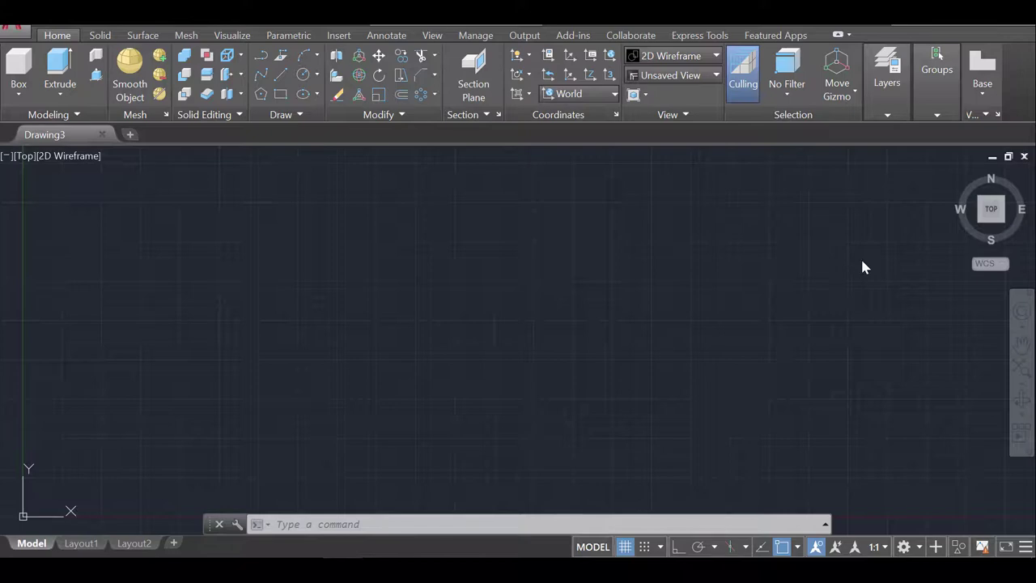
# Create a new layer named Lines in the Layer Properties Manager and set its color to red, index 10.
pyautogui.click(472, 520)
pyautogui.write('layer')
pyautogui.press('Return')
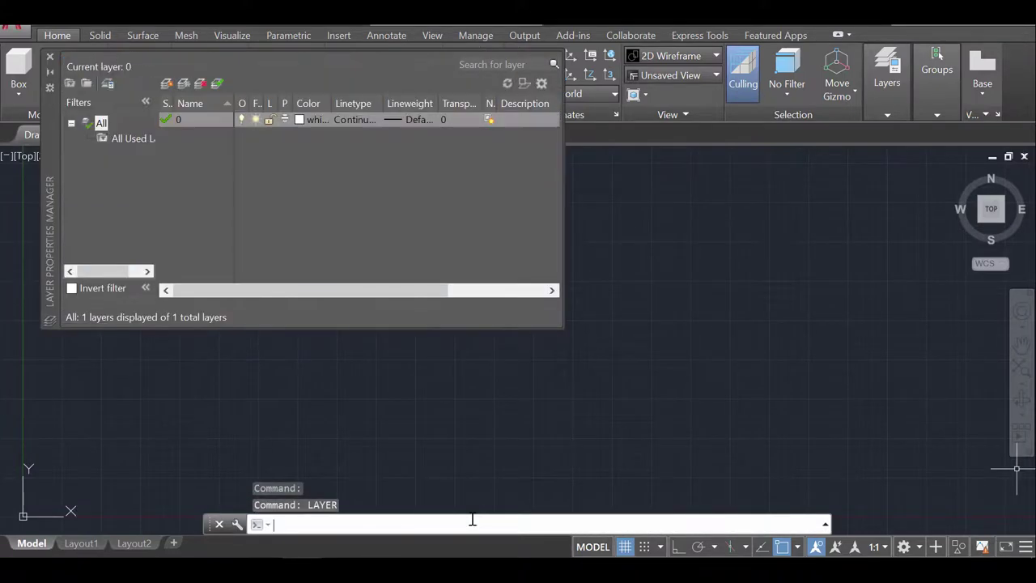
pyautogui.click(166, 84)
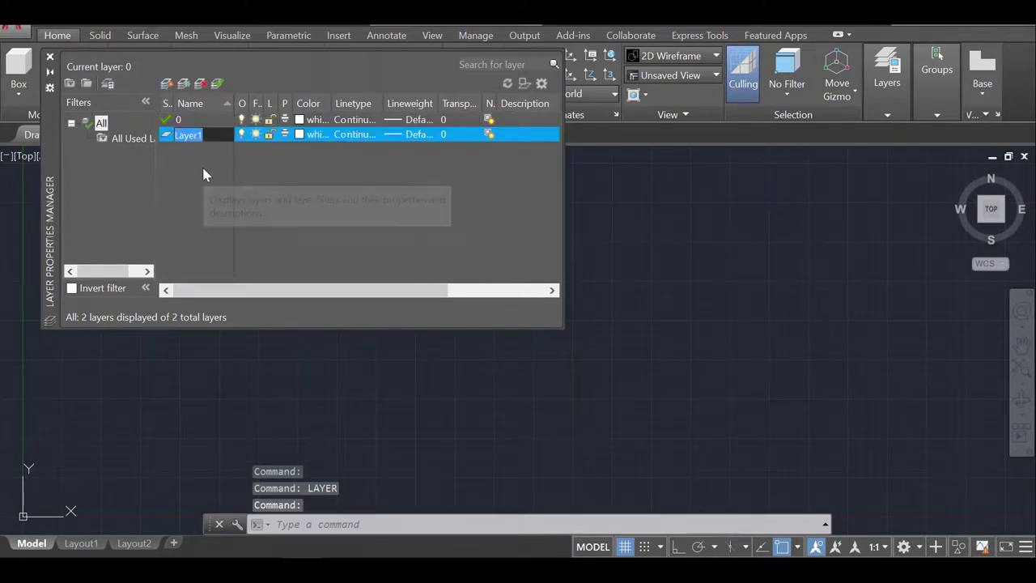
pyautogui.write('Lines')
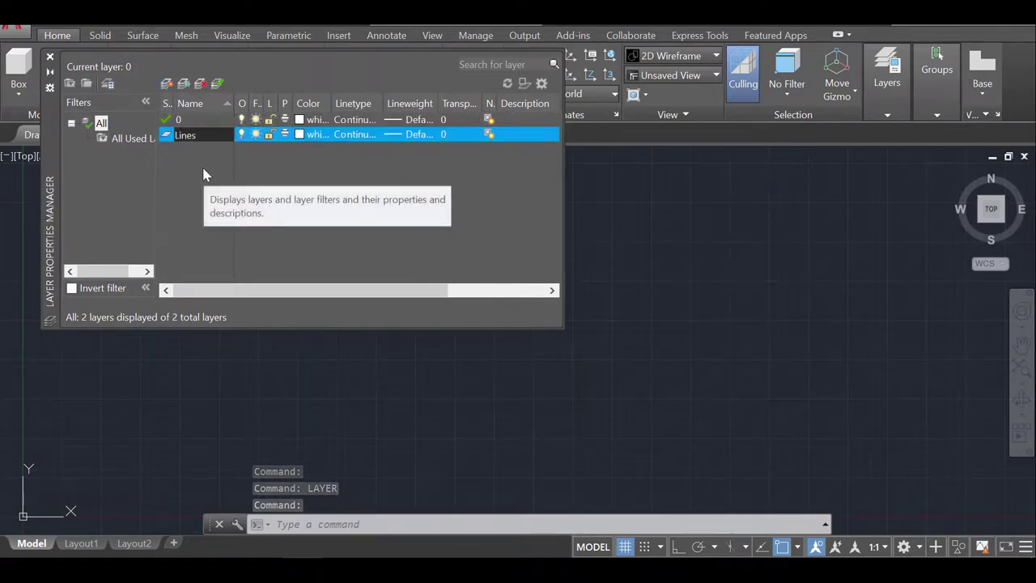
pyautogui.press('Return')
pyautogui.click(299, 134)
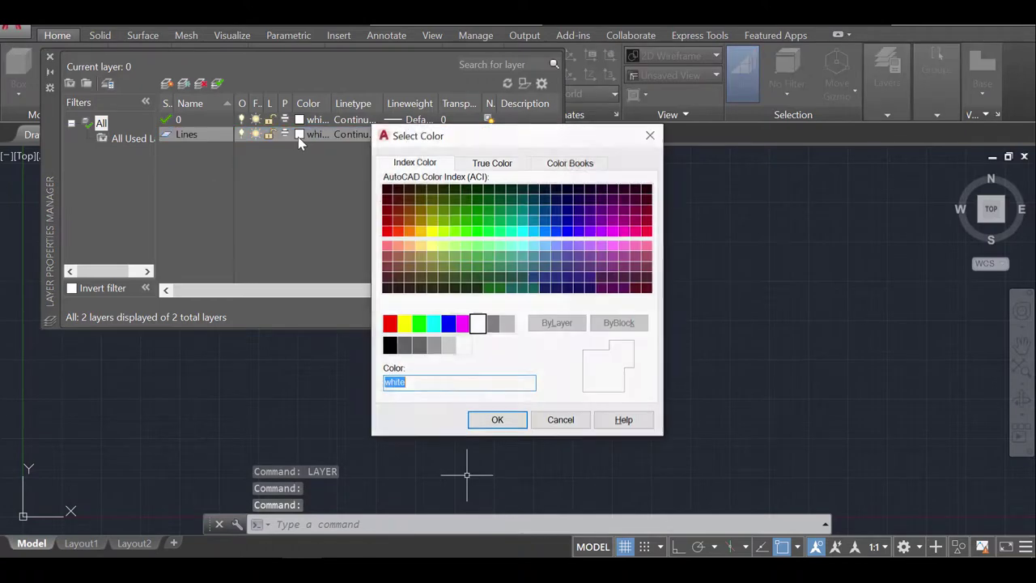
pyautogui.click(386, 231)
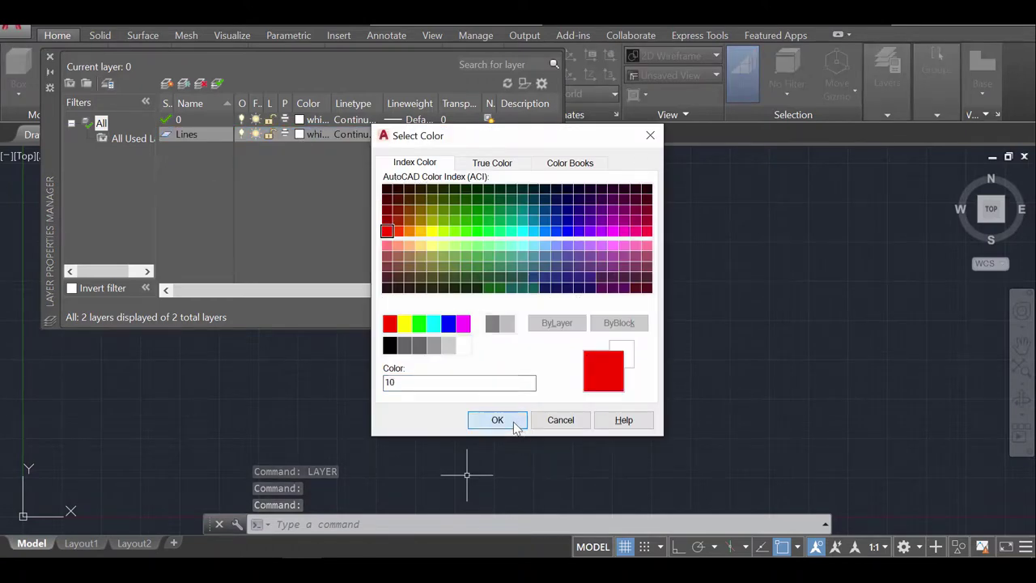
pyautogui.click(493, 420)
# Add a second layer named Main Tower and set its color to blue.
pyautogui.click(166, 85)
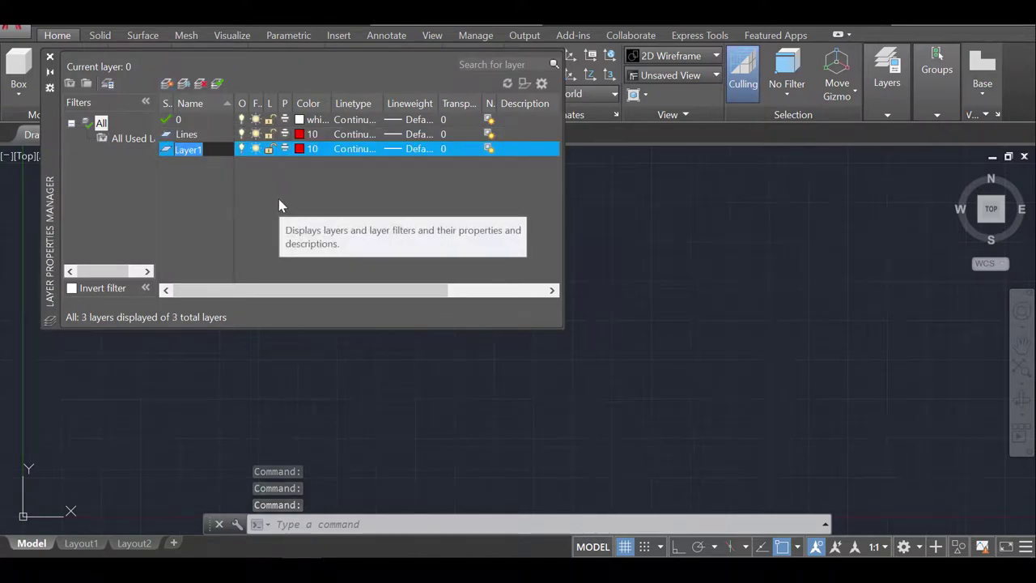
pyautogui.write('Tow')
pyautogui.press('BackSpace')
pyautogui.press('BackSpace')
pyautogui.press('BackSpace')
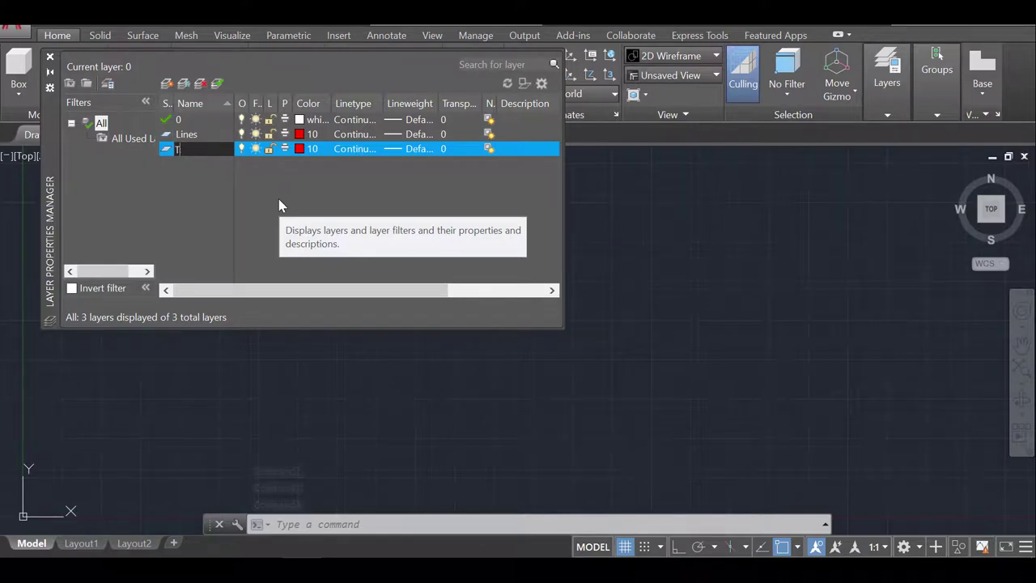
pyautogui.write('Main Tower')
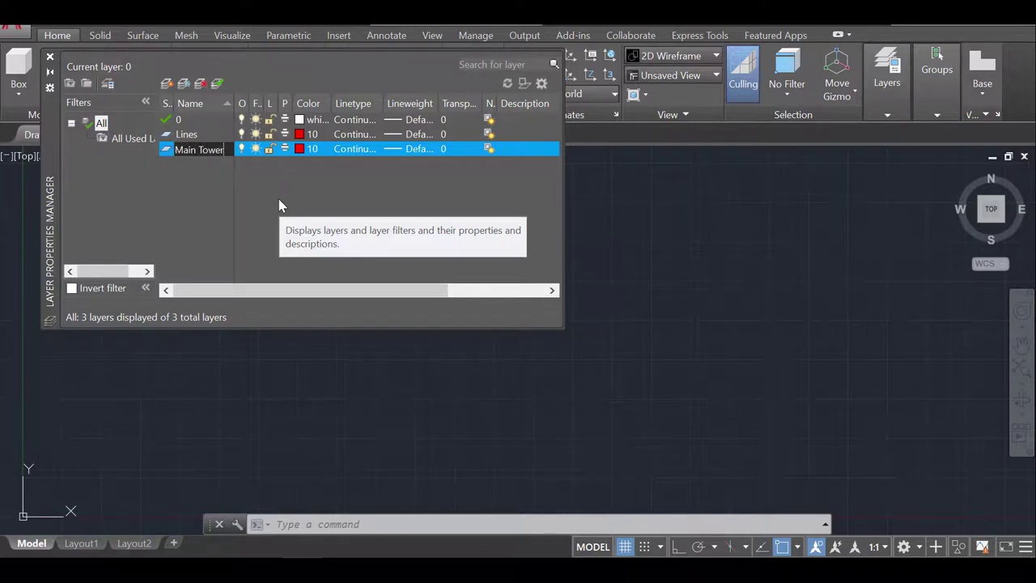
pyautogui.press('Return')
pyautogui.click(298, 149)
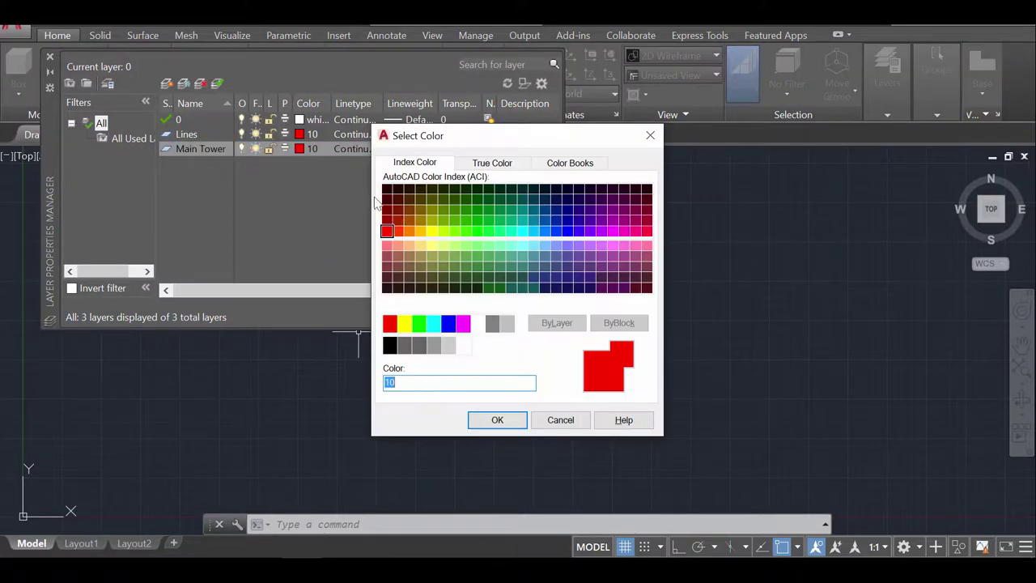
pyautogui.click(448, 323)
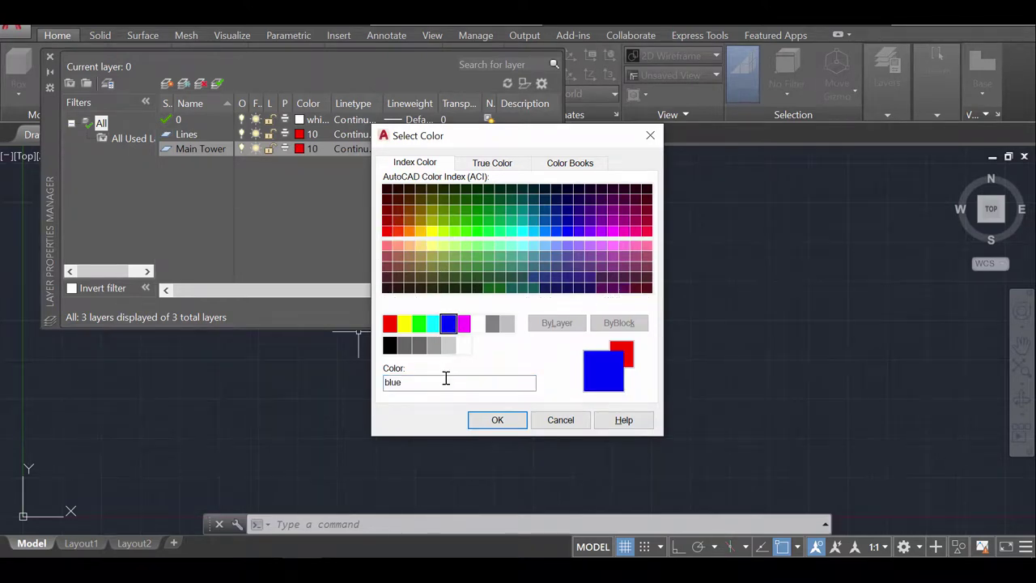
pyautogui.click(483, 419)
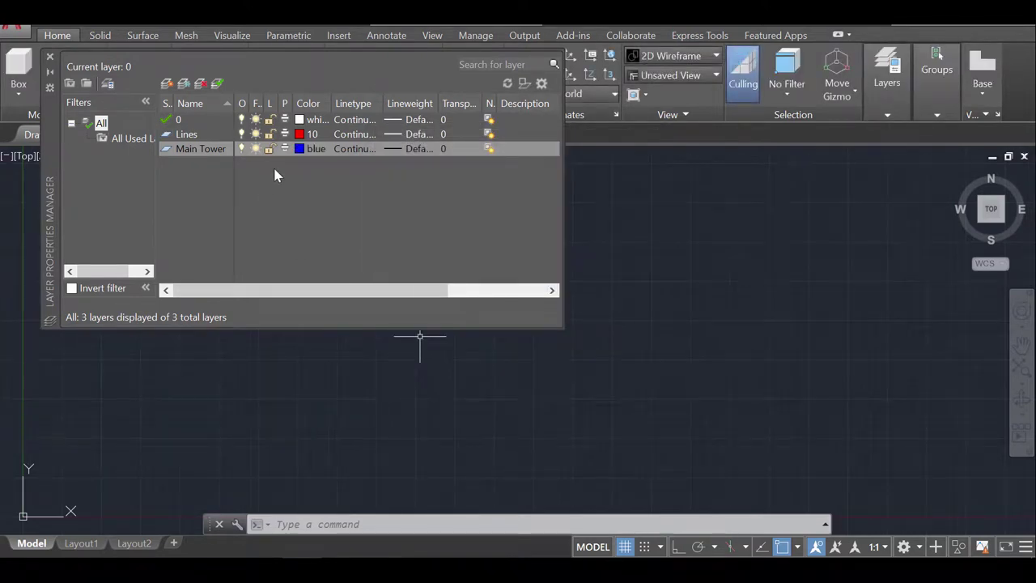
# Add a third layer named Others and set its color to magenta.
pyautogui.click(166, 85)
pyautogui.write('Others')
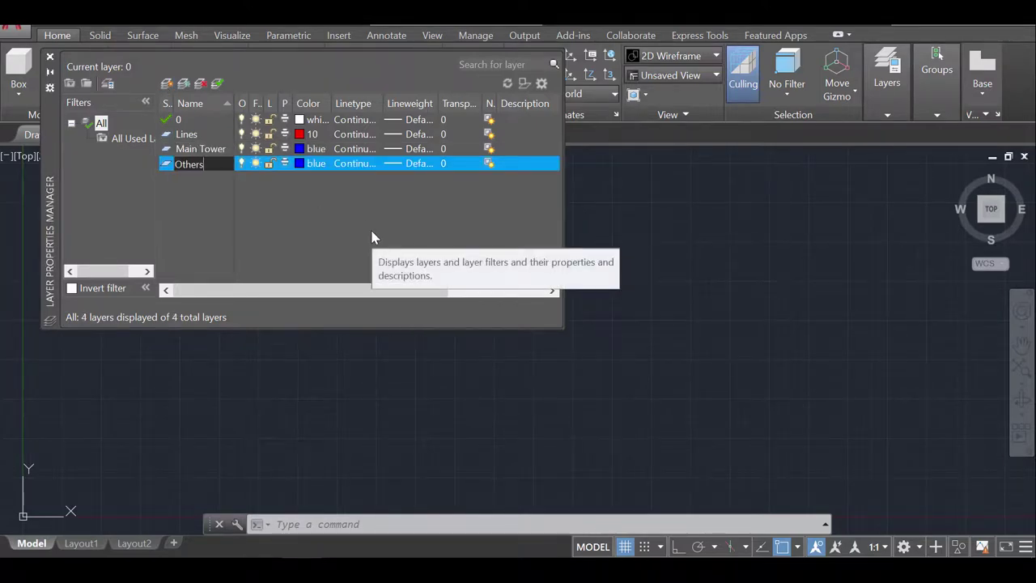
pyautogui.press('Return')
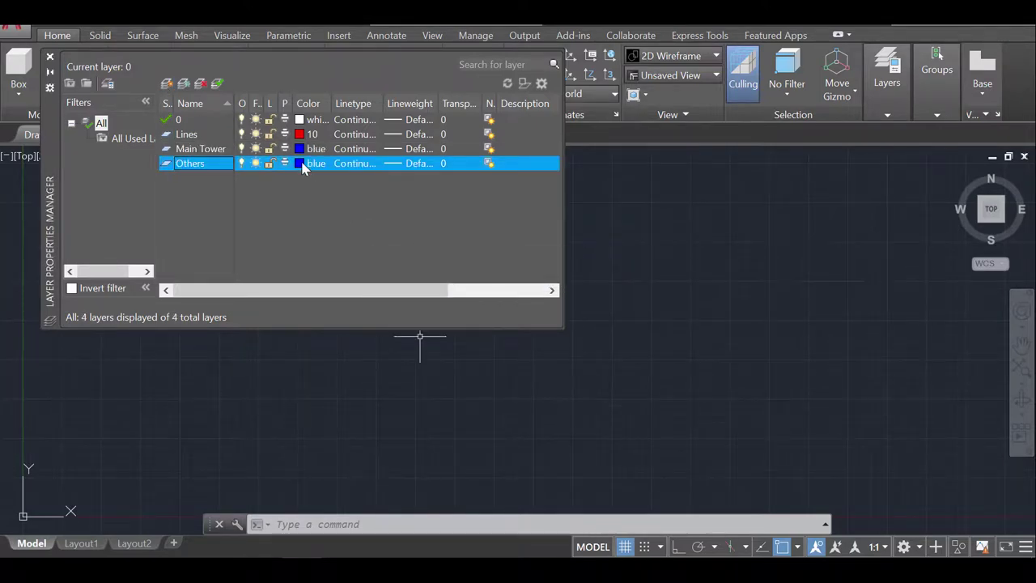
pyautogui.click(302, 164)
pyautogui.click(464, 323)
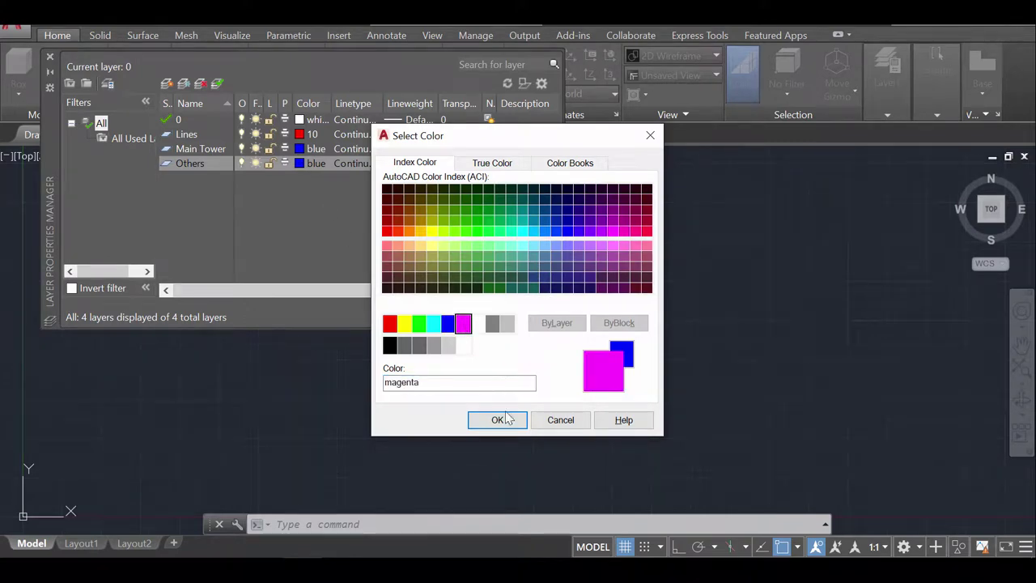
pyautogui.click(518, 418)
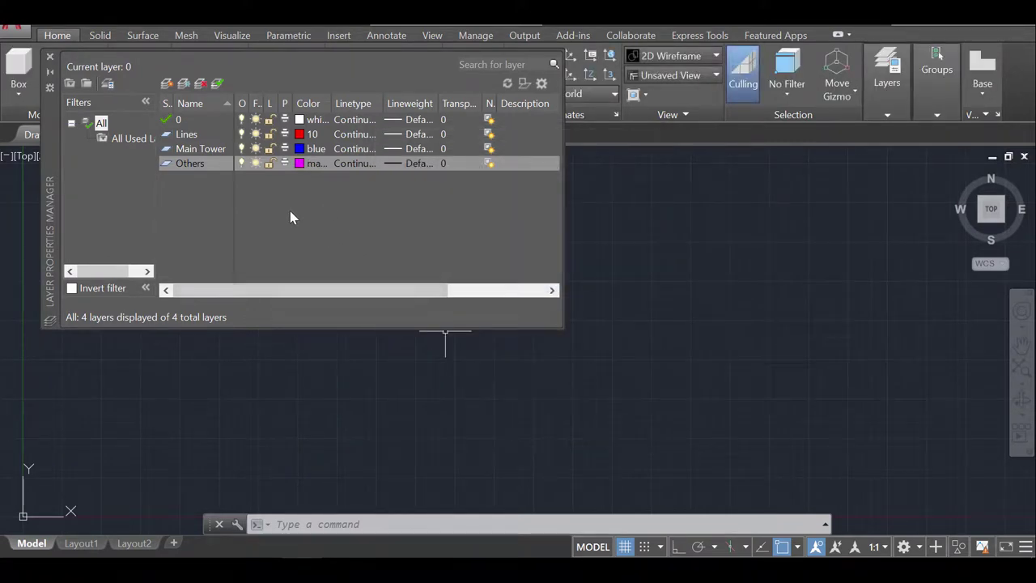
# Make Lines the current layer and check which workspace is active.
pyautogui.doubleClick(165, 135)
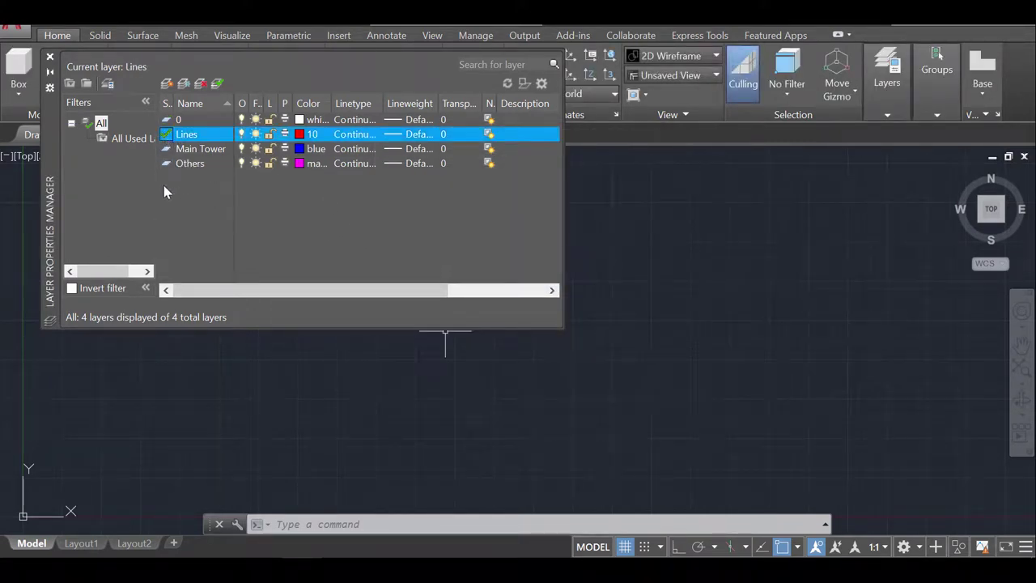
pyautogui.click(50, 58)
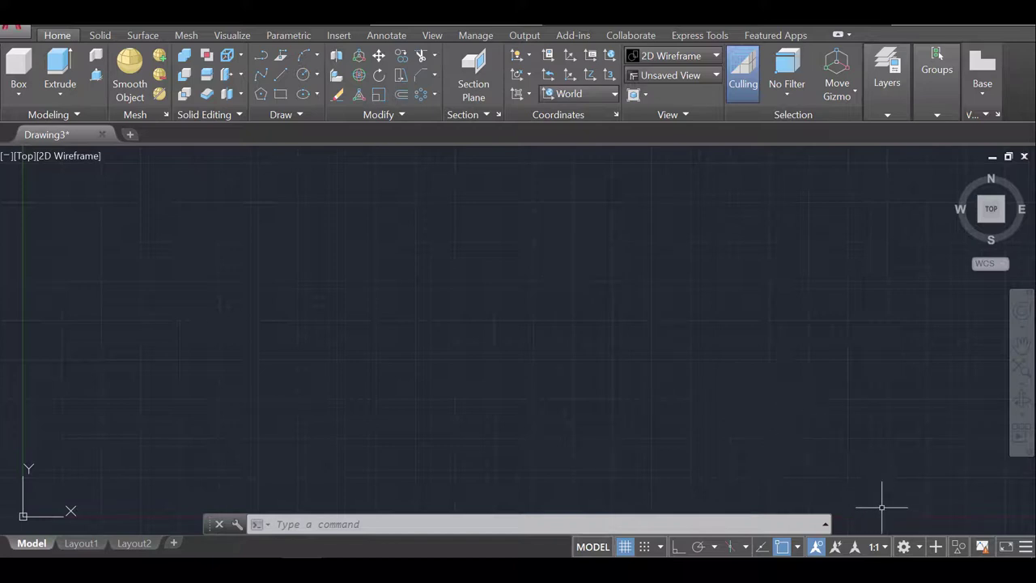
pyautogui.click(908, 547)
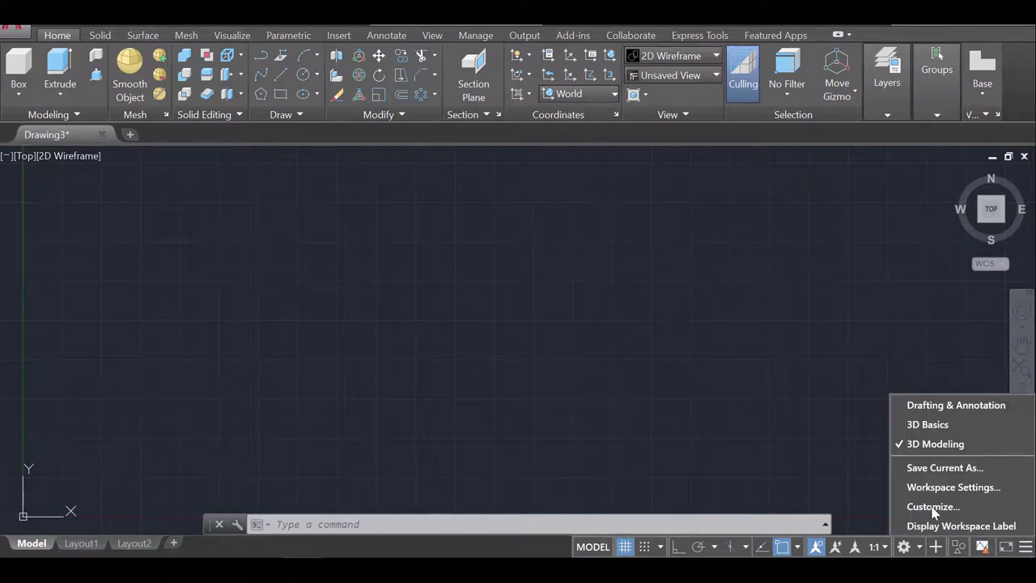
pyautogui.click(469, 322)
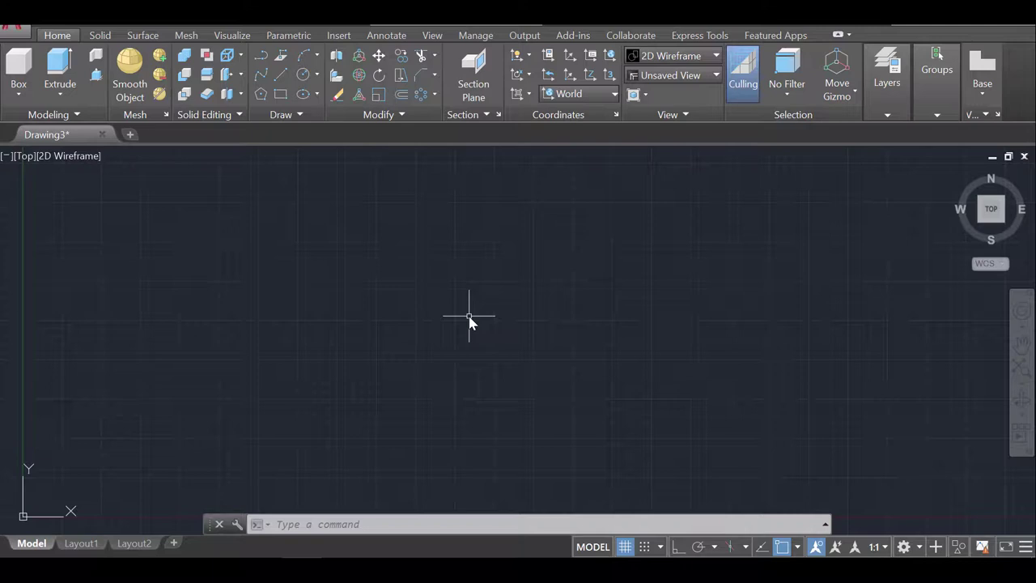
# Draw a circle with a radius of 100 centered near the middle of the drawing area.
pyautogui.write('c')
pyautogui.press('Return')
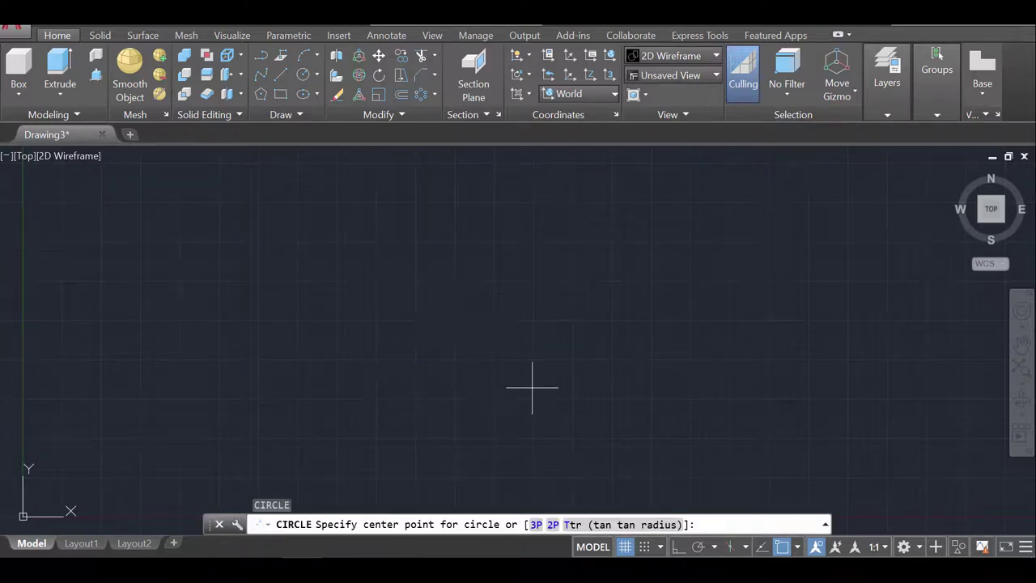
pyautogui.click(472, 319)
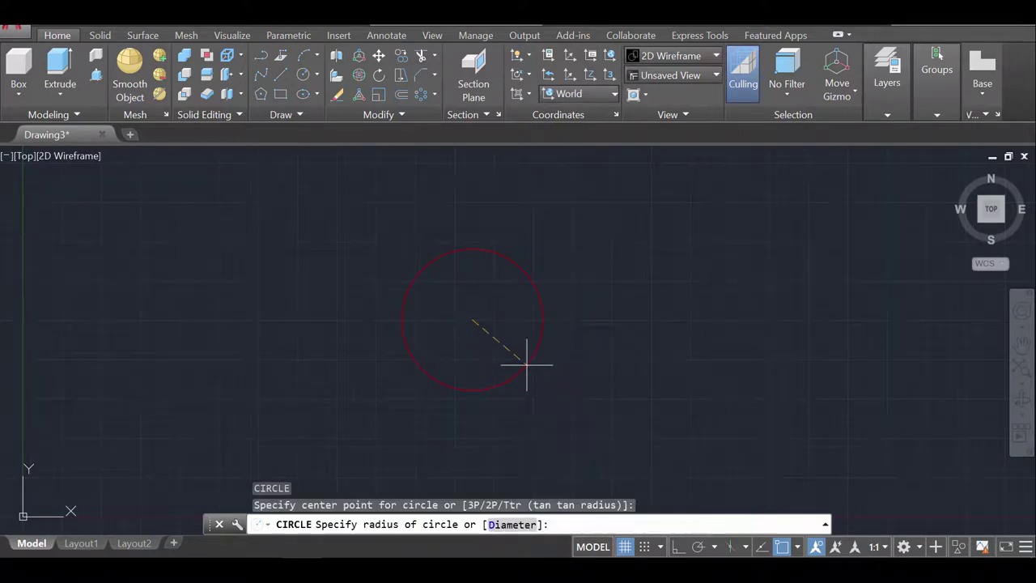
pyautogui.write('100')
pyautogui.press('Return')
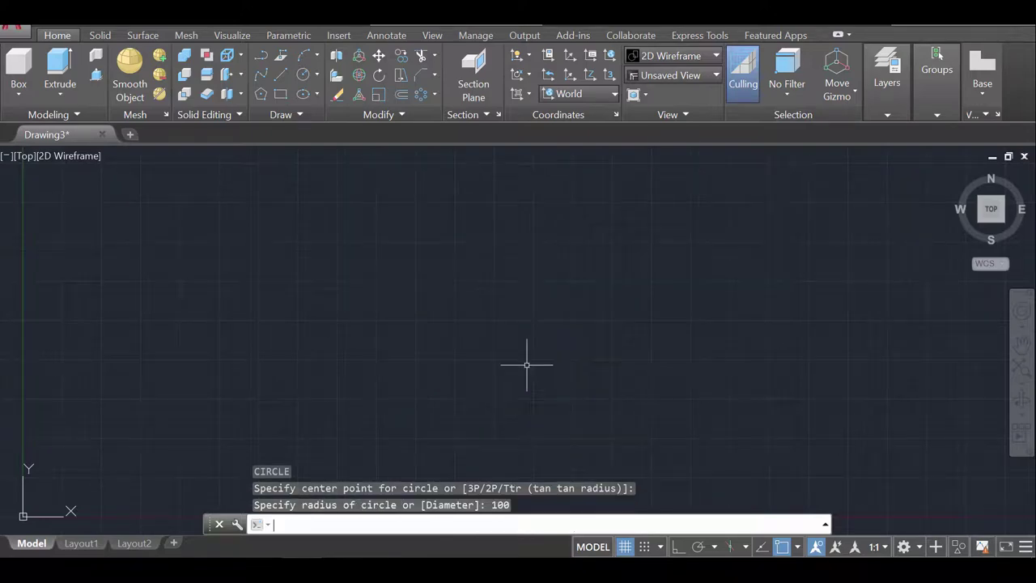
# Draw a second circle with a radius of 80, concentric with the first one.
pyautogui.middleClick(526, 365)
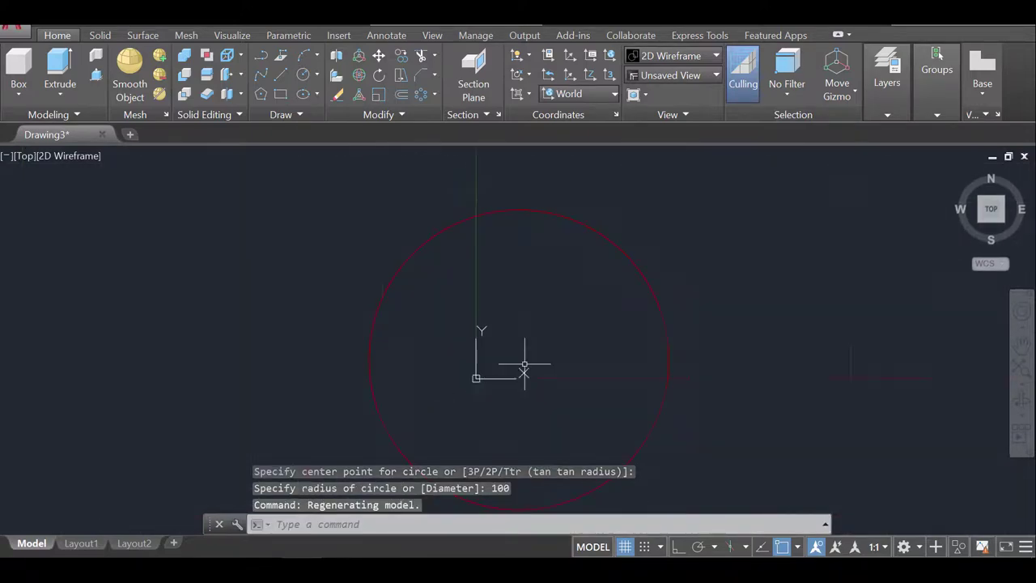
pyautogui.scroll(-1, 522, 348)
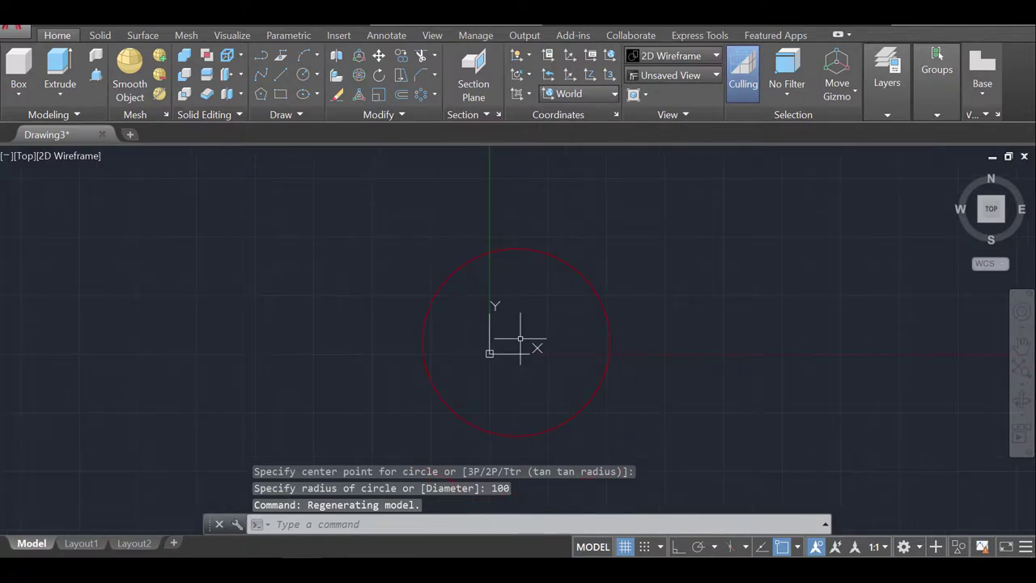
pyautogui.scroll(1, 519, 338)
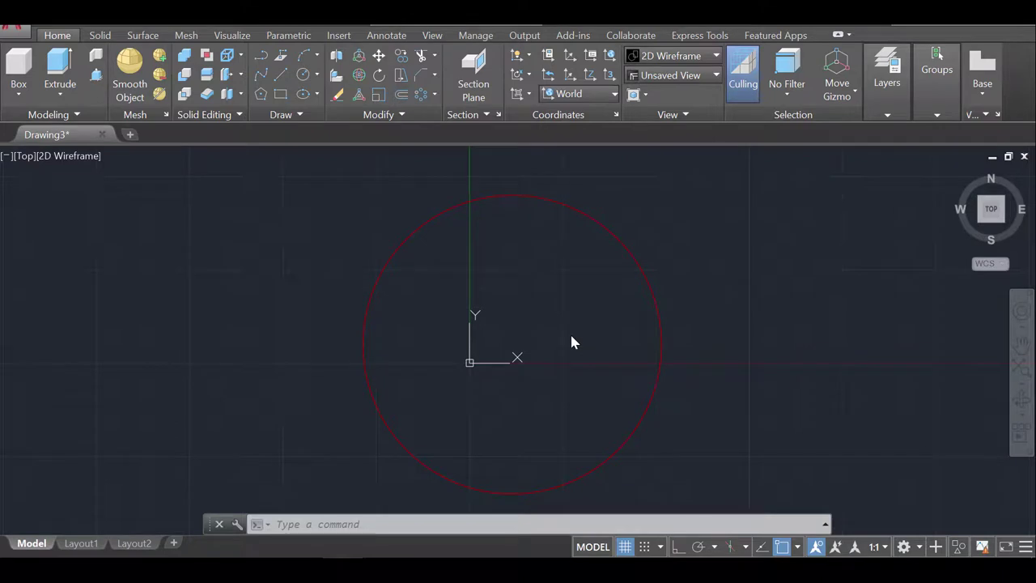
pyautogui.write('c')
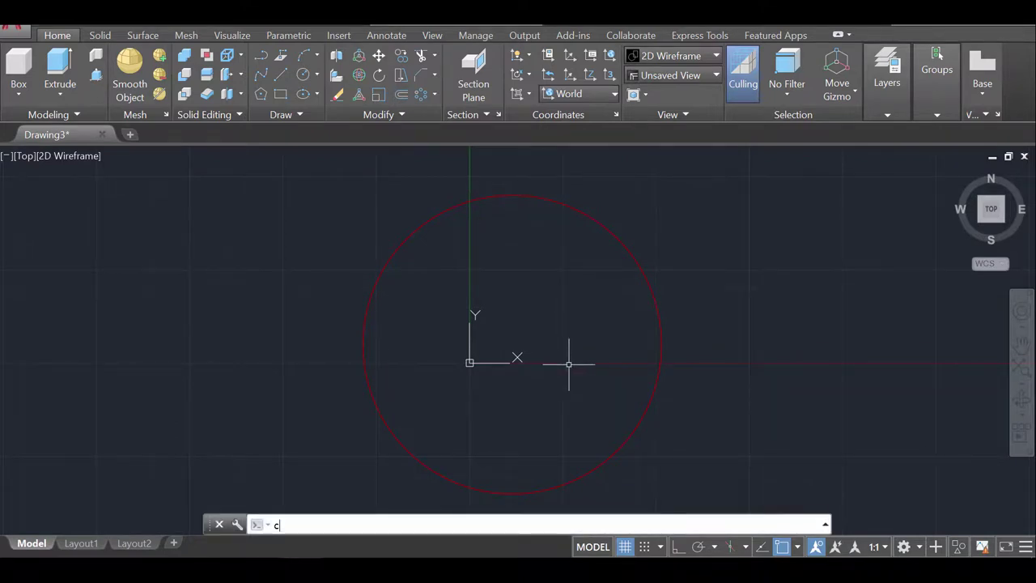
pyautogui.press('Return')
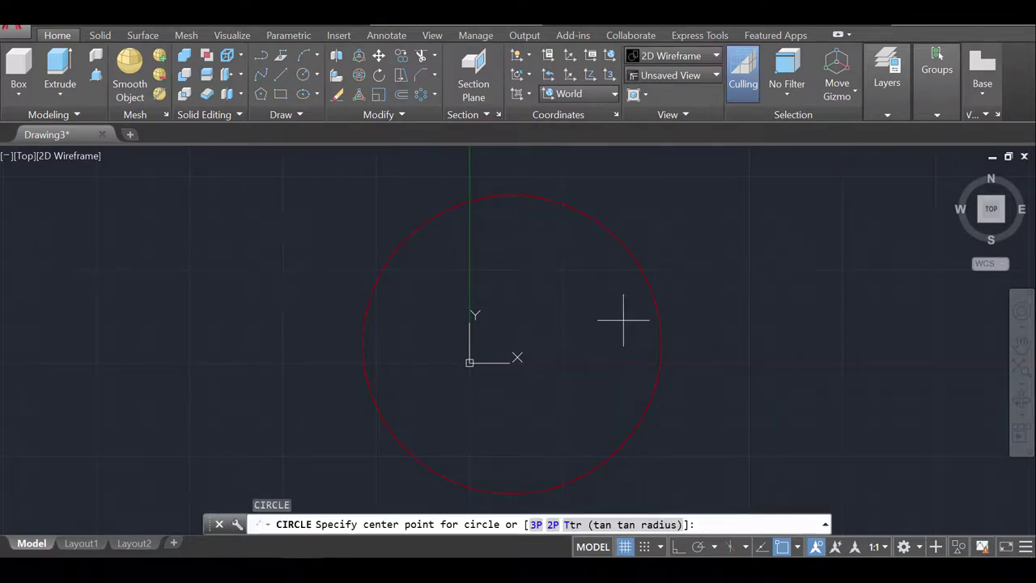
pyautogui.click(515, 344)
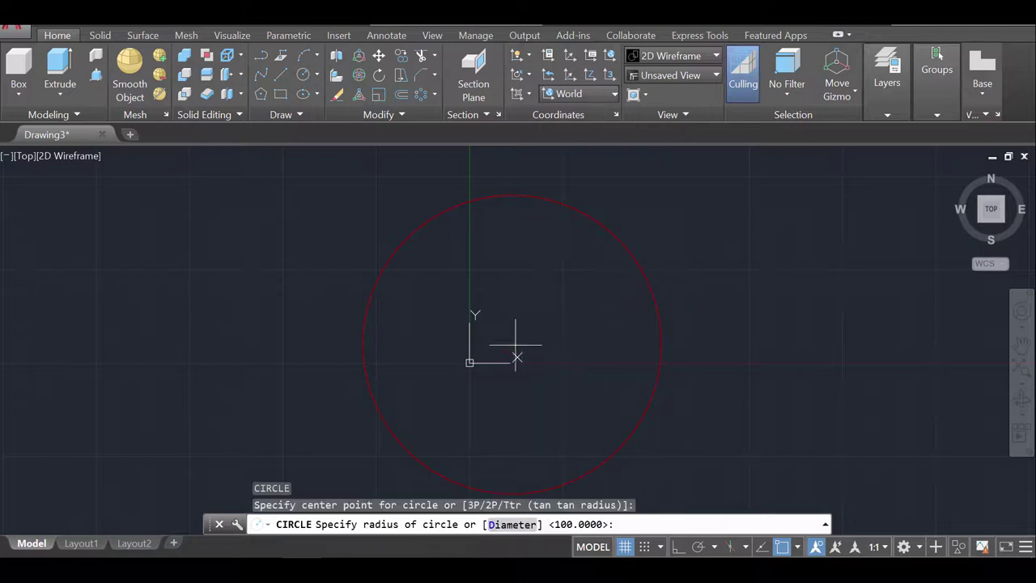
pyautogui.write('8')
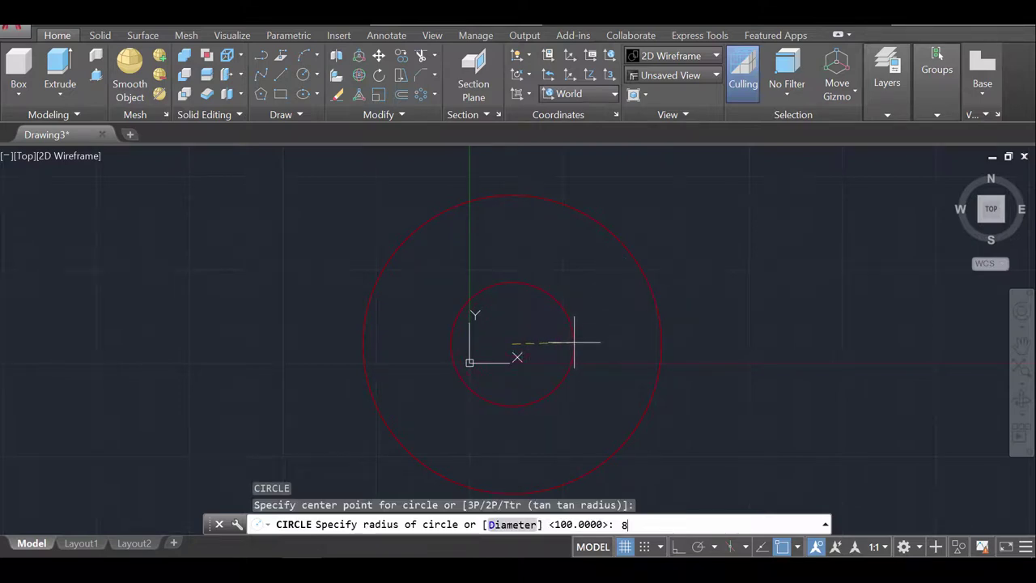
pyautogui.write('0')
pyautogui.press('Return')
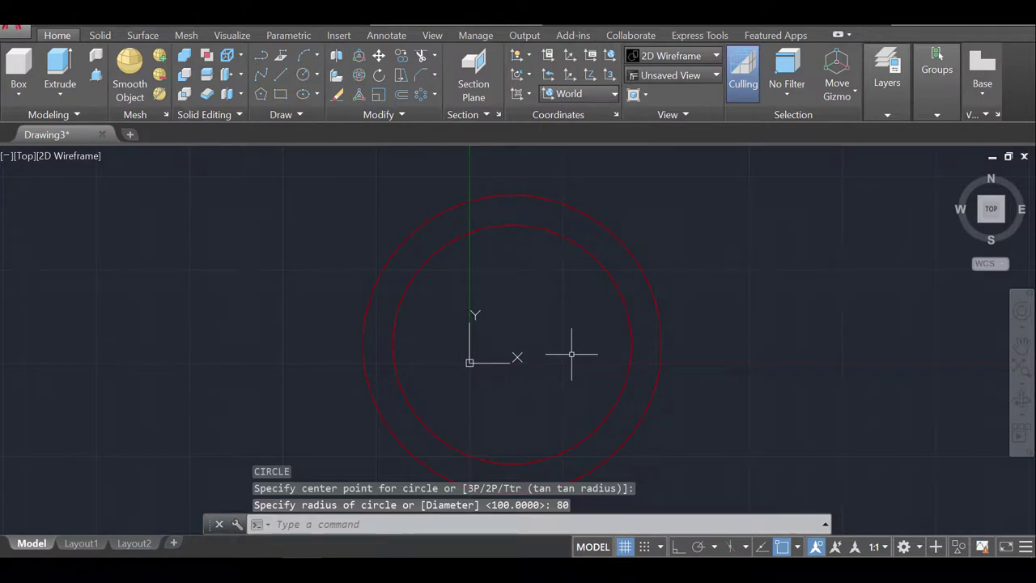
# Examine the two concentric circles from an oblique 3D angle, and return to the top view at their lower edge.
pyautogui.moveTo(571, 354); pyautogui.dragTo(586, 285, button='middle')
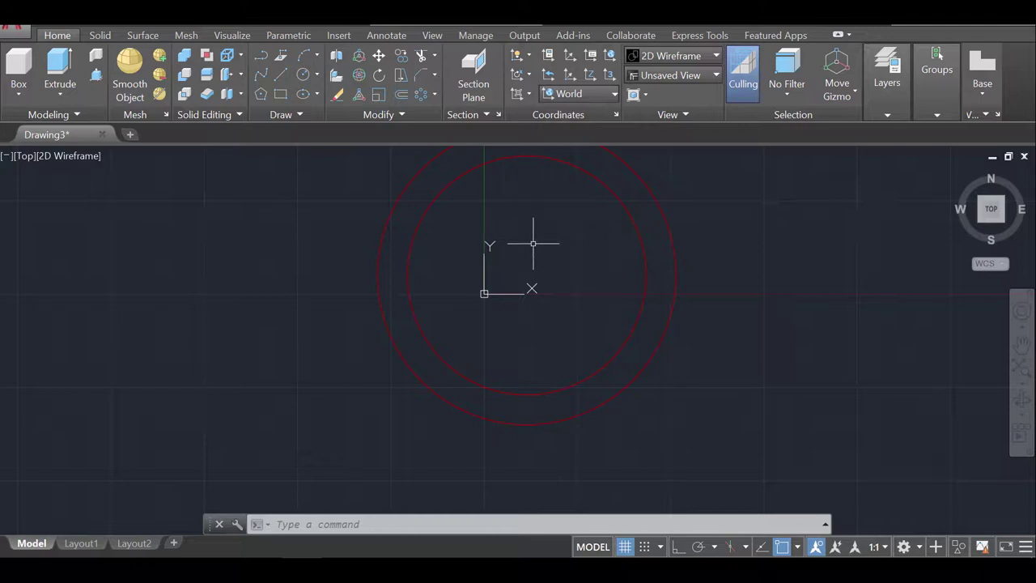
pyautogui.click(1020, 397)
pyautogui.moveTo(552, 333); pyautogui.dragTo(542, 240)
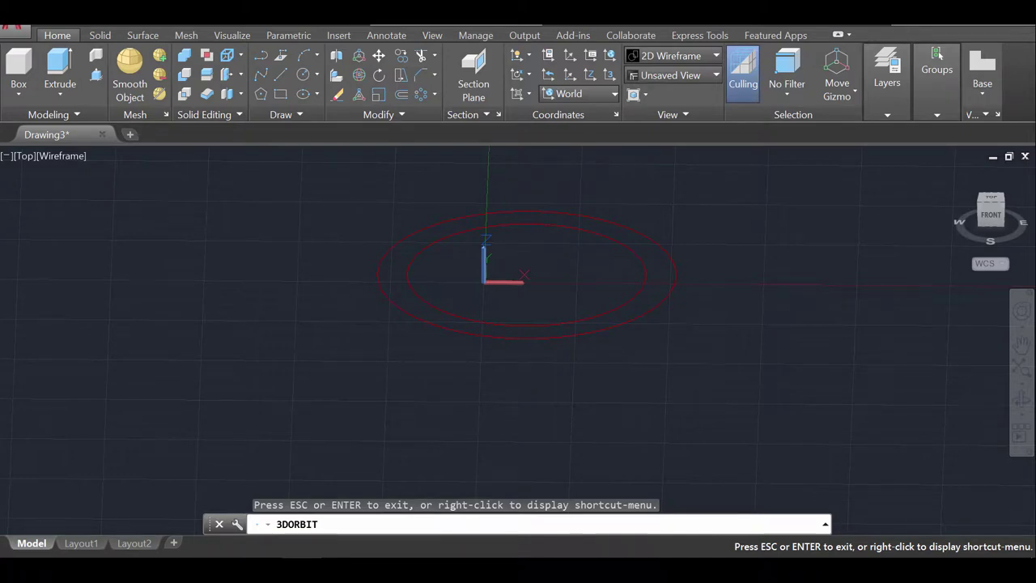
pyautogui.moveTo(549, 260); pyautogui.dragTo(797, 392)
pyautogui.press('Escape')
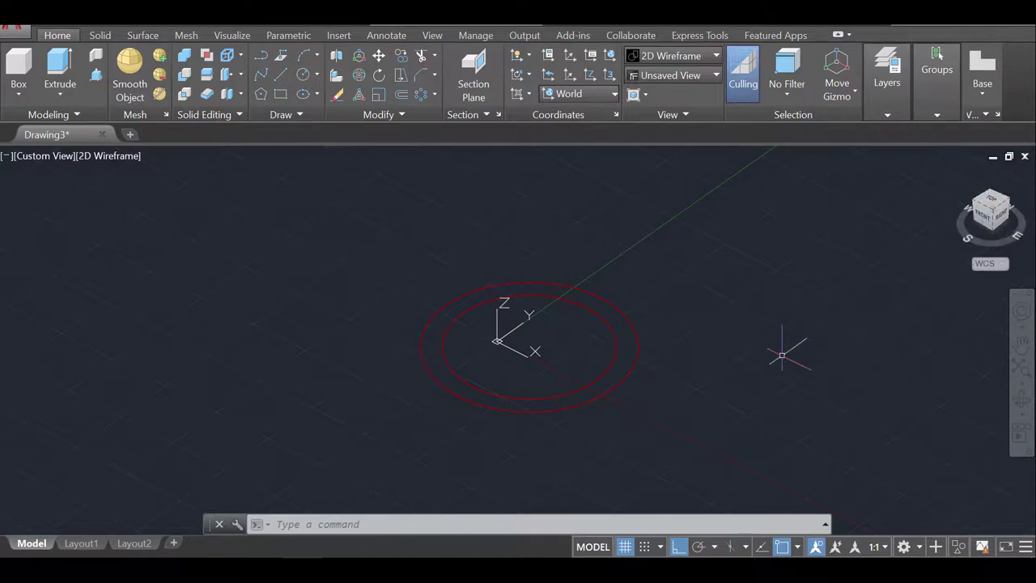
pyautogui.click(988, 205)
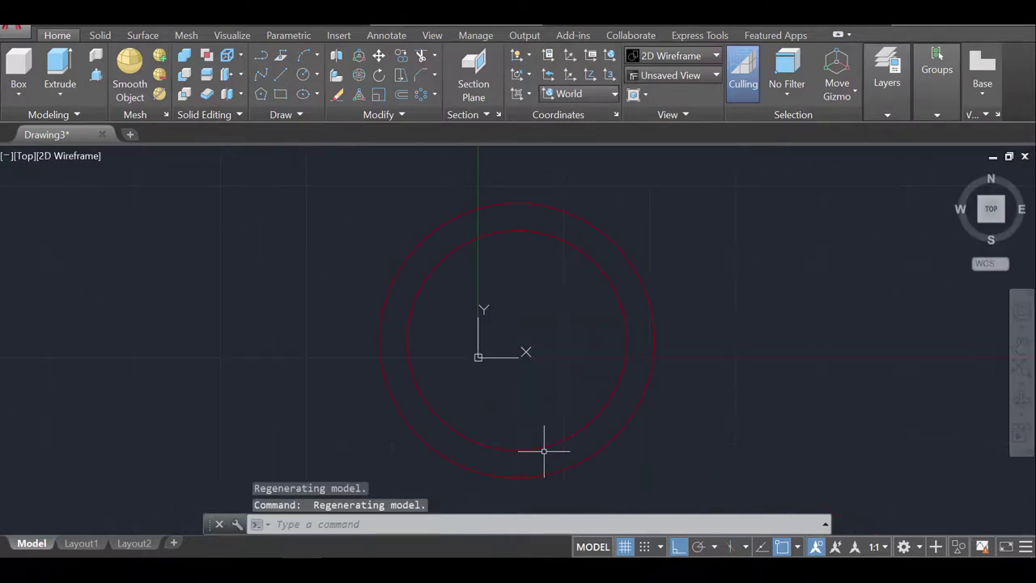
pyautogui.scroll(3, 546, 448)
pyautogui.scroll(-2, 532, 426)
pyautogui.moveTo(532, 426); pyautogui.dragTo(541, 364, button='middle')
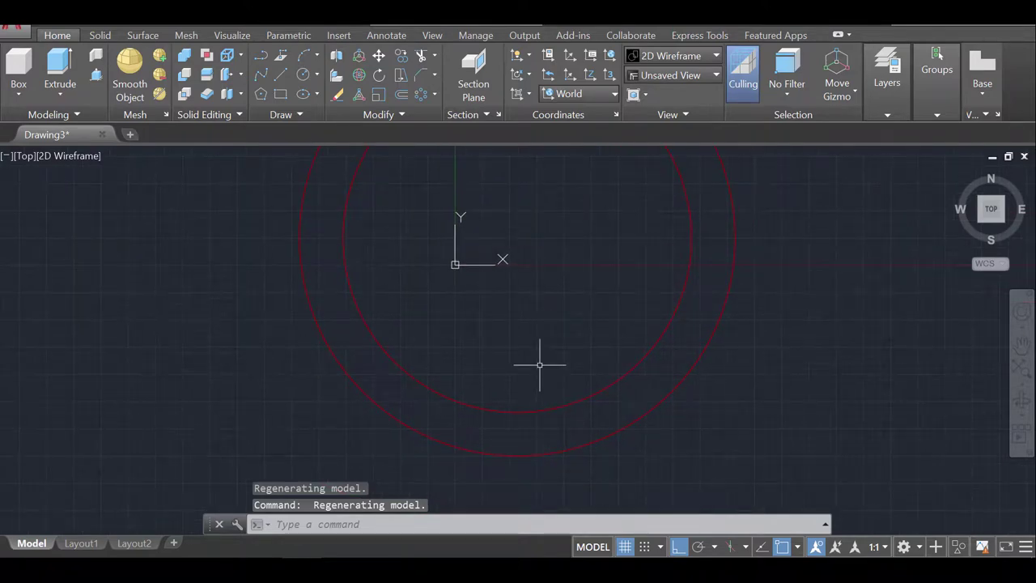
# Make Lines the current layer and draw a vertical line from the circles' common center down past the outer circle.
pyautogui.click(897, 109)
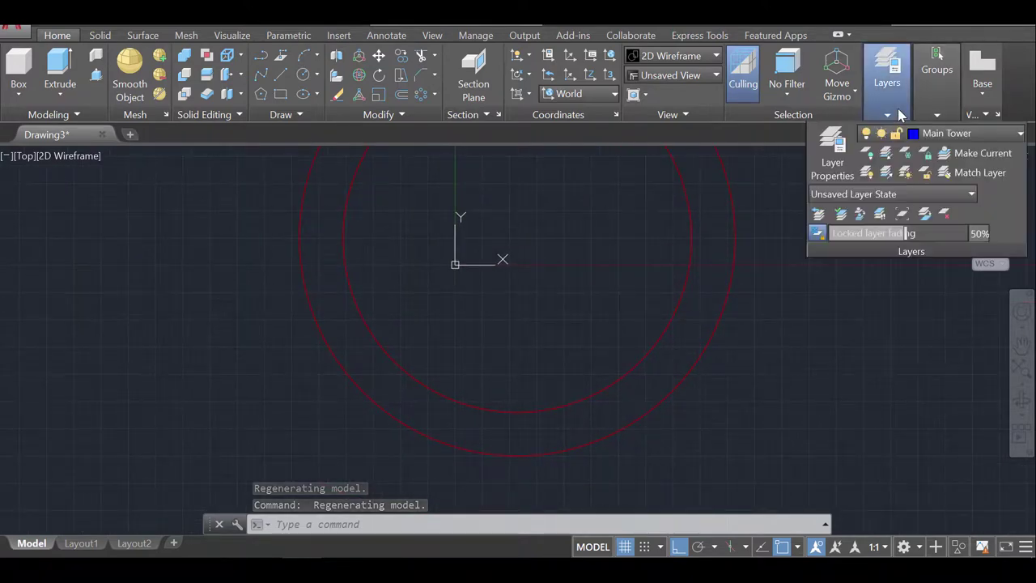
pyautogui.click(954, 135)
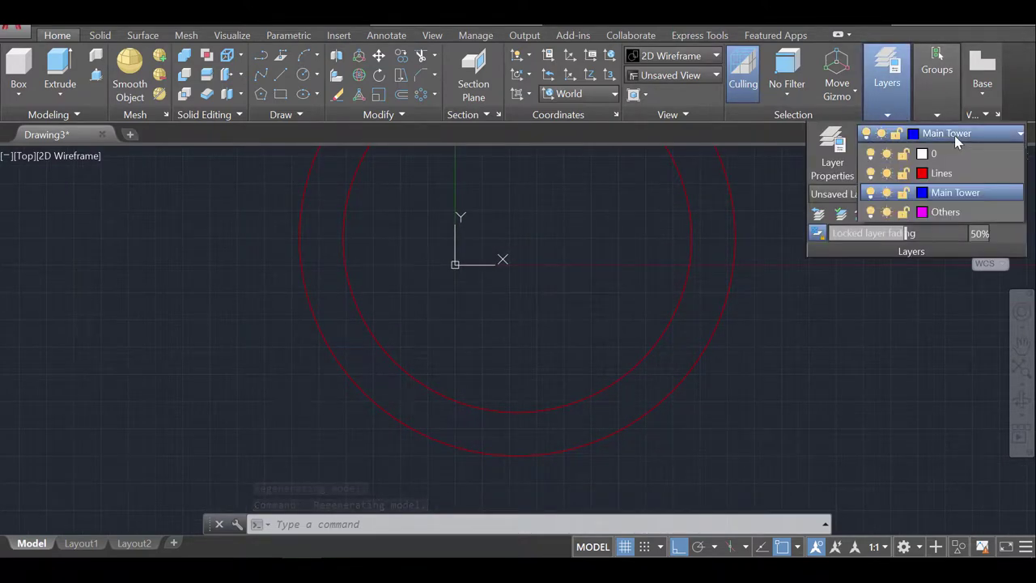
pyautogui.click(951, 179)
pyautogui.write('l')
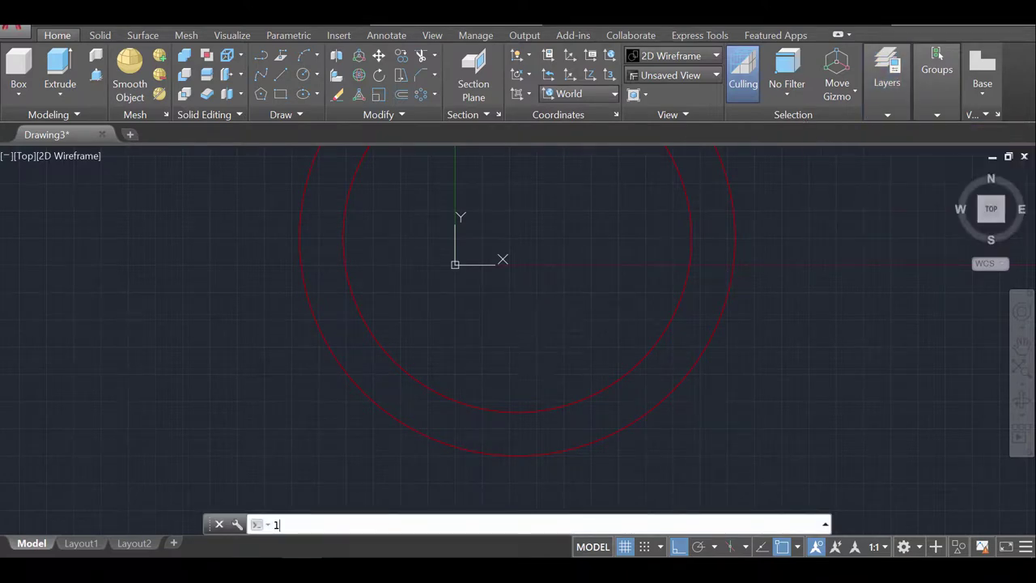
pyautogui.press('Return')
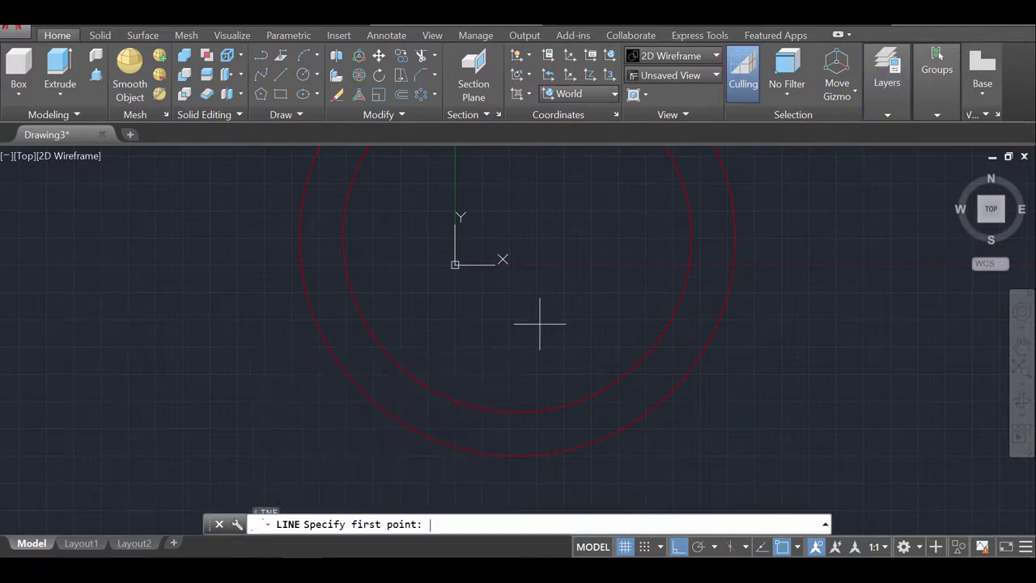
pyautogui.click(517, 237)
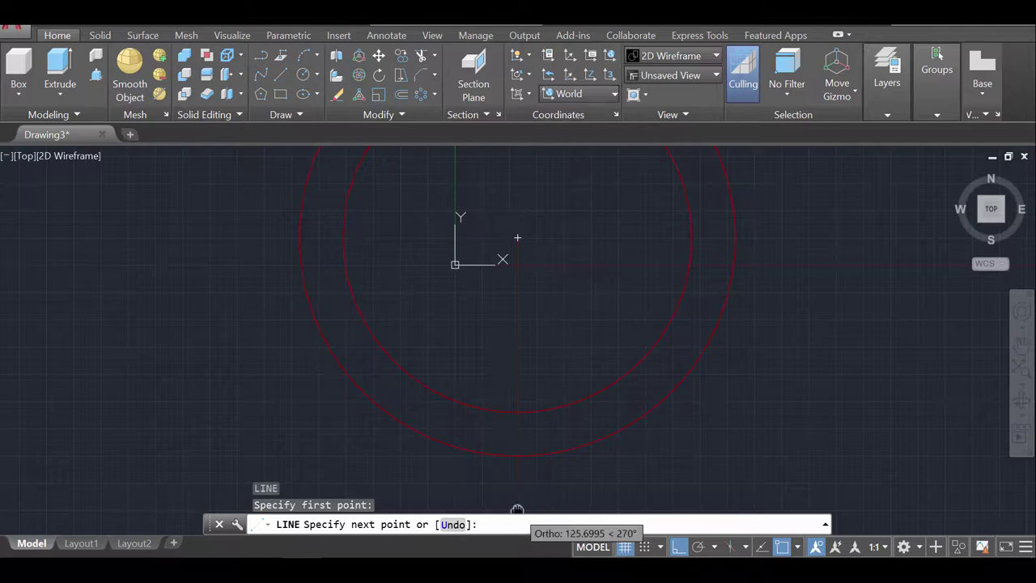
pyautogui.moveTo(516, 573); pyautogui.dragTo(517, 491, button='middle')
pyautogui.click(518, 493)
pyautogui.press('Return')
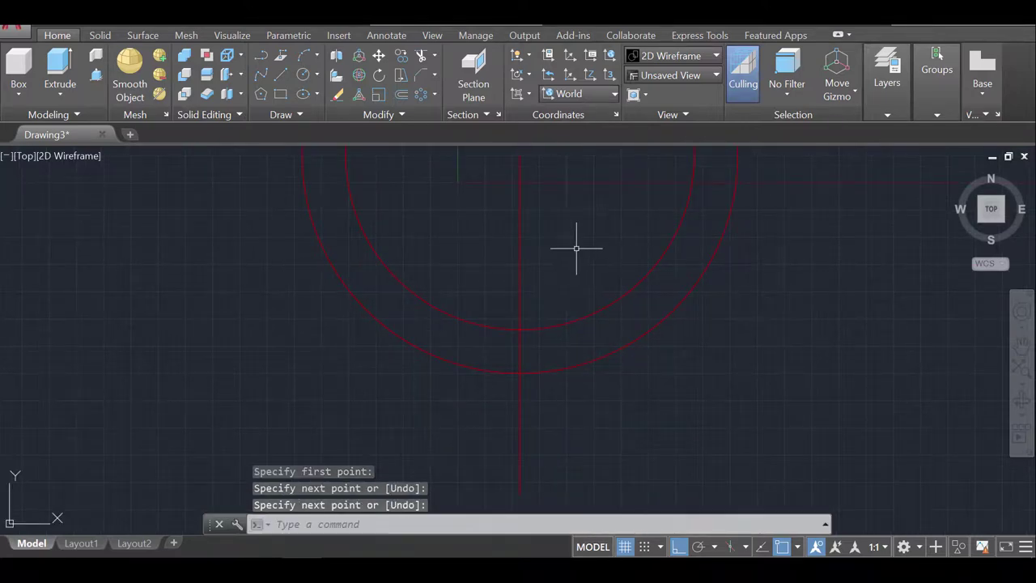
# Make Others the current layer.
pyautogui.moveTo(604, 221); pyautogui.dragTo(612, 308, button='middle')
pyautogui.click(939, 114)
pyautogui.click(887, 114)
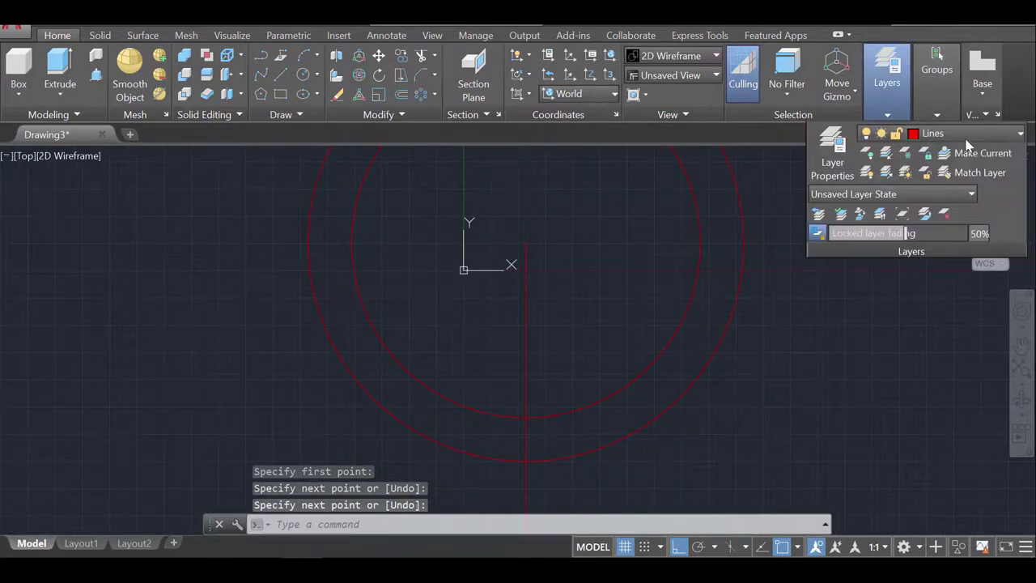
pyautogui.click(955, 133)
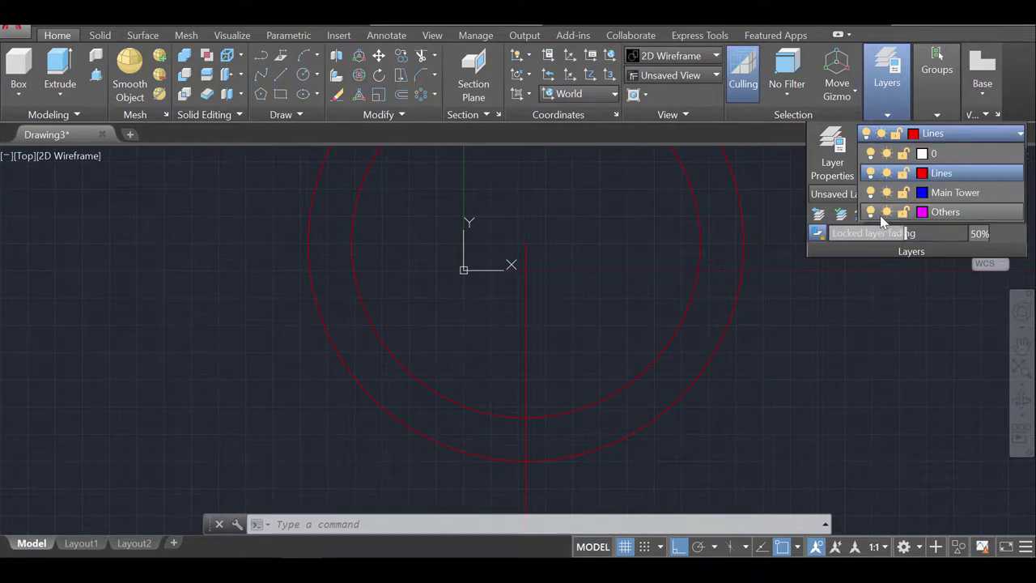
pyautogui.click(942, 216)
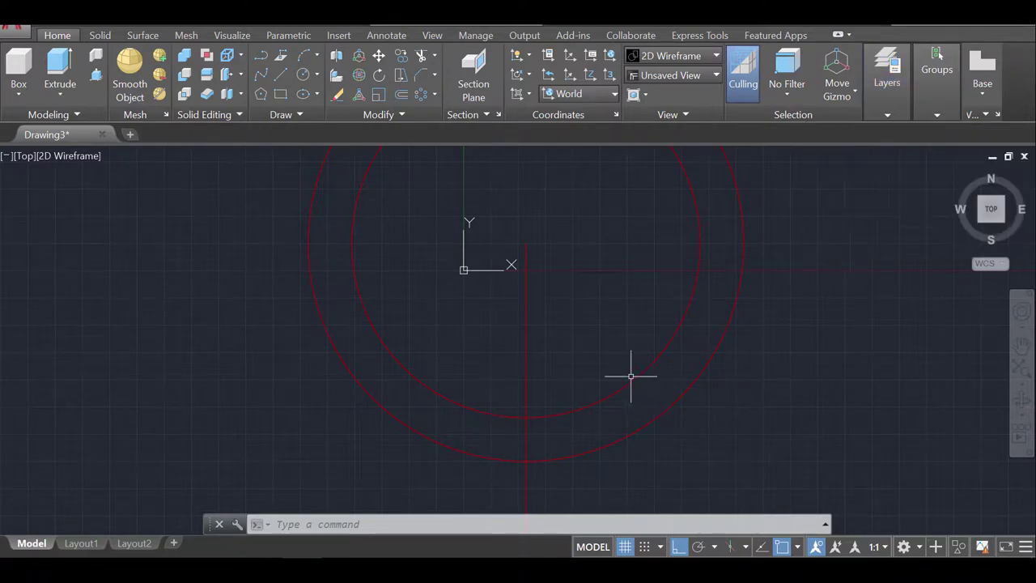
pyautogui.press('Escape')
# From the vertical line's intersection with the inner circle, draw a line 20 units up and continue it 10 units to the left.
pyautogui.moveTo(572, 415); pyautogui.dragTo(510, 369, button='middle')
pyautogui.scroll(5, 571, 324)
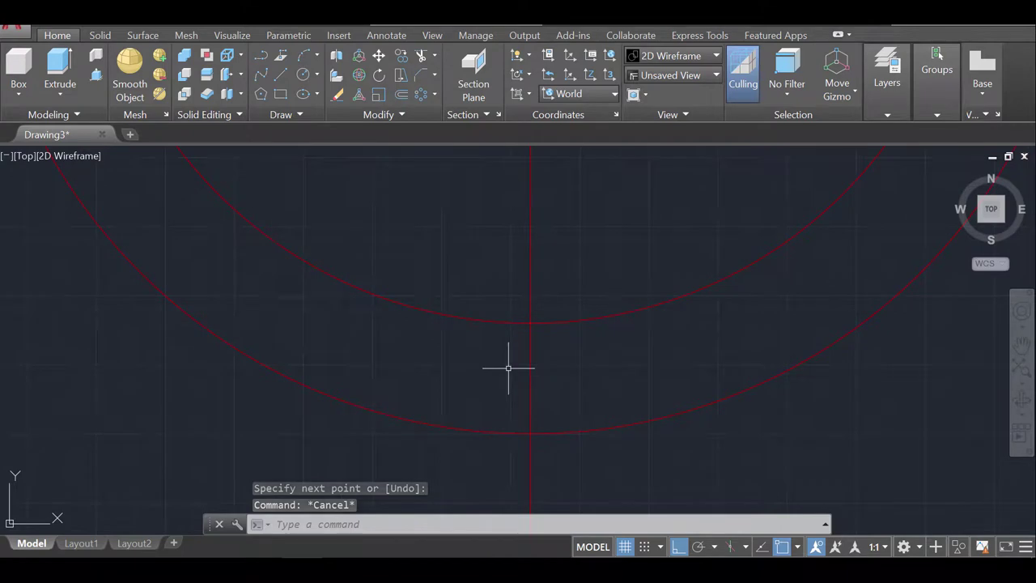
pyautogui.write('l')
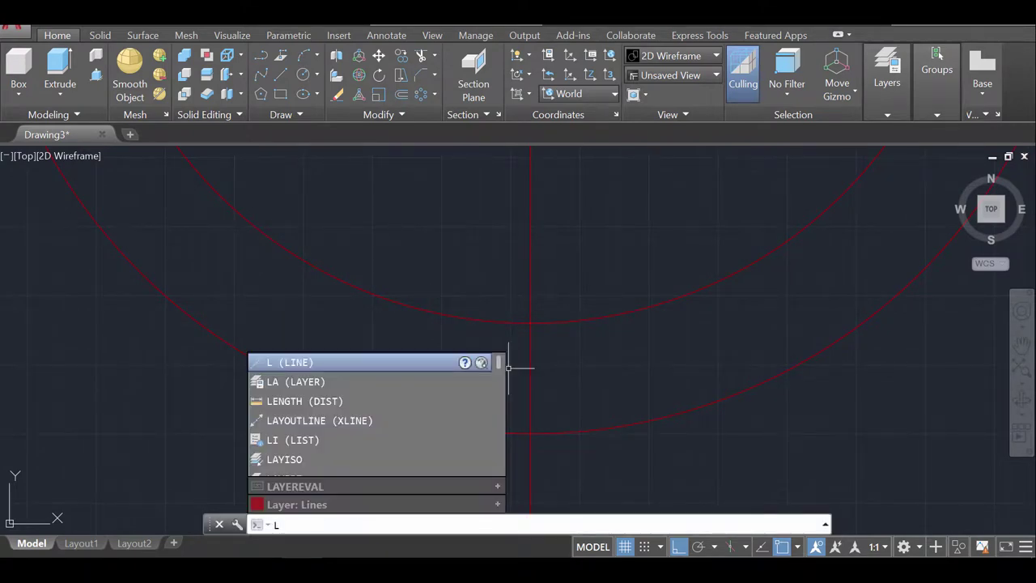
pyautogui.press('Return')
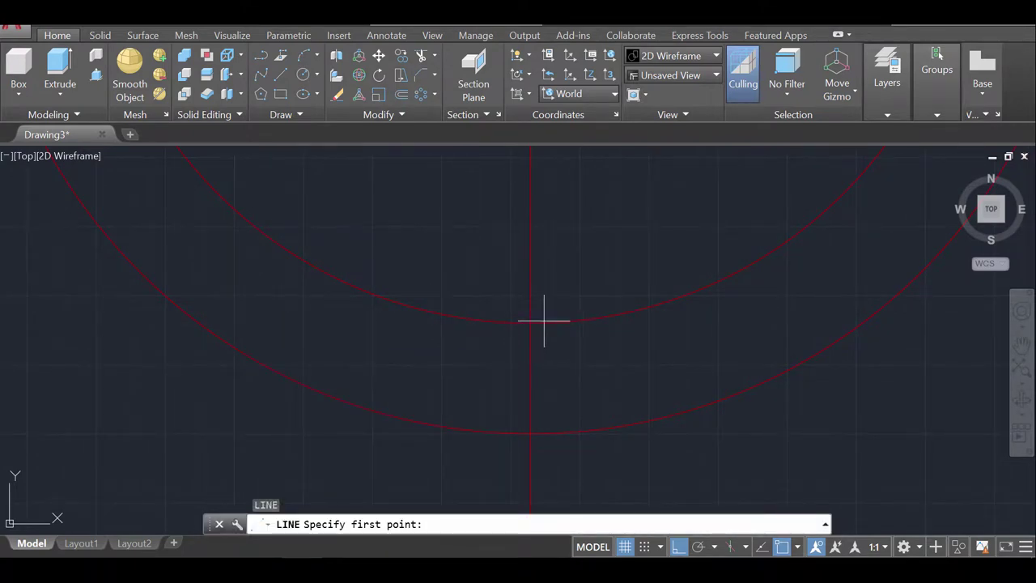
pyautogui.keyDown('shift'); pyautogui.rightClick(565, 297); pyautogui.keyUp('shift')
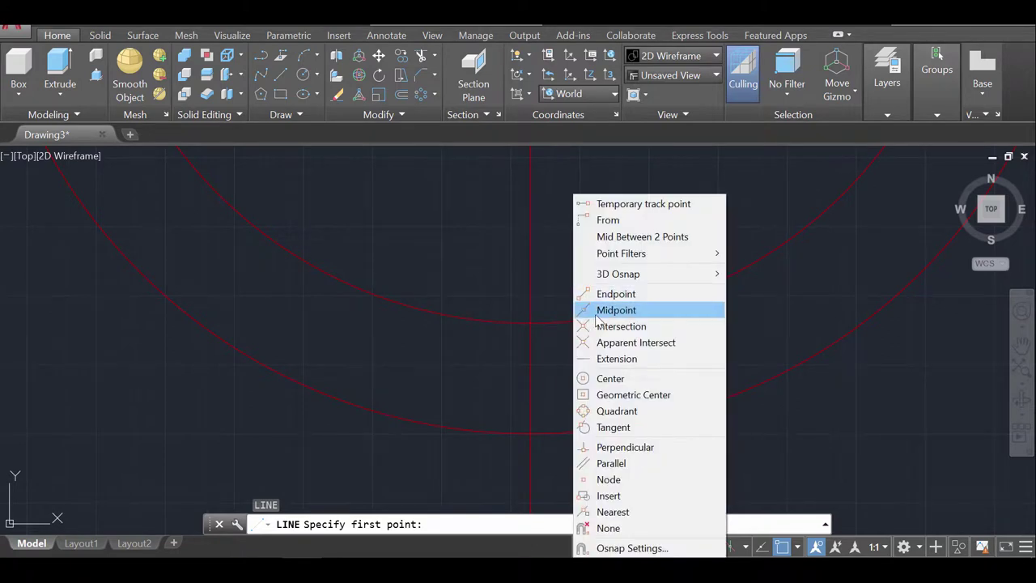
pyautogui.click(534, 322)
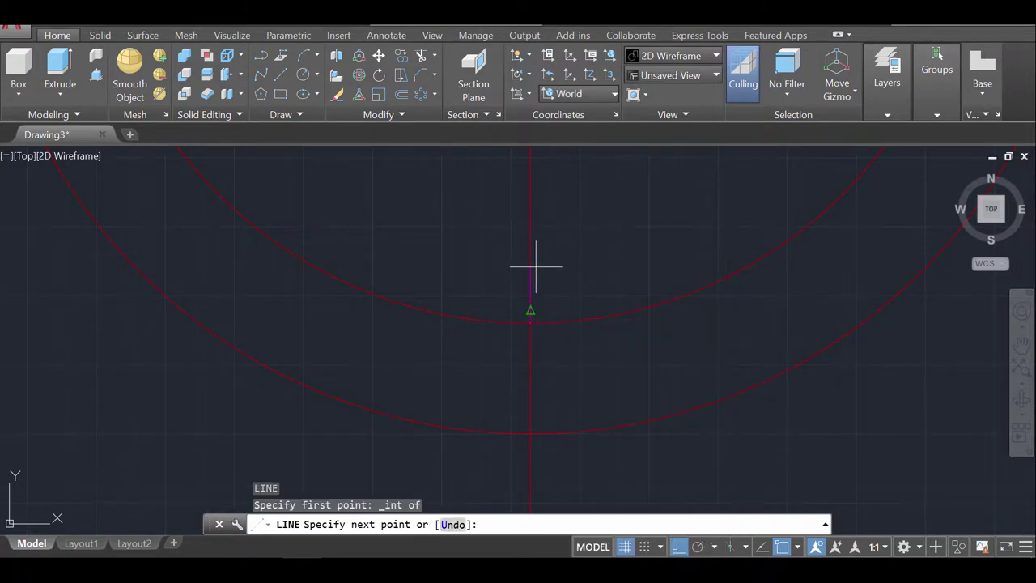
pyautogui.write('20')
pyautogui.press('Return')
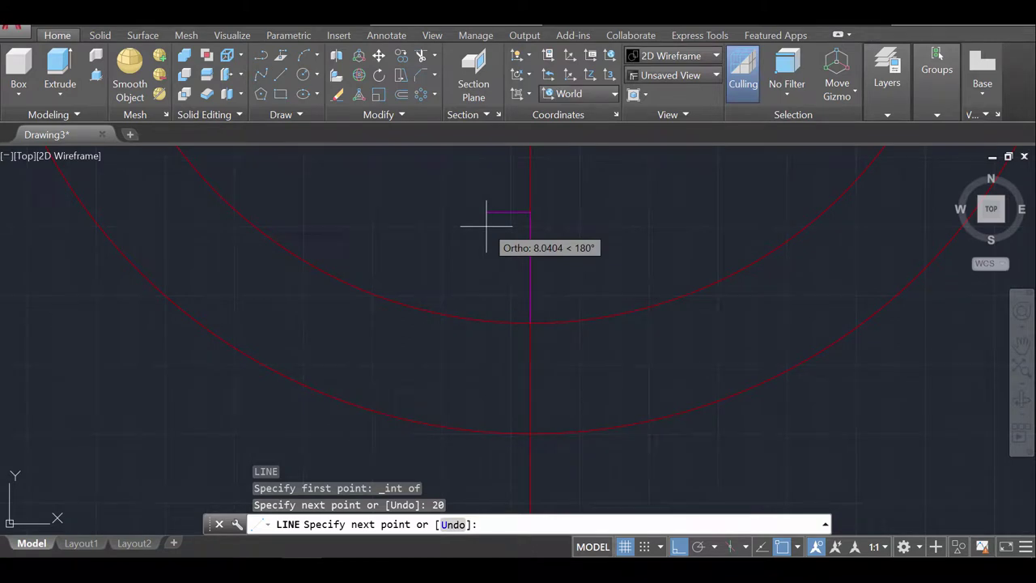
pyautogui.write('1')
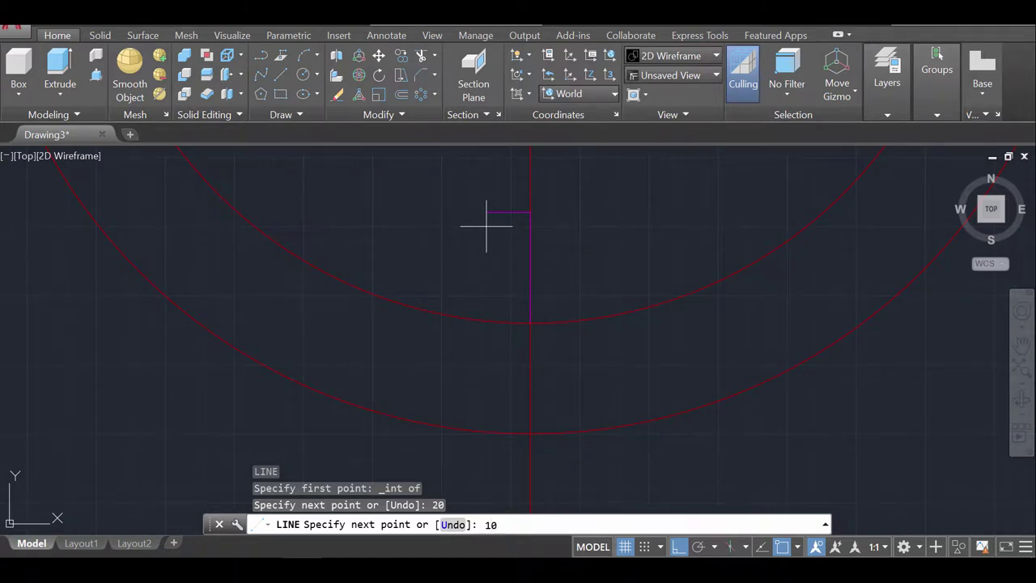
pyautogui.write('0')
pyautogui.press('Return')
pyautogui.press('Return')
# Draw a 10-unit horizontal line to the right from the upper end of the 20-unit vertical line.
pyautogui.press('Return')
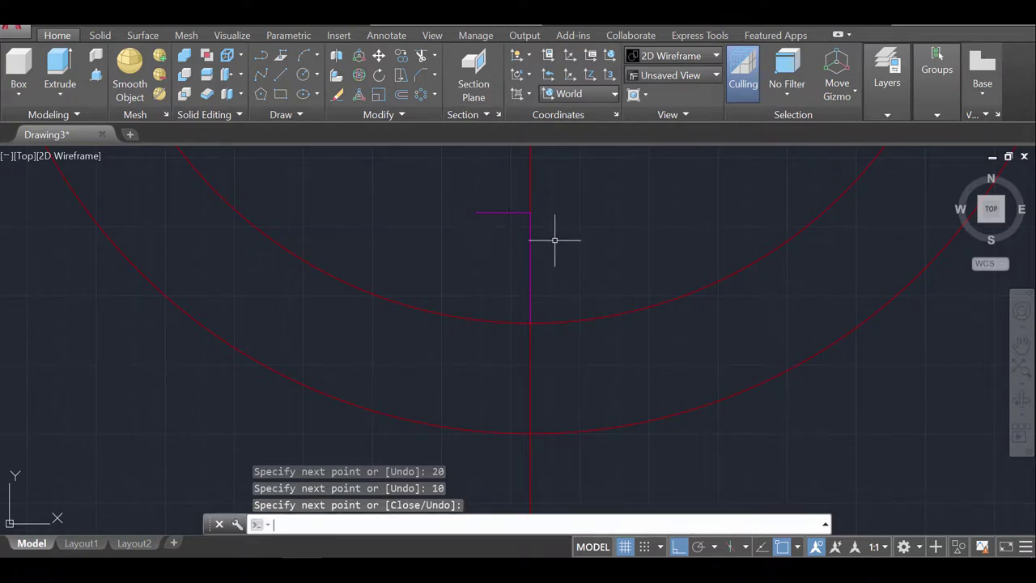
pyautogui.click(532, 212)
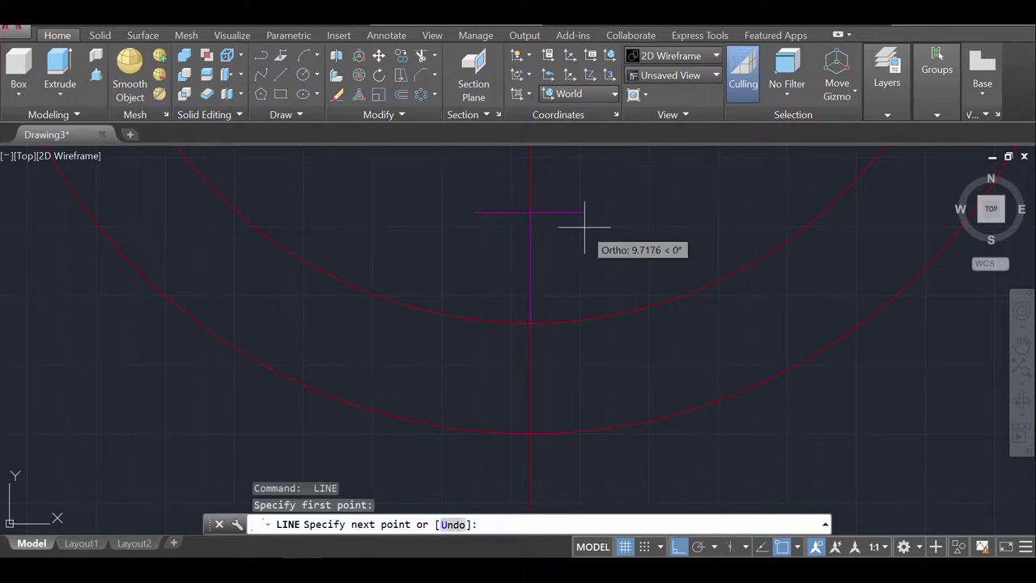
pyautogui.write('10')
pyautogui.press('Return')
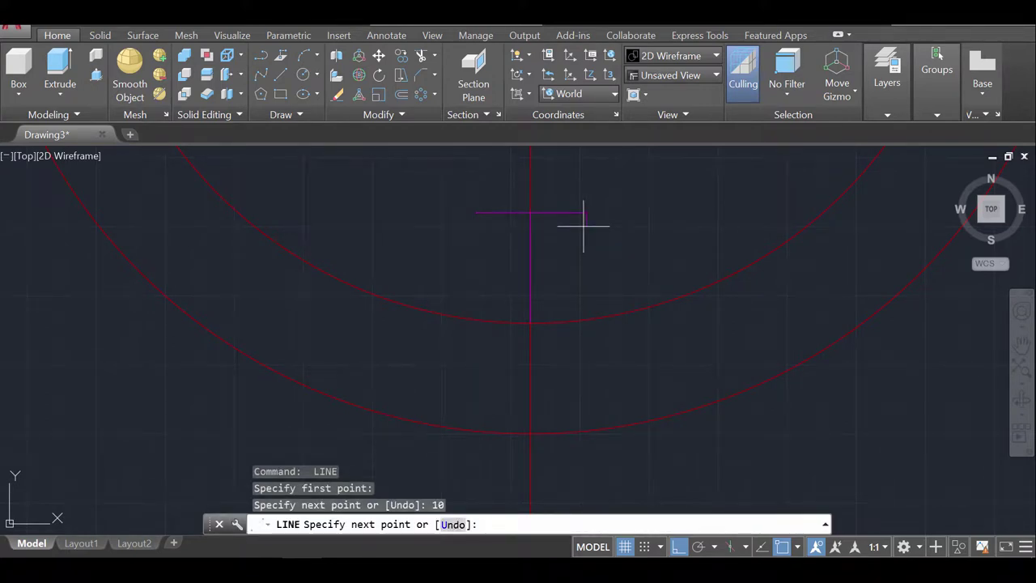
pyautogui.press('Return')
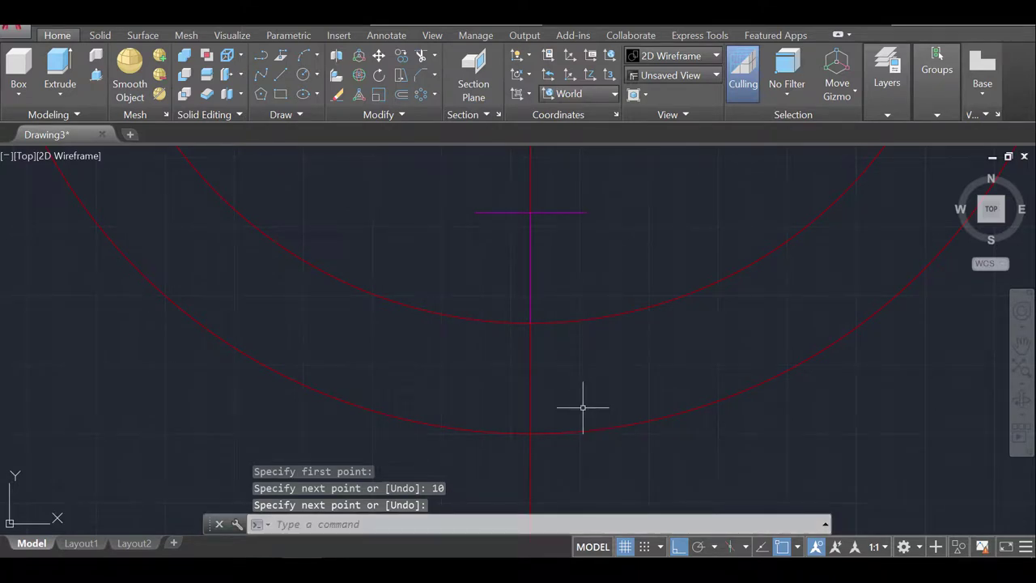
# Draw a 25-unit horizontal line to the left from the intersection of the vertical line and the outer circle.
pyautogui.write('l')
pyautogui.press('Return')
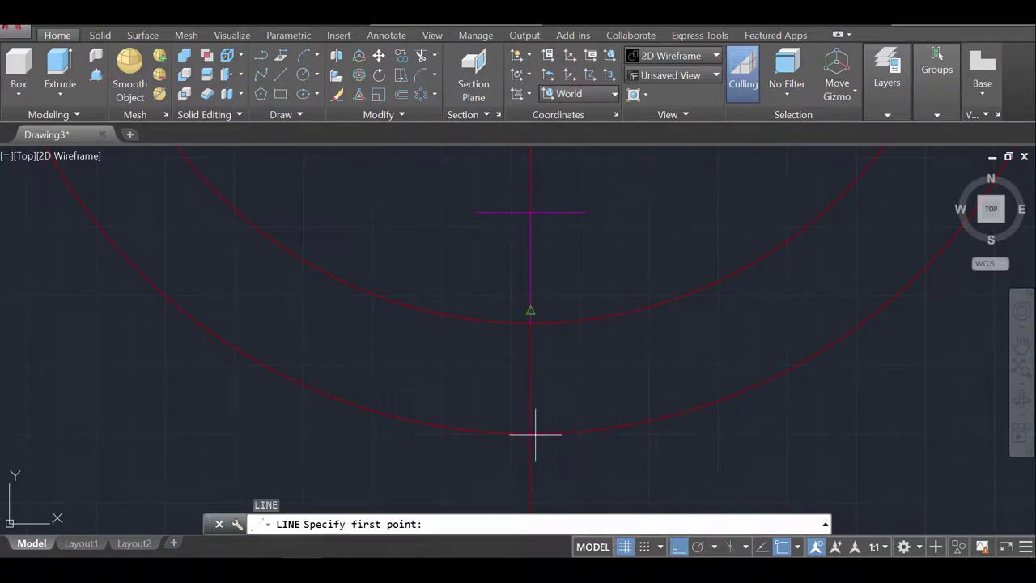
pyautogui.keyDown('shift'); pyautogui.rightClick(561, 472); pyautogui.keyUp('shift')
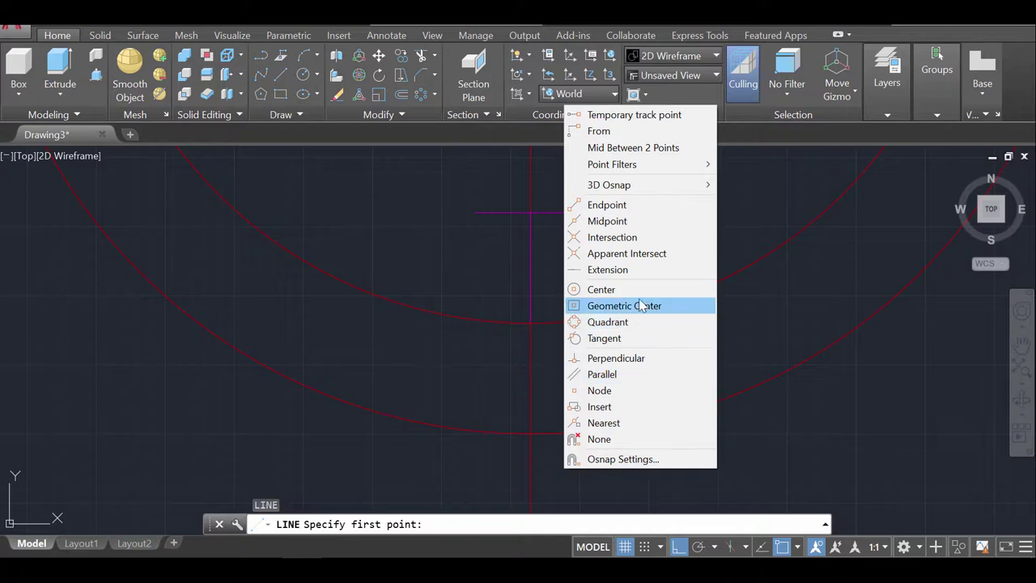
pyautogui.click(648, 237)
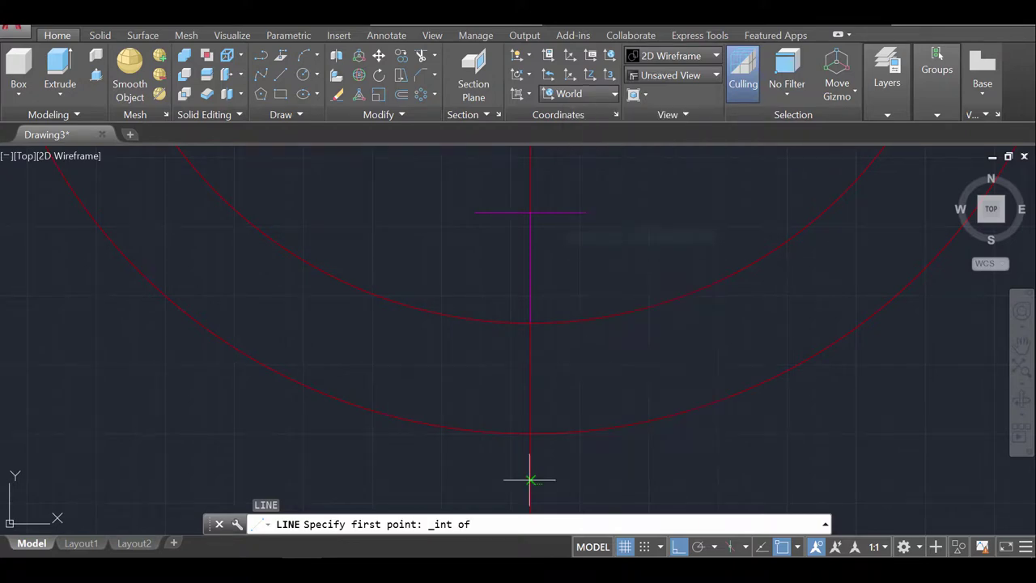
pyautogui.click(530, 431)
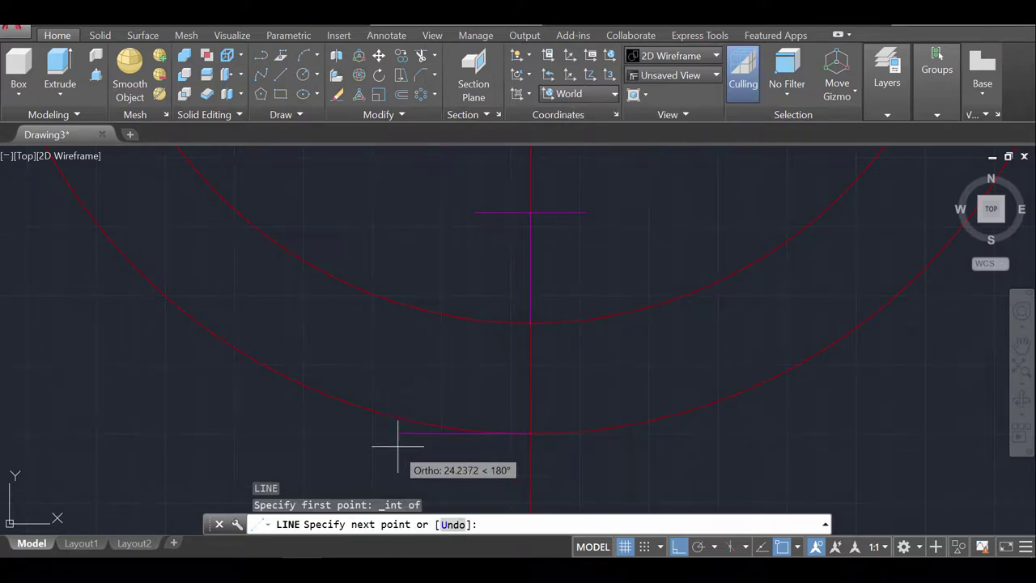
pyautogui.write('2')
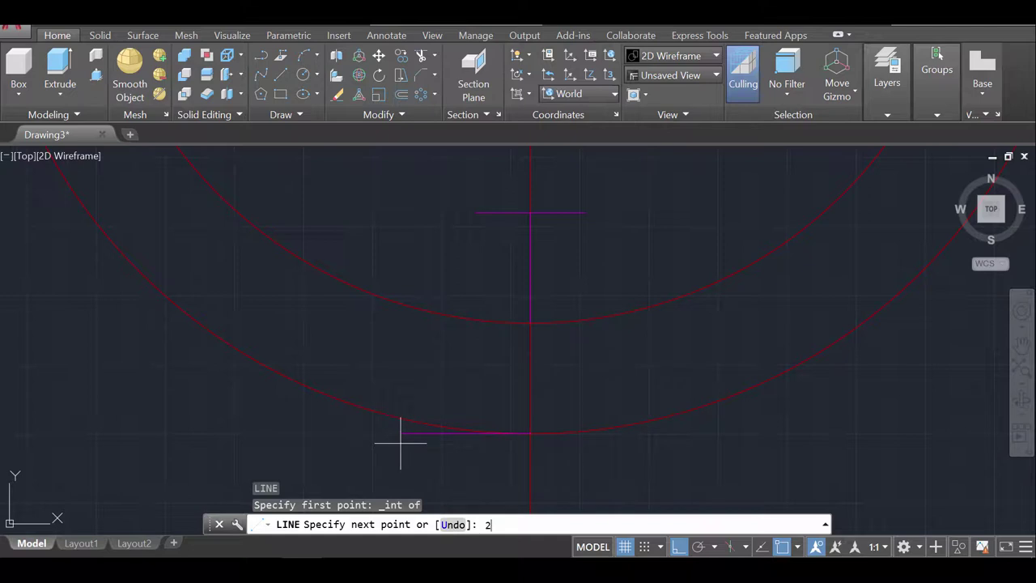
pyautogui.write('5')
pyautogui.press('Return')
pyautogui.press('Return')
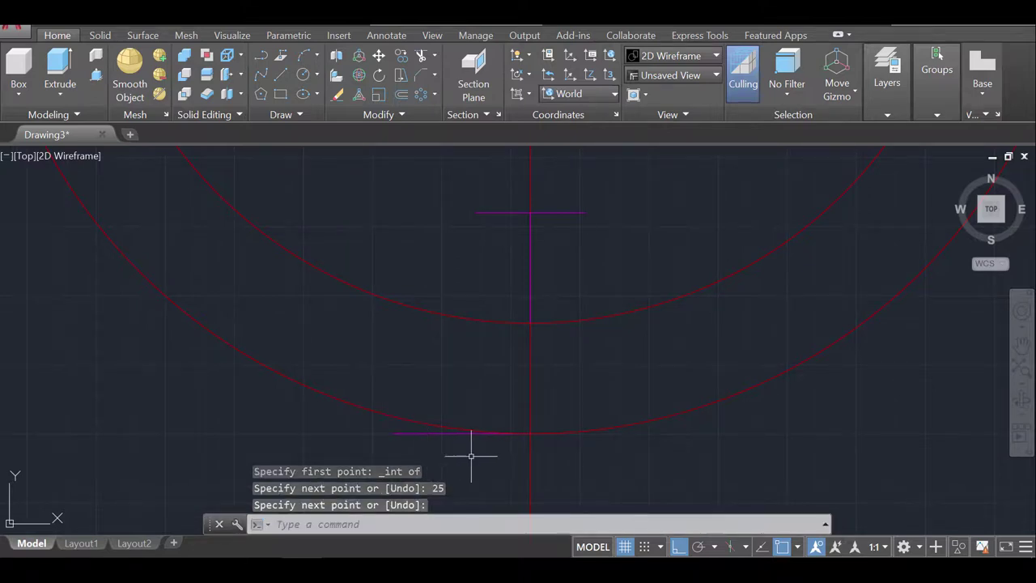
# Draw a 25-unit horizontal line to the right from the same point on the outer circle.
pyautogui.press('Return')
pyautogui.click(529, 435)
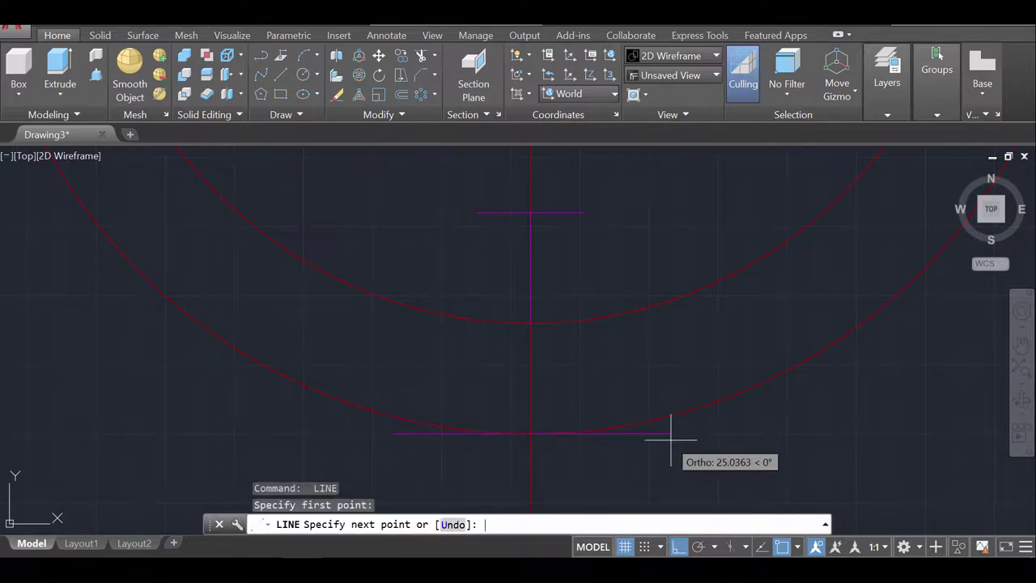
pyautogui.write('25')
pyautogui.press('Return')
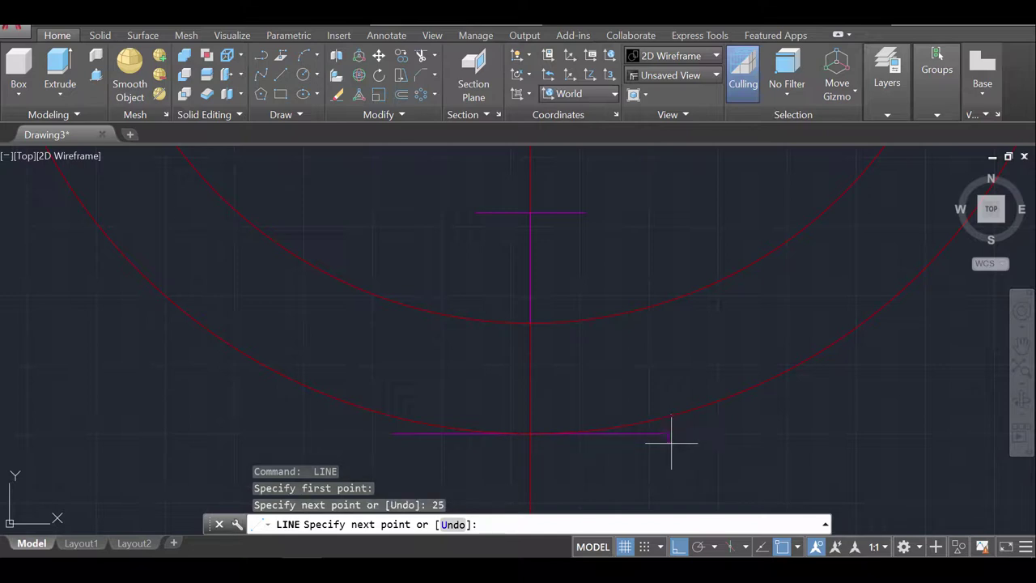
pyautogui.press('Return')
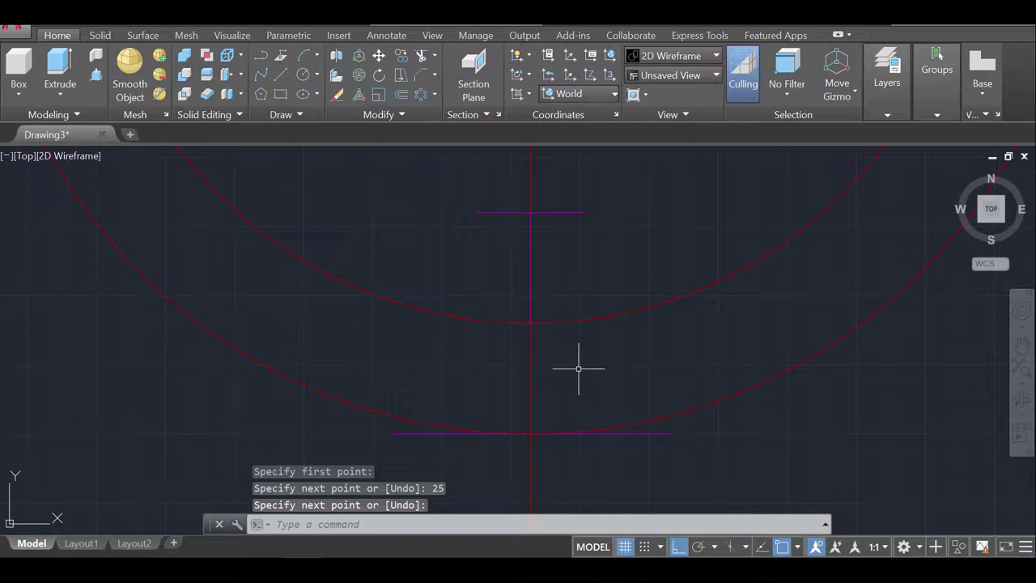
# With Ortho off, draw a slanted line joining the right ends of the upper and lower horizontal lines.
pyautogui.write('l')
pyautogui.press('Return')
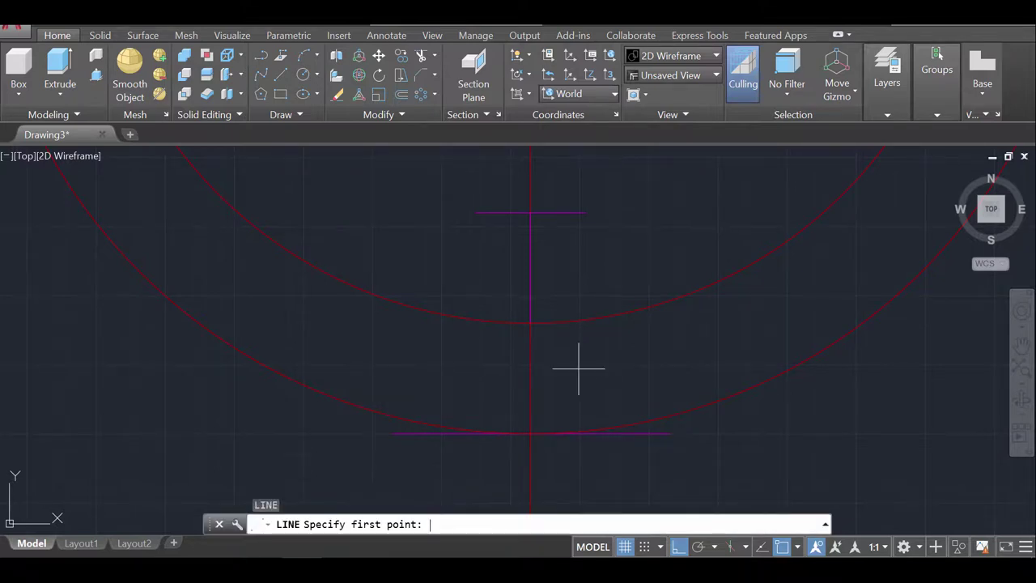
pyautogui.click(586, 214)
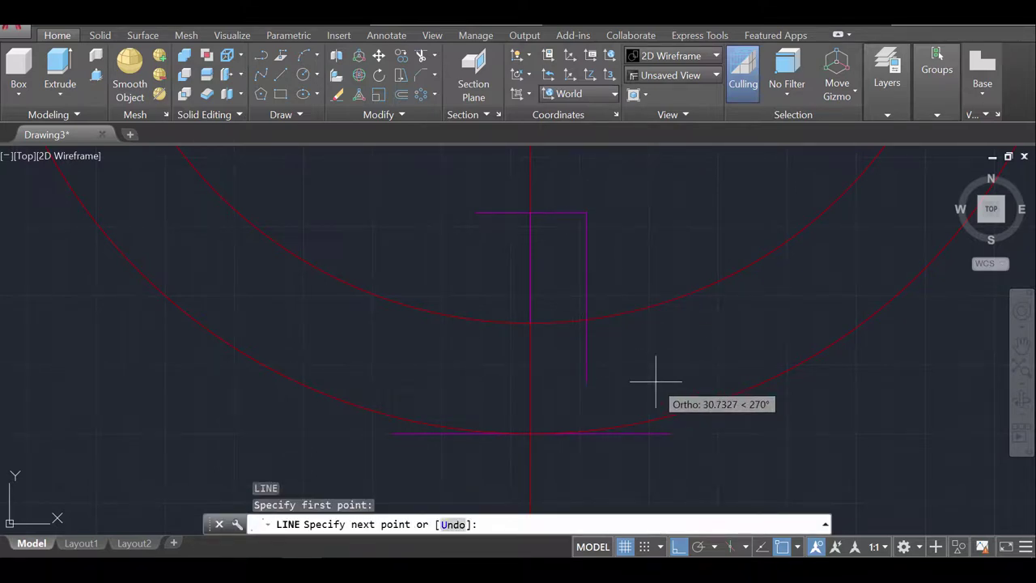
pyautogui.press('F8')
pyautogui.click(668, 431)
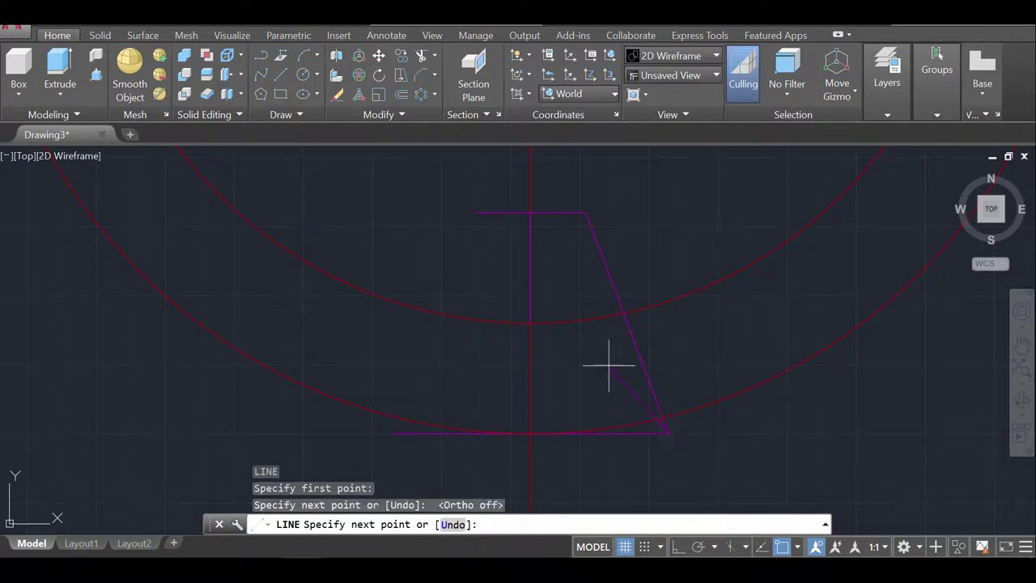
pyautogui.press('Return')
# Close the trapezoid with a slanted line joining the left ends of the upper and lower horizontal lines.
pyautogui.press('Return')
pyautogui.click(475, 214)
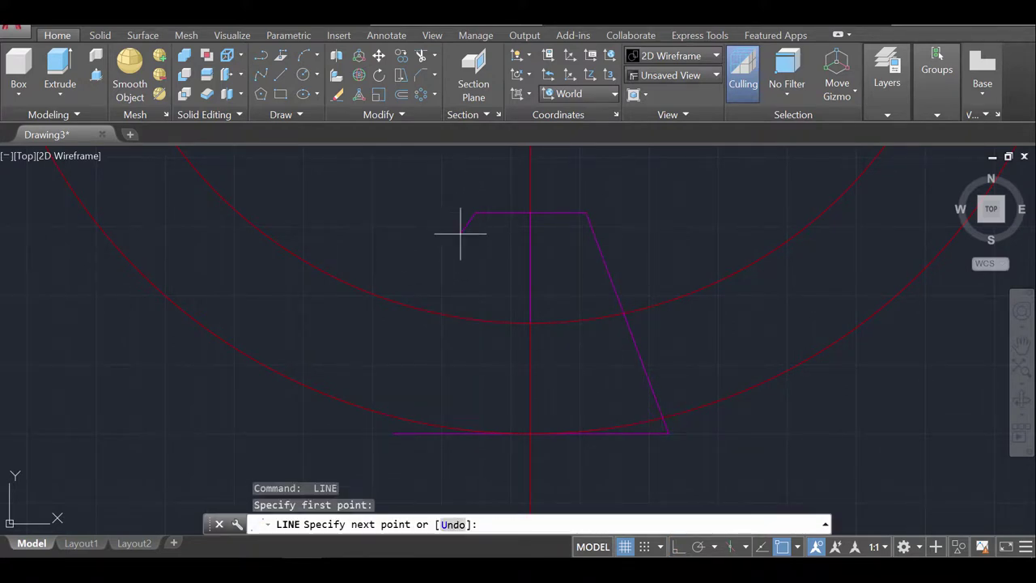
pyautogui.click(394, 432)
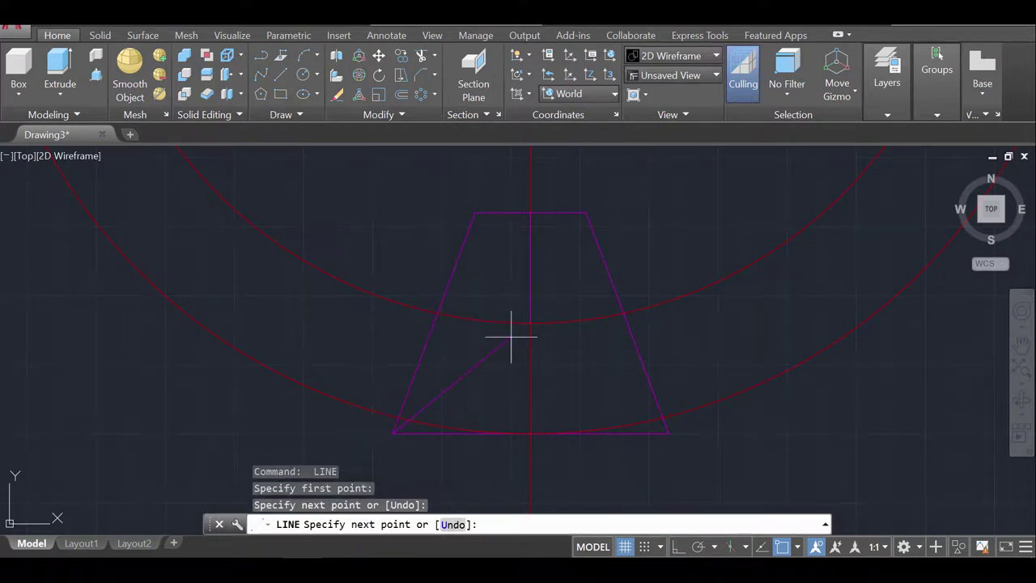
pyautogui.press('Return')
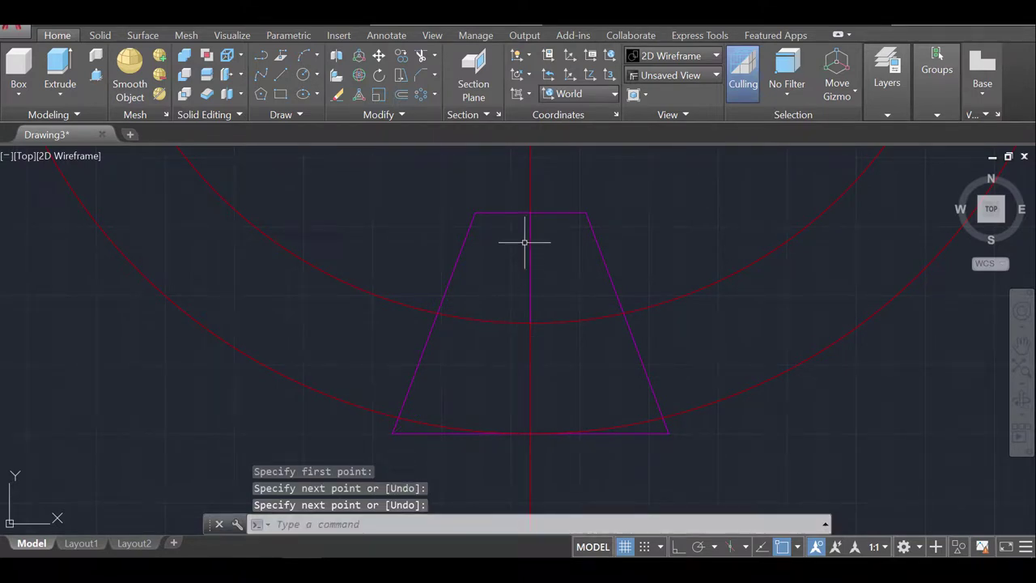
# Trim the parts of both slanted trapezoid sides that extend inside the inner circle, using all nearby objects as cutting edges.
pyautogui.write('trim')
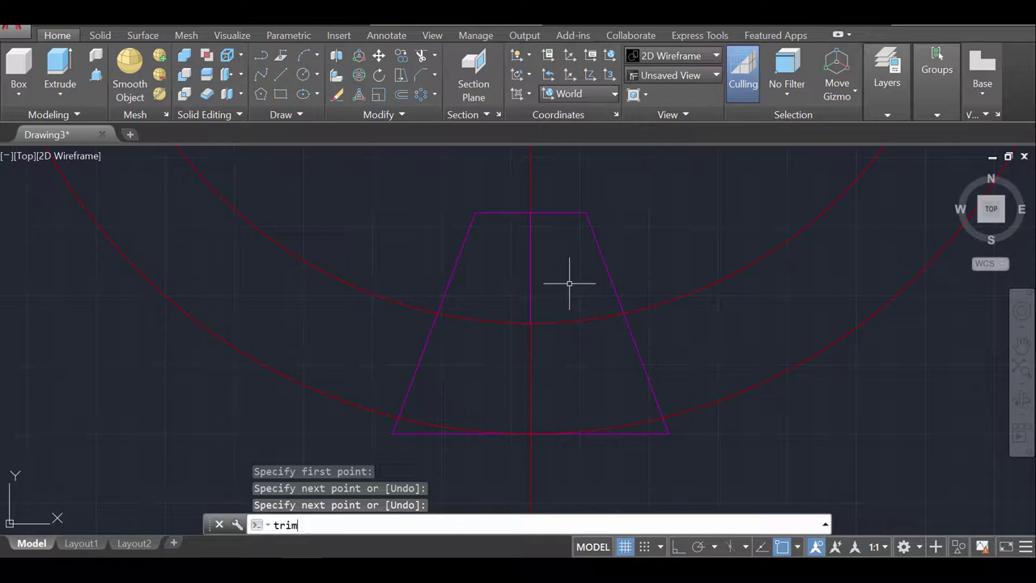
pyautogui.press('Return')
pyautogui.click(684, 455)
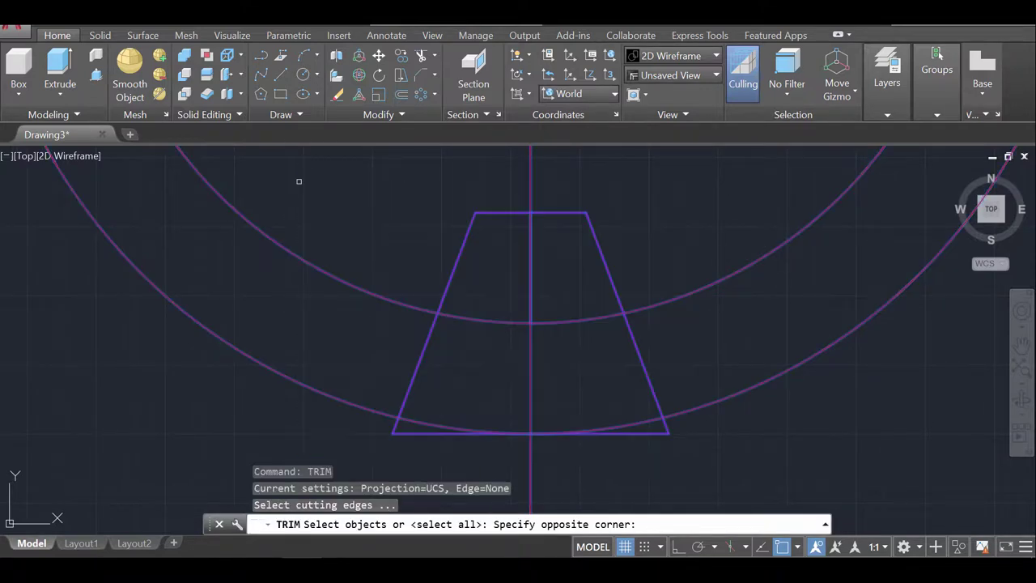
pyautogui.click(299, 181)
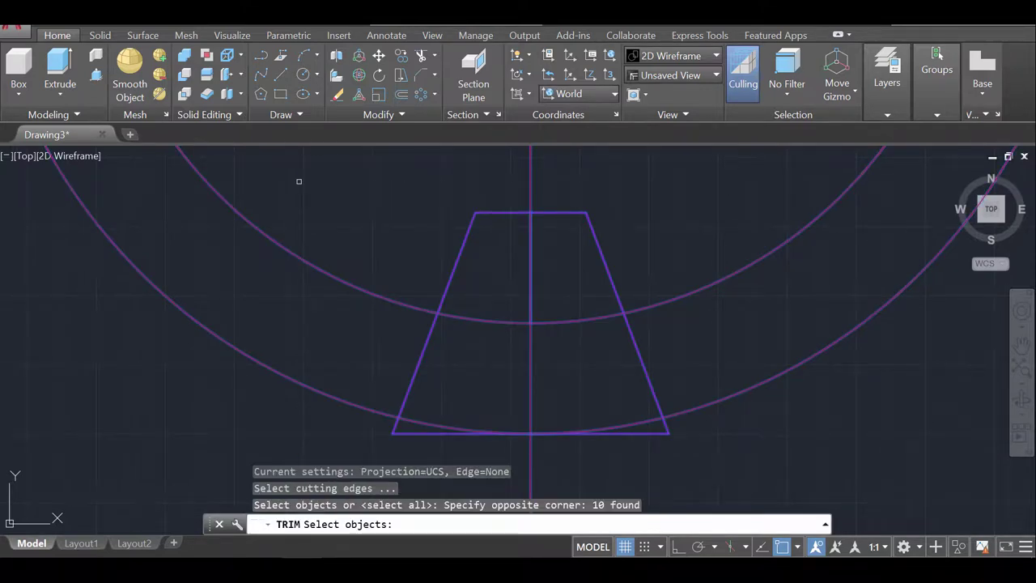
pyautogui.press('Return')
pyautogui.moveTo(349, 226)
pyautogui.mouseDown()
pyautogui.moveTo(420, 310)
pyautogui.moveTo(485, 238)
pyautogui.mouseUp()
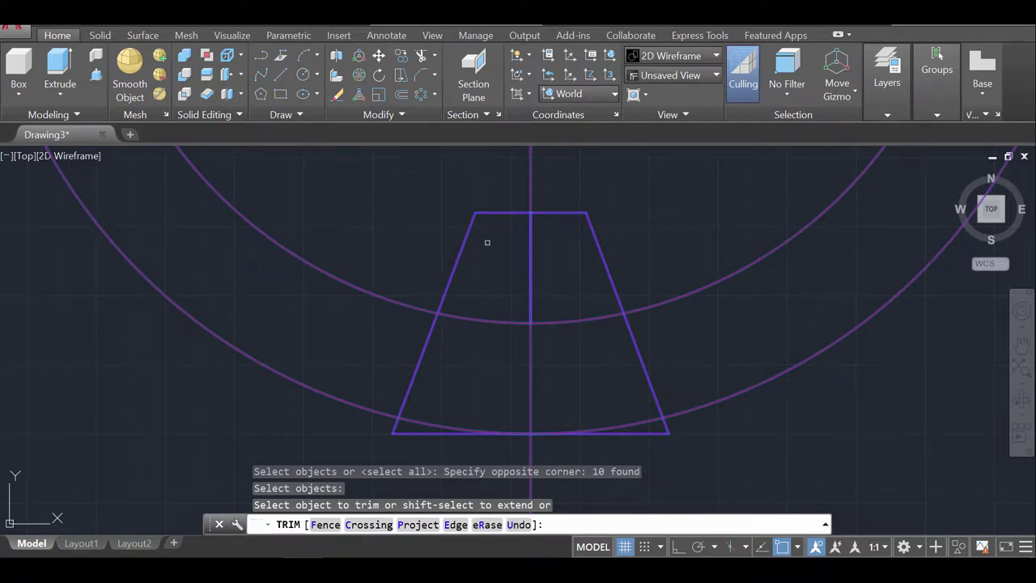
pyautogui.click(464, 233)
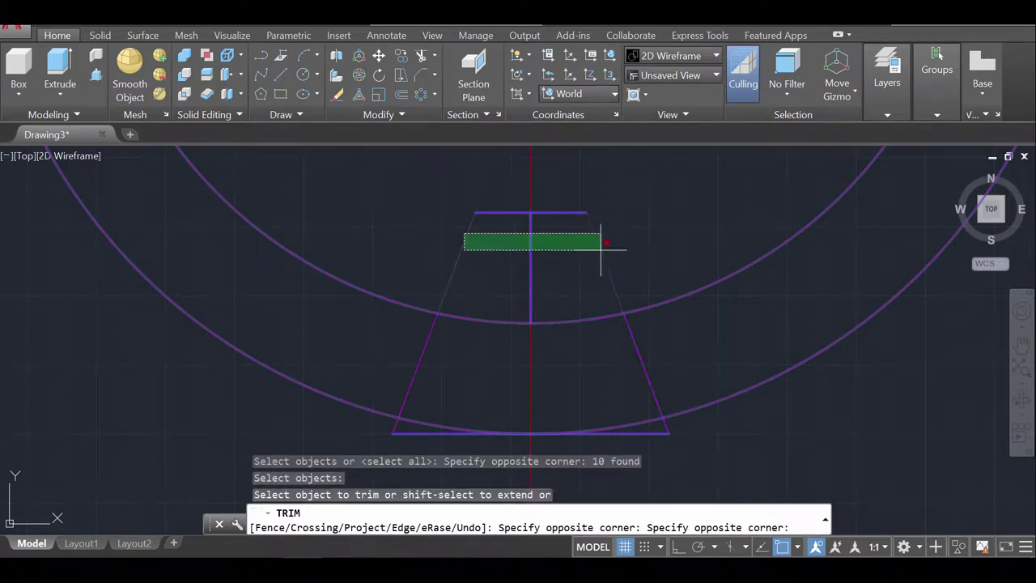
pyautogui.click(596, 243)
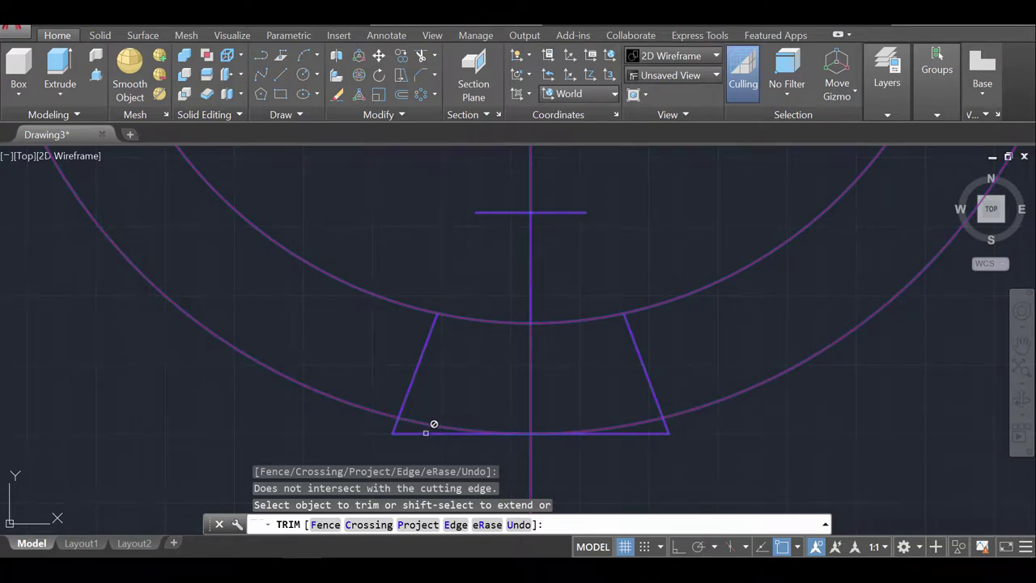
# Trim the short ends of both slanted sides that project beyond the outer circle.
pyautogui.click(668, 426)
pyautogui.click(394, 429)
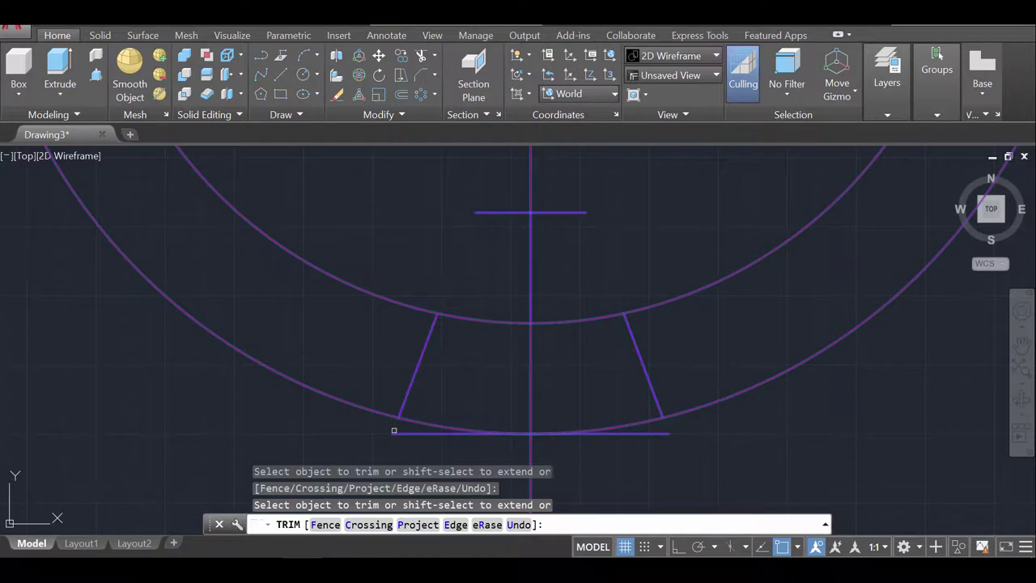
pyautogui.click(394, 430)
pyautogui.click(526, 384)
pyautogui.press('Return')
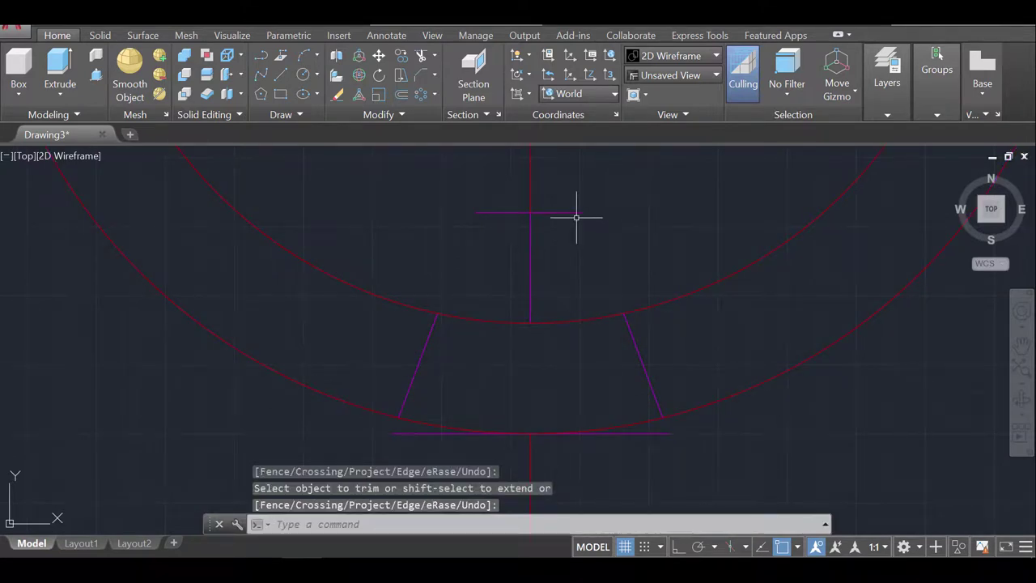
# Erase the two upper horizontal construction lines and the short magenta vertical line inside the inner circle.
pyautogui.click(573, 212)
pyautogui.press('Delete')
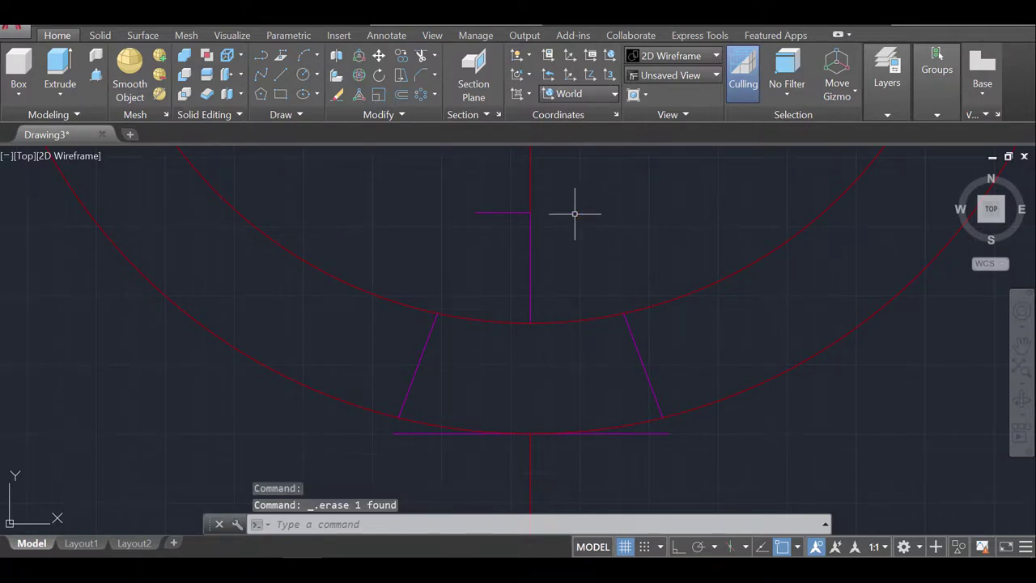
pyautogui.click(518, 212)
pyautogui.press('Delete')
pyautogui.click(528, 259)
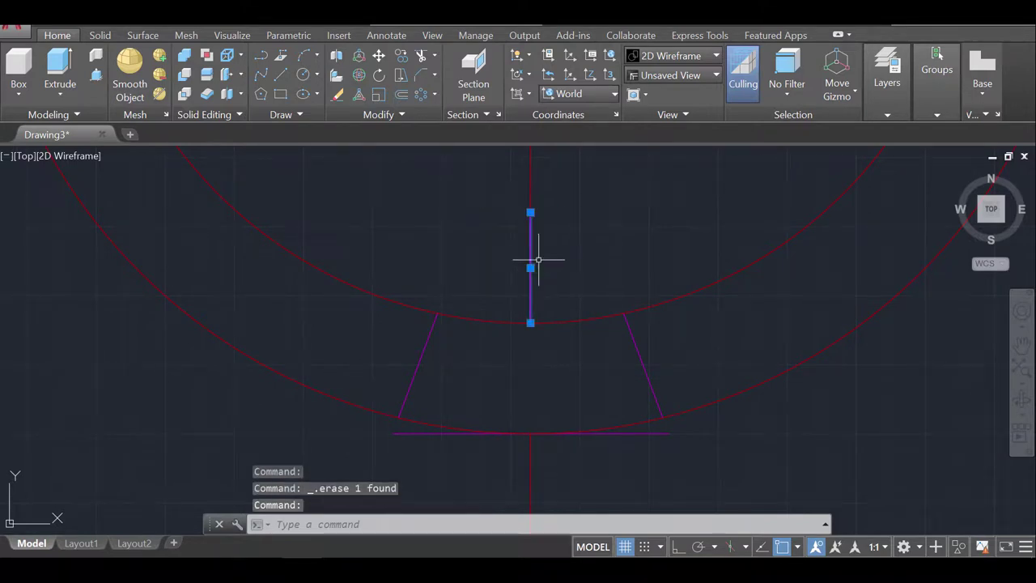
pyautogui.press('Delete')
# Erase the two horizontal construction lines touching the lowest point of the outer circle.
pyautogui.click(600, 436)
pyautogui.press('Delete')
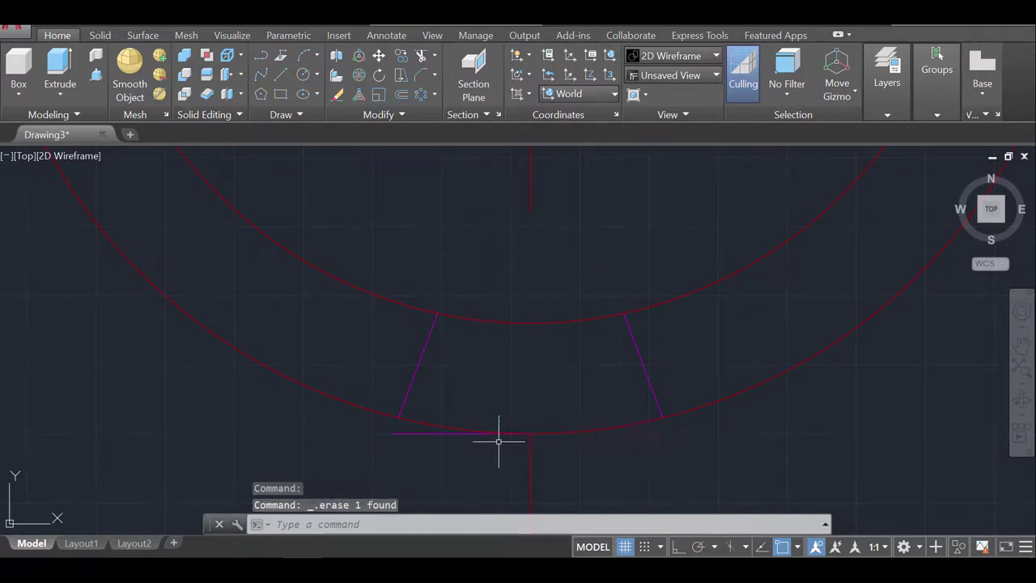
pyautogui.click(441, 433)
pyautogui.press('Delete')
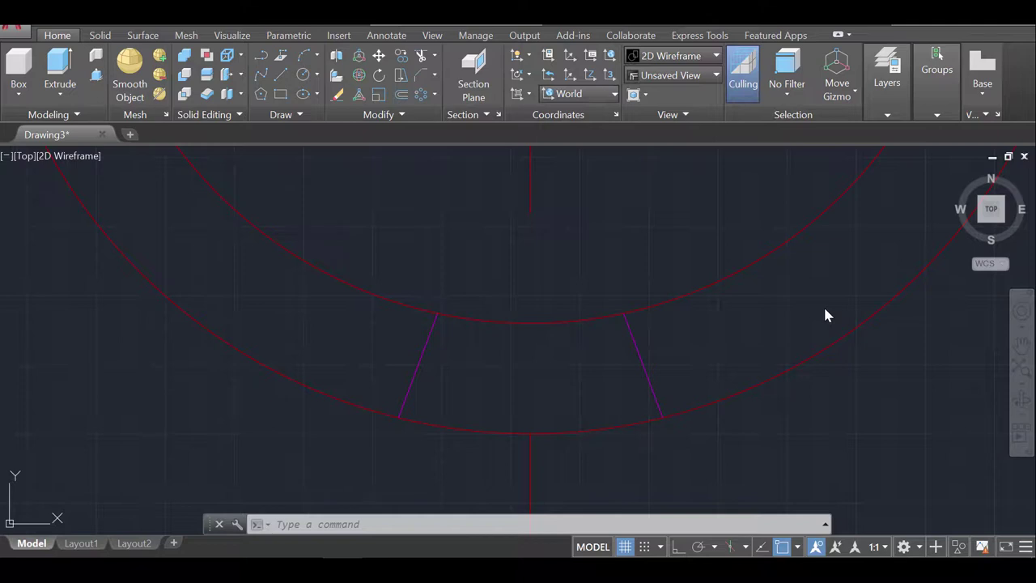
# Make the Lines layer current.
pyautogui.scroll(-2, 686, 334)
pyautogui.moveTo(732, 316)
pyautogui.mouseDown(button='middle')
pyautogui.moveTo(704, 335)
pyautogui.moveTo(562, 336)
pyautogui.mouseUp(button='middle')
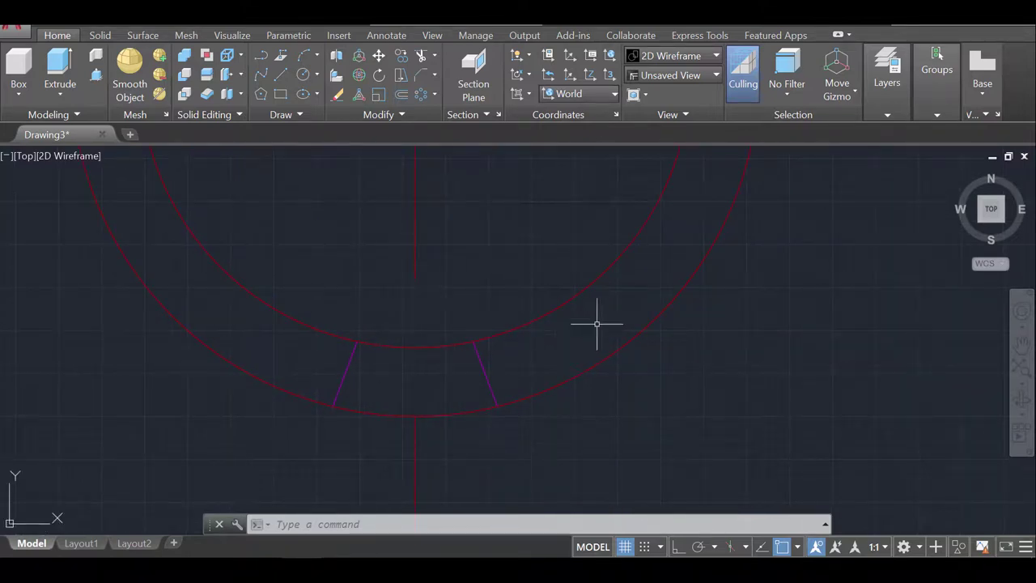
pyautogui.moveTo(599, 328)
pyautogui.mouseDown(button='middle')
pyautogui.moveTo(588, 332)
pyautogui.moveTo(585, 315)
pyautogui.mouseUp(button='middle')
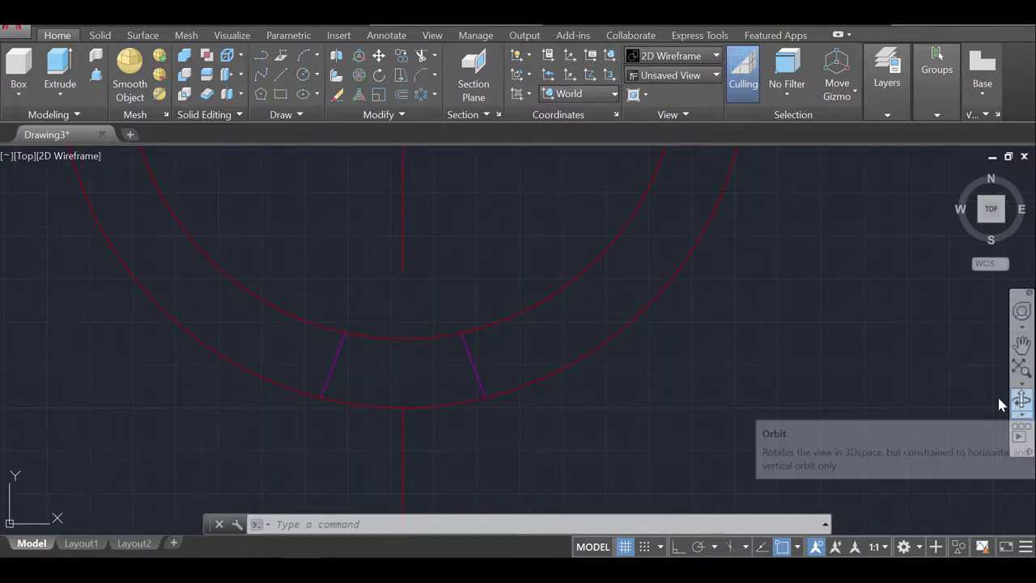
pyautogui.scroll(3, 568, 305)
pyautogui.scroll(-3, 481, 402)
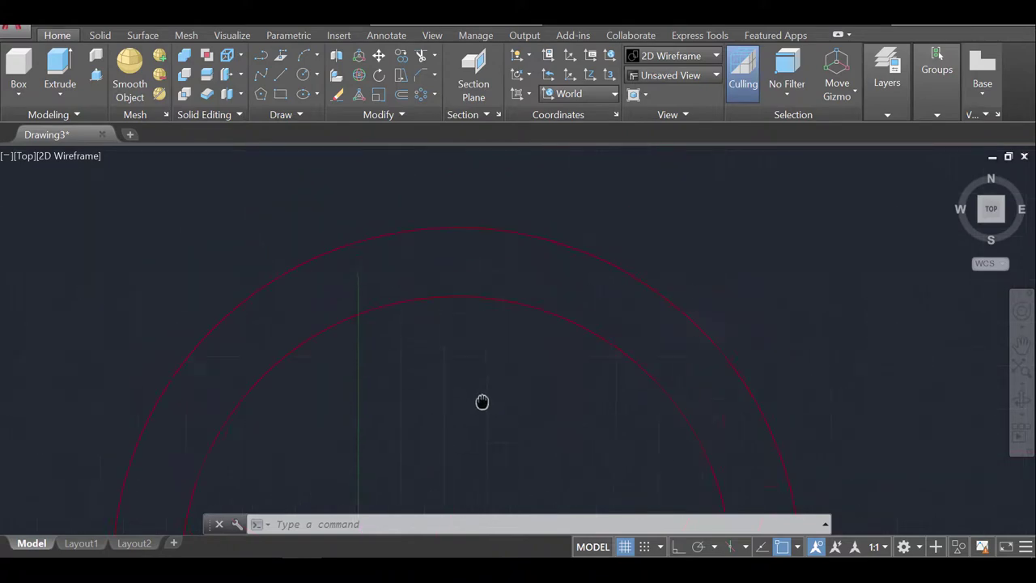
pyautogui.scroll(3, 469, 286)
pyautogui.scroll(-2, 475, 343)
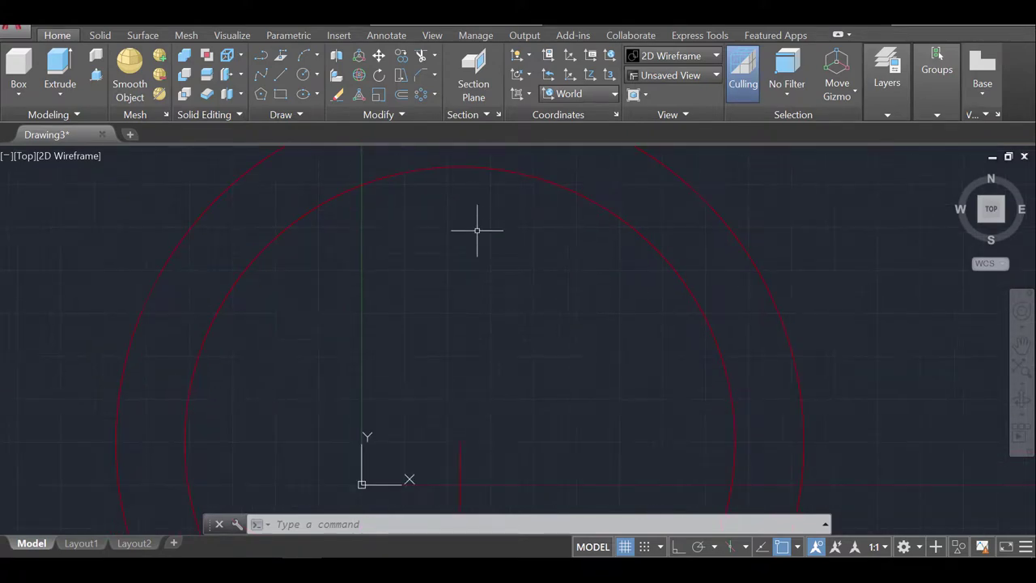
pyautogui.write('1')
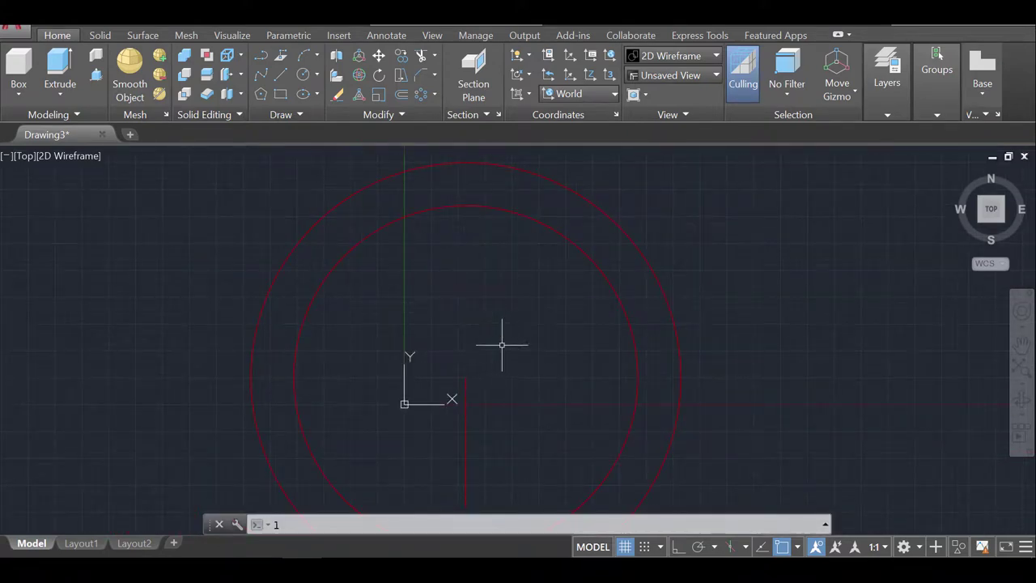
pyautogui.press('Escape')
pyautogui.click(888, 116)
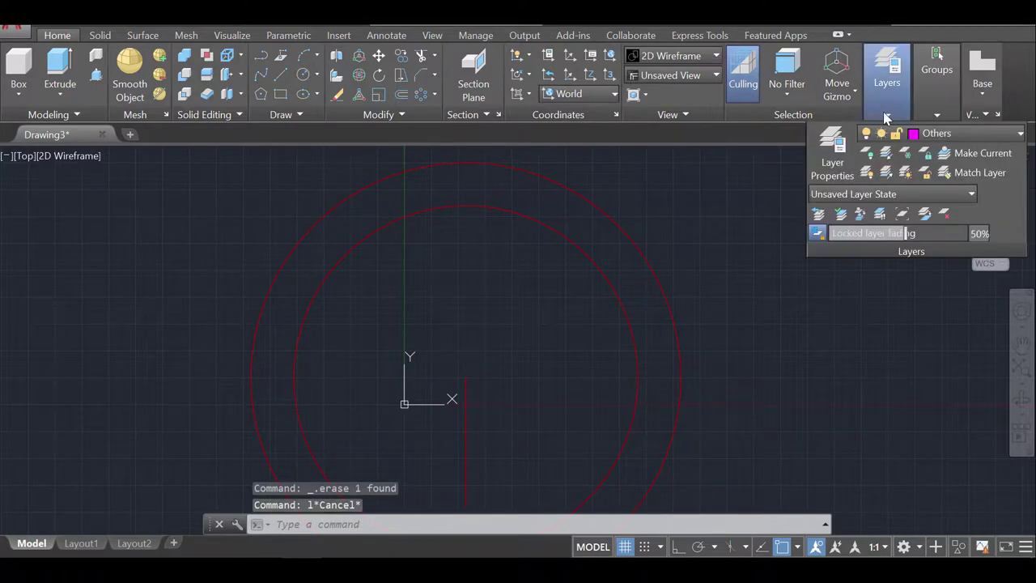
pyautogui.click(965, 135)
pyautogui.click(967, 175)
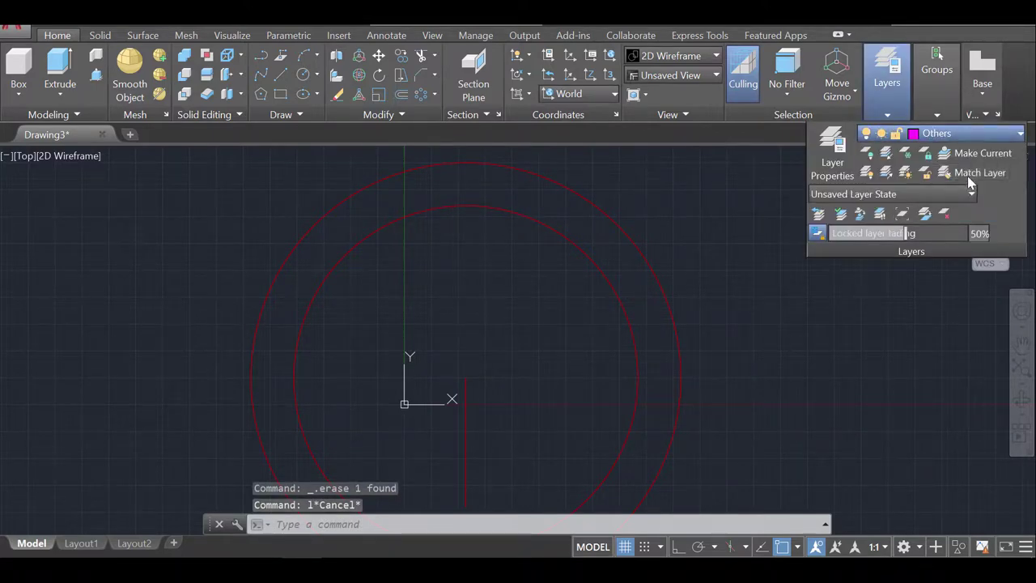
# With Ortho on, draw a vertical line from the circles' center upward past the outer circle.
pyautogui.write('l')
pyautogui.press('Return')
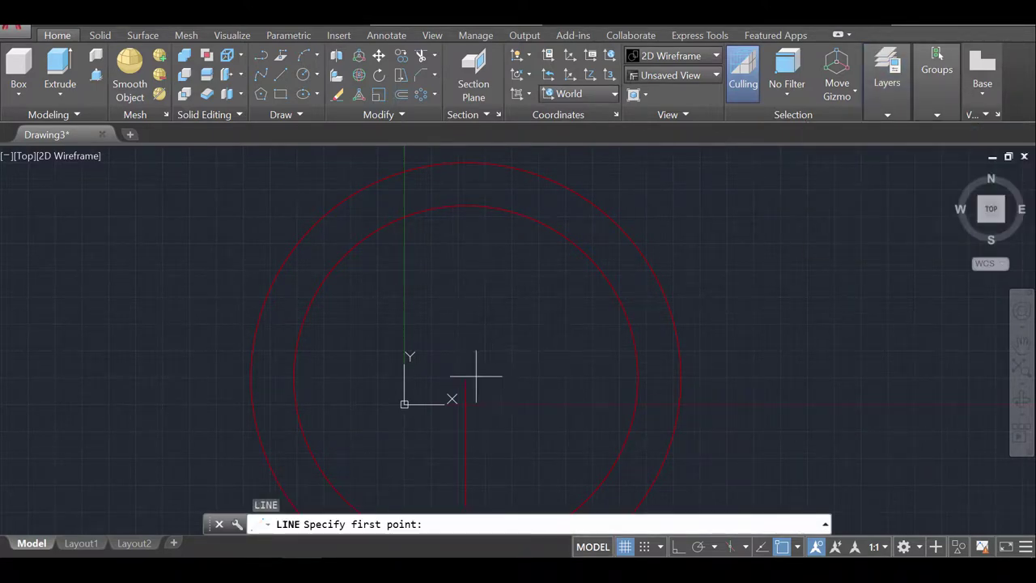
pyautogui.click(467, 377)
pyautogui.moveTo(472, 161); pyautogui.dragTo(493, 229, button='middle')
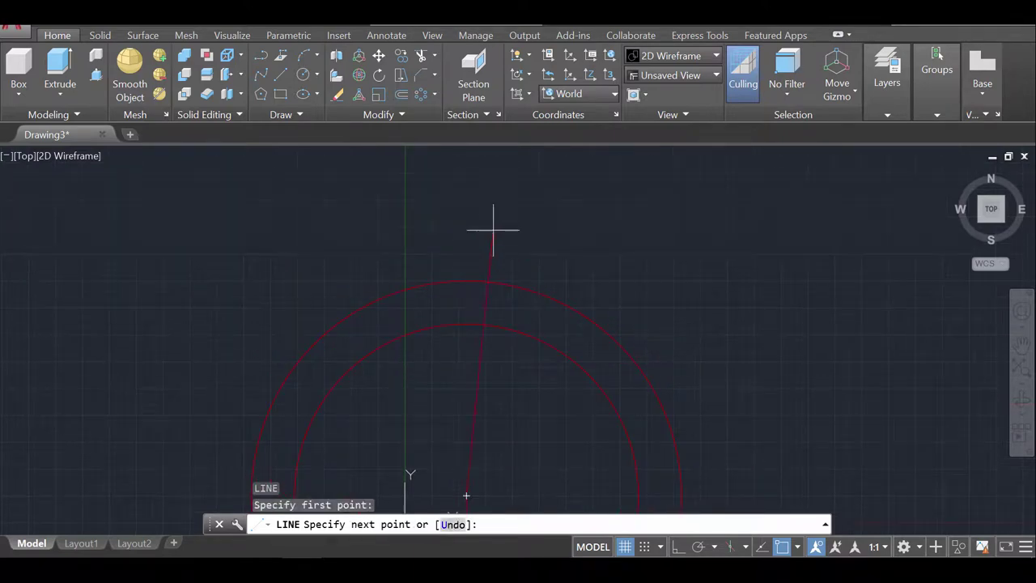
pyautogui.press('F8')
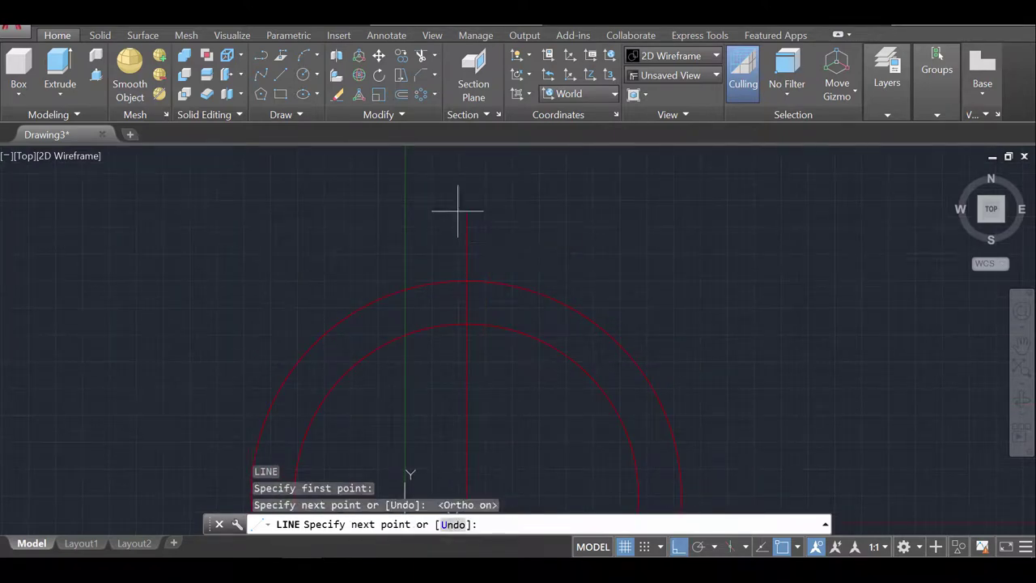
pyautogui.click(458, 211)
pyautogui.press('Return')
# Make the Others layer current.
pyautogui.scroll(6, 458, 303)
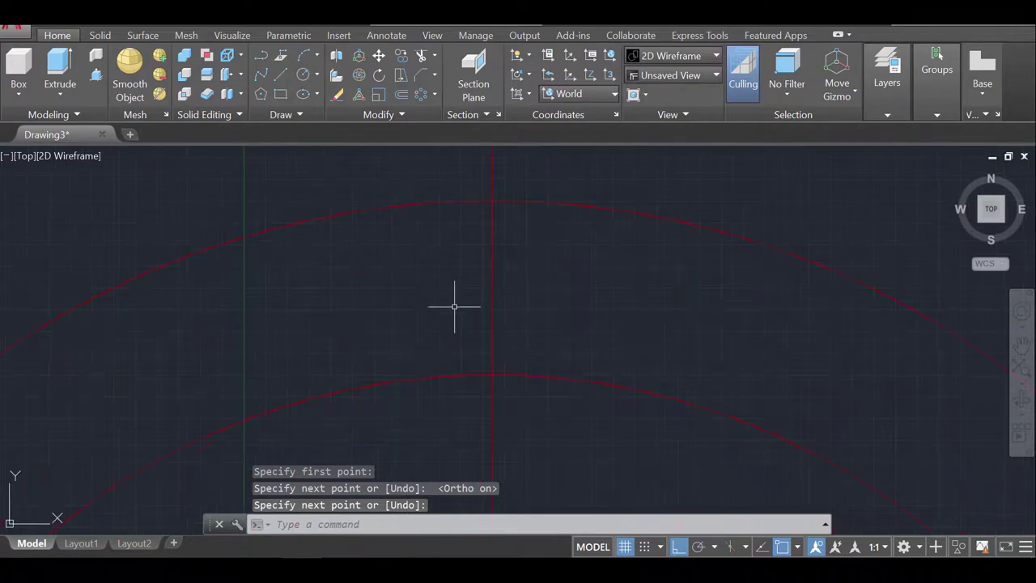
pyautogui.moveTo(459, 291); pyautogui.dragTo(458, 331, button='middle')
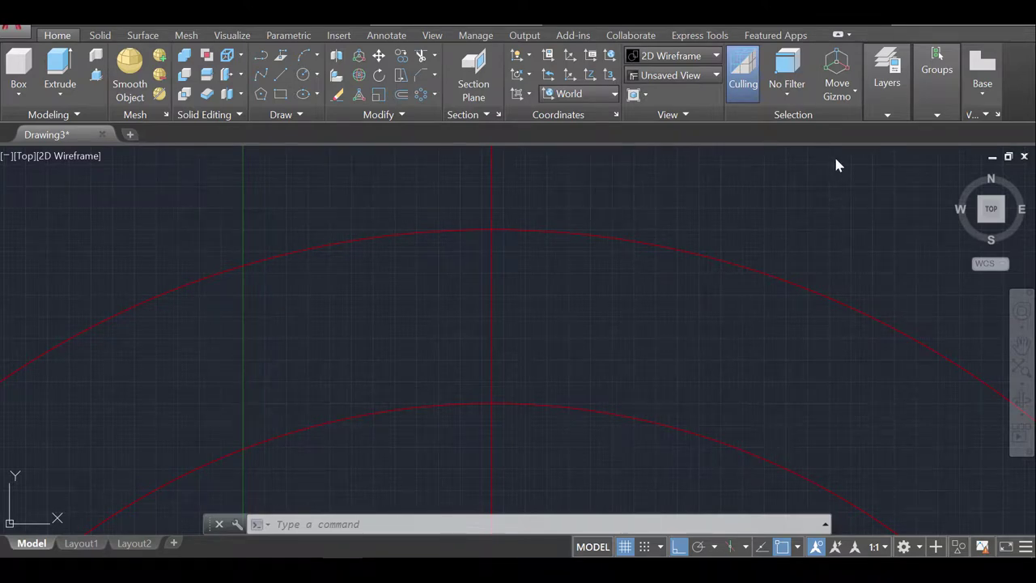
pyautogui.click(890, 117)
pyautogui.click(952, 133)
pyautogui.click(946, 216)
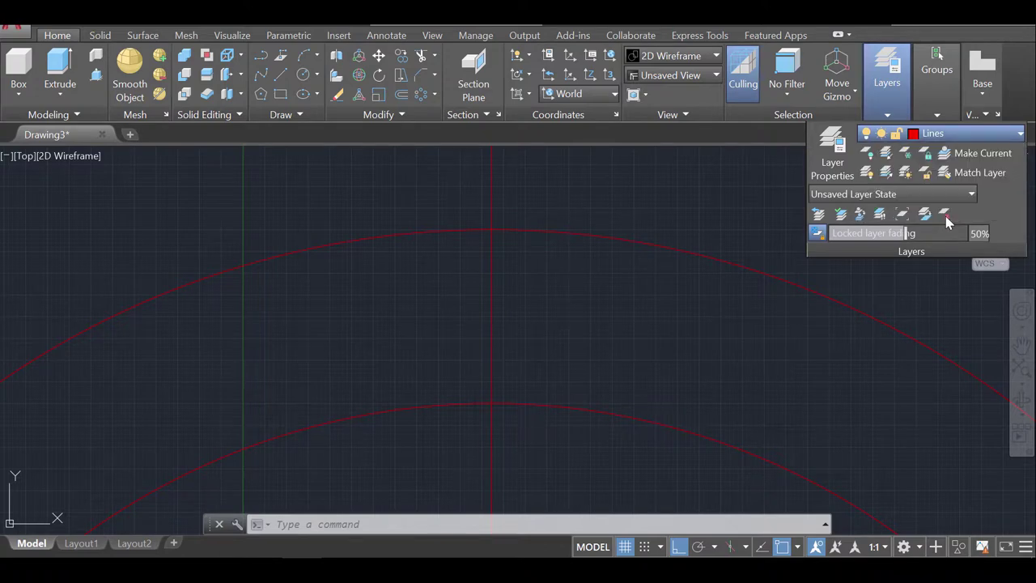
pyautogui.click(560, 198)
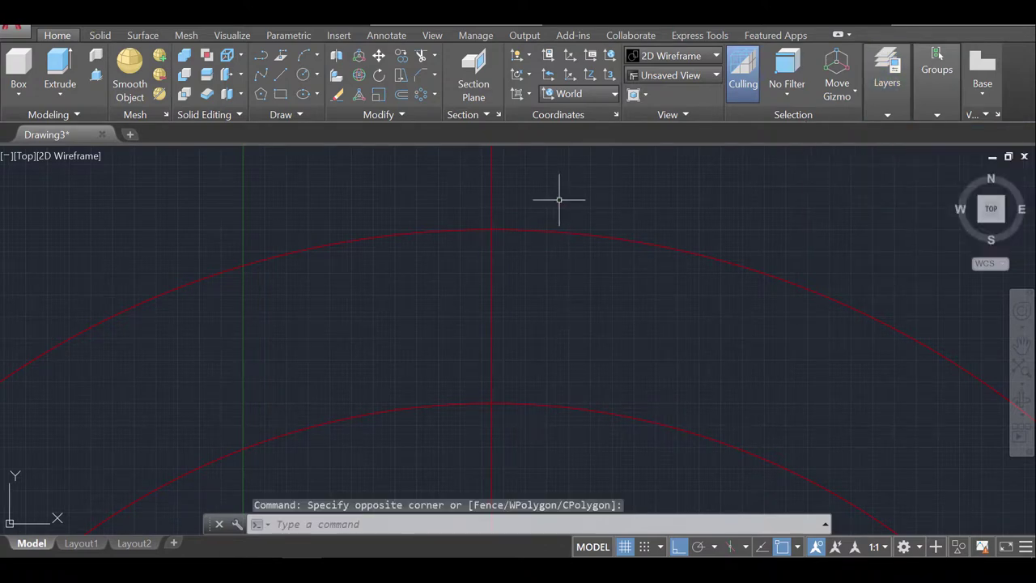
pyautogui.press('Escape')
# Enable the Intersection object snap.
pyautogui.write('l')
pyautogui.press('Return')
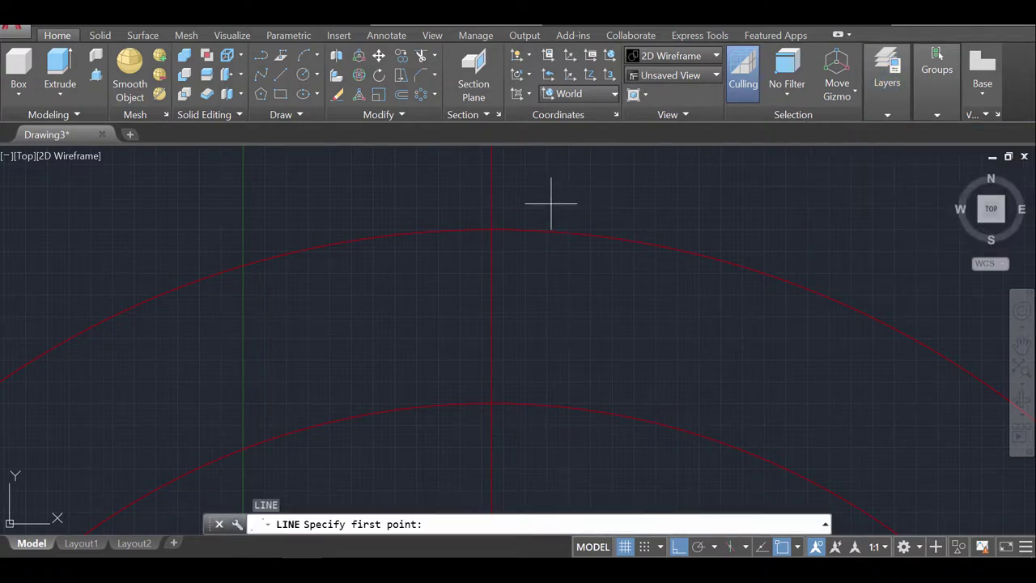
pyautogui.keyDown('shift'); pyautogui.rightClick(510, 254); pyautogui.keyUp('shift')
pyautogui.press('Escape')
pyautogui.click(797, 547)
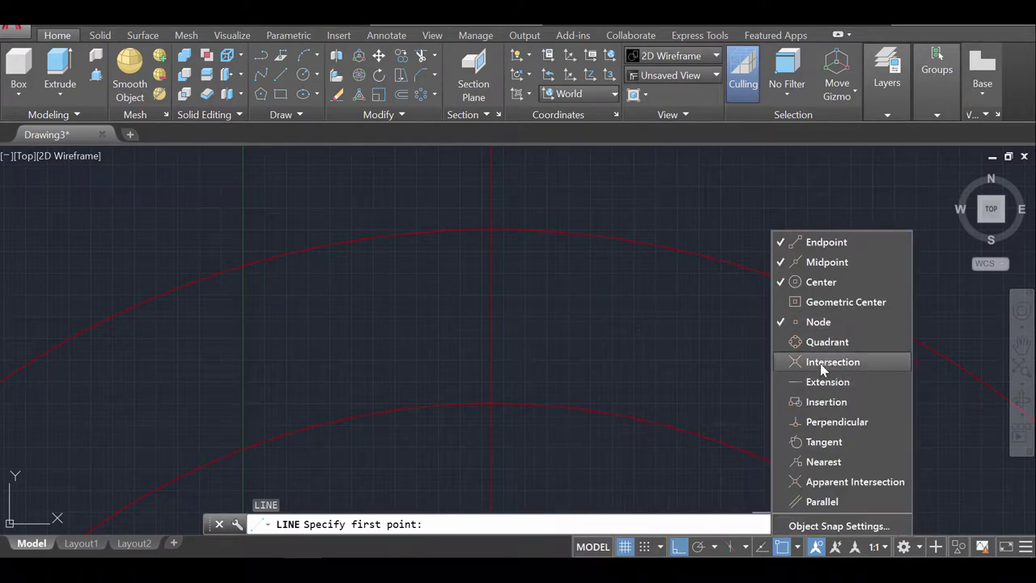
pyautogui.click(782, 364)
pyautogui.press('Escape')
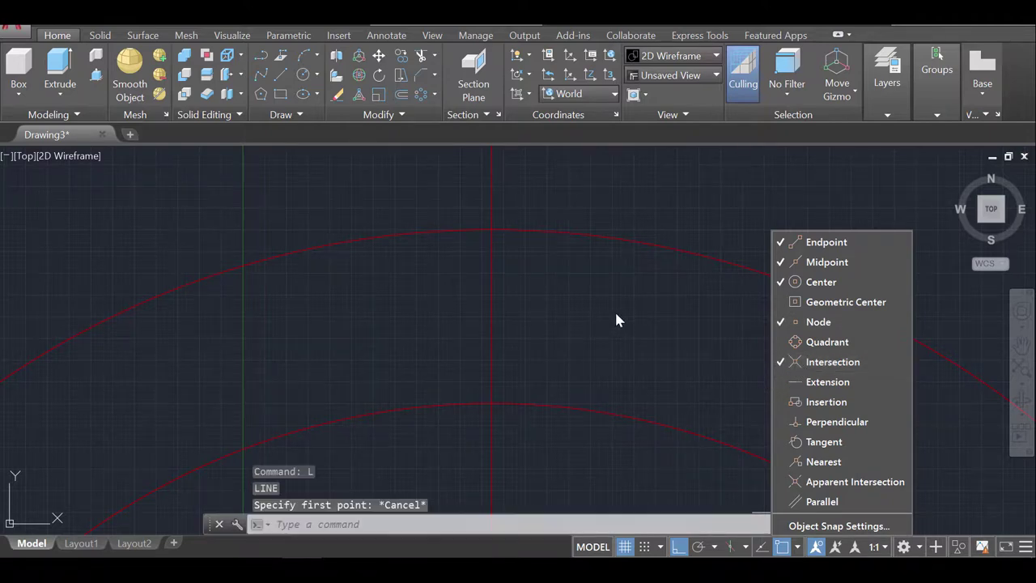
pyautogui.press('Escape')
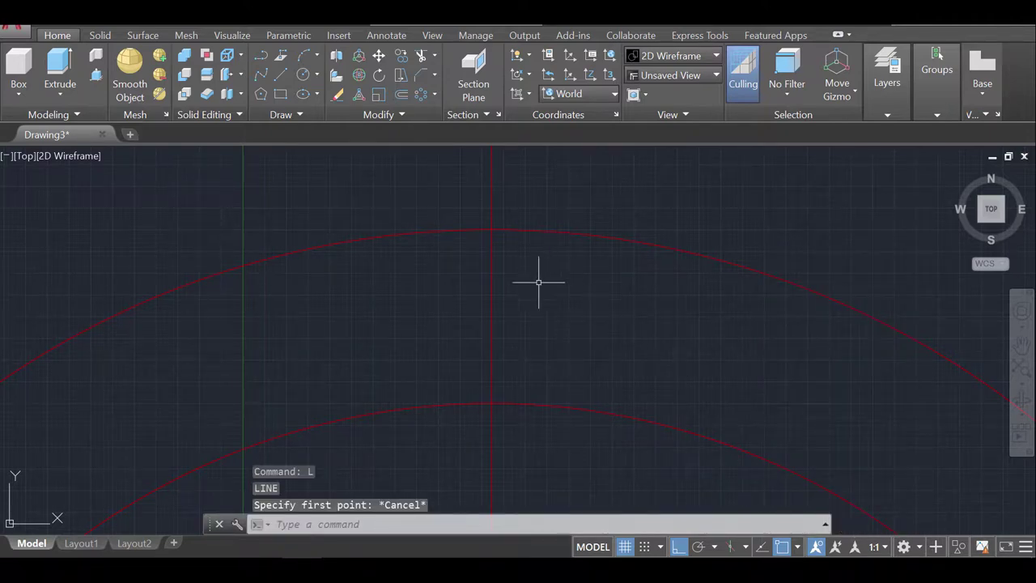
# Draw a 20-unit horizontal line to the right from the intersection of the new vertical line and the outer circle.
pyautogui.write('l')
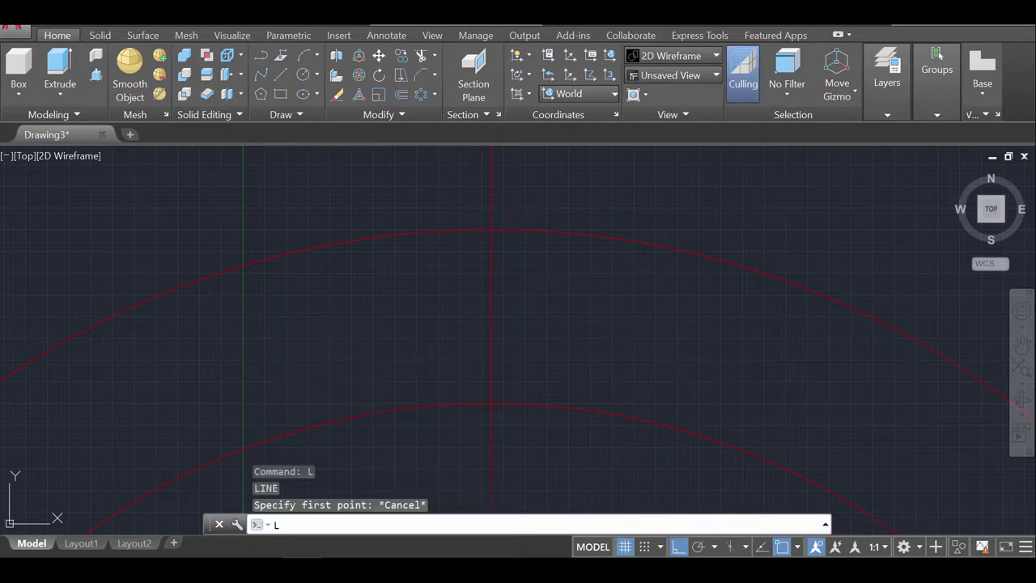
pyautogui.press('Return')
pyautogui.click(493, 229)
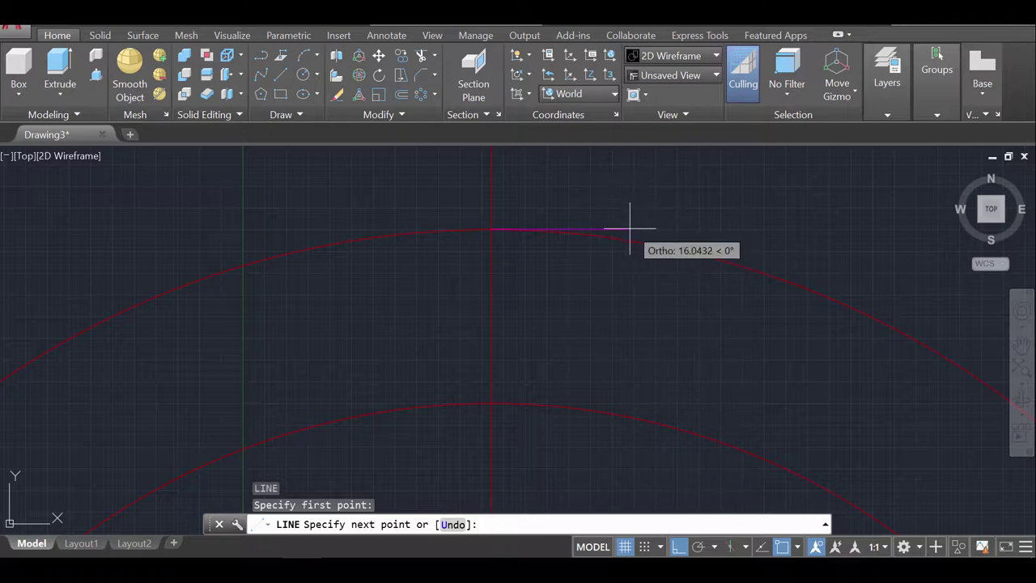
pyautogui.write('2')
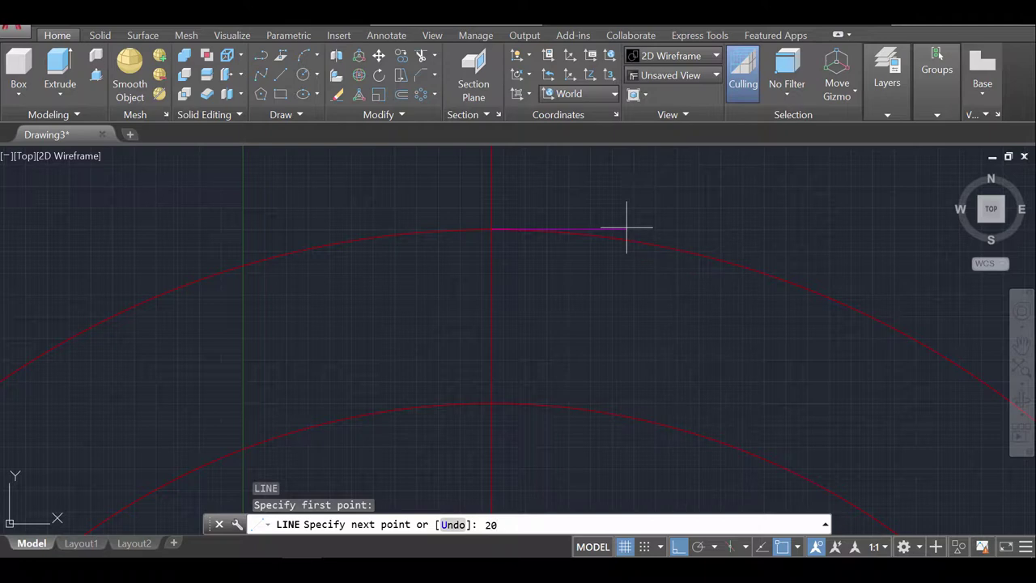
pyautogui.write('0')
pyautogui.press('Return')
pyautogui.press('Return')
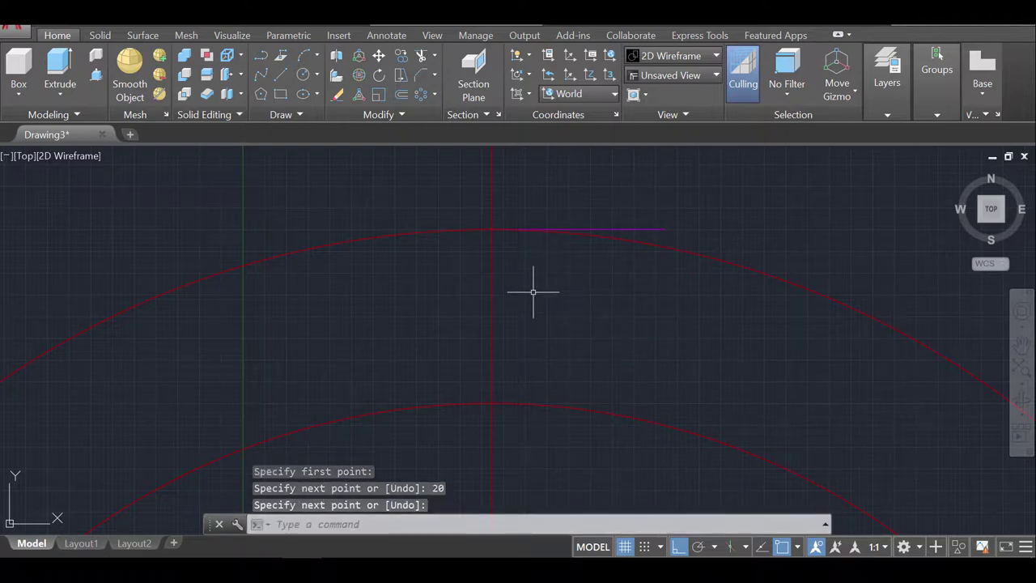
# Draw a 20-unit horizontal line to the left from the intersection of the vertical line and the outer circle.
pyautogui.press('Return')
pyautogui.click(491, 230)
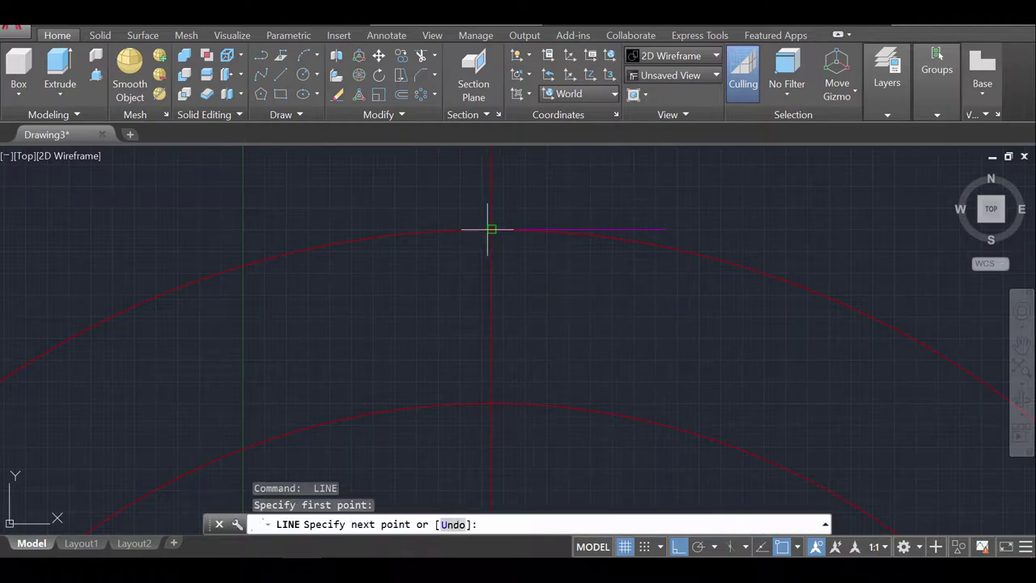
pyautogui.write('20')
pyautogui.press('Return')
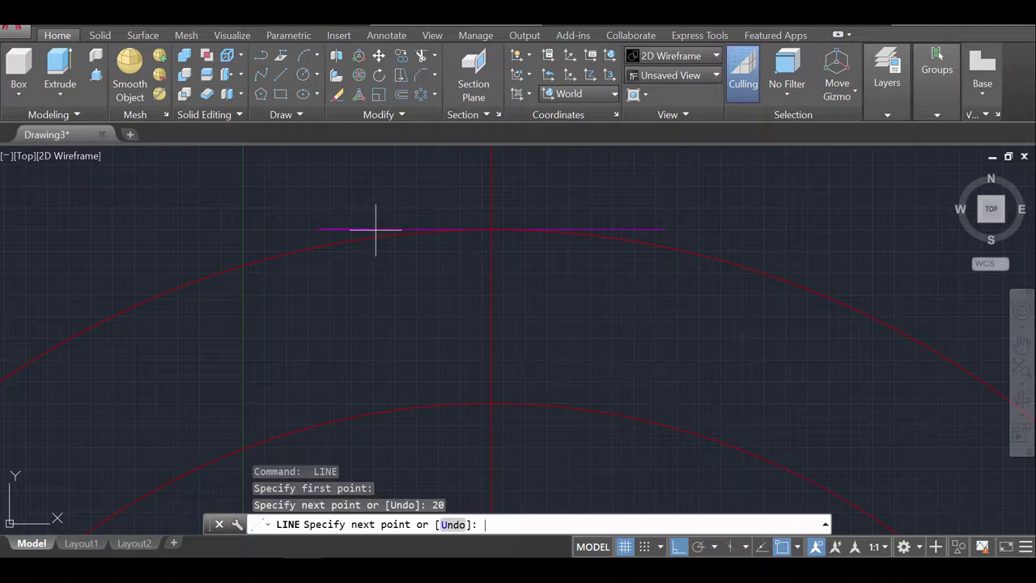
pyautogui.press('Return')
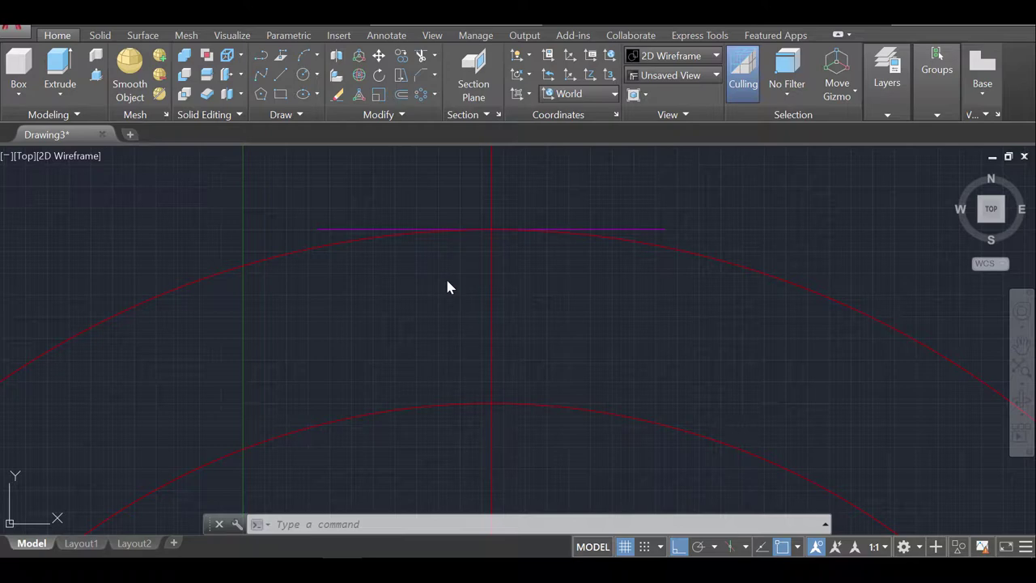
# Undo both 20-unit horizontal lines at the outer circle.
pyautogui.hotkey('ctrl', 'z')
pyautogui.hotkey('ctrl', 'z')
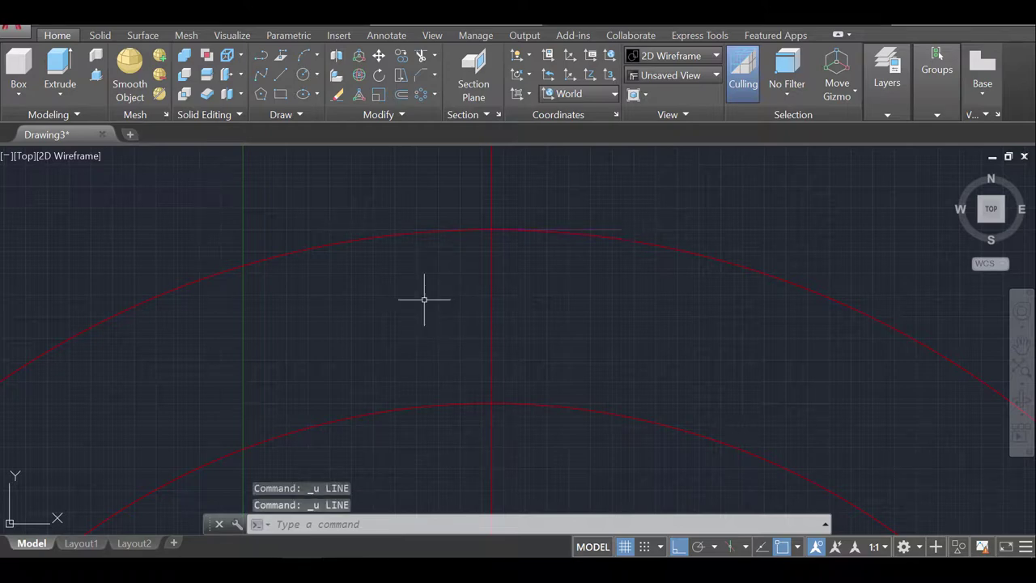
# Draw a 10-unit horizontal line to the right from the intersection of the vertical line and the outer circle.
pyautogui.write('l')
pyautogui.press('Return')
pyautogui.click(491, 229)
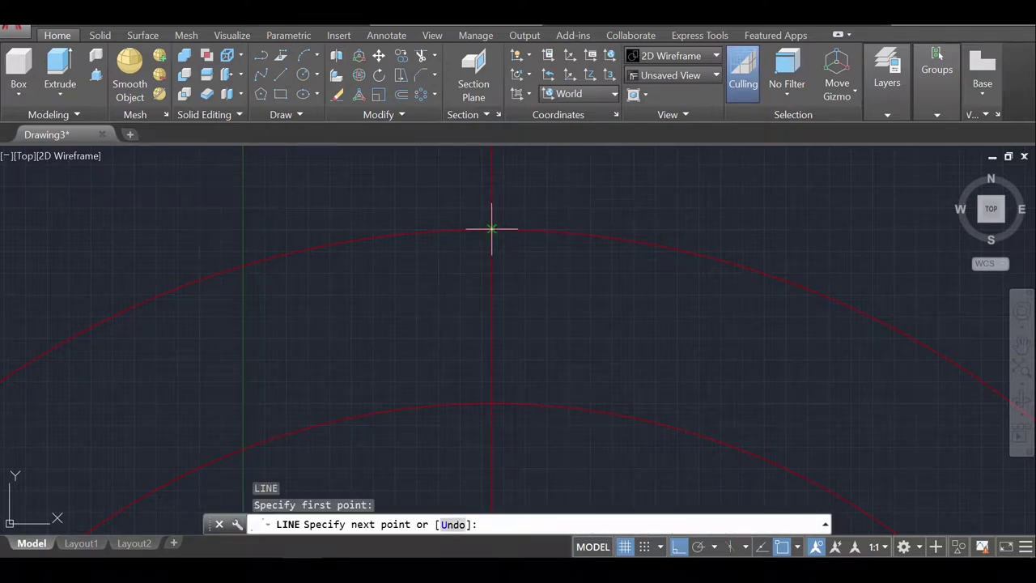
pyautogui.write('10')
pyautogui.press('Return')
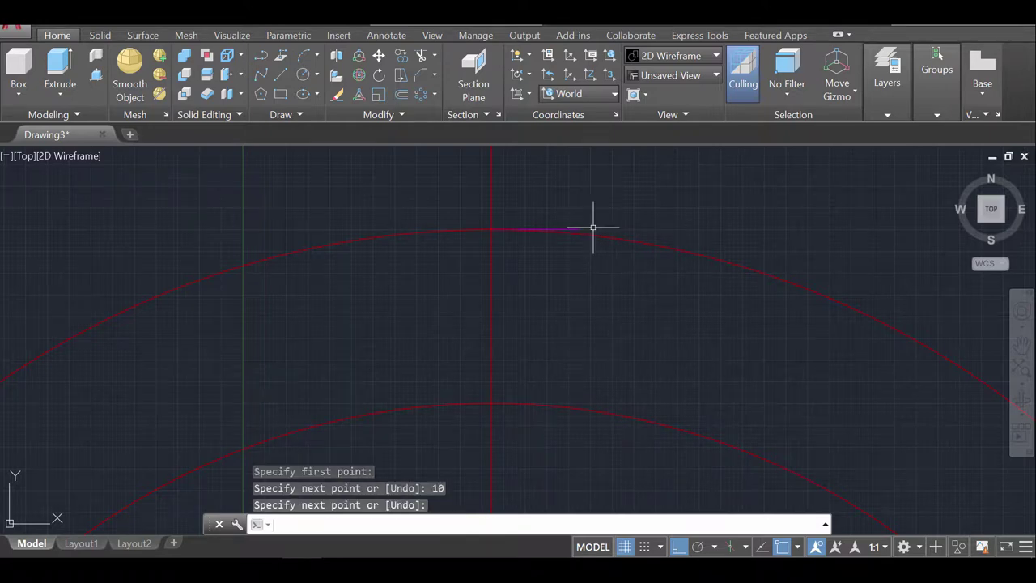
pyautogui.press('Return')
# Draw a 10-unit line to the left from the same intersection, continuing straight down past the inner circle.
pyautogui.press('Return')
pyautogui.click(491, 229)
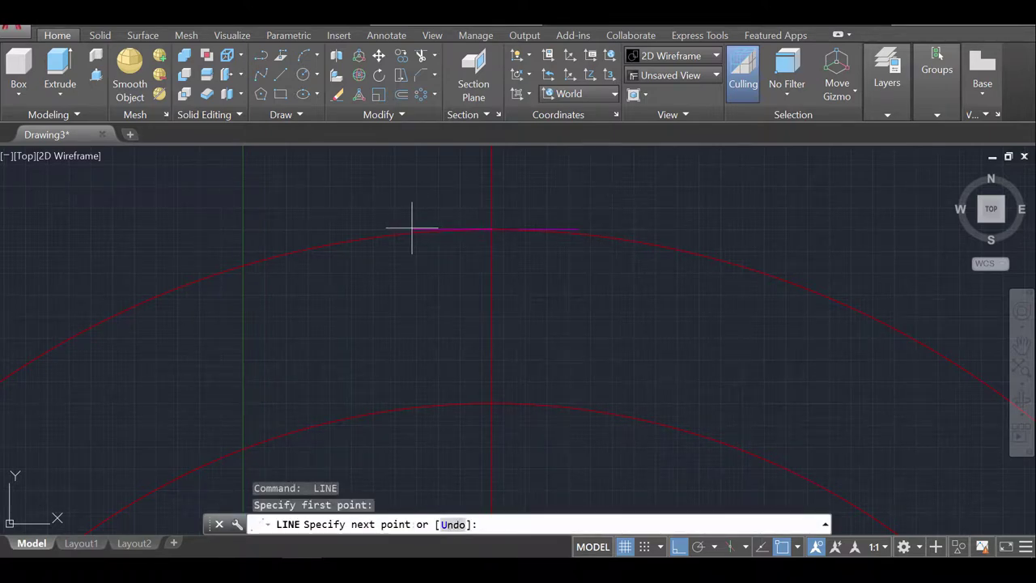
pyautogui.write('10')
pyautogui.press('Return')
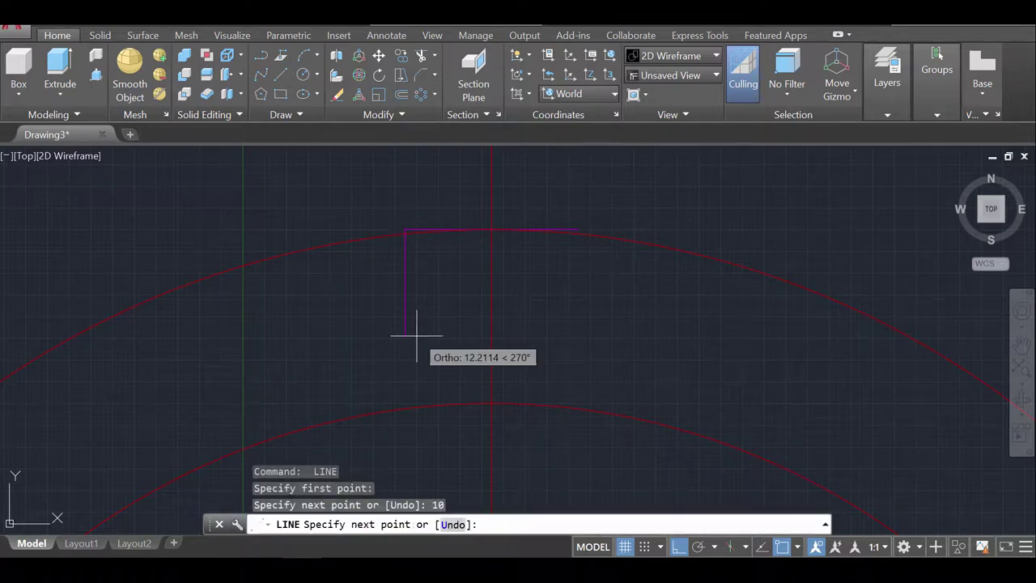
pyautogui.click(414, 447)
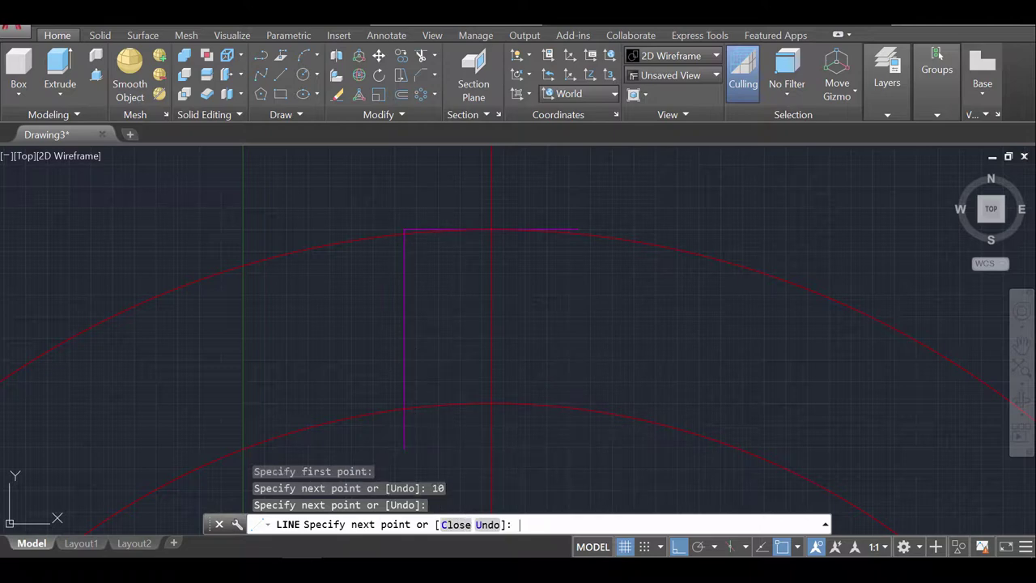
pyautogui.press('Return')
# Draw a vertical line from the right end of the 10-unit line down past the inner circle.
pyautogui.press('Return')
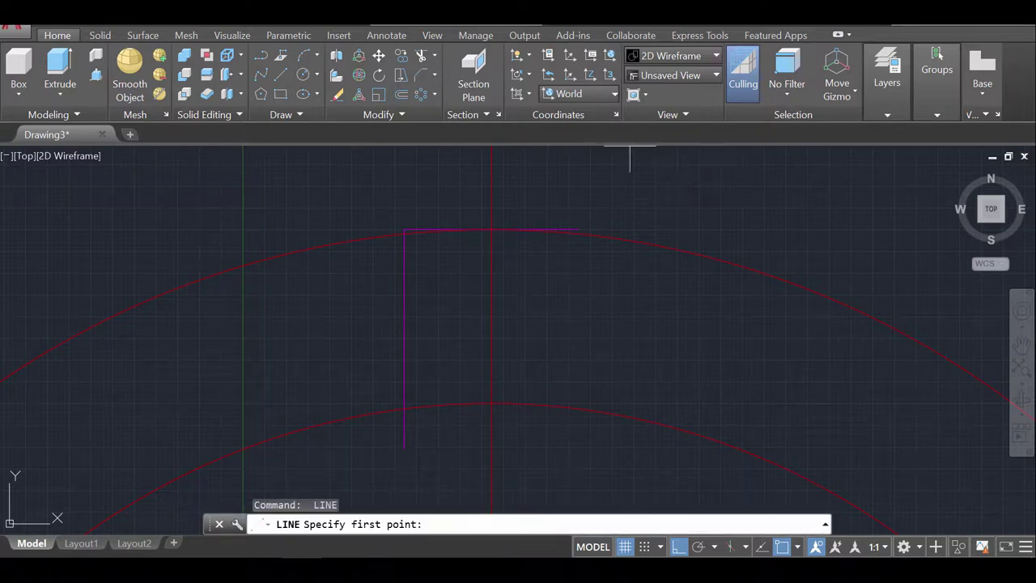
pyautogui.click(578, 231)
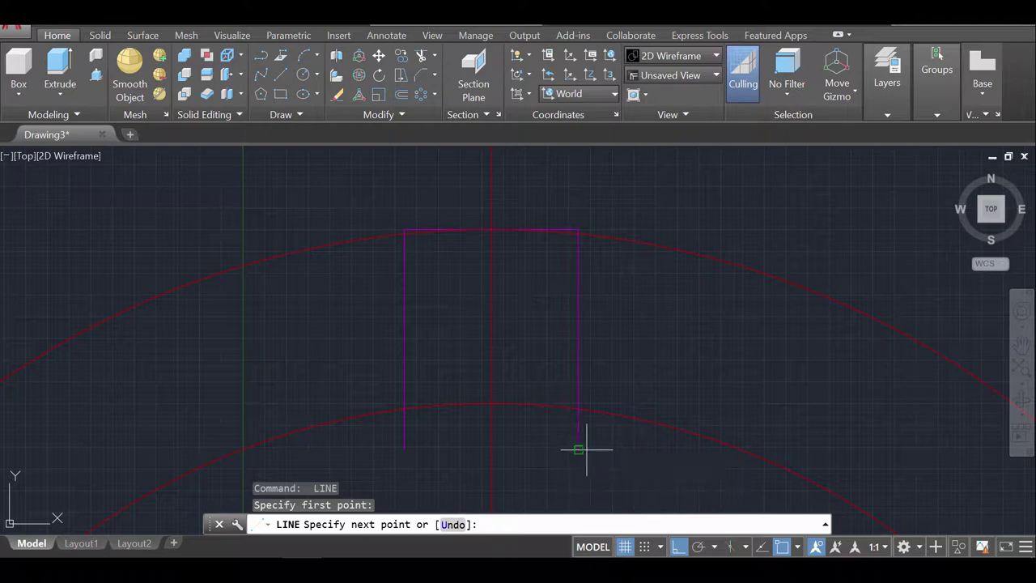
pyautogui.click(586, 449)
pyautogui.press('Return')
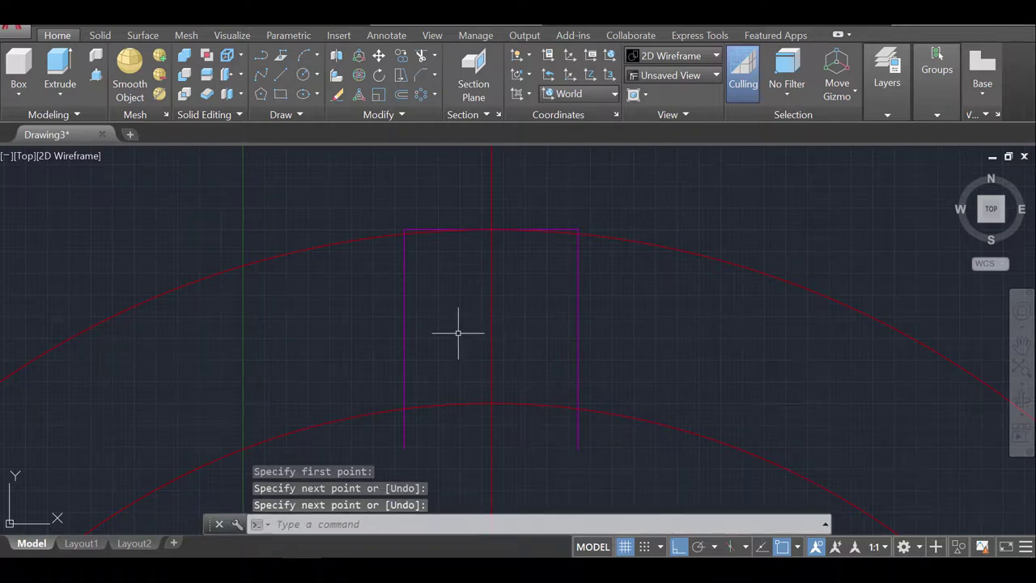
# Draw a horizontal line between the points where the two side lines cross the inner circle.
pyautogui.press('Return')
pyautogui.click(404, 408)
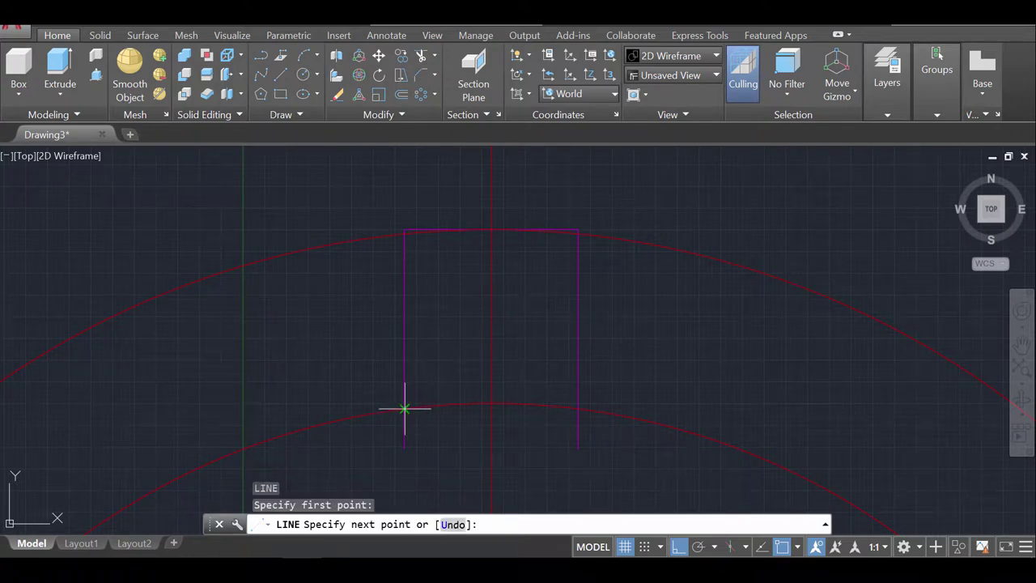
pyautogui.click(578, 408)
pyautogui.press('Return')
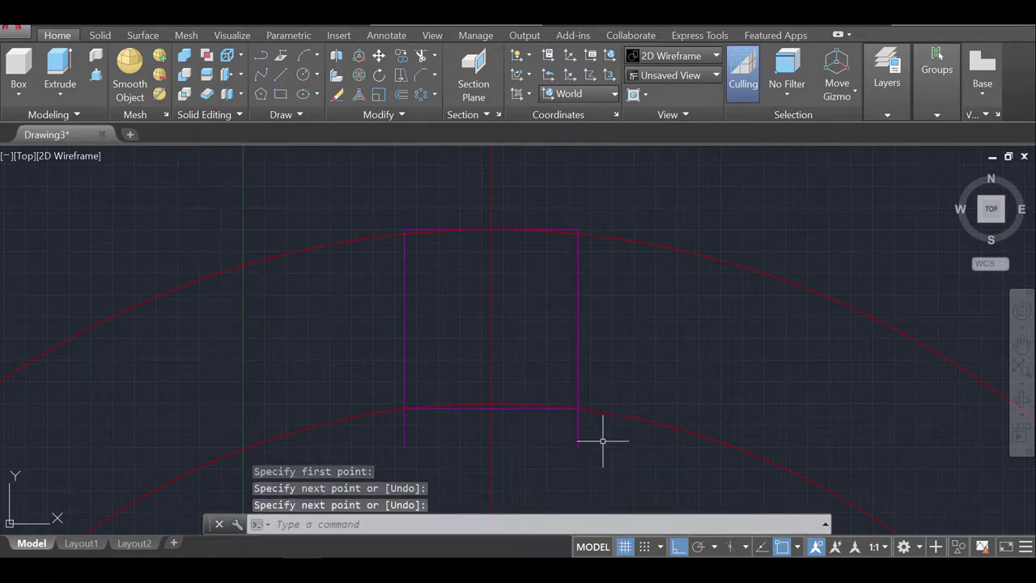
# Trim the ends of both side lines that extend below the horizontal line at the inner circle.
pyautogui.write('trim')
pyautogui.press('Return')
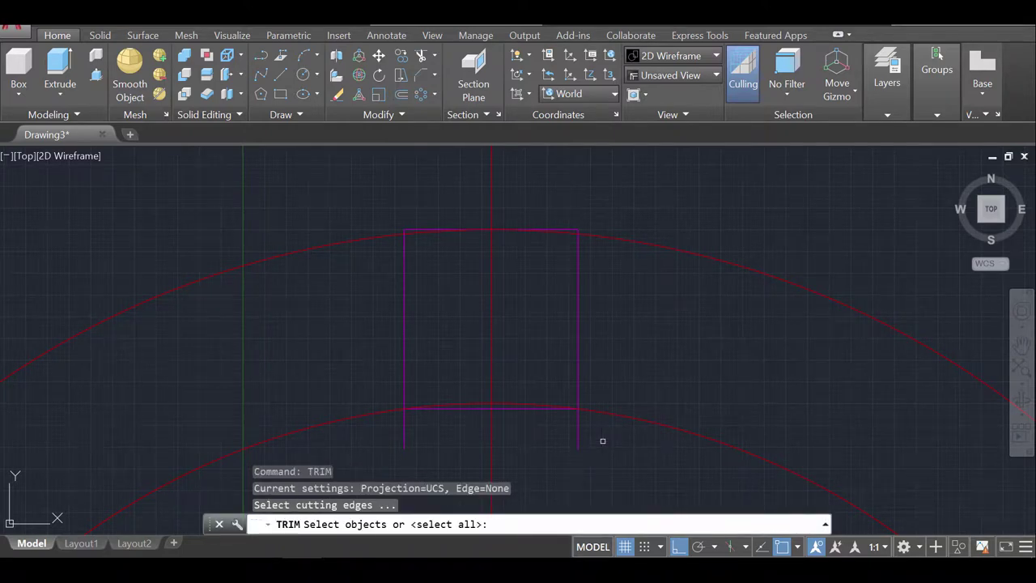
pyautogui.click(622, 487)
pyautogui.click(317, 382)
pyautogui.click(624, 485)
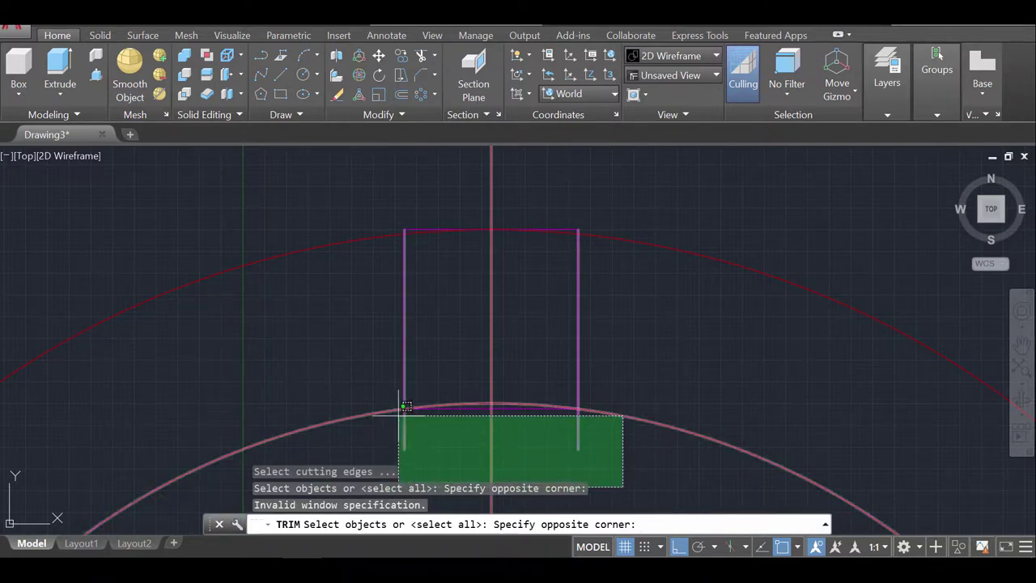
pyautogui.click(372, 386)
pyautogui.press('Return')
pyautogui.click(404, 428)
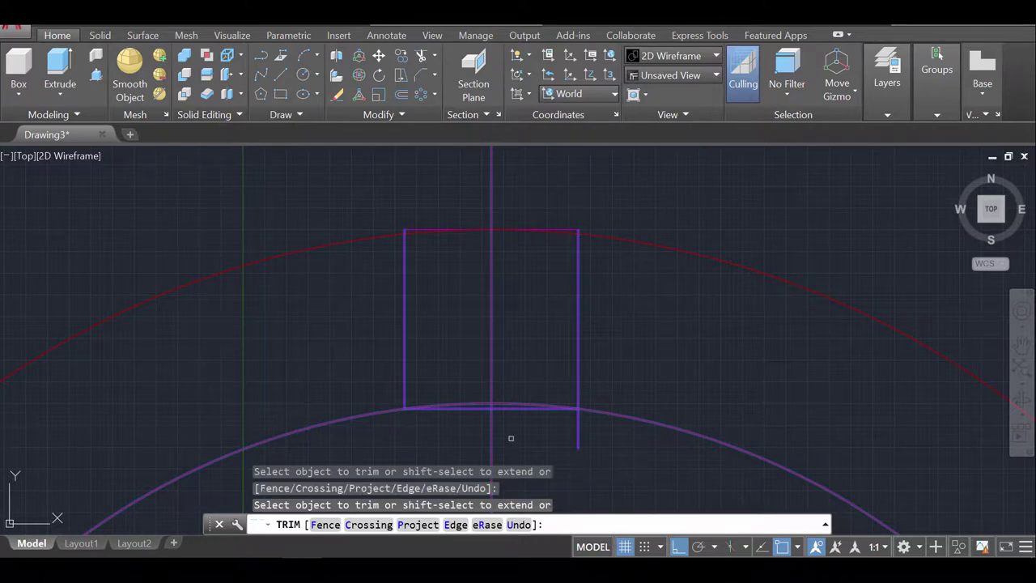
pyautogui.click(571, 429)
pyautogui.press('Return')
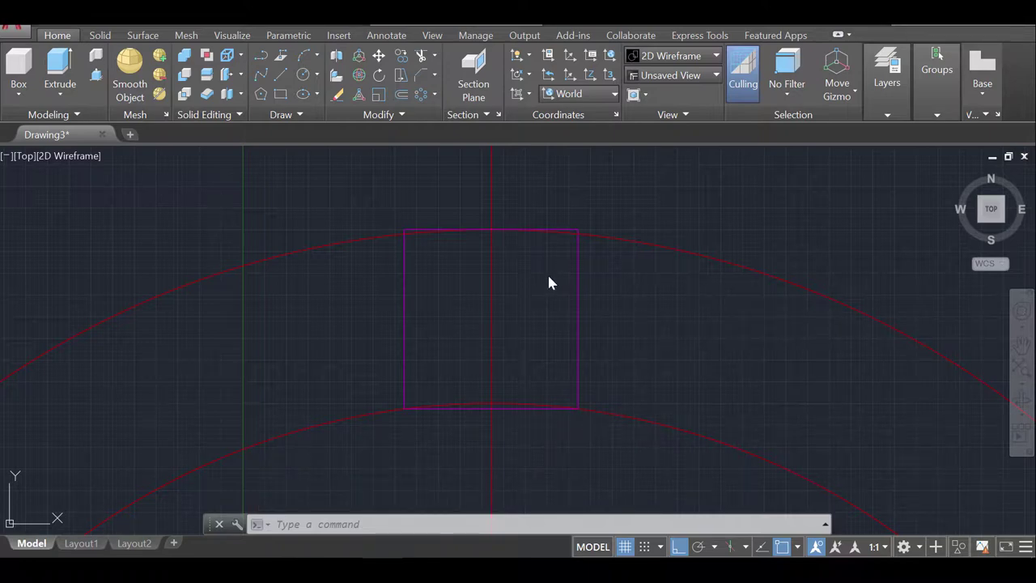
# Join the two side lines, the bottom line and both top segments into one closed rectangular polyline.
pyautogui.write('j')
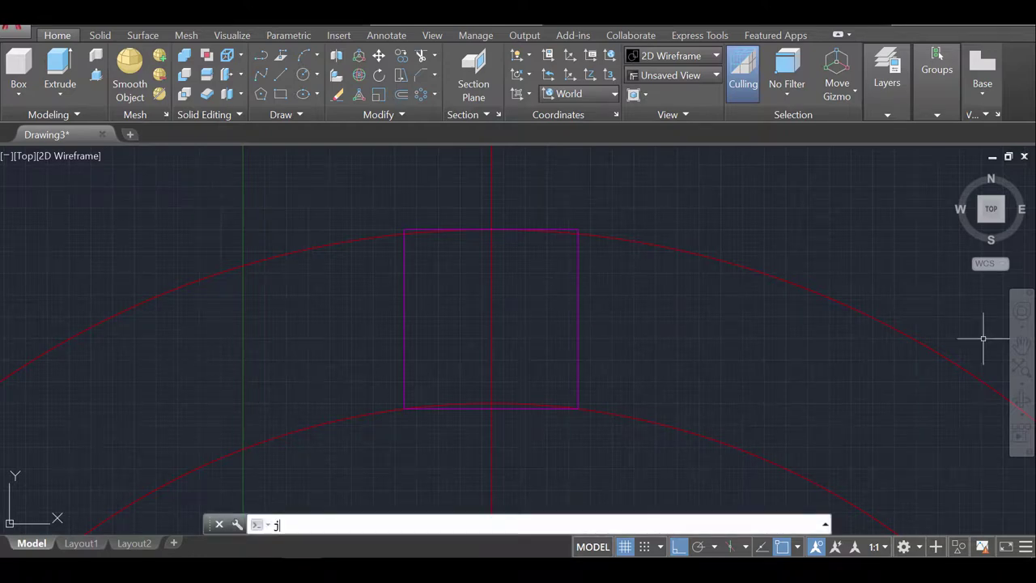
pyautogui.write('oin')
pyautogui.press('Return')
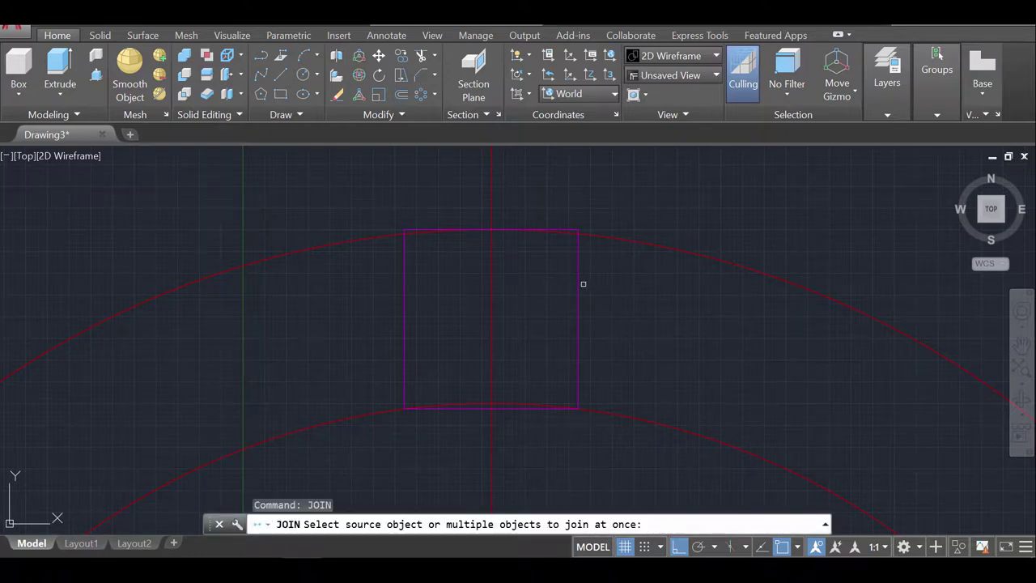
pyautogui.click(579, 283)
pyautogui.click(402, 285)
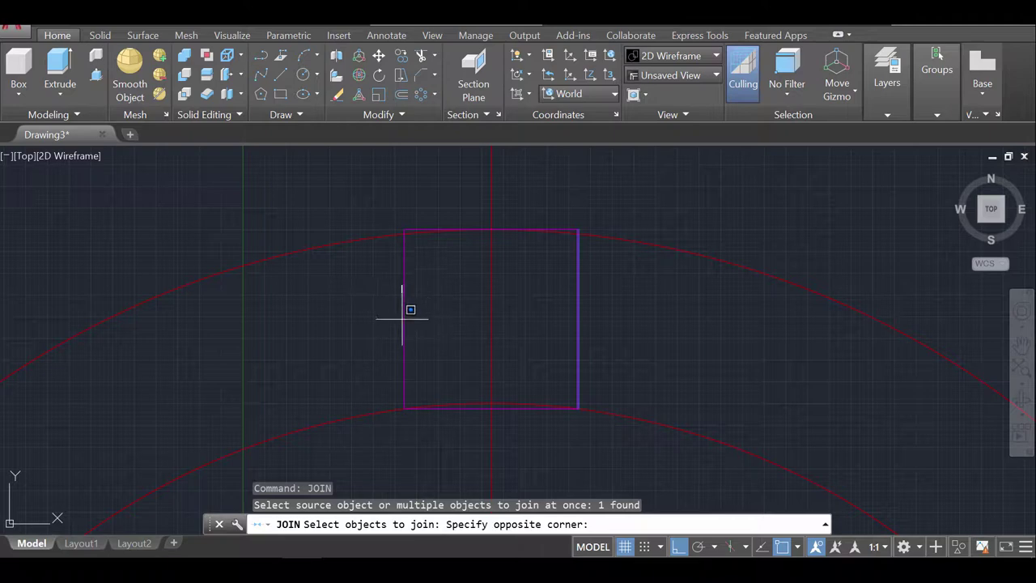
pyautogui.click(405, 316)
pyautogui.click(405, 318)
pyautogui.click(444, 408)
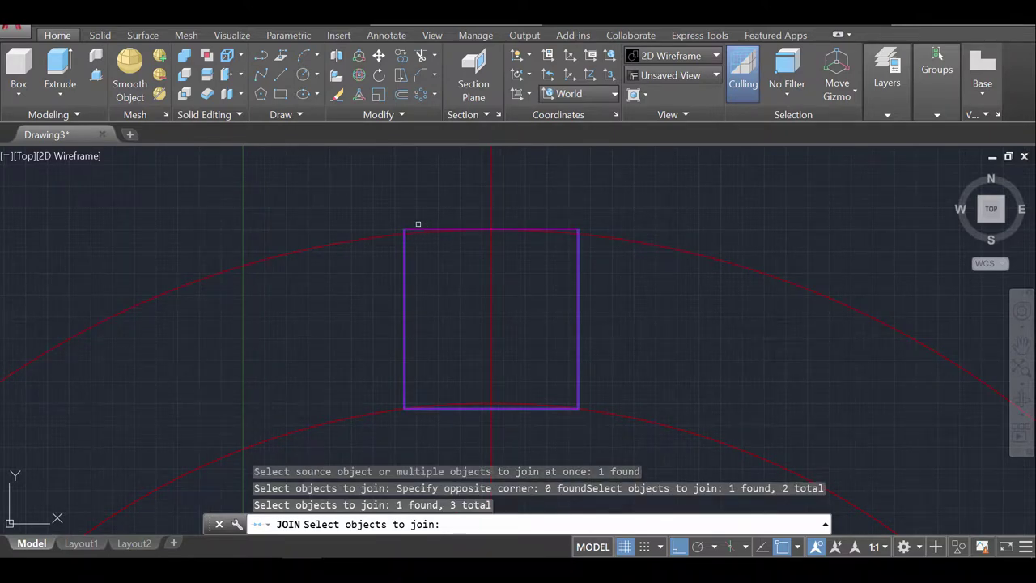
pyautogui.click(512, 230)
pyautogui.click(571, 230)
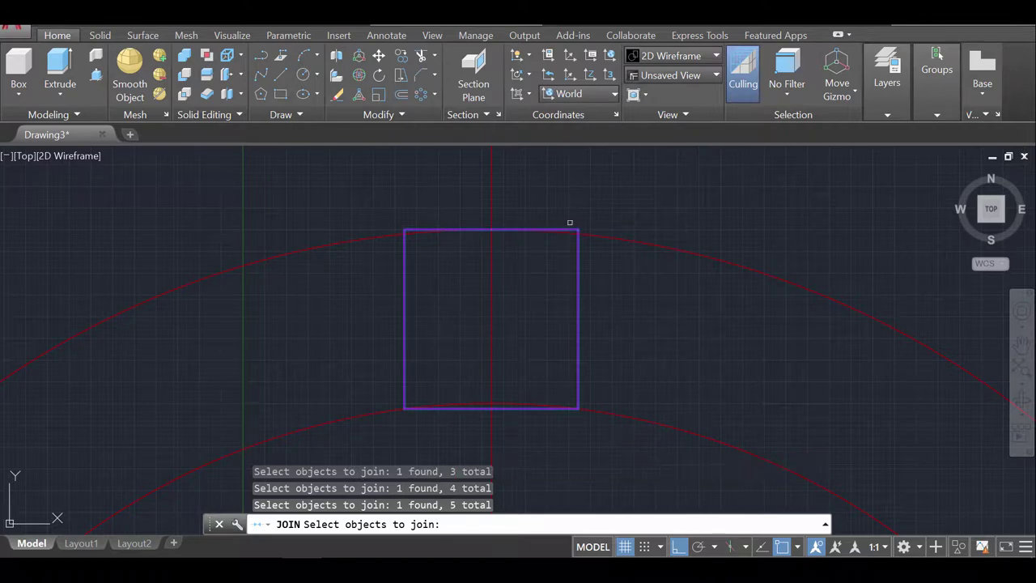
pyautogui.press('Return')
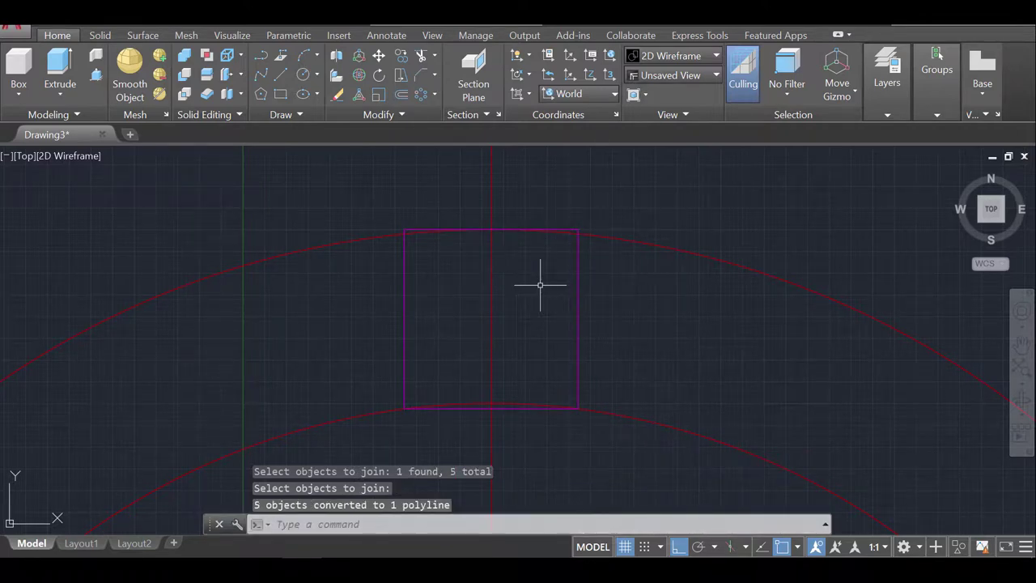
# Trim away the part of the vertical center line that runs through the rectangle.
pyautogui.write('tr')
pyautogui.press('Return')
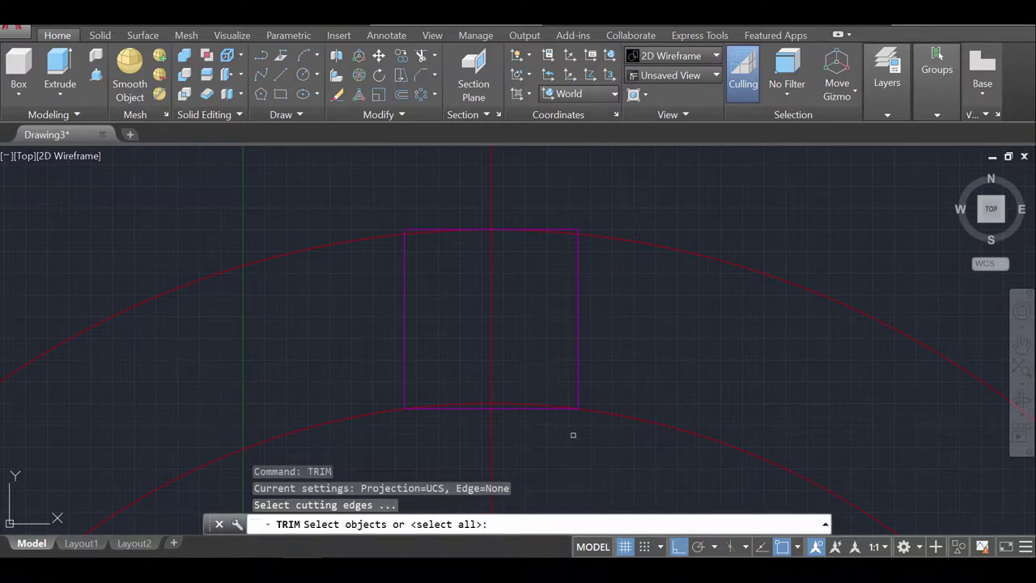
pyautogui.click(614, 469)
pyautogui.click(345, 210)
pyautogui.press('Return')
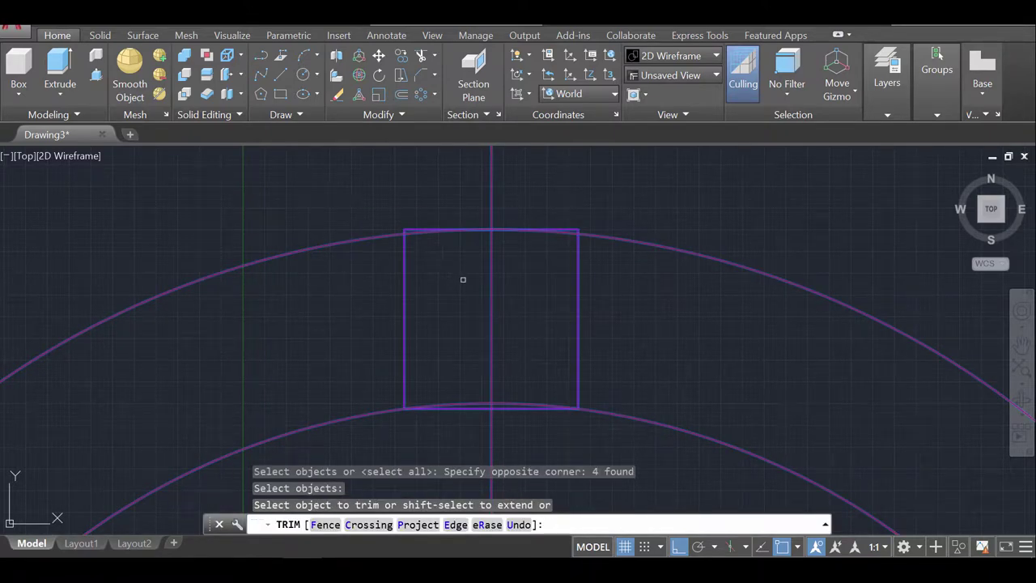
pyautogui.click(492, 283)
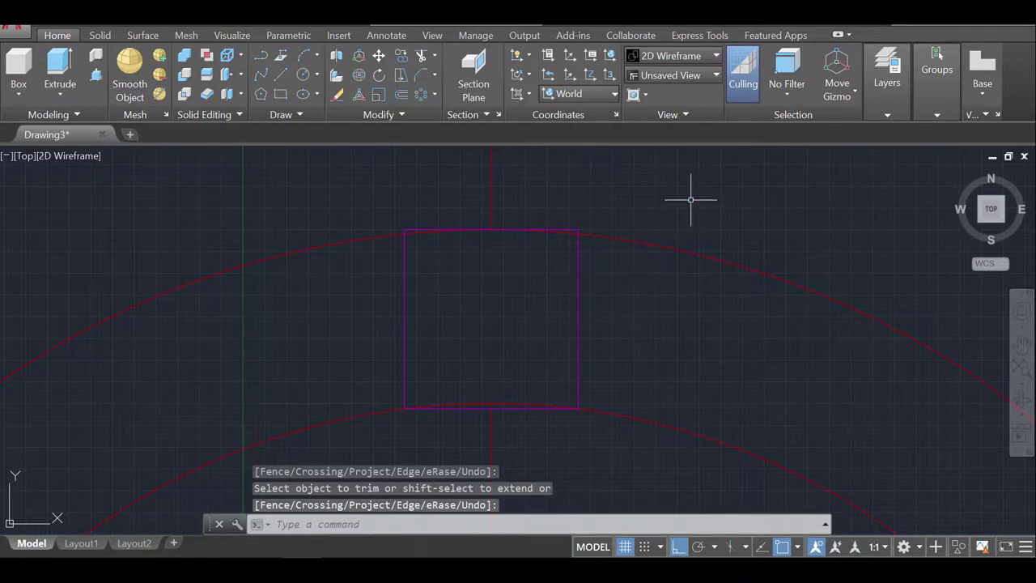
# Try to trim the center line's remaining end between the inner circle and the rectangle's lower edge.
pyautogui.scroll(2, 515, 400)
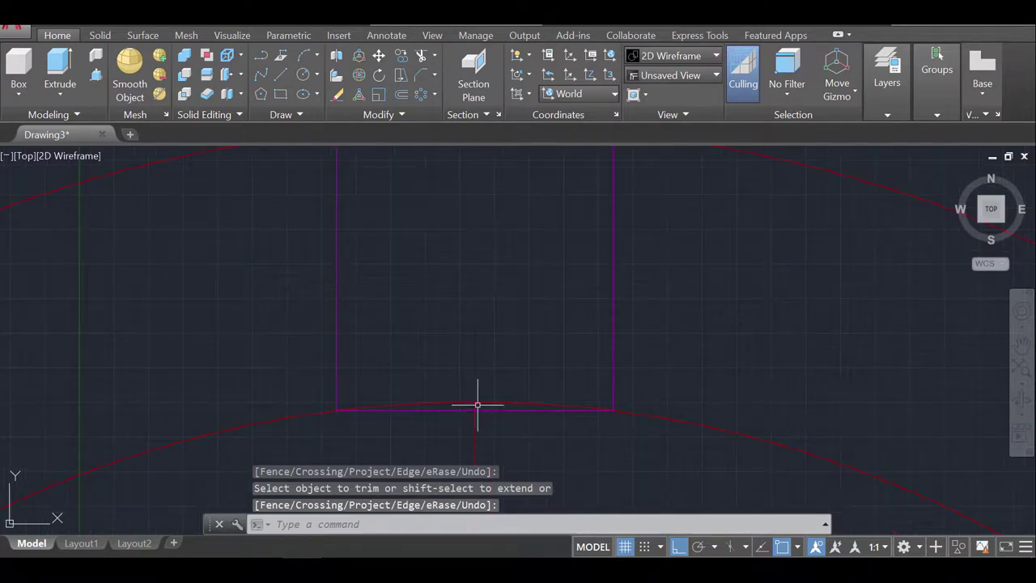
pyautogui.press('Escape')
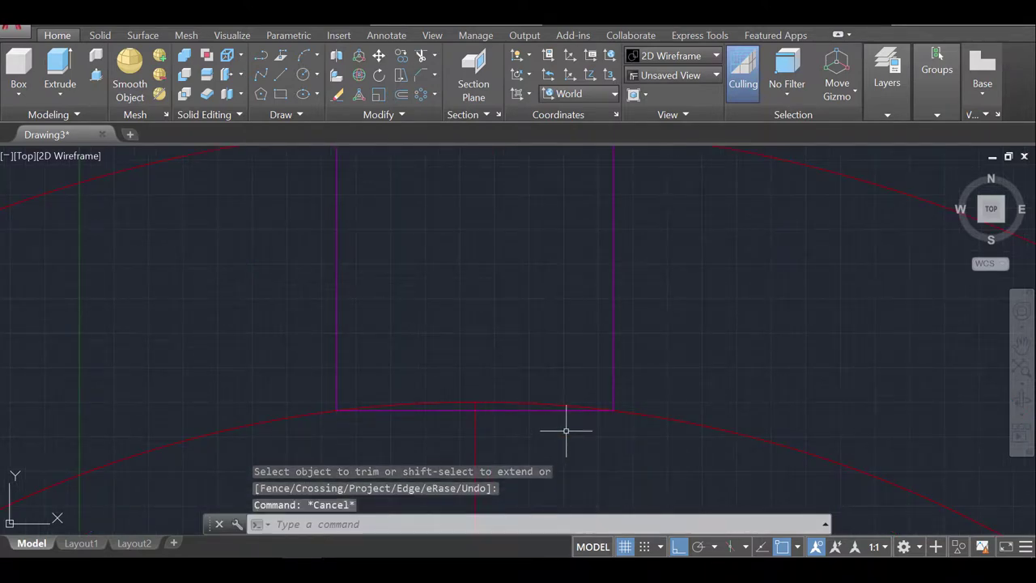
pyautogui.write('tr')
pyautogui.press('Return')
pyautogui.click(611, 443)
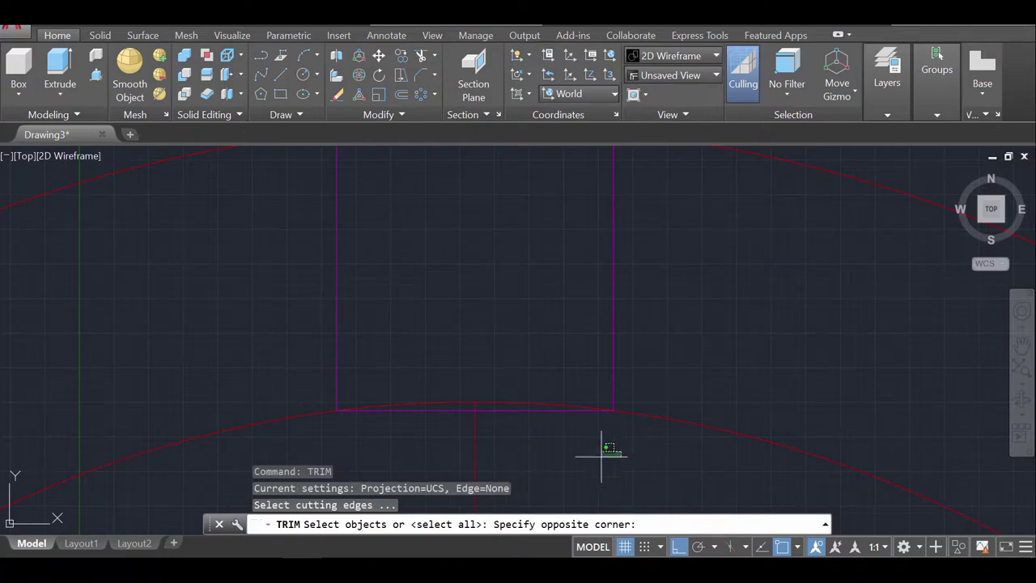
pyautogui.click(342, 358)
pyautogui.press('Return')
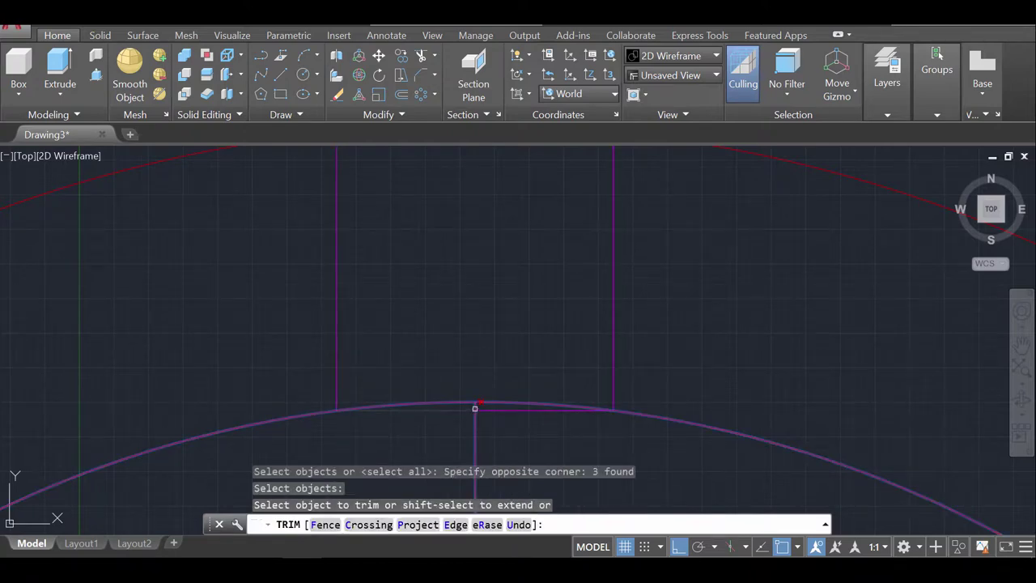
pyautogui.click(475, 408)
pyautogui.press('Return')
pyautogui.moveTo(507, 273)
pyautogui.mouseDown(button='middle')
pyautogui.moveTo(481, 308)
pyautogui.moveTo(481, 296)
pyautogui.mouseUp(button='middle')
pyautogui.scroll(-2, 480, 324)
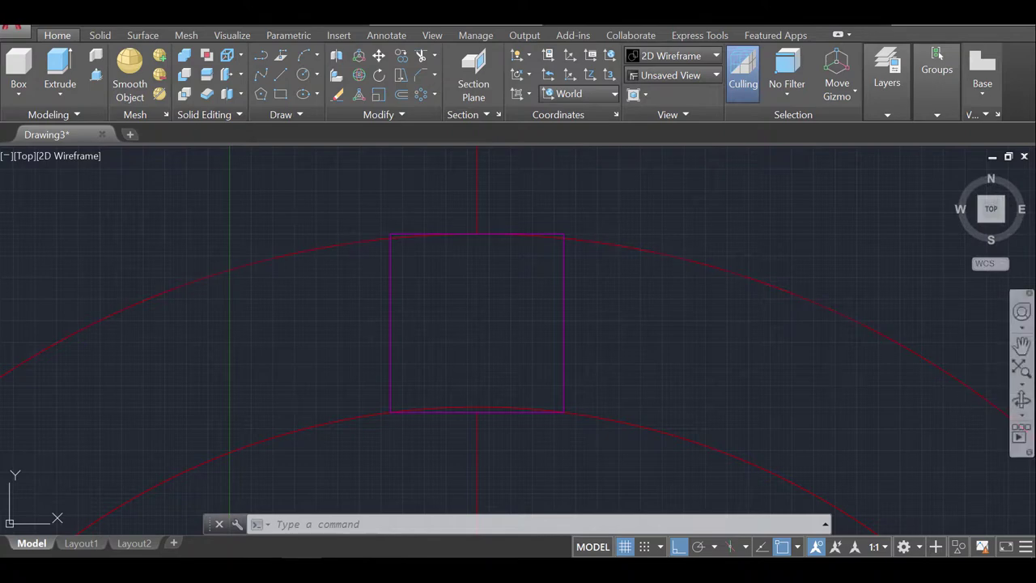
# Presspull the leg's rectangular area between the two circles downward with a height of -10.
pyautogui.click(1022, 401)
pyautogui.moveTo(777, 347); pyautogui.dragTo(629, 288)
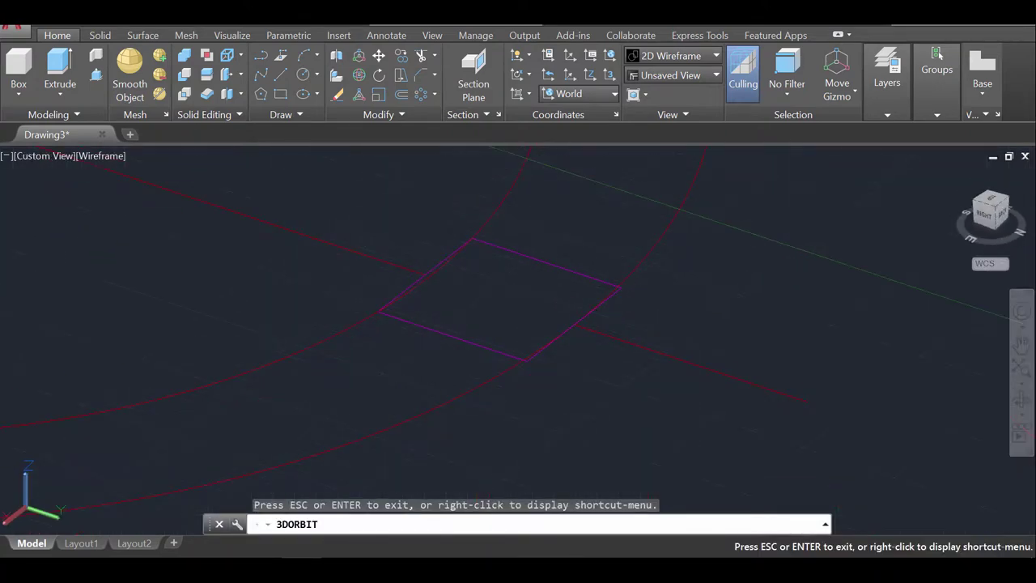
pyautogui.press('Escape')
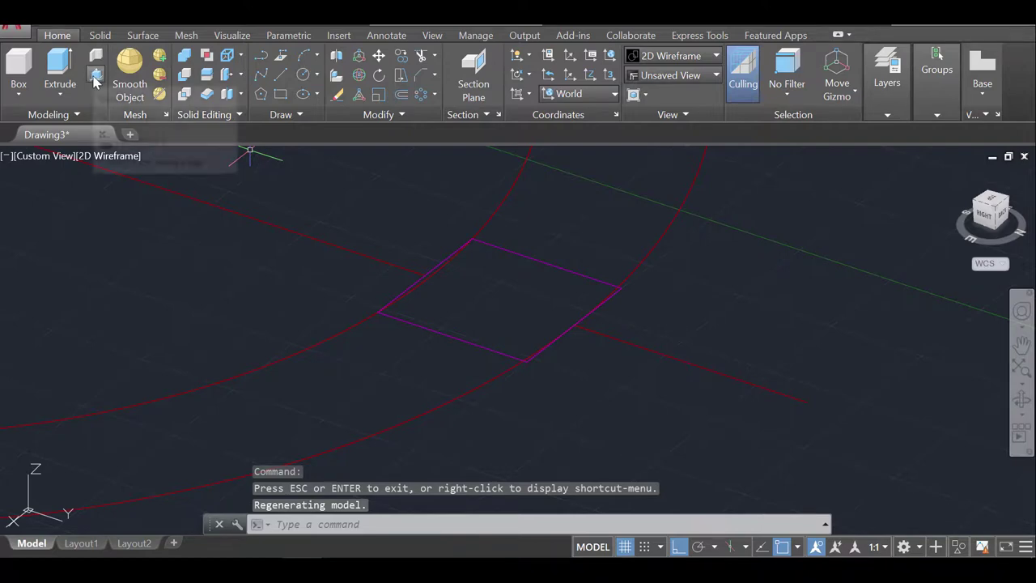
pyautogui.click(94, 78)
pyautogui.click(505, 305)
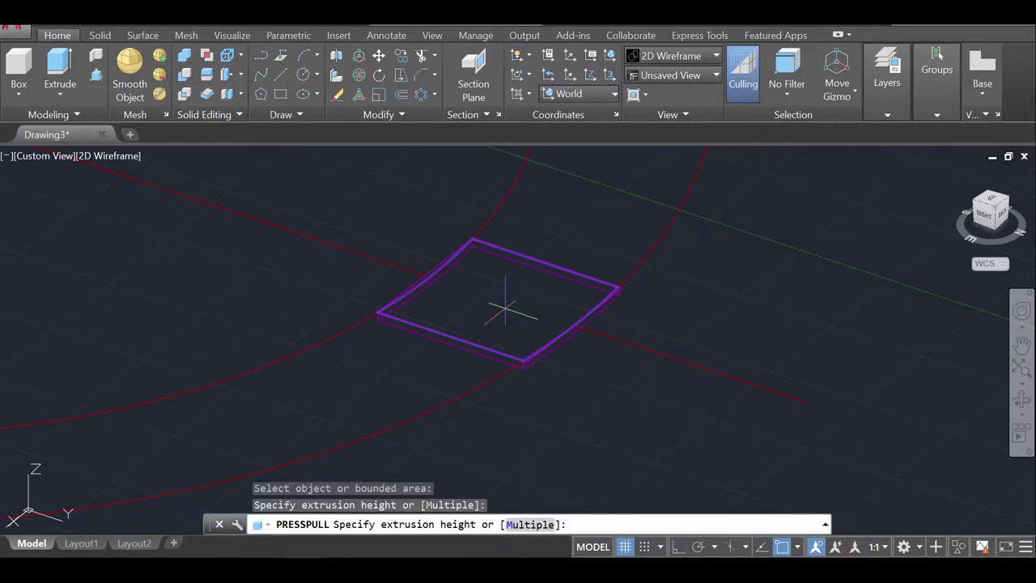
pyautogui.write('-')
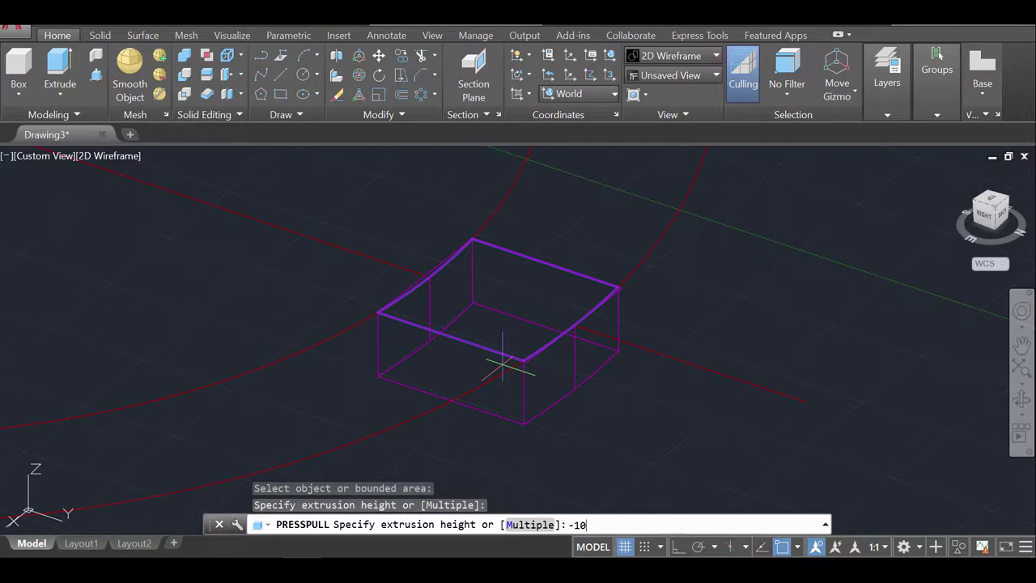
pyautogui.write('10')
pyautogui.press('Return')
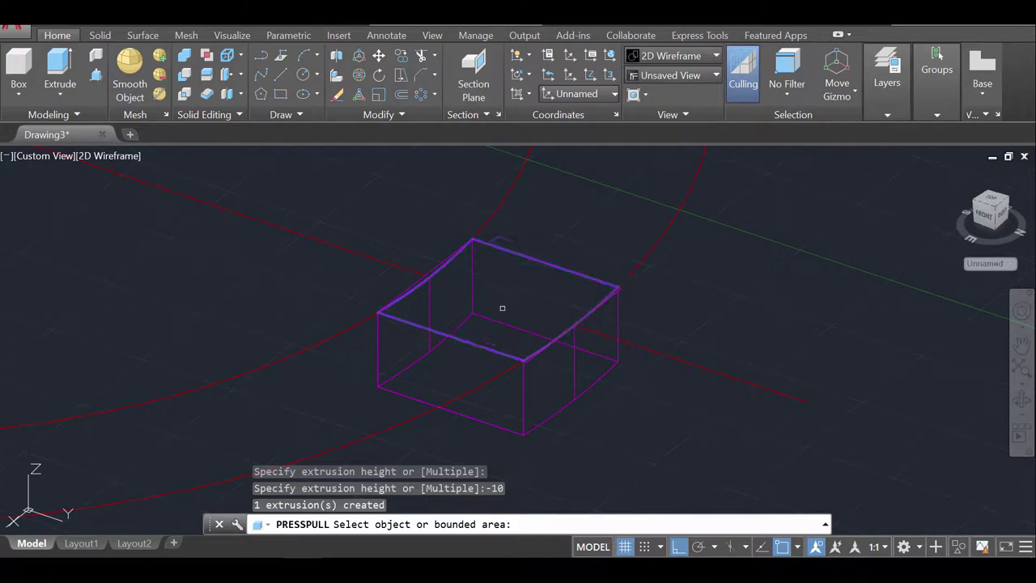
pyautogui.press('Return')
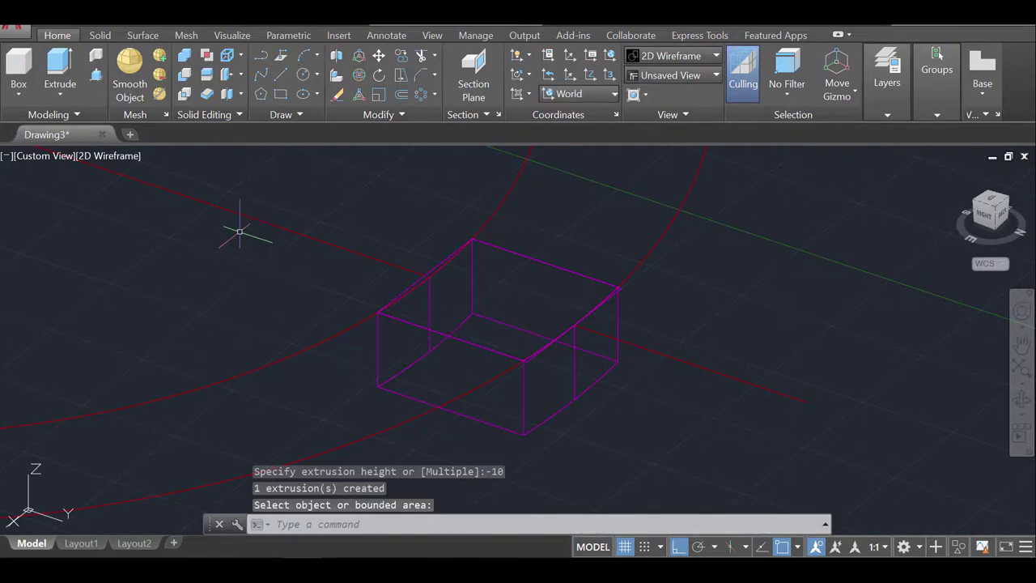
# Extrude the underside face of the leg block a further 10 units downward as a second block.
pyautogui.click(62, 67)
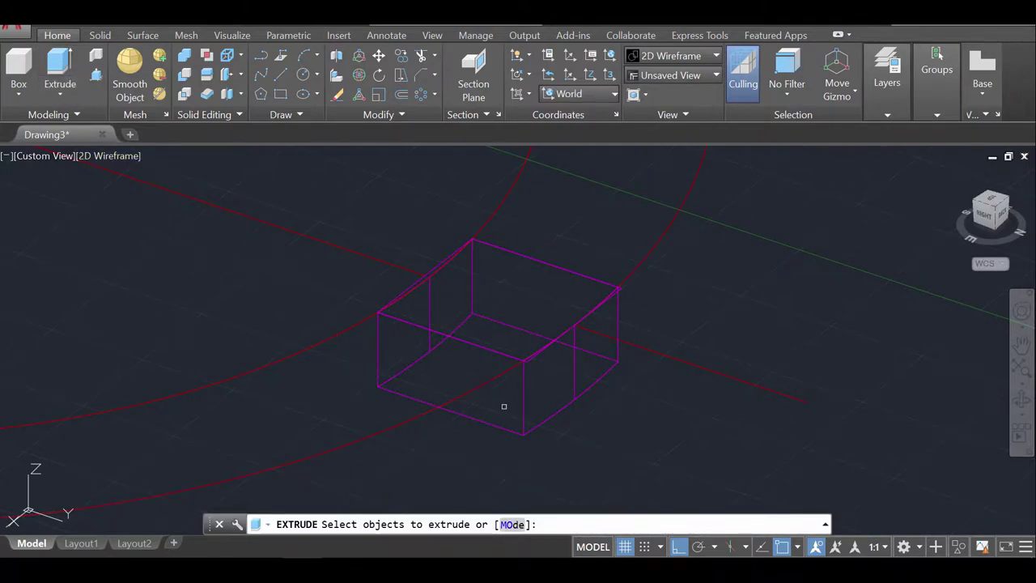
pyautogui.keyDown('shift'); pyautogui.moveTo(599, 400); pyautogui.dragTo(592, 315, button='middle'); pyautogui.keyUp('shift')
pyautogui.keyDown('shift'); pyautogui.moveTo(534, 421); pyautogui.dragTo(518, 430, button='middle'); pyautogui.keyUp('shift')
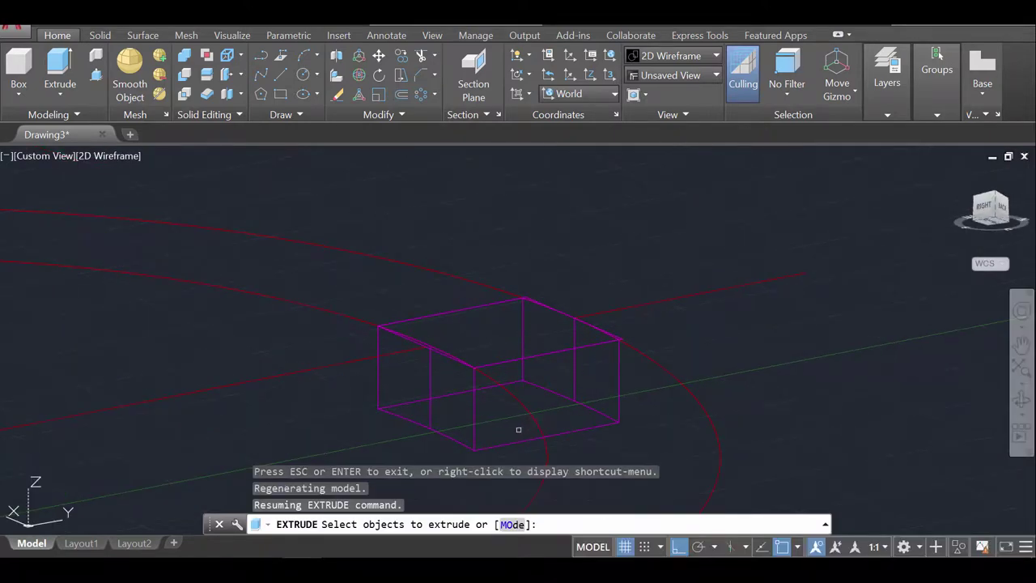
pyautogui.click(561, 417)
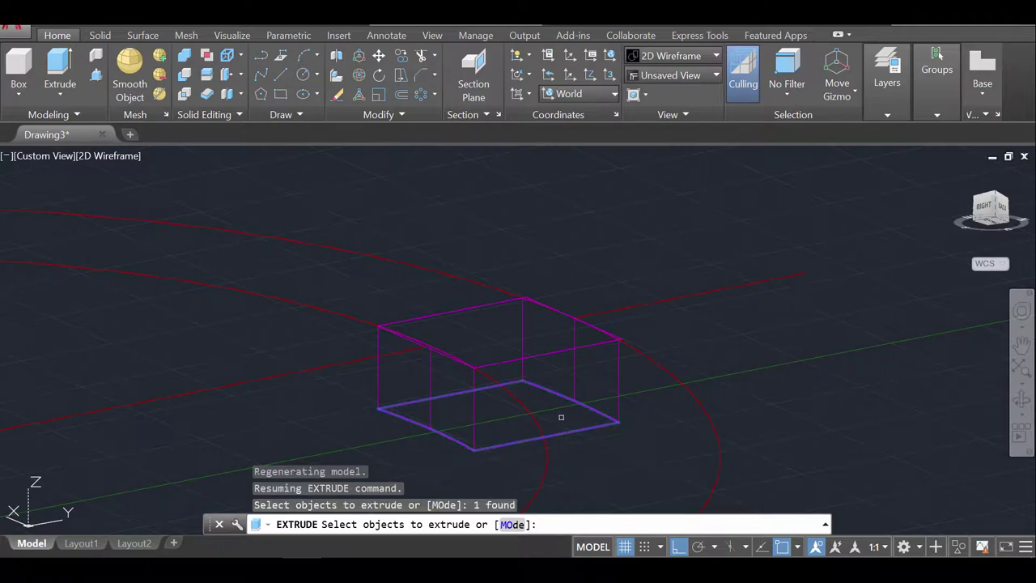
pyautogui.press('Return')
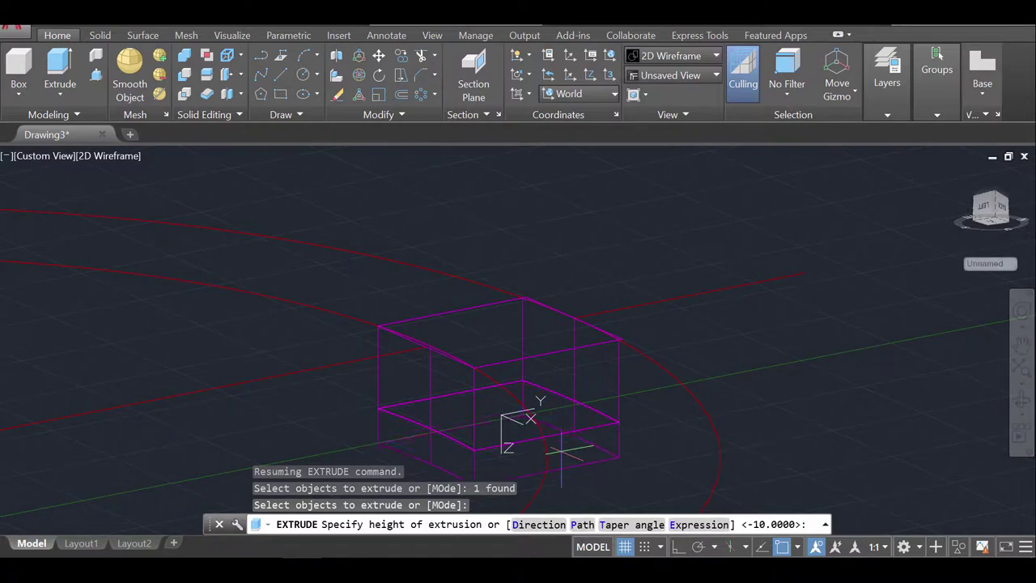
pyautogui.write('10')
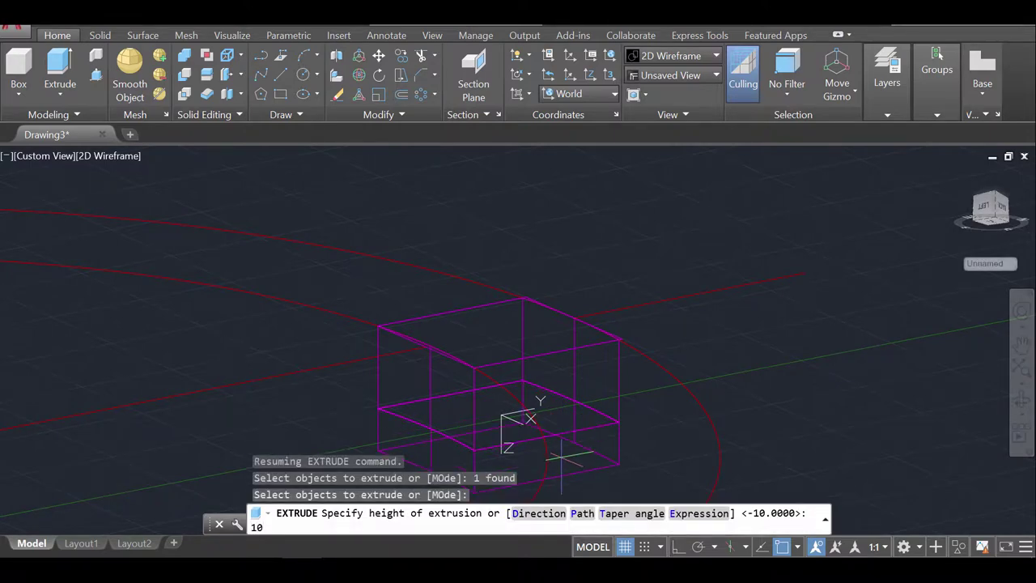
pyautogui.press('Return')
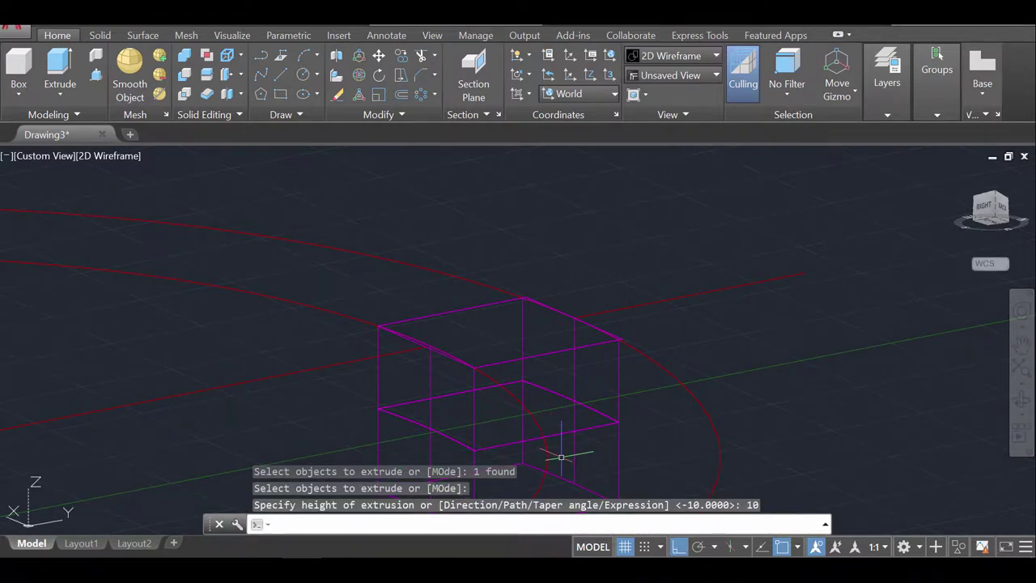
pyautogui.moveTo(594, 377); pyautogui.dragTo(604, 303, button='middle')
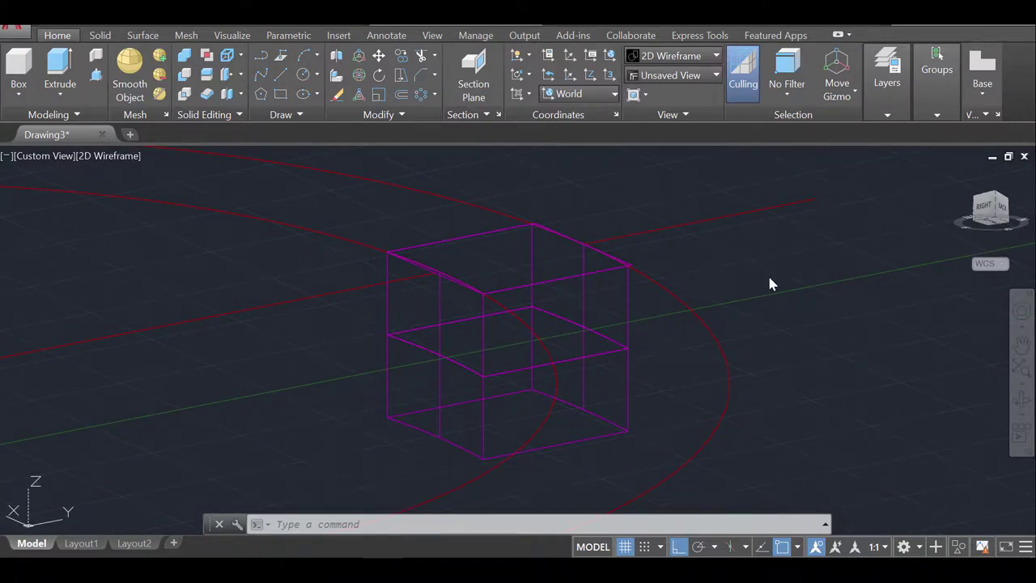
# Set the visual style to Conceptual and view the two stacked leg blocks from a lower angle.
pyautogui.click(703, 59)
pyautogui.click(726, 104)
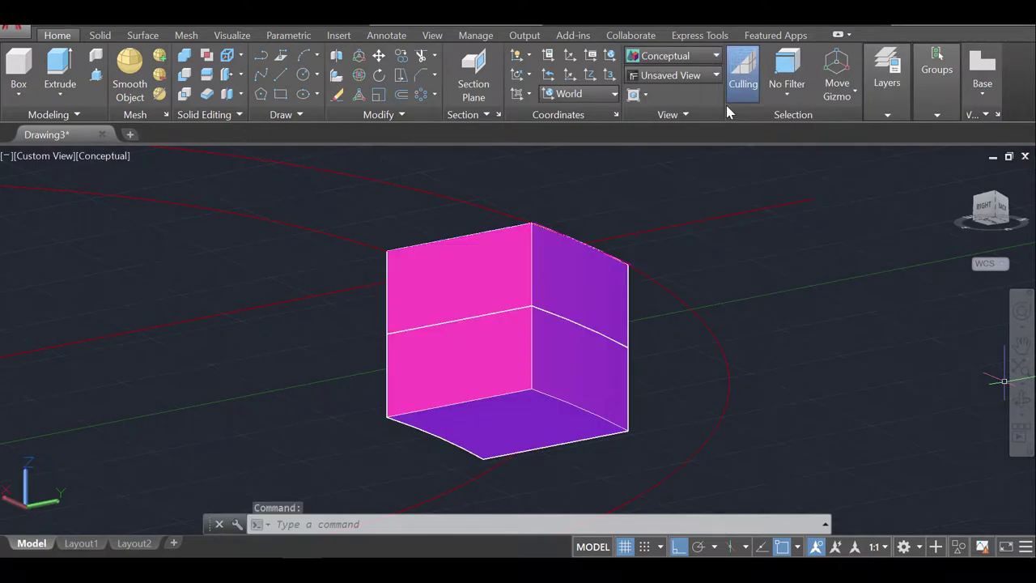
pyautogui.click(1025, 409)
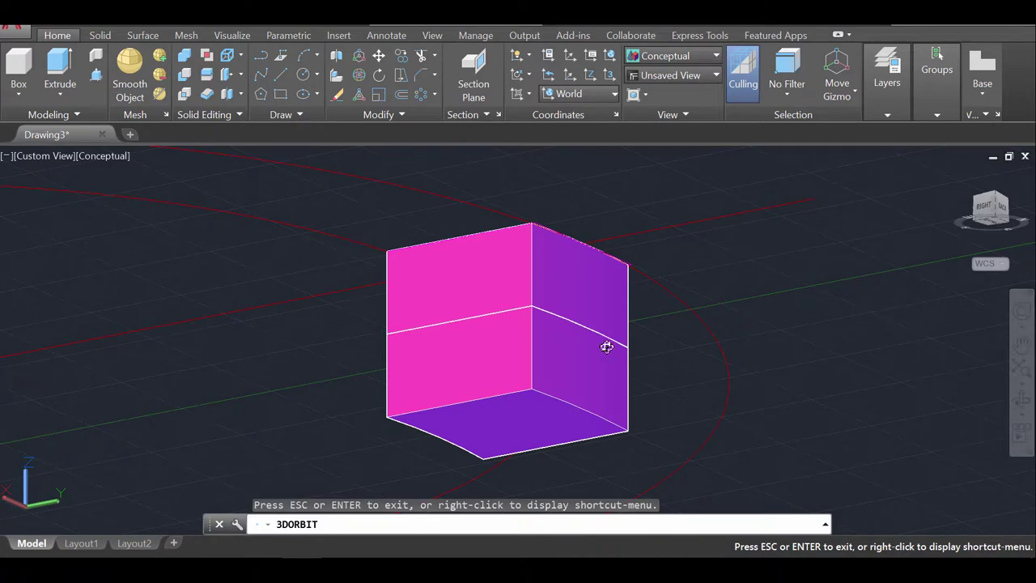
pyautogui.moveTo(606, 346); pyautogui.dragTo(590, 364)
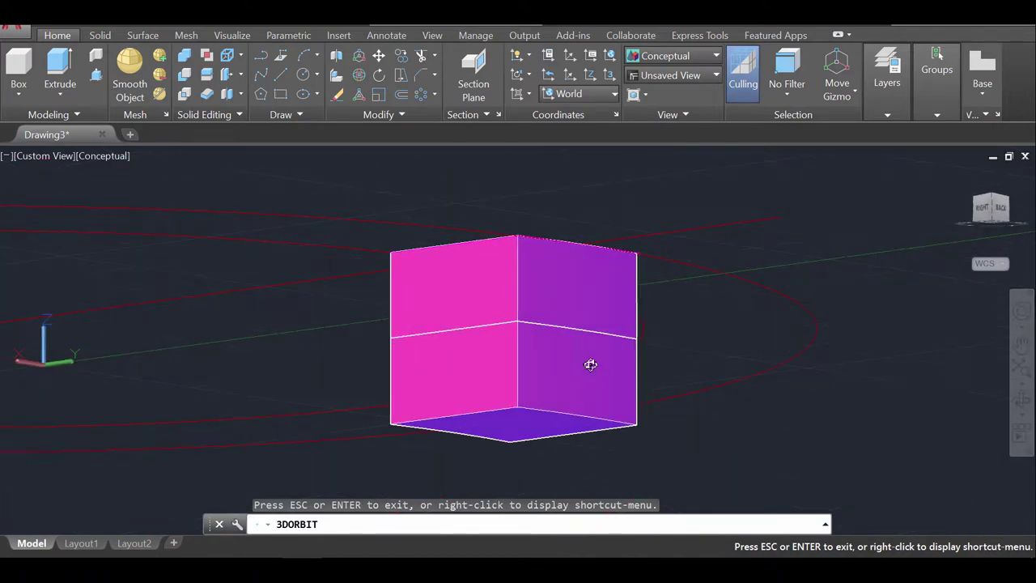
pyautogui.press('Escape')
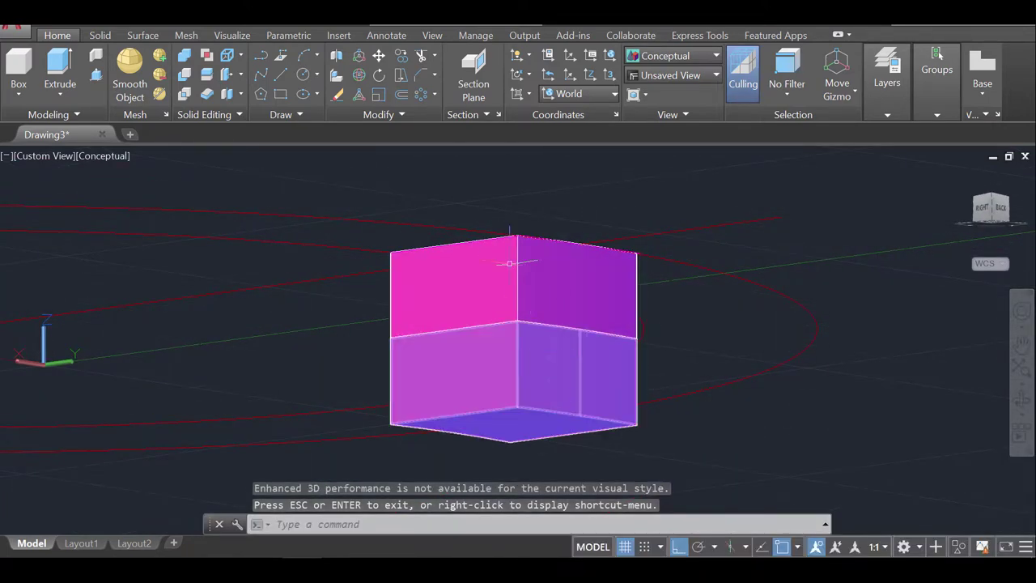
# Chamfer the outer bottom edge of the lower leg block with both distances set to 9.5.
pyautogui.click(100, 36)
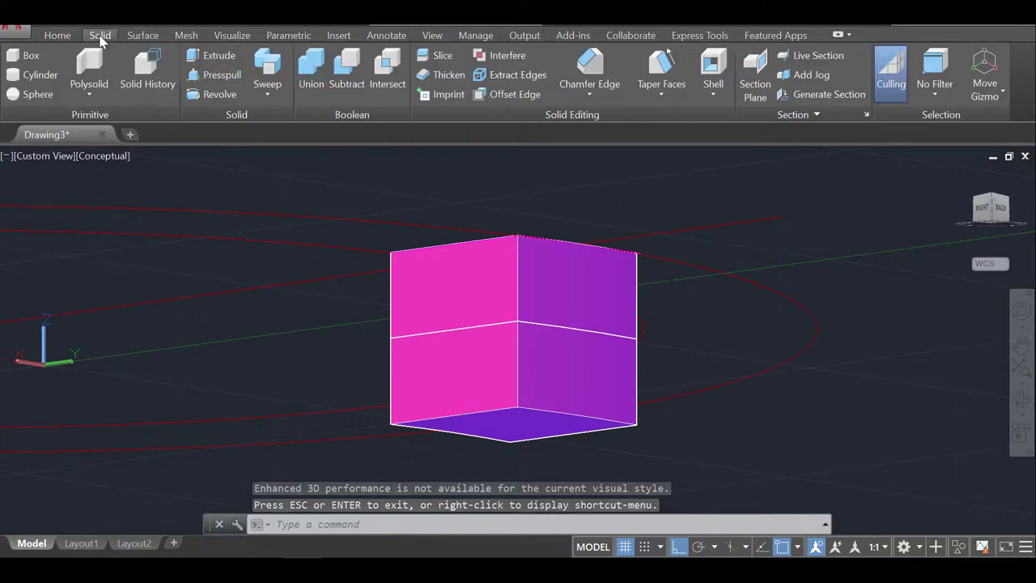
pyautogui.click(590, 68)
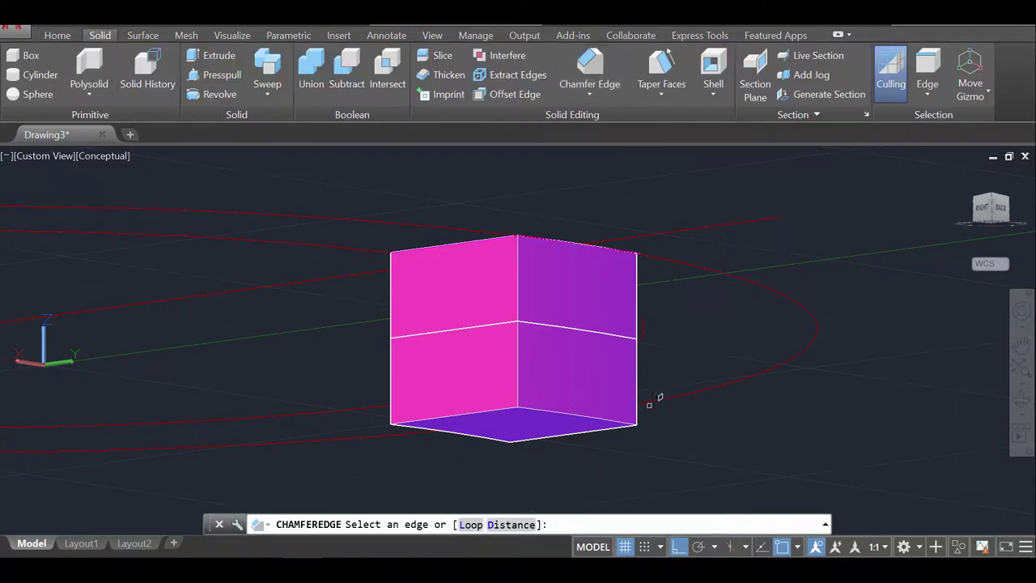
pyautogui.click(561, 411)
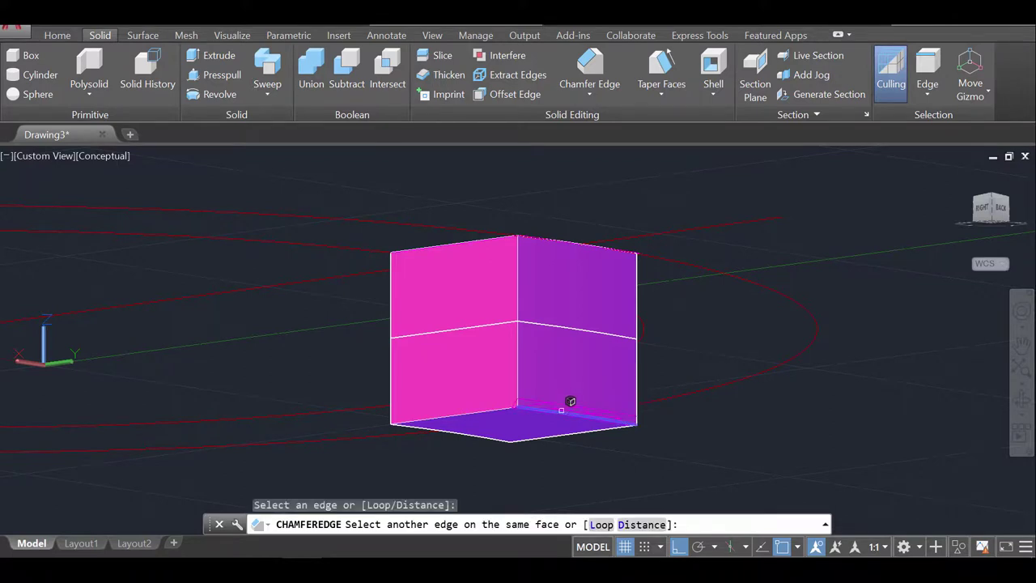
pyautogui.click(643, 525)
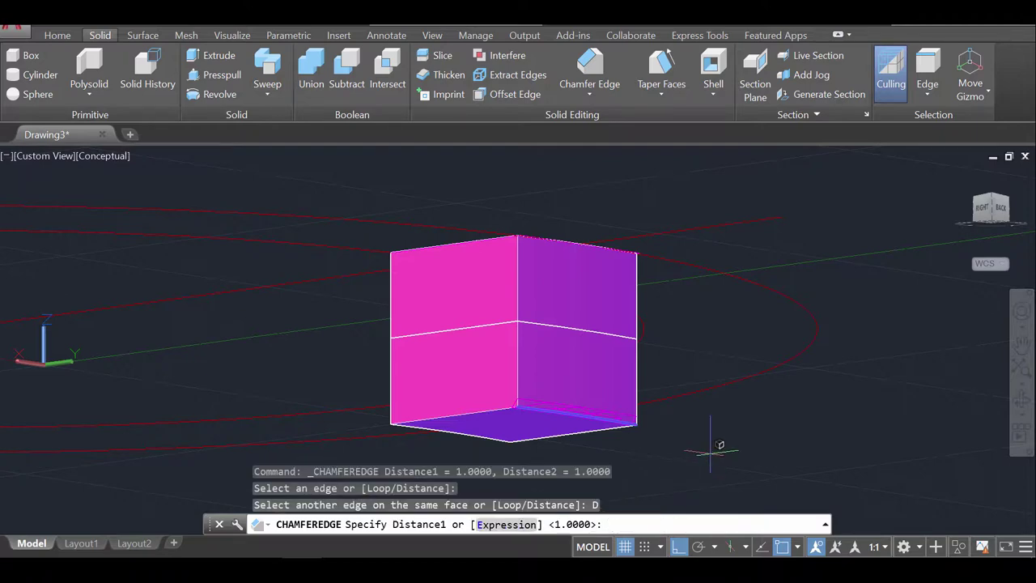
pyautogui.write('9.5')
pyautogui.press('Return')
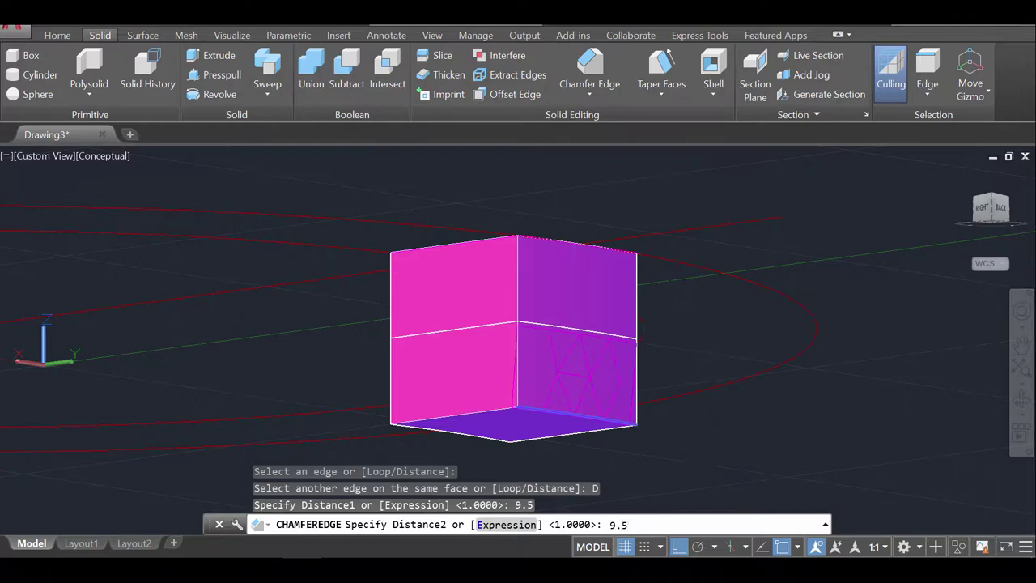
pyautogui.press('Return')
pyautogui.press('Return')
pyautogui.press('Return')
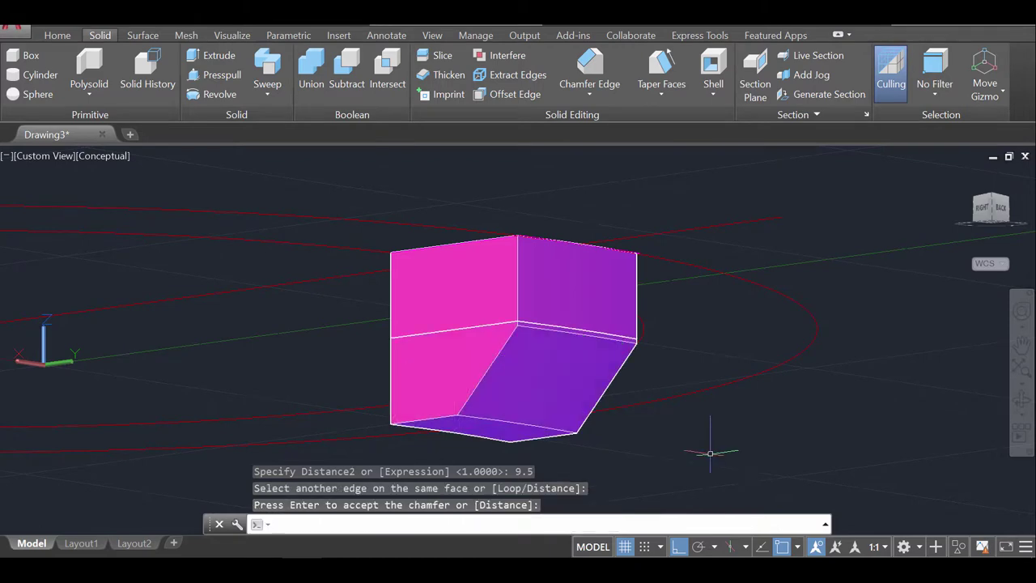
pyautogui.click(1022, 405)
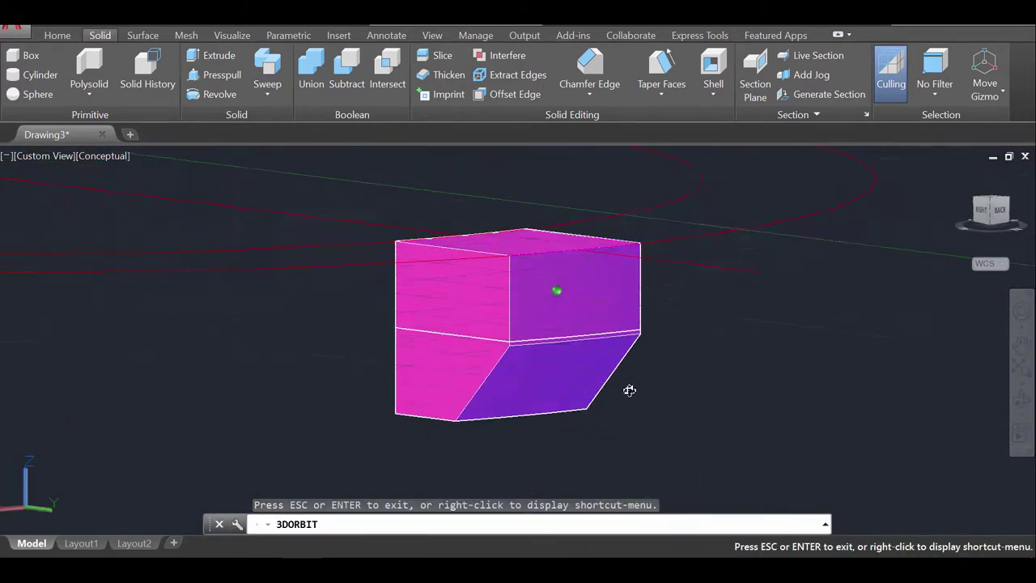
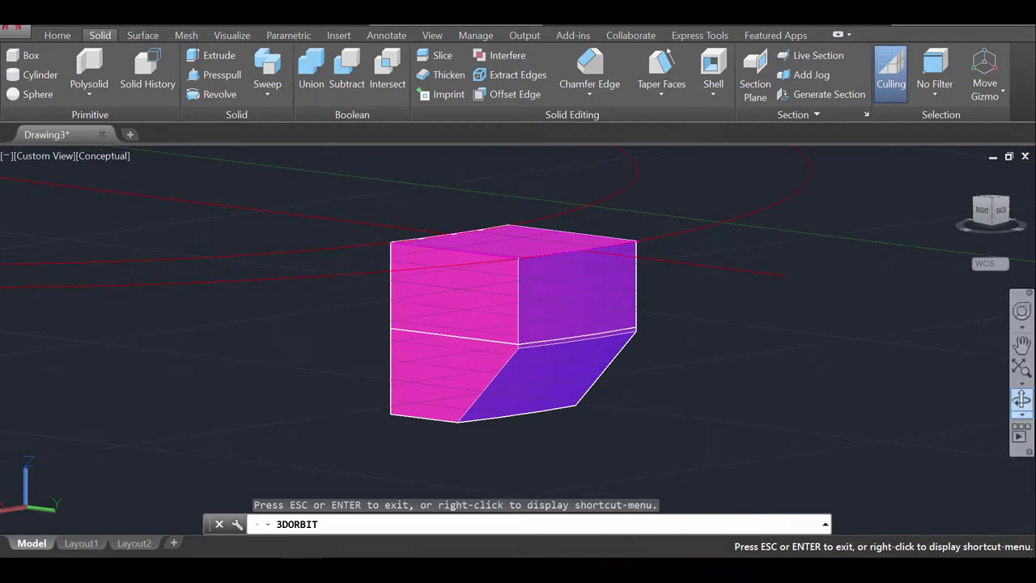
pyautogui.press('Escape')
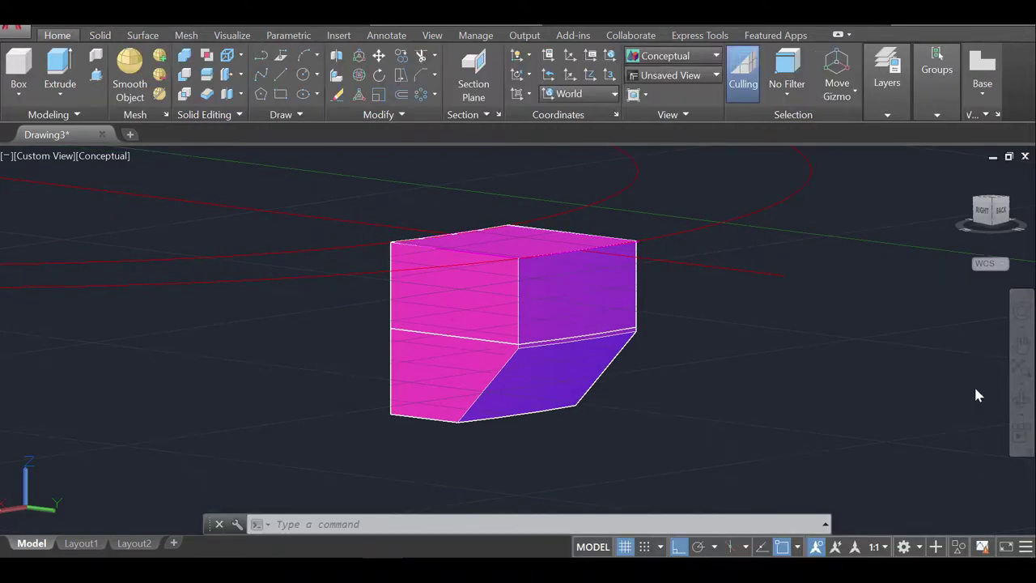
# Presspull all four bounded areas of the ring between the two base circles upward with a height of 40.
pyautogui.middleClick(688, 335)
pyautogui.middleClick(687, 335)
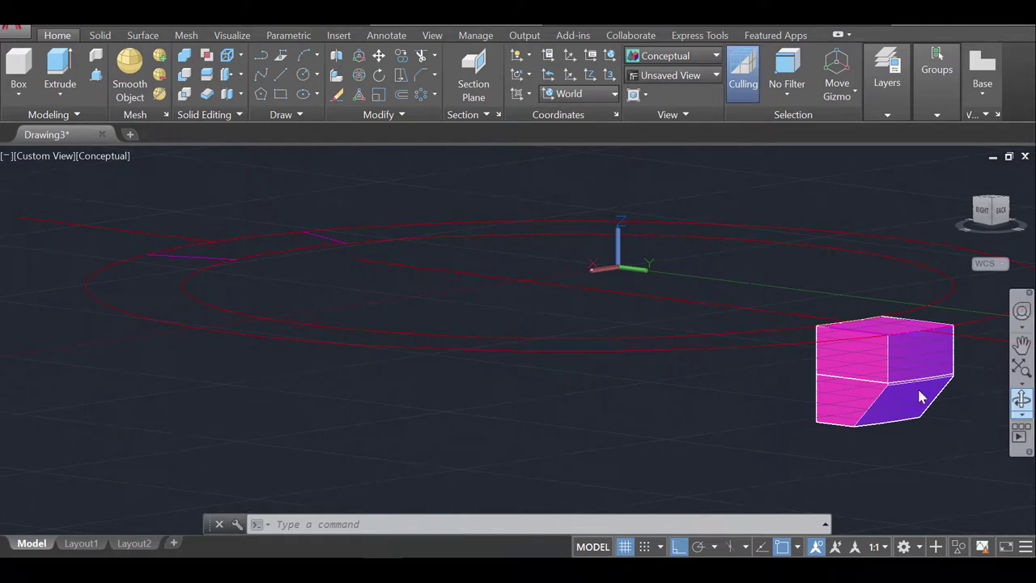
pyautogui.click(752, 309)
pyautogui.press('Escape')
pyautogui.click(1019, 396)
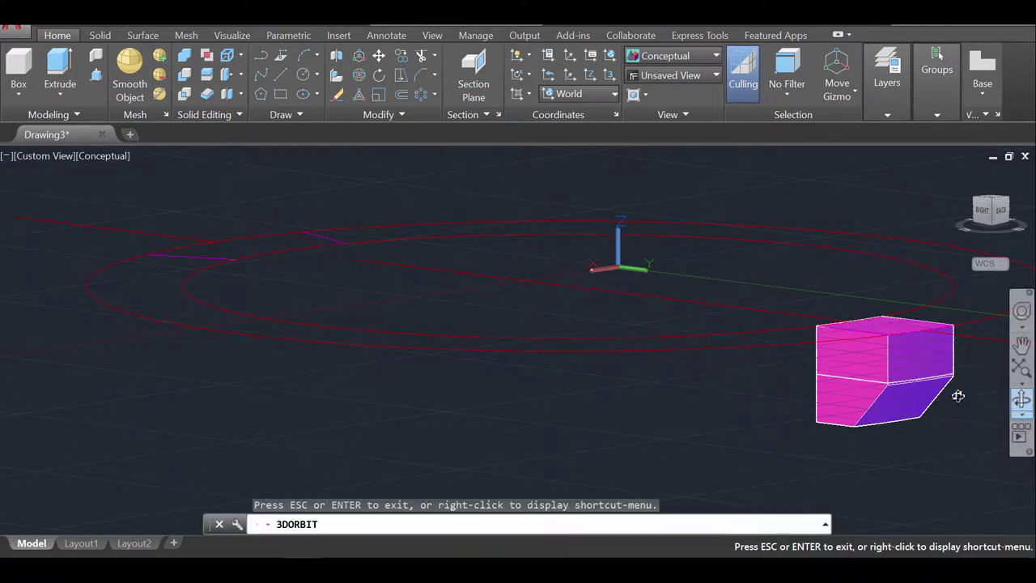
pyautogui.moveTo(644, 326); pyautogui.dragTo(641, 367)
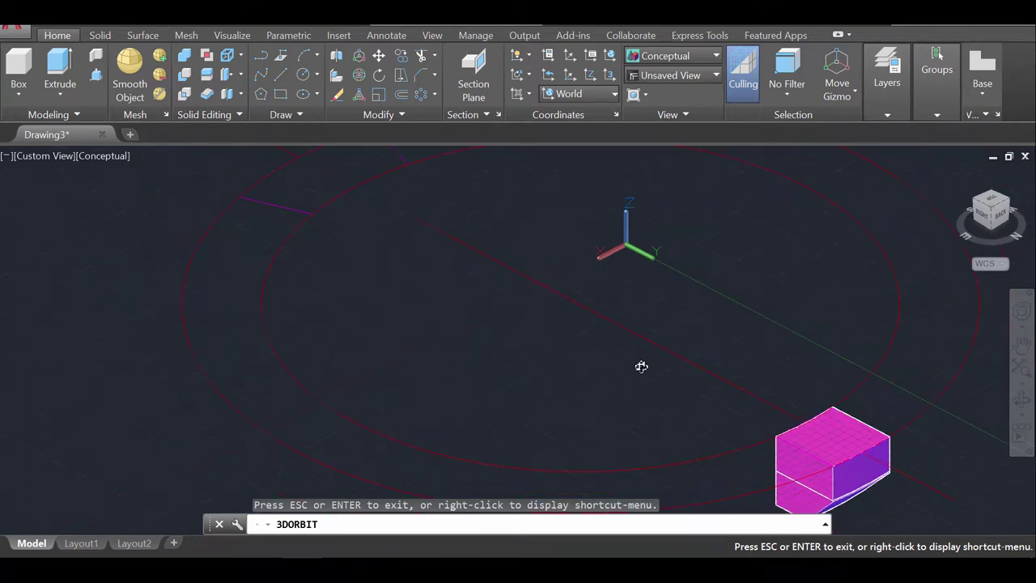
pyautogui.moveTo(638, 364); pyautogui.dragTo(564, 316, button='middle')
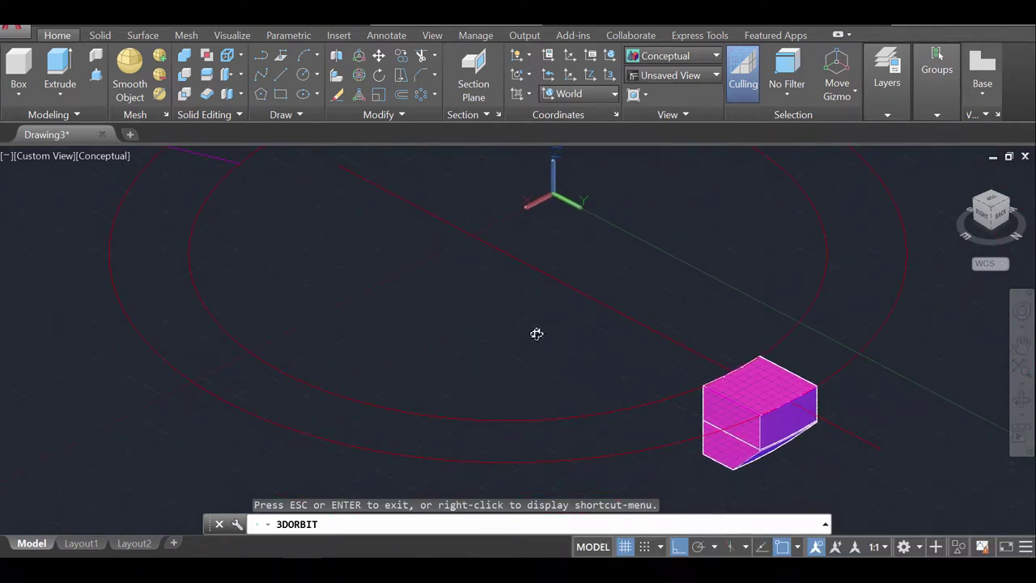
pyautogui.press('Escape')
pyautogui.scroll(-2, 539, 331)
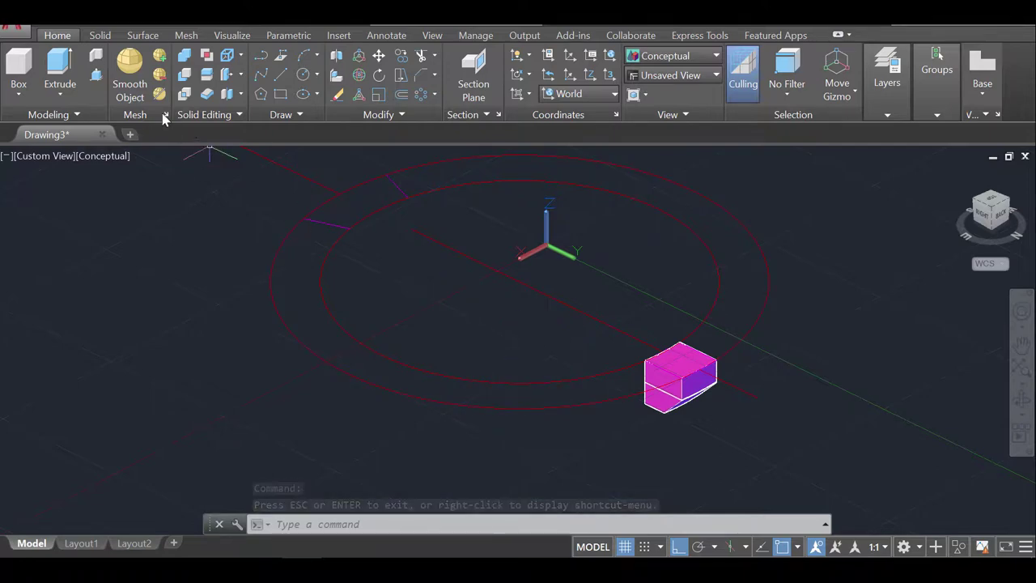
pyautogui.click(96, 74)
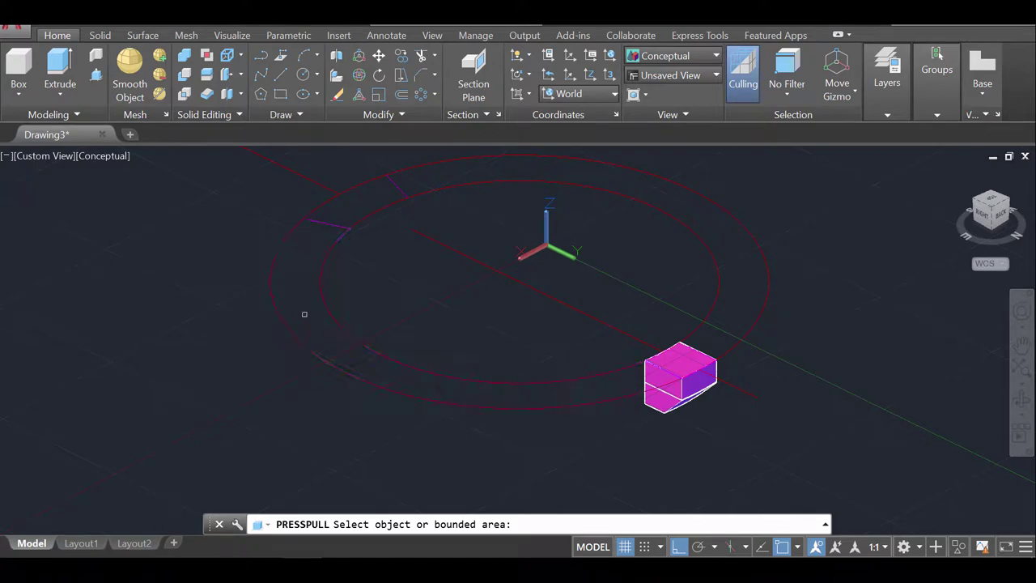
pyautogui.click(304, 308)
pyautogui.click(304, 303)
pyautogui.click(362, 184)
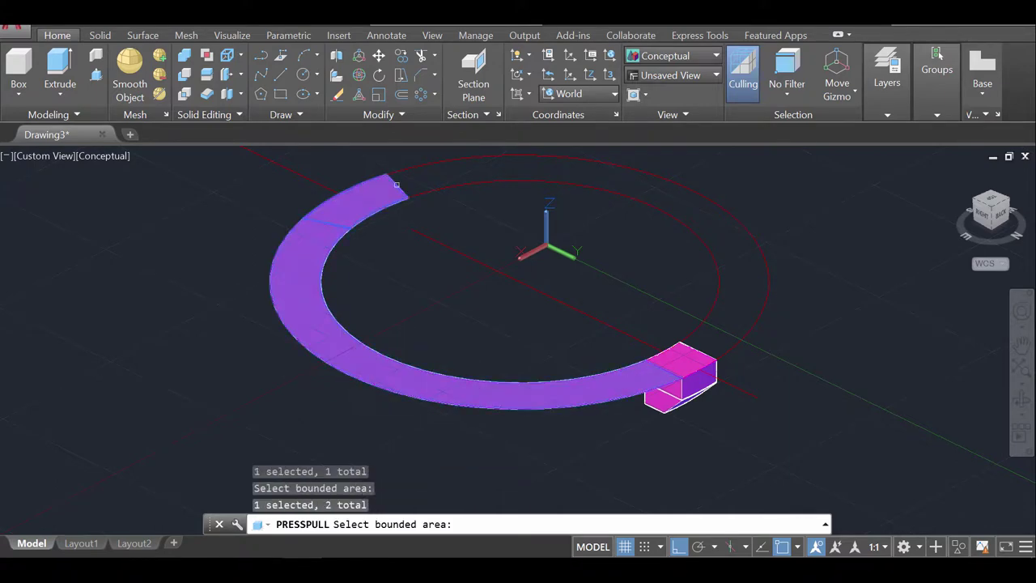
pyautogui.click(470, 173)
pyautogui.click(649, 363)
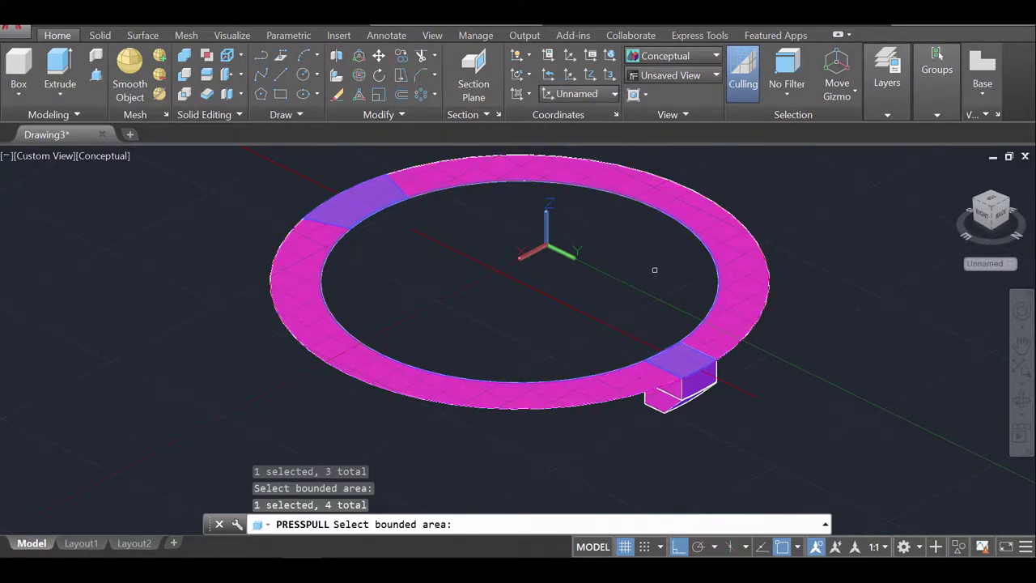
pyautogui.press('Return')
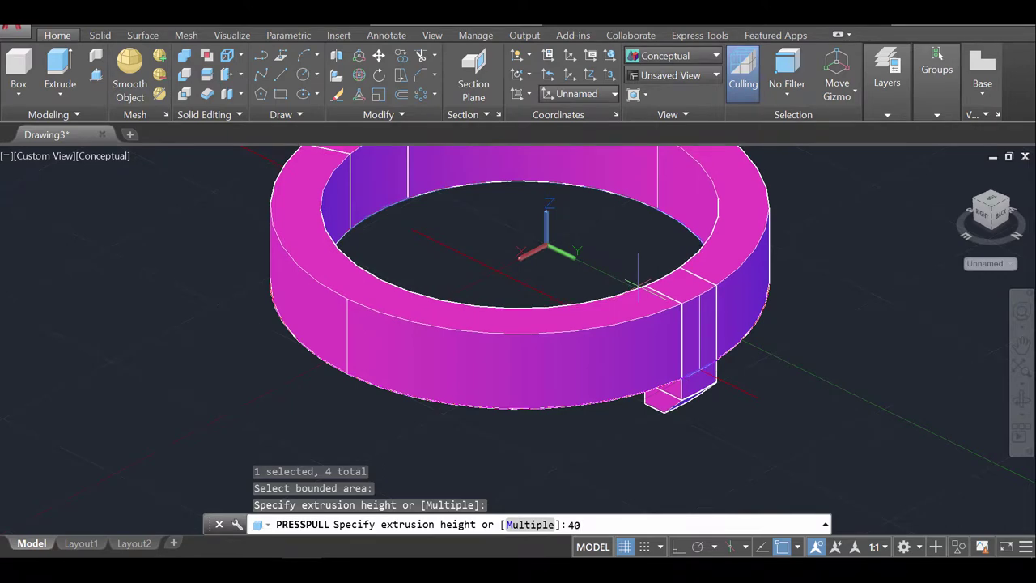
pyautogui.write('40')
pyautogui.press('Return')
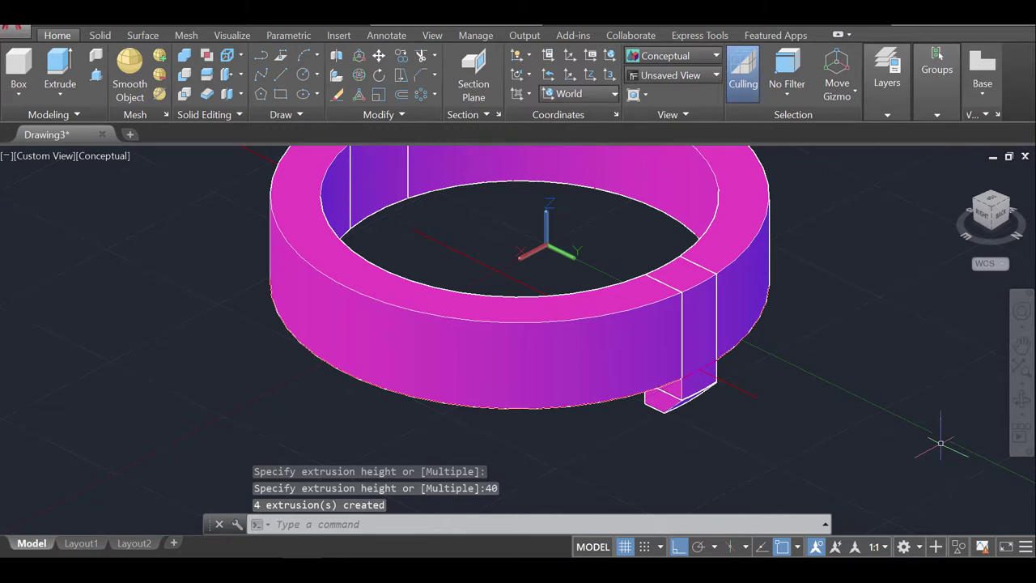
pyautogui.click(1018, 403)
pyautogui.moveTo(506, 282); pyautogui.dragTo(678, 335)
pyautogui.press('Escape')
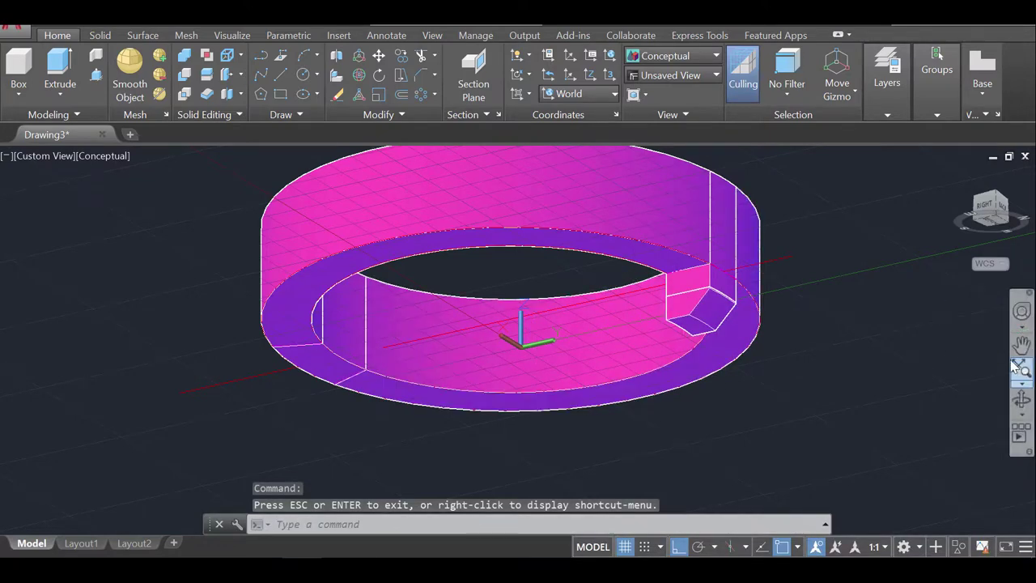
pyautogui.click(421, 95)
pyautogui.click(703, 311)
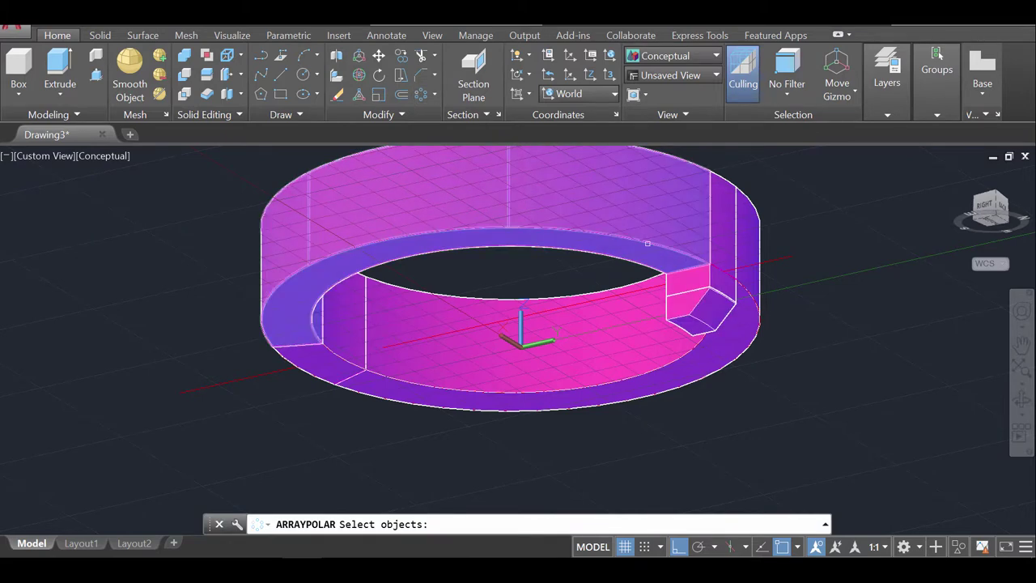
pyautogui.press('Escape')
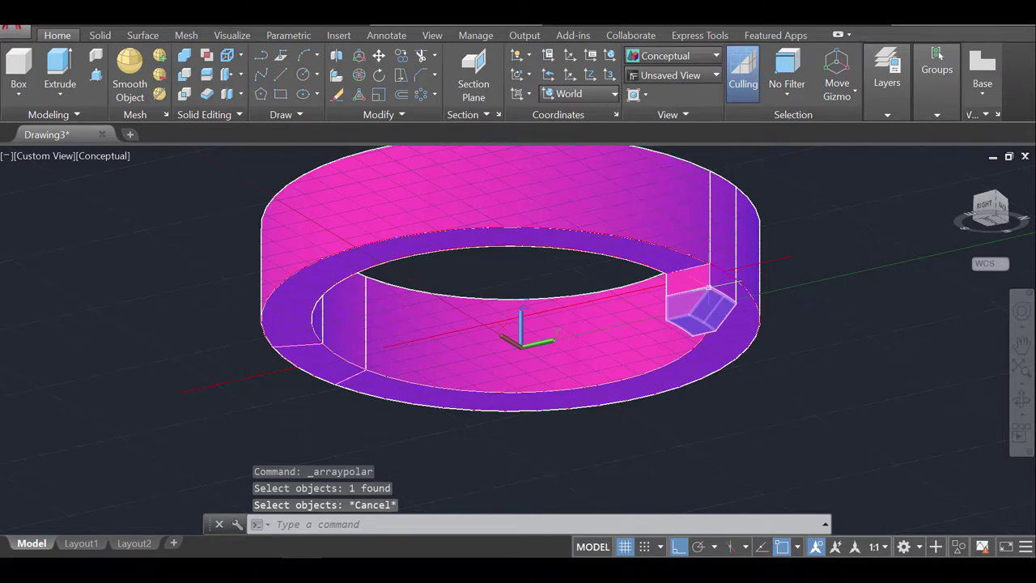
# Create a polar array of the chamfered leg block and the block above it, centred on the base circles' centre.
pyautogui.keyDown('shift'); pyautogui.moveTo(700, 280); pyautogui.dragTo(723, 314, button='middle'); pyautogui.keyUp('shift')
pyautogui.click(421, 94)
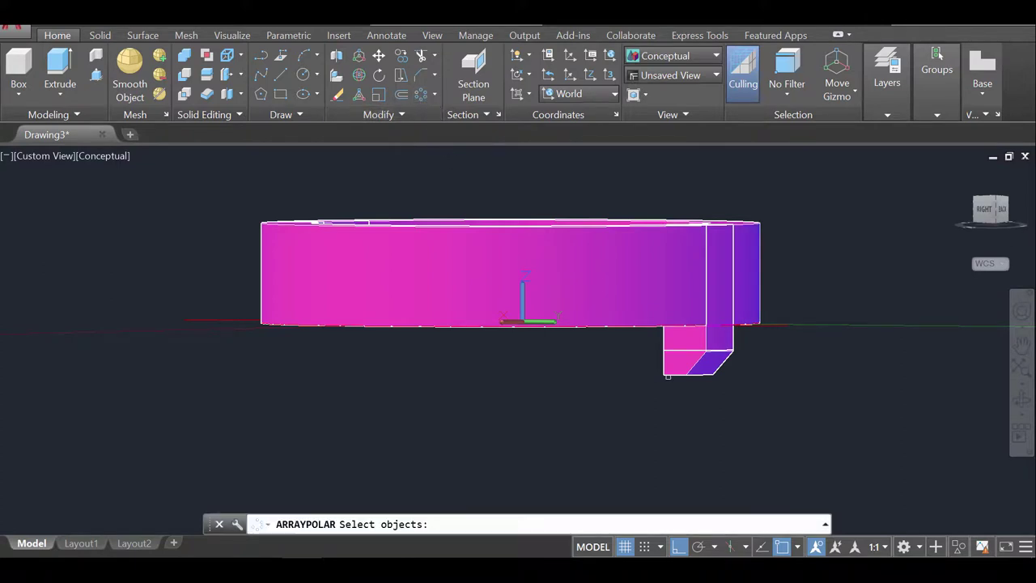
pyautogui.click(693, 365)
pyautogui.click(706, 346)
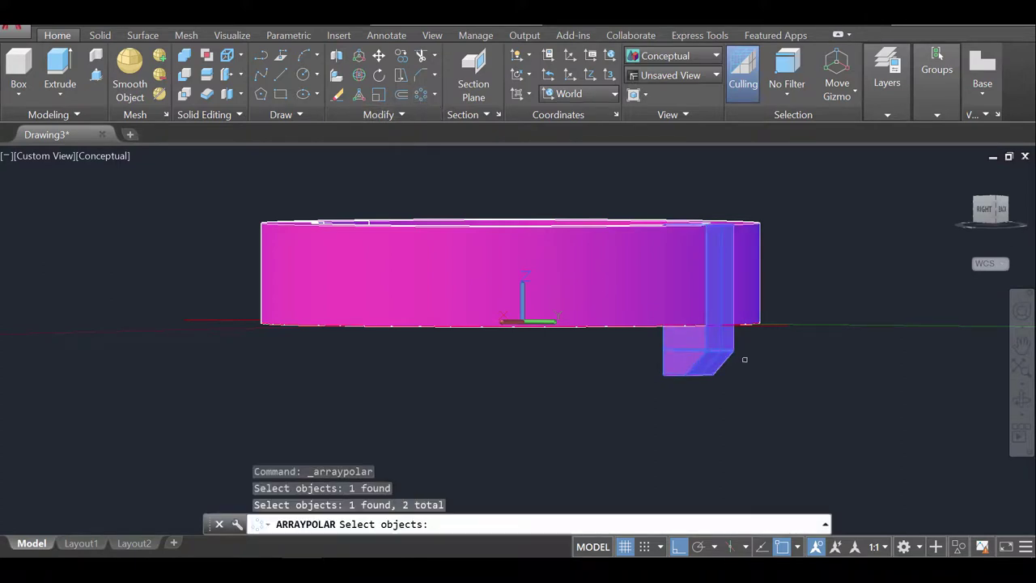
pyautogui.press('Return')
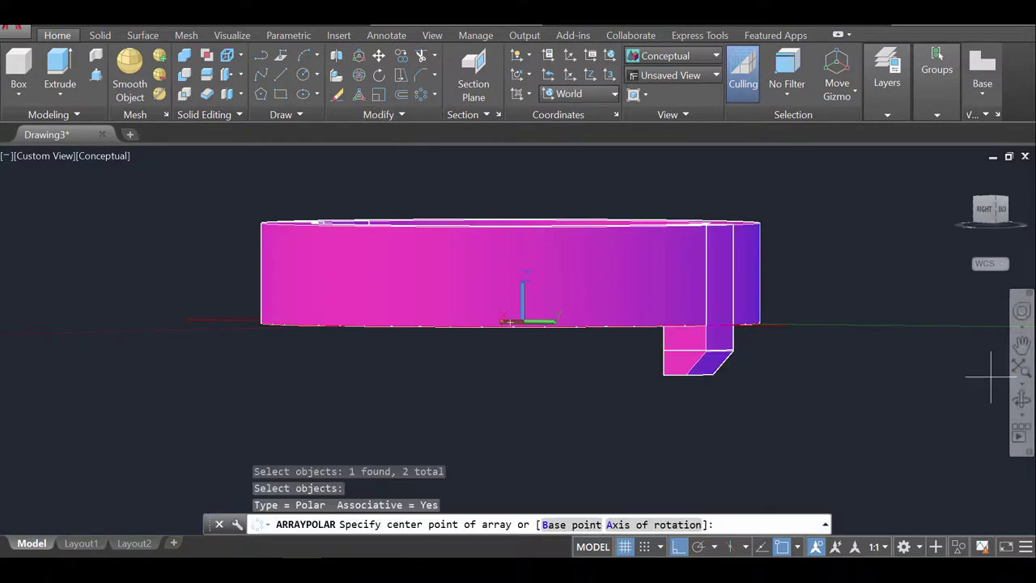
pyautogui.click(1021, 401)
pyautogui.moveTo(617, 243); pyautogui.dragTo(588, 280)
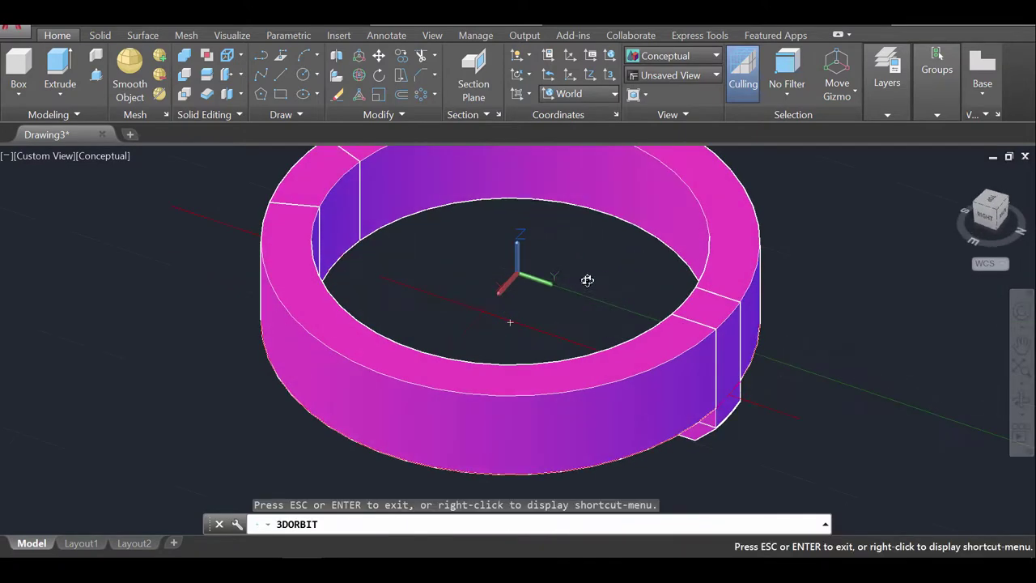
pyautogui.press('Escape')
pyautogui.click(510, 321)
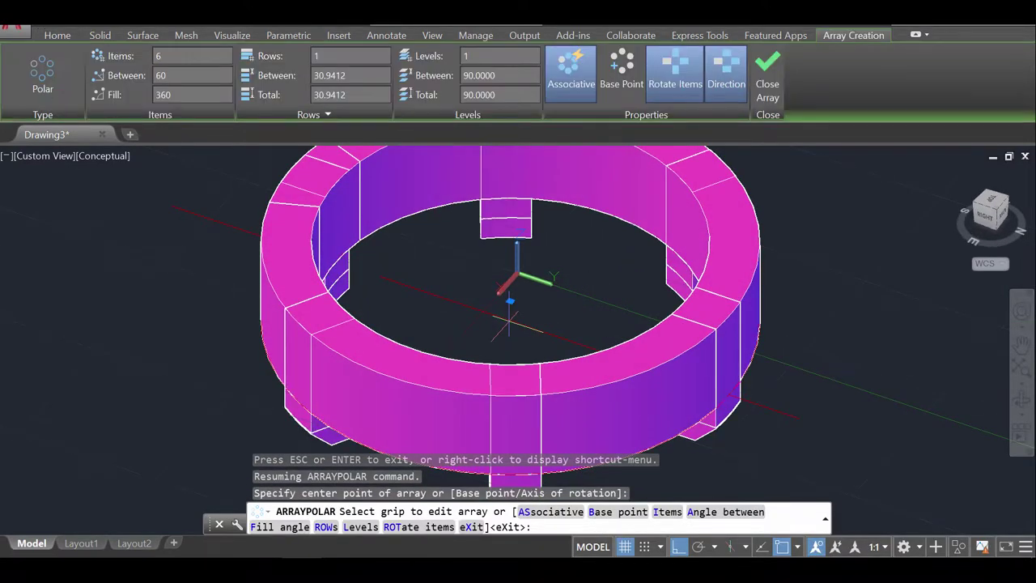
# Set the leg array to 12 items over the full circle and finish it.
pyautogui.click(217, 56)
pyautogui.write('12')
pyautogui.press('Return')
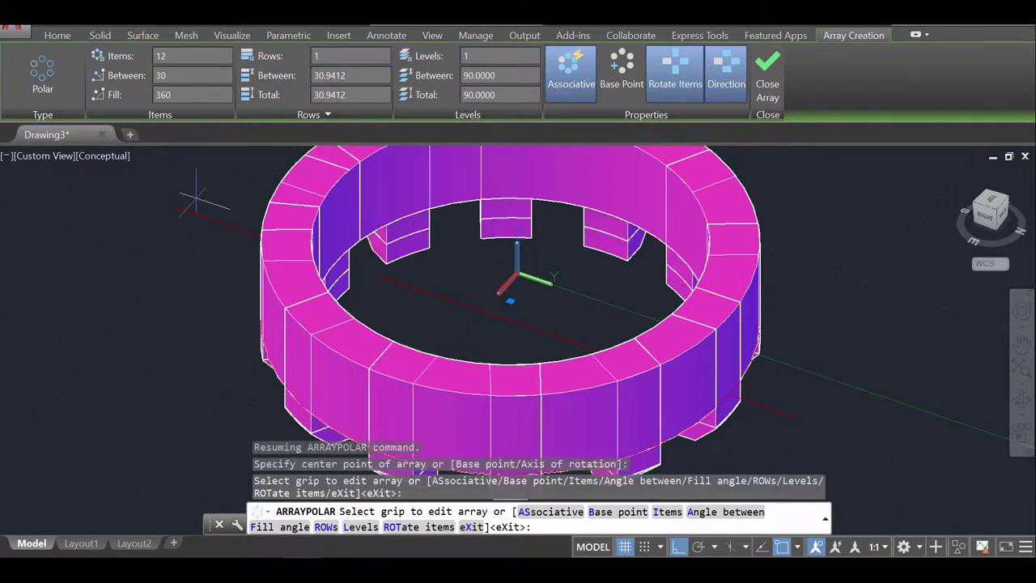
pyautogui.keyDown('shift'); pyautogui.moveTo(797, 374); pyautogui.dragTo(643, 283, button='middle'); pyautogui.keyUp('shift')
pyautogui.press('Return')
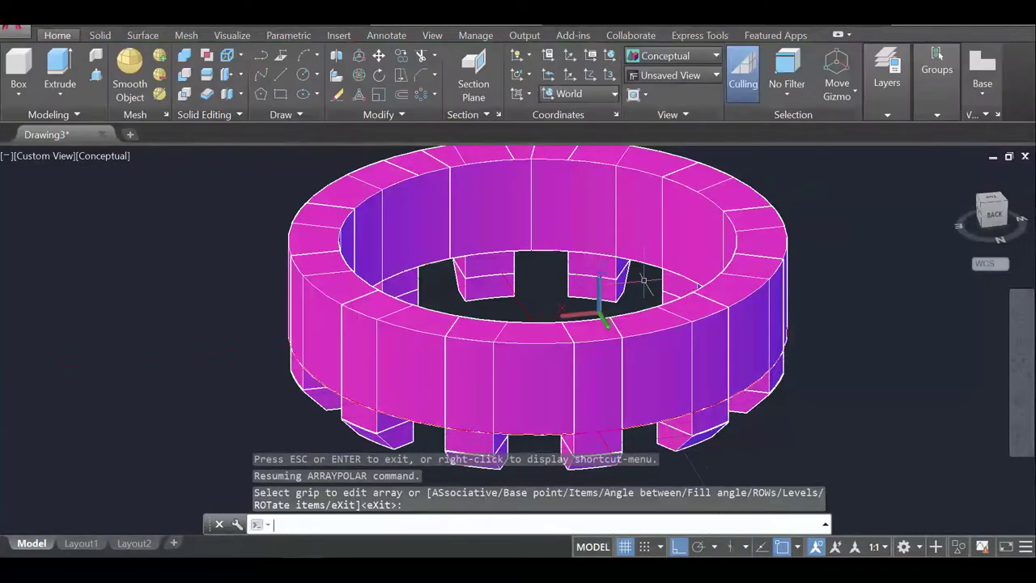
pyautogui.press('Return')
# Presspull the top face of the wider wedge-shaped wall segment upward by 40 to form a battlement.
pyautogui.keyDown('shift'); pyautogui.moveTo(961, 404); pyautogui.dragTo(780, 365, button='middle'); pyautogui.keyUp('shift')
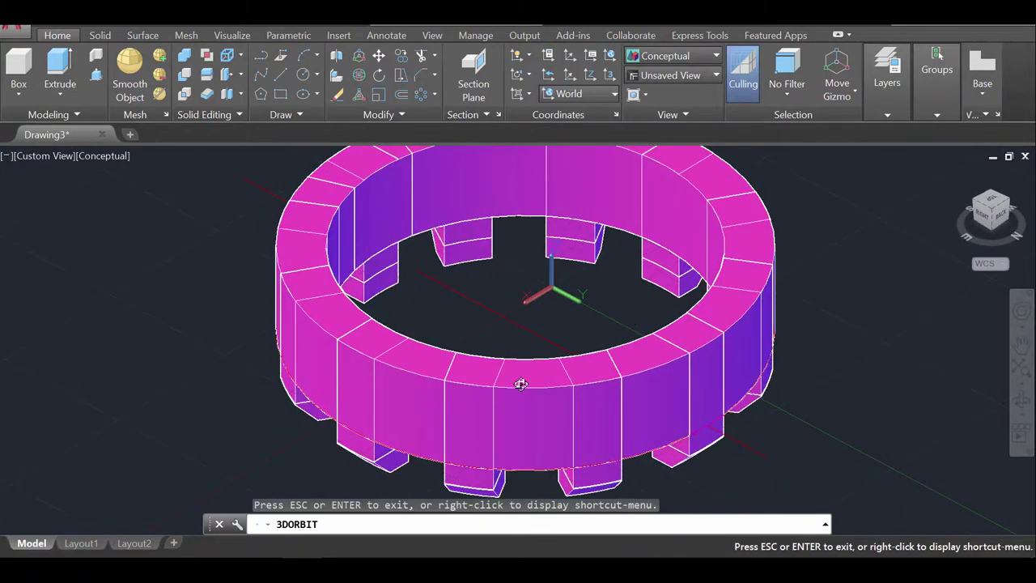
pyautogui.keyDown('shift'); pyautogui.moveTo(520, 384); pyautogui.dragTo(522, 373, button='middle'); pyautogui.keyUp('shift')
pyautogui.keyDown('shift'); pyautogui.moveTo(630, 340); pyautogui.dragTo(809, 389, button='middle'); pyautogui.keyUp('shift')
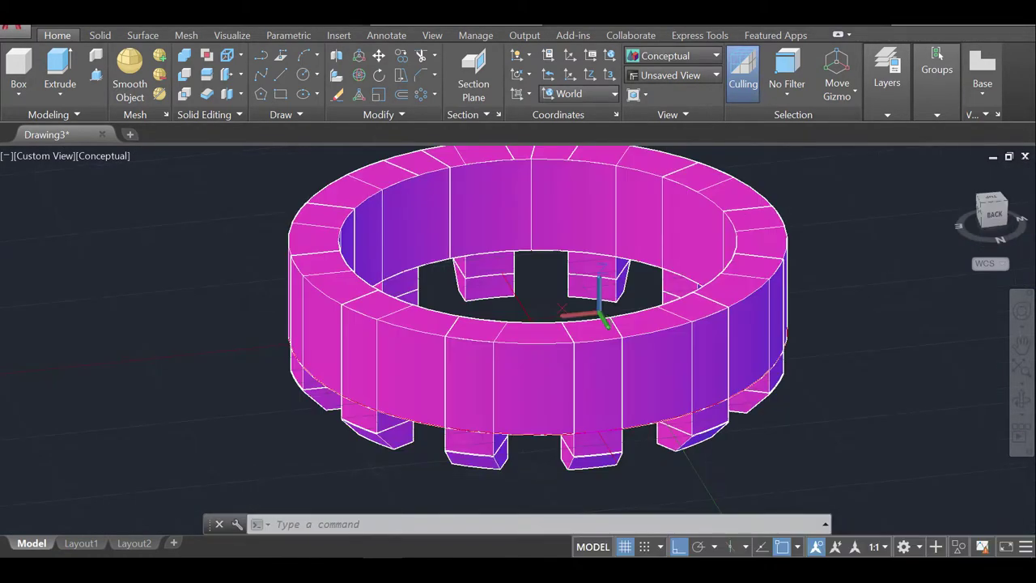
pyautogui.keyDown('shift'); pyautogui.moveTo(392, 308); pyautogui.dragTo(455, 311, button='middle'); pyautogui.keyUp('shift')
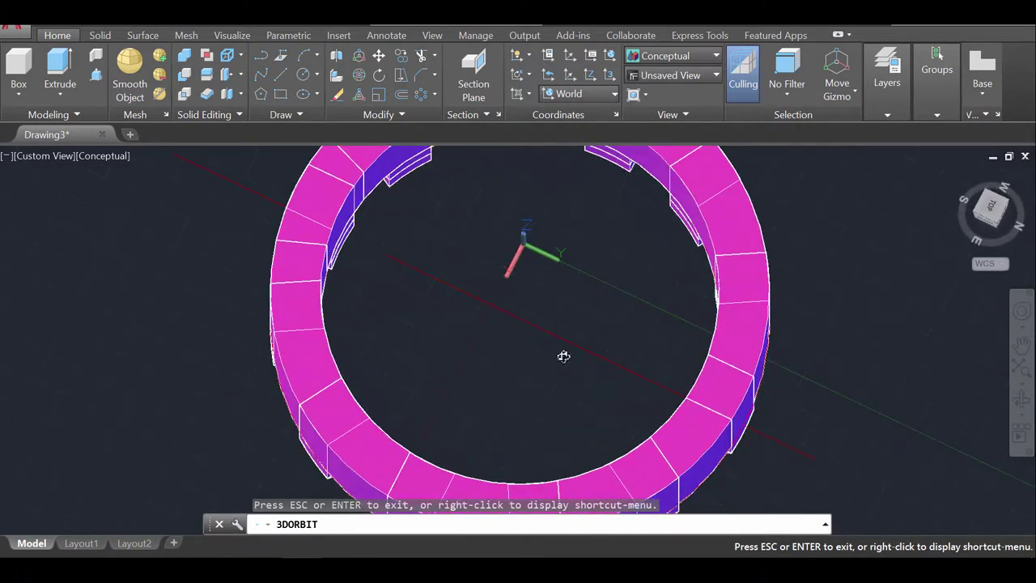
pyautogui.keyDown('shift'); pyautogui.moveTo(371, 330); pyautogui.dragTo(537, 350, button='middle'); pyautogui.keyUp('shift')
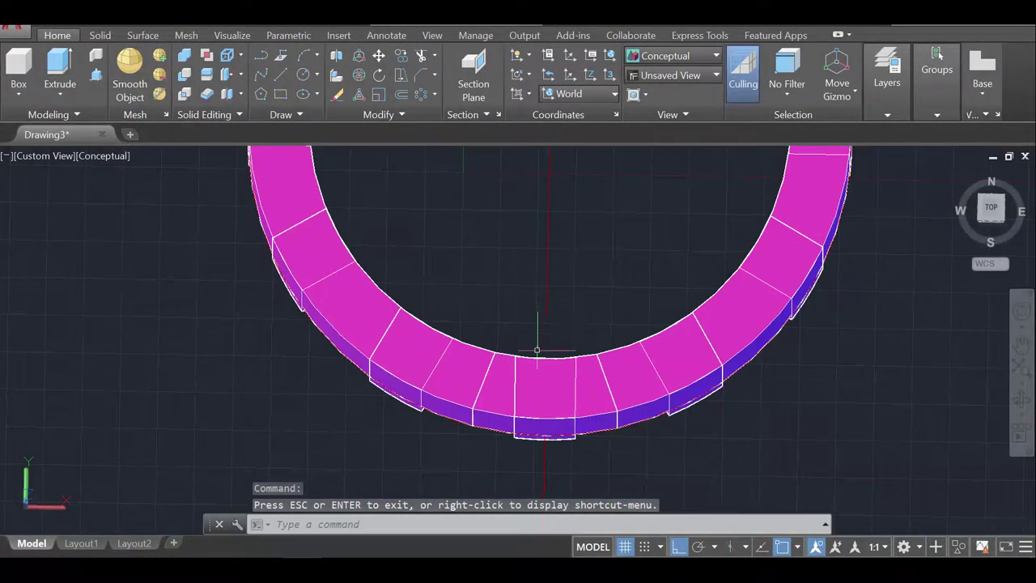
pyautogui.click(95, 77)
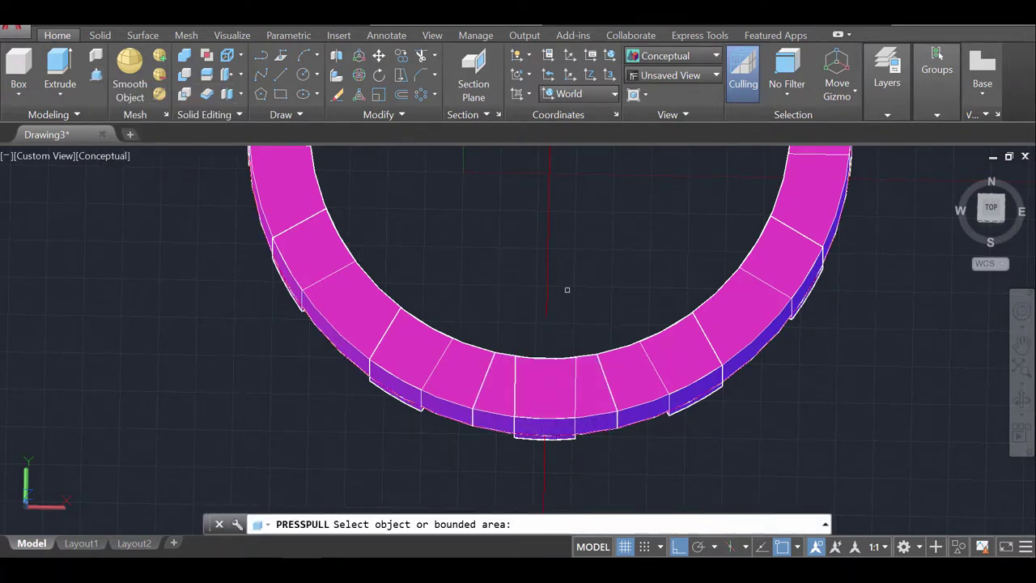
pyautogui.click(504, 384)
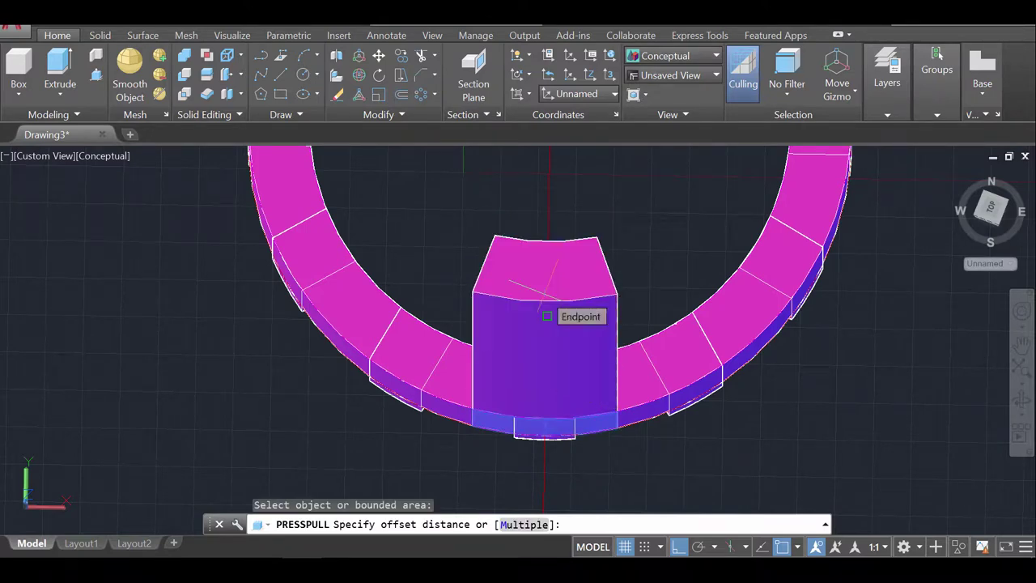
pyautogui.write('40')
pyautogui.press('Return')
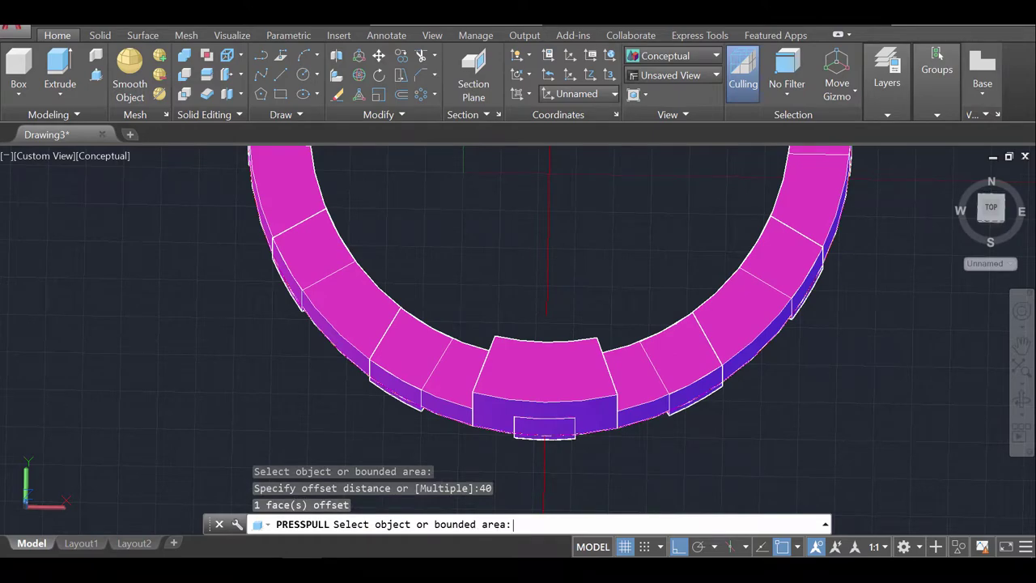
# Polar-array the raised wall segment around the ring's centre with 7 items, and view the finished battlements.
pyautogui.keyDown('shift'); pyautogui.moveTo(696, 324); pyautogui.dragTo(497, 325, button='middle'); pyautogui.keyUp('shift')
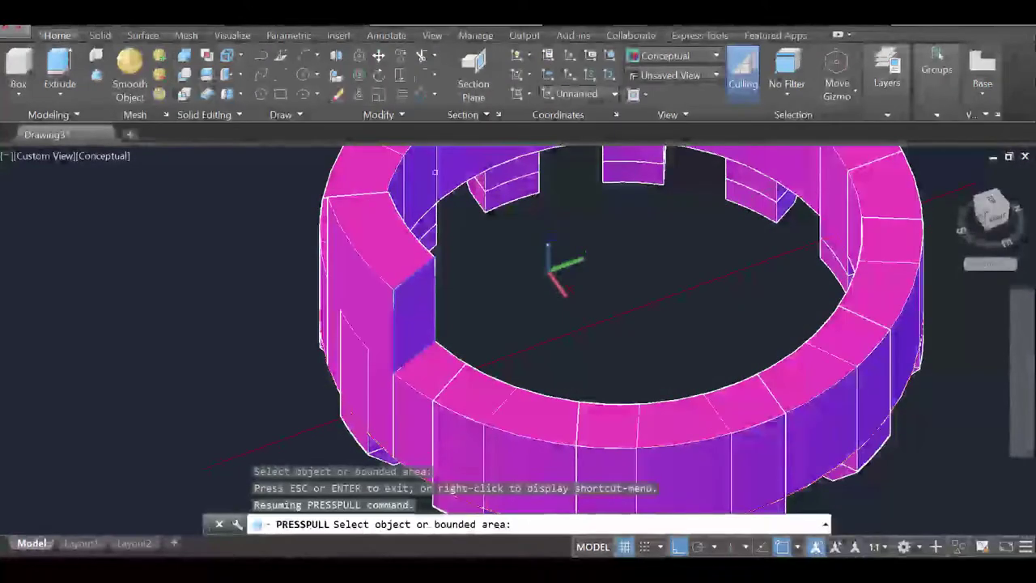
pyautogui.click(424, 95)
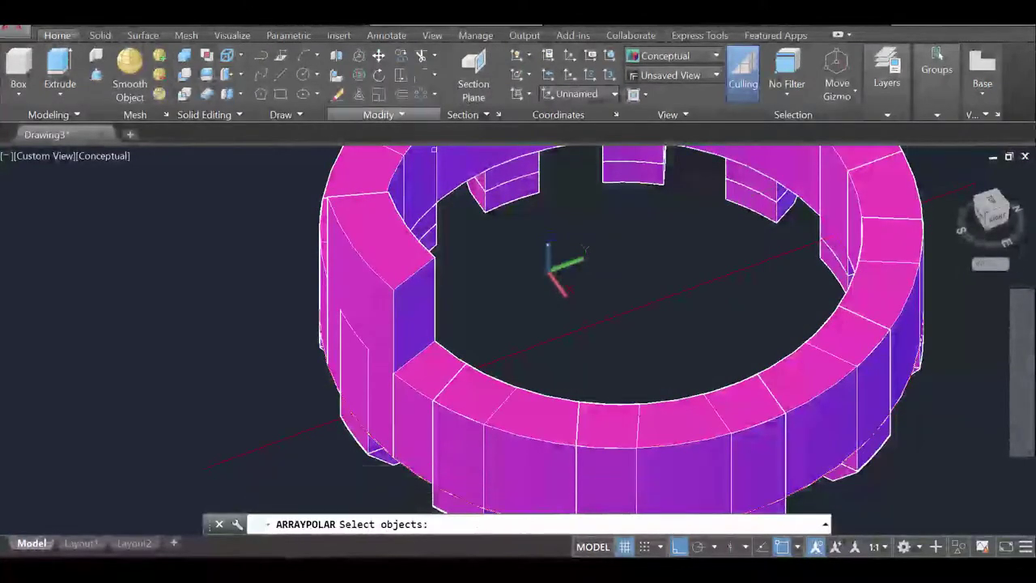
pyautogui.click(389, 259)
pyautogui.press('Return')
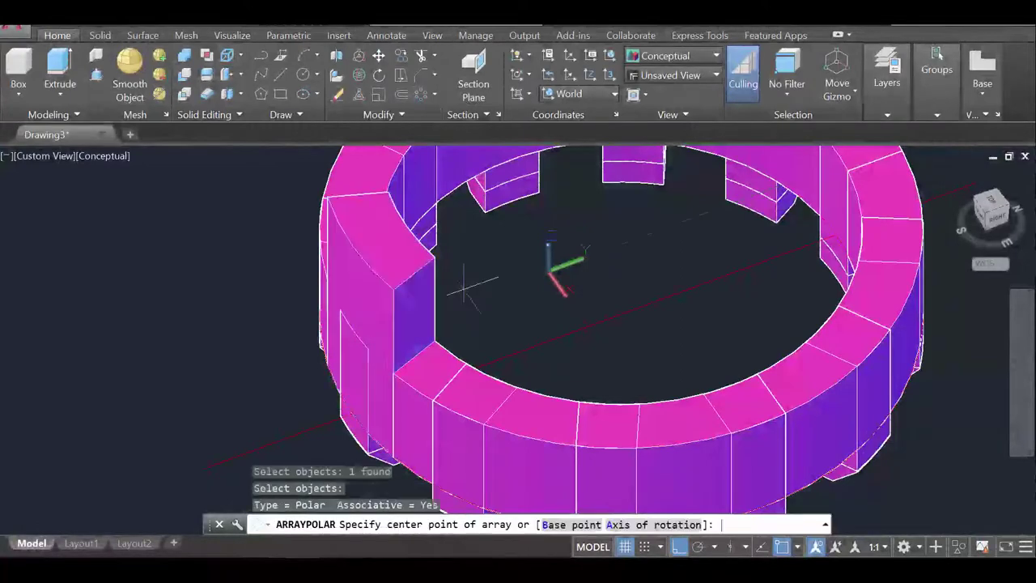
pyautogui.click(621, 313)
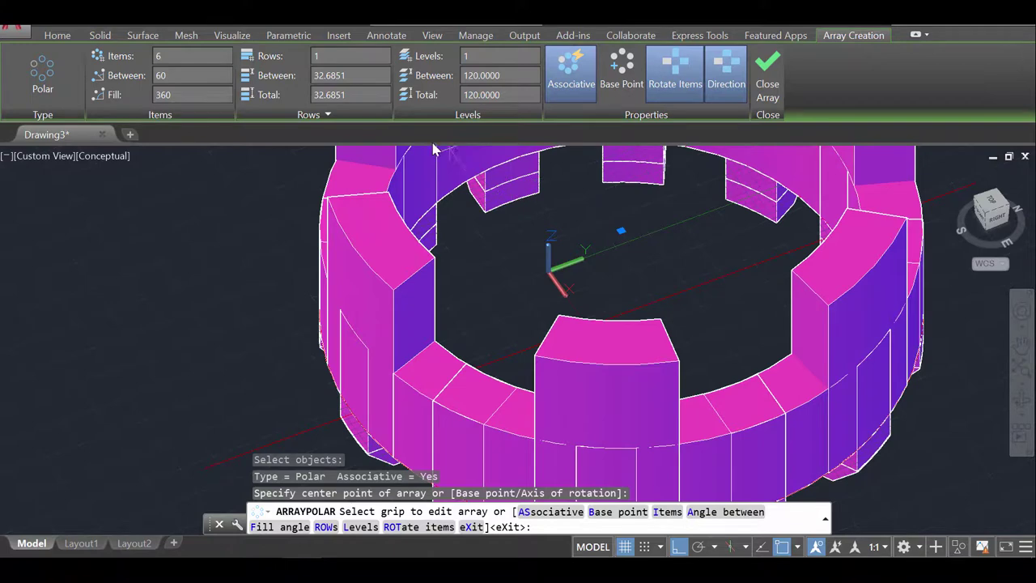
pyautogui.scroll(-2, 664, 236)
pyautogui.moveTo(668, 245); pyautogui.dragTo(580, 341, button='middle')
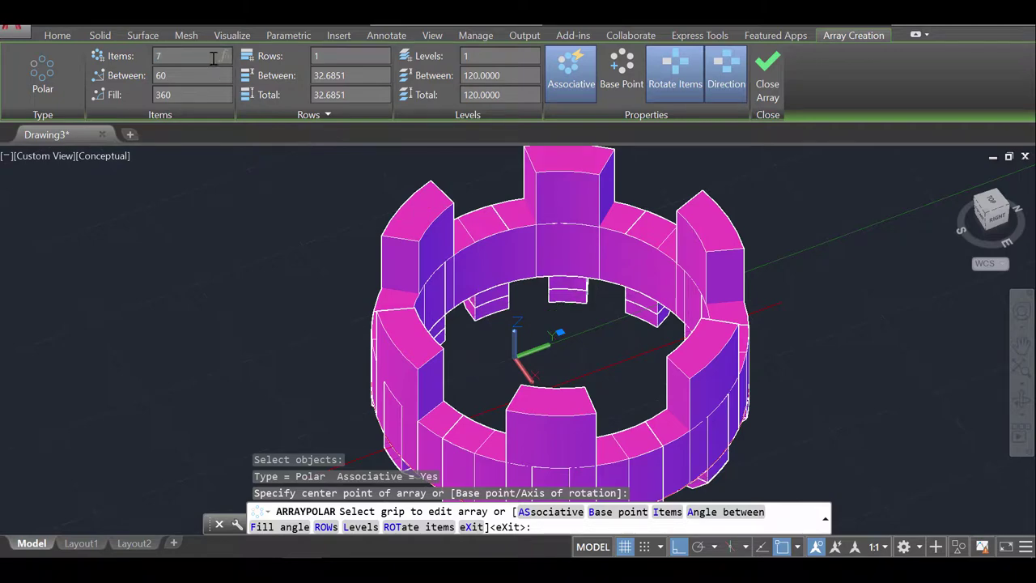
pyautogui.press('Return')
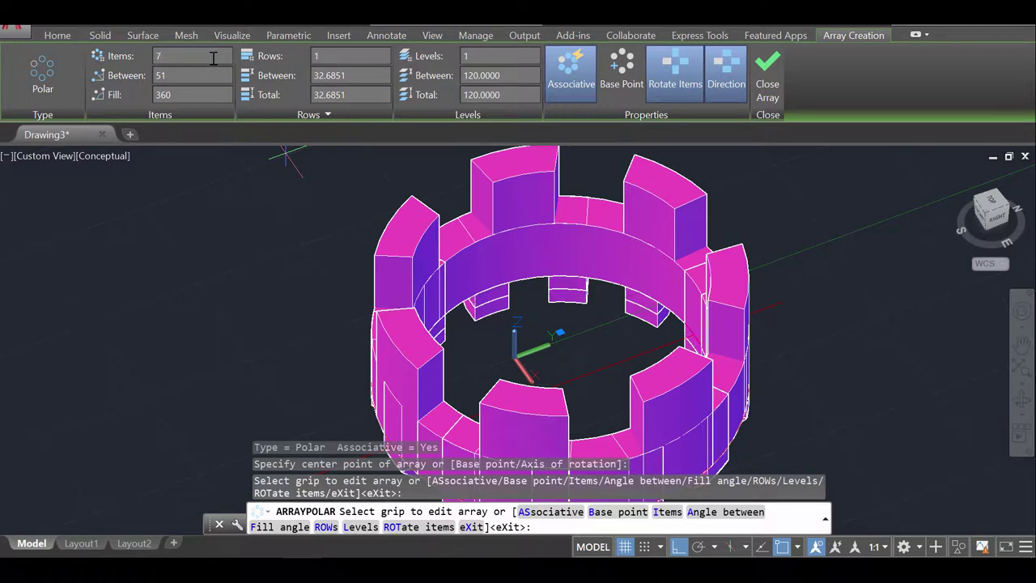
pyautogui.press('Return')
pyautogui.press('Return')
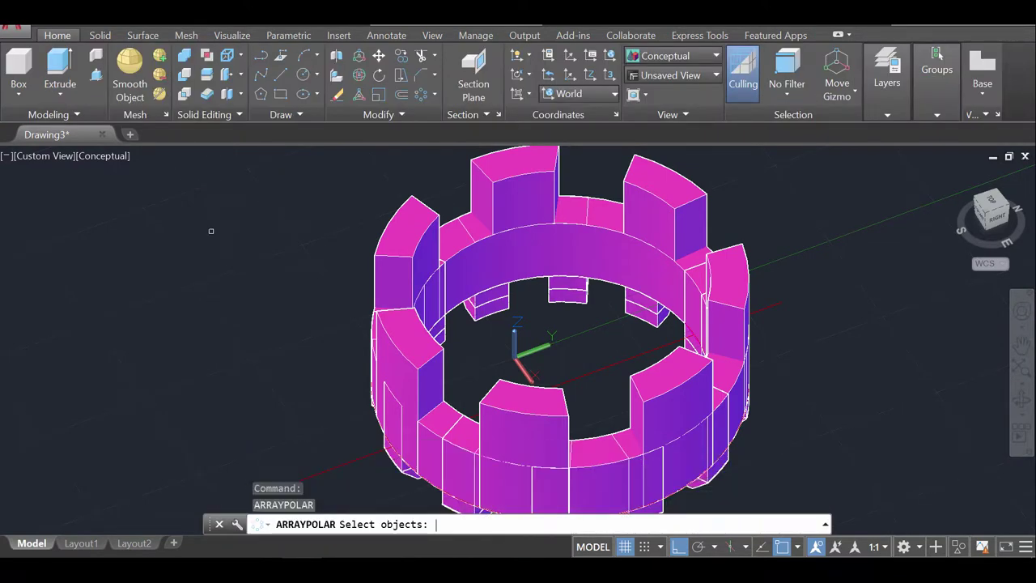
pyautogui.click(1022, 398)
pyautogui.moveTo(778, 398); pyautogui.dragTo(530, 332)
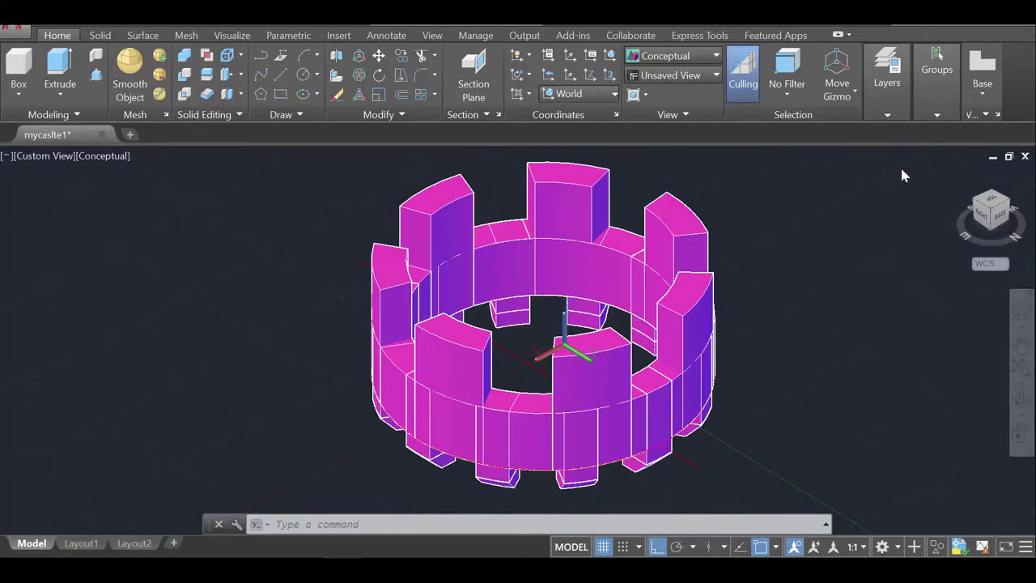
# Make the Lines layer current and turn off the Main Tower and Others layers, leaving only the base sketch lines visible.
pyautogui.click(798, 402)
pyautogui.click(988, 400)
pyautogui.keyDown('shift'); pyautogui.moveTo(747, 407); pyautogui.dragTo(556, 313, button='middle'); pyautogui.keyUp('shift')
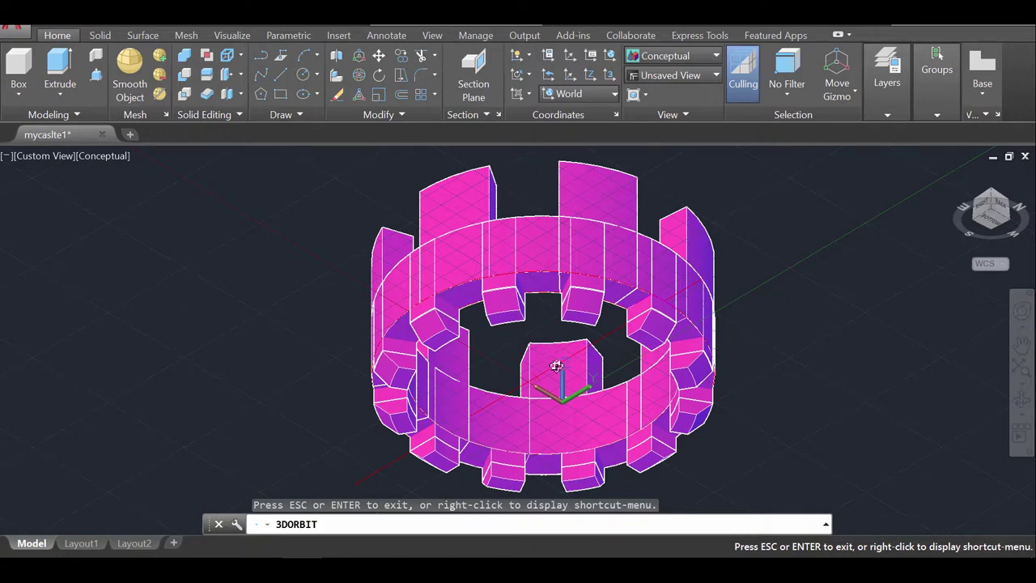
pyautogui.keyDown('shift'); pyautogui.moveTo(800, 347); pyautogui.dragTo(856, 385, button='middle'); pyautogui.keyUp('shift')
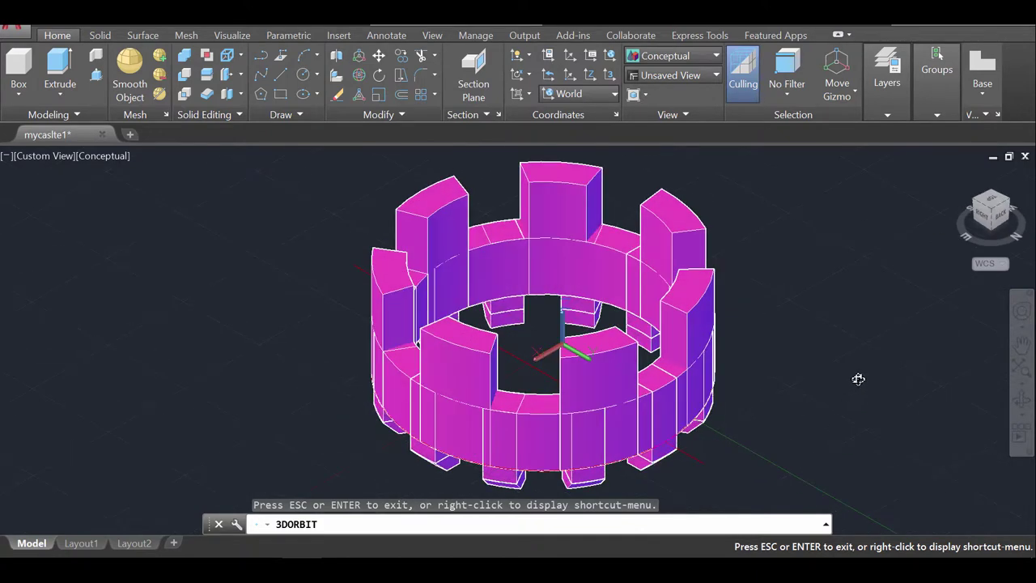
pyautogui.keyDown('shift'); pyautogui.moveTo(885, 202); pyautogui.dragTo(885, 202, button='middle'); pyautogui.keyUp('shift')
pyautogui.write('lay')
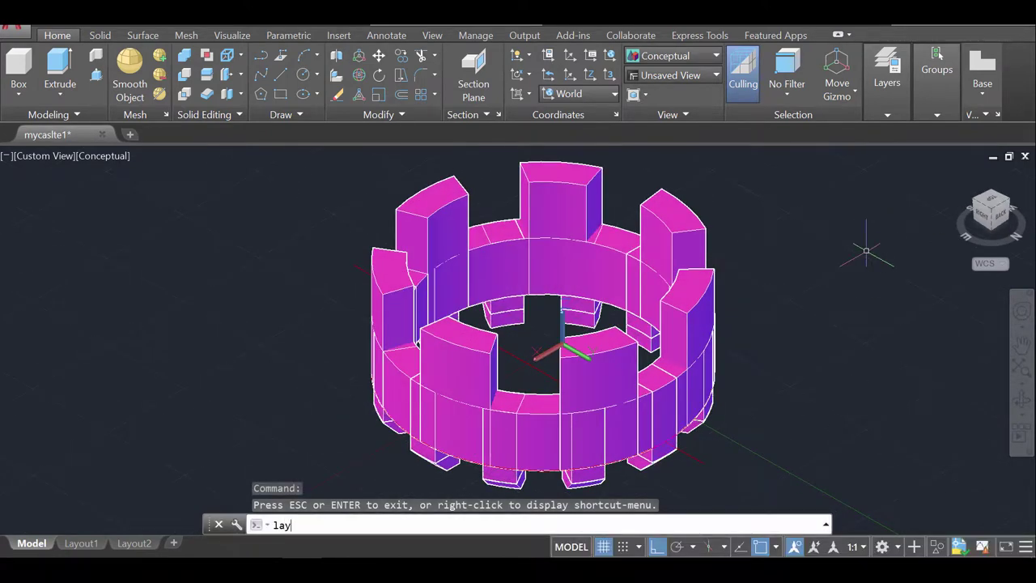
pyautogui.write('er')
pyautogui.press('Return')
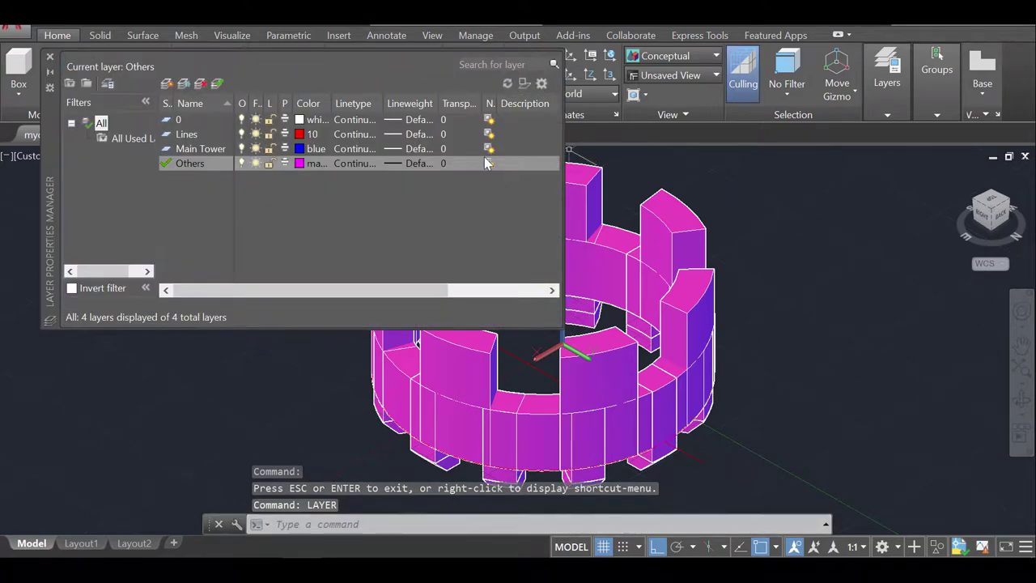
pyautogui.doubleClick(168, 138)
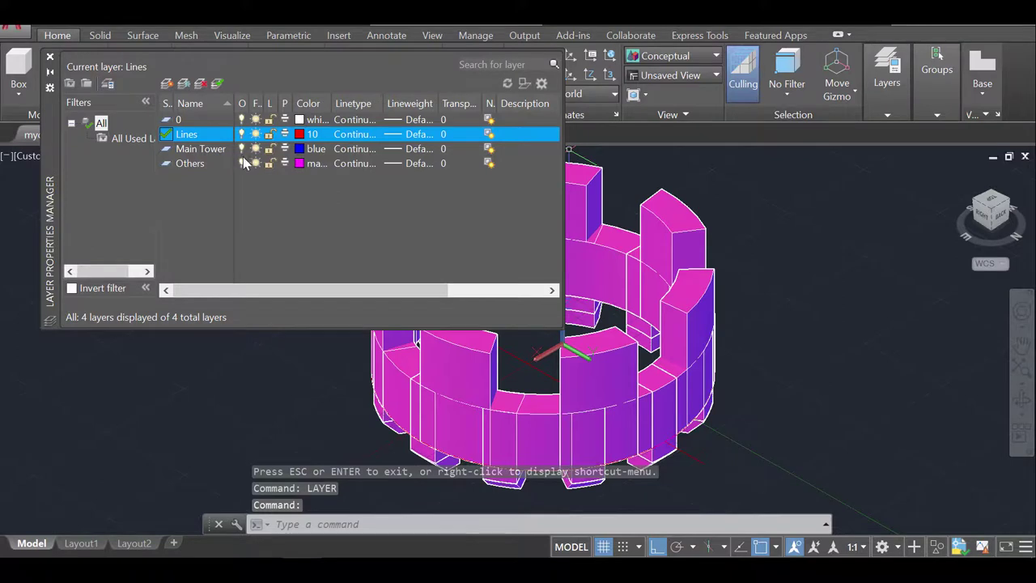
pyautogui.click(242, 148)
pyautogui.click(242, 164)
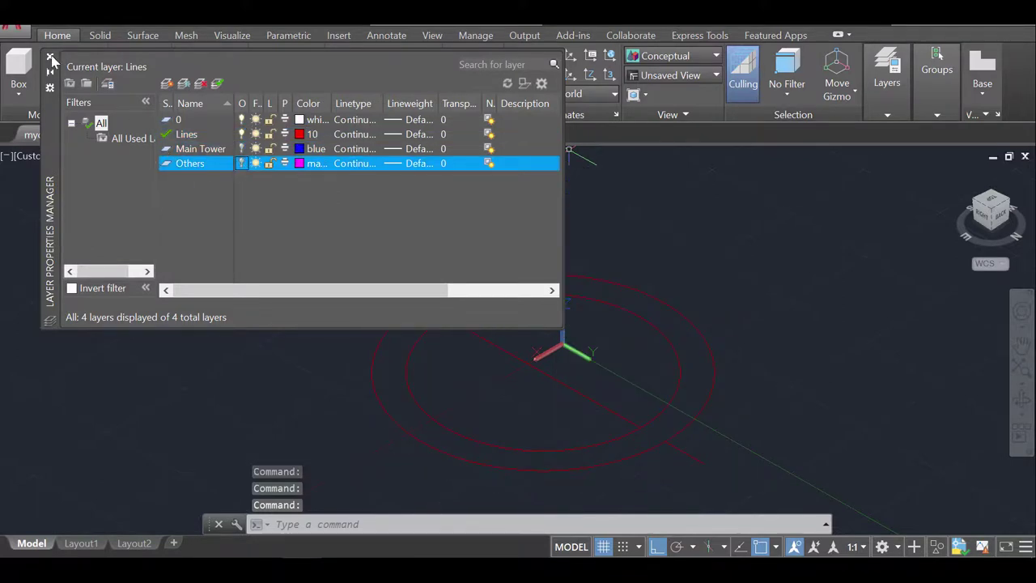
pyautogui.click(50, 60)
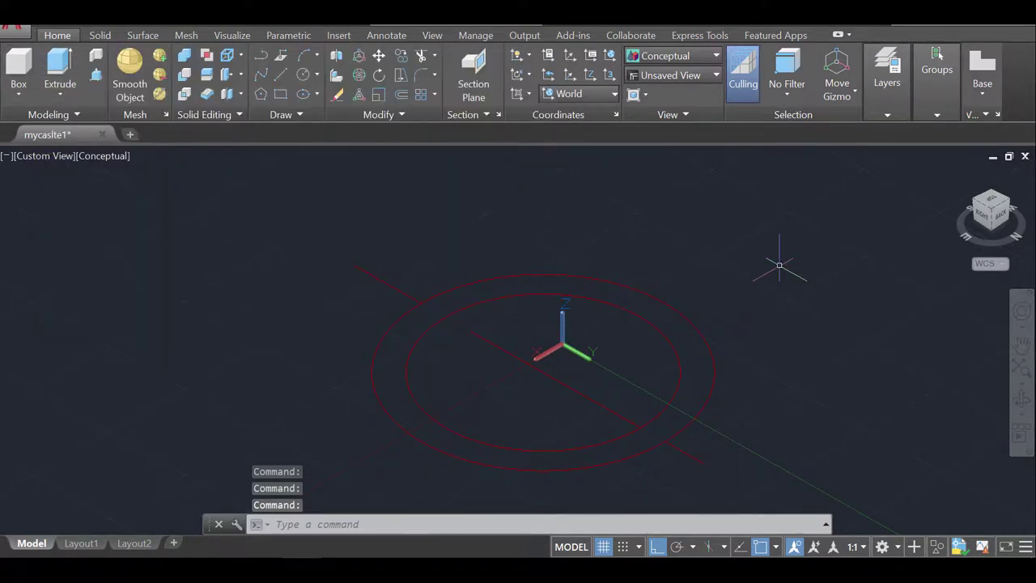
# Try to presspull the area inside the inner base circle upward by 10, and undo the extrusion.
pyautogui.click(92, 78)
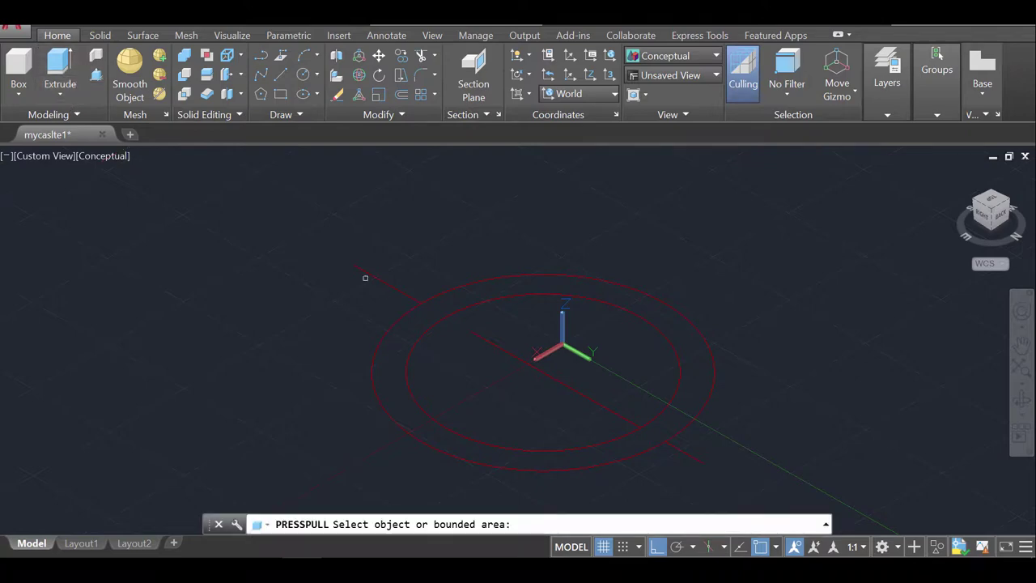
pyautogui.click(457, 363)
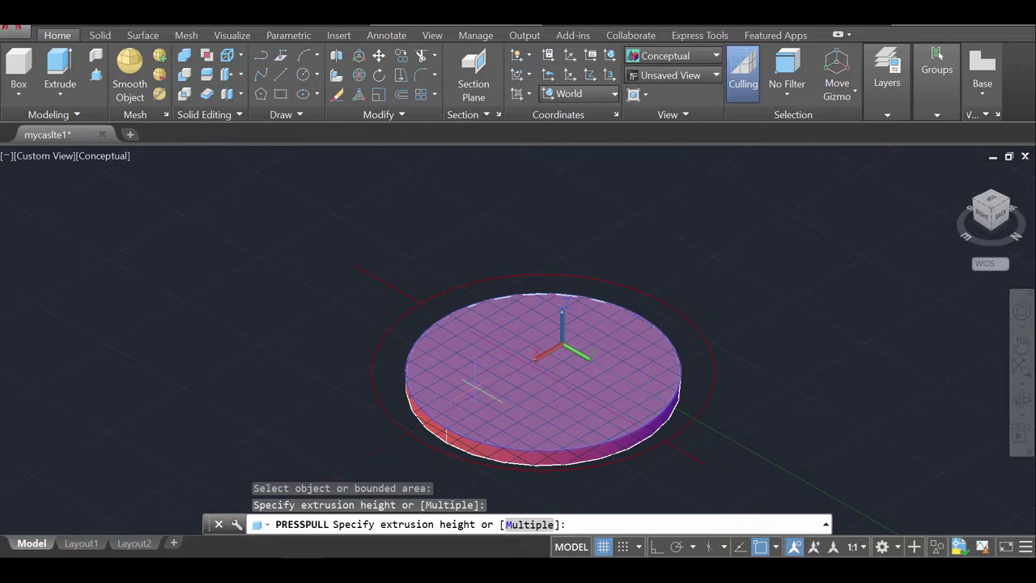
pyautogui.press('Return')
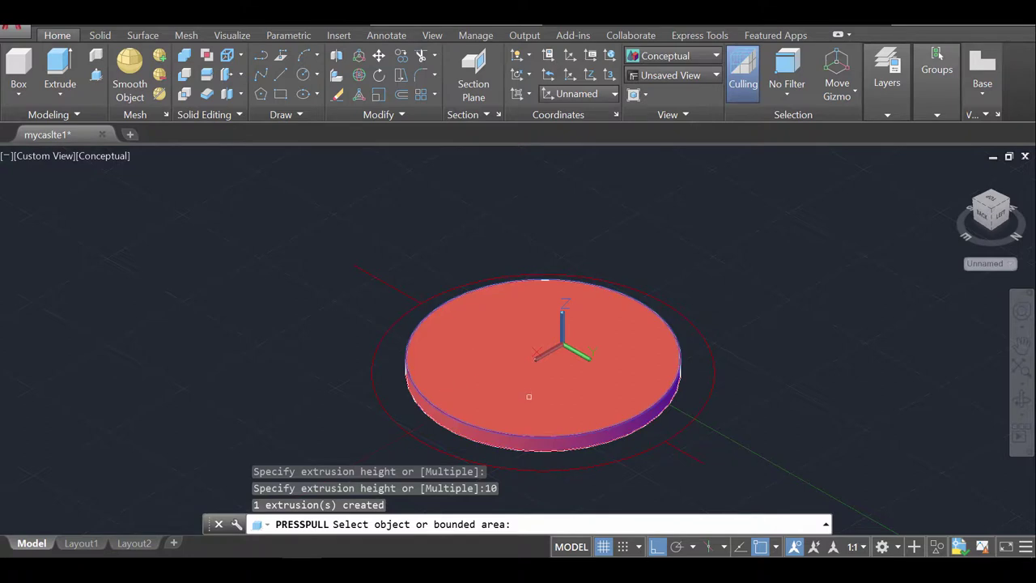
pyautogui.hotkey('ctrl', 'z')
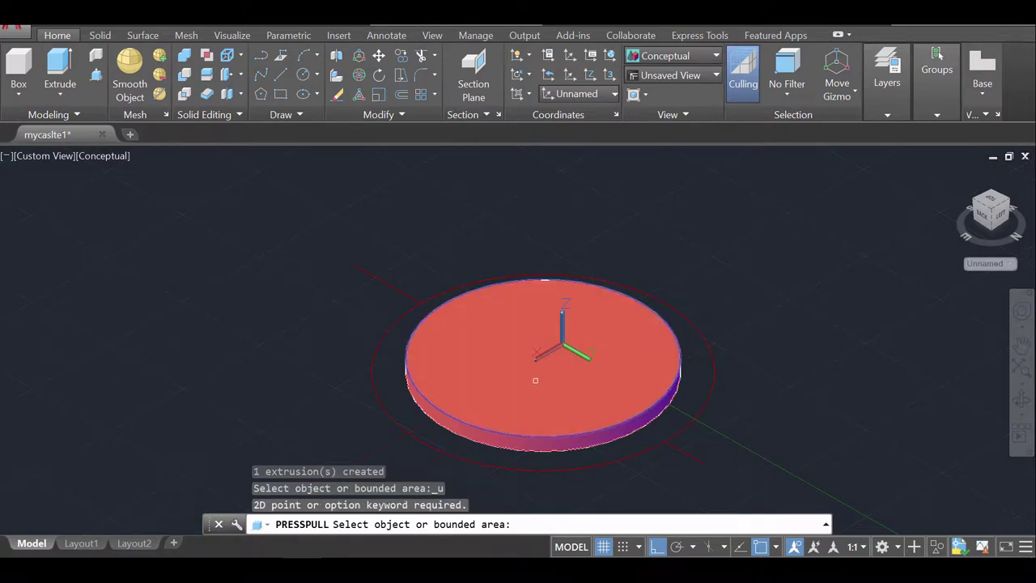
pyautogui.press('Escape')
pyautogui.hotkey('ctrl', 'z')
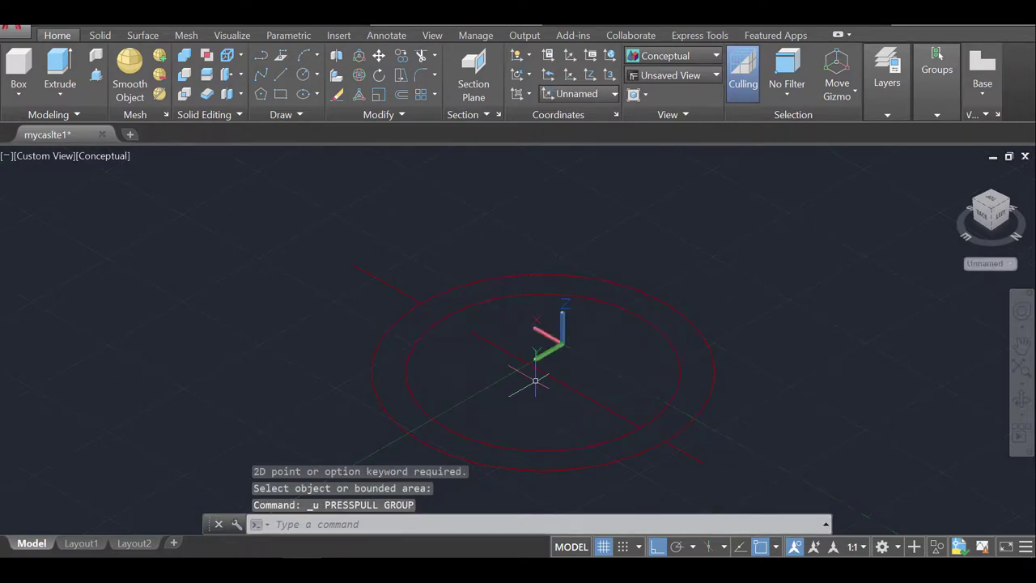
# Presspull the area inside the inner base circle by -10 to form a disc below the sketch plane.
pyautogui.click(95, 74)
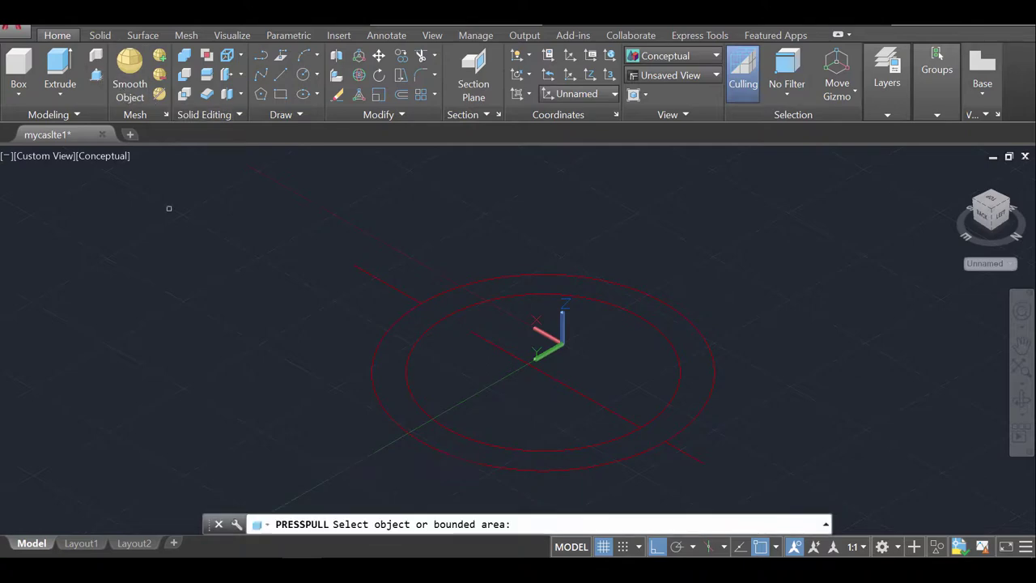
pyautogui.click(498, 399)
pyautogui.click(498, 422)
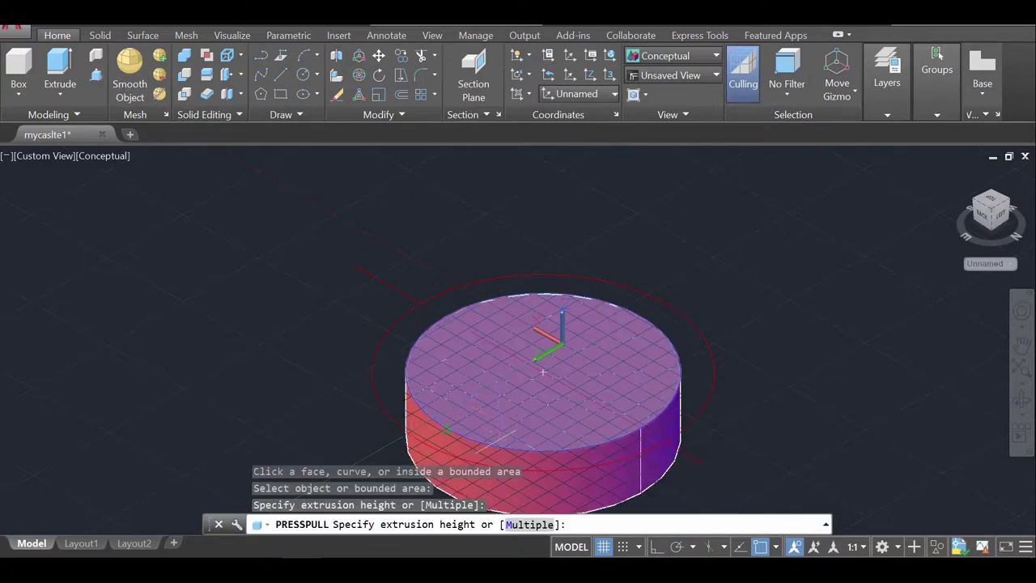
pyautogui.press('Return')
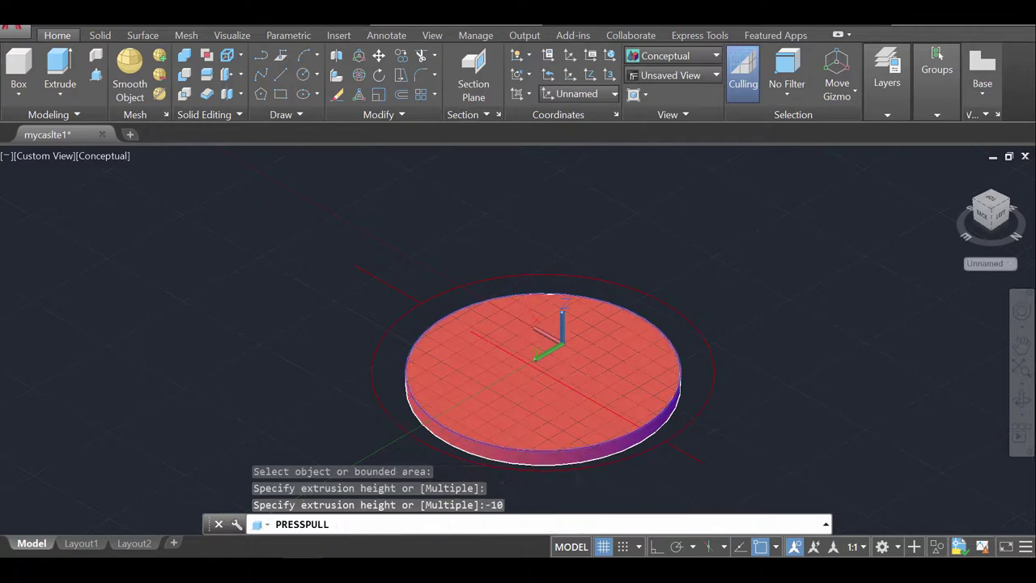
pyautogui.click(1021, 401)
pyautogui.moveTo(653, 423)
pyautogui.mouseDown()
pyautogui.moveTo(645, 382)
pyautogui.moveTo(653, 372)
pyautogui.moveTo(648, 418)
pyautogui.mouseUp()
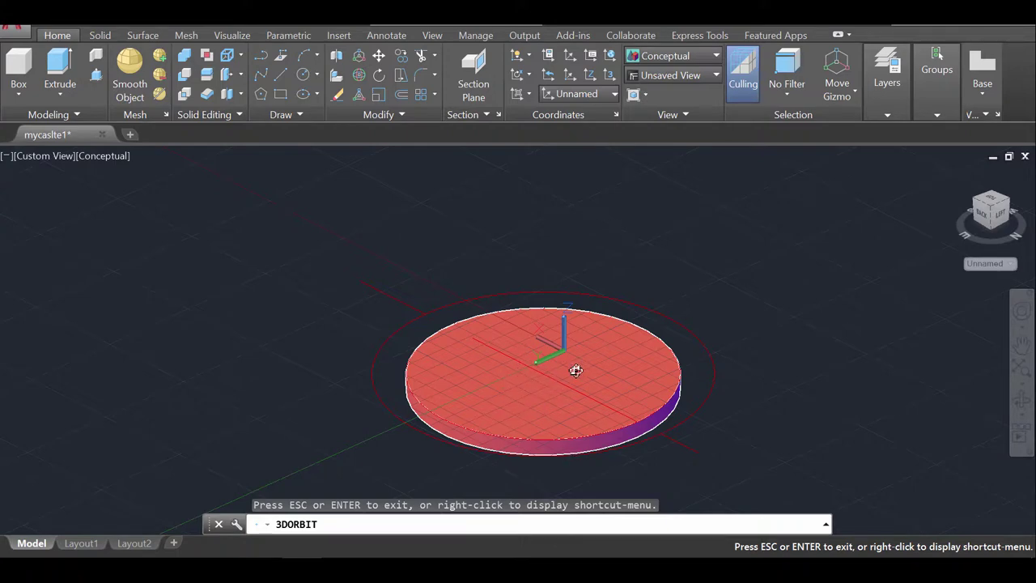
pyautogui.press('Escape')
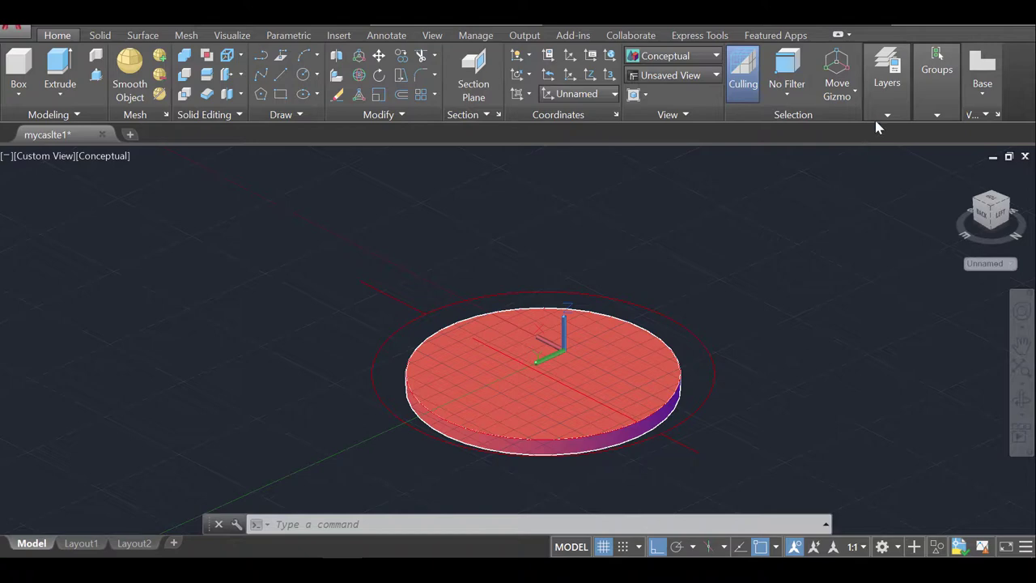
# Create a new layer named Tower Base and set its color to cyan.
pyautogui.click(550, 520)
pyautogui.write('layer')
pyautogui.press('Return')
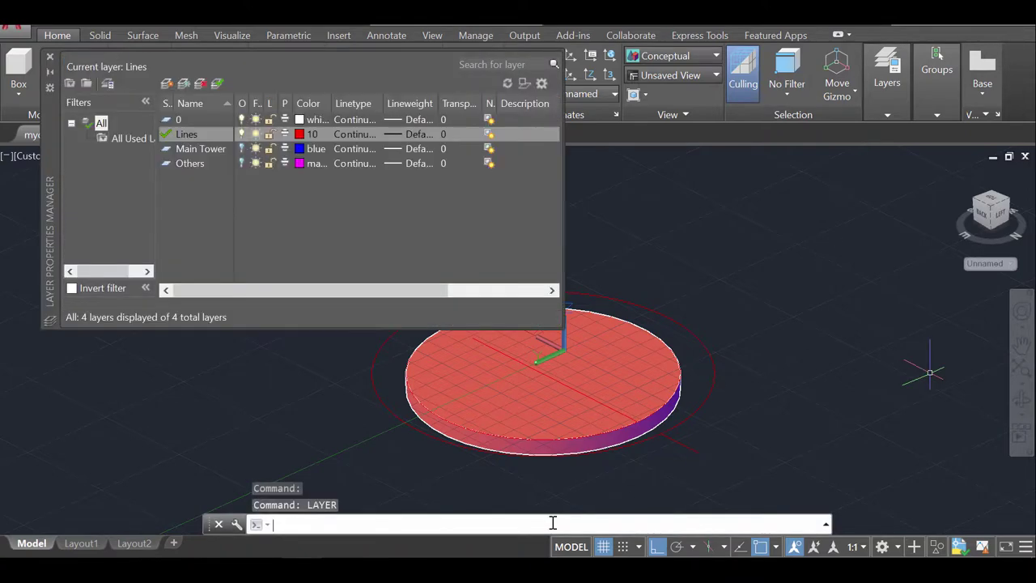
pyautogui.click(166, 84)
pyautogui.write('Tower Base')
pyautogui.press('Return')
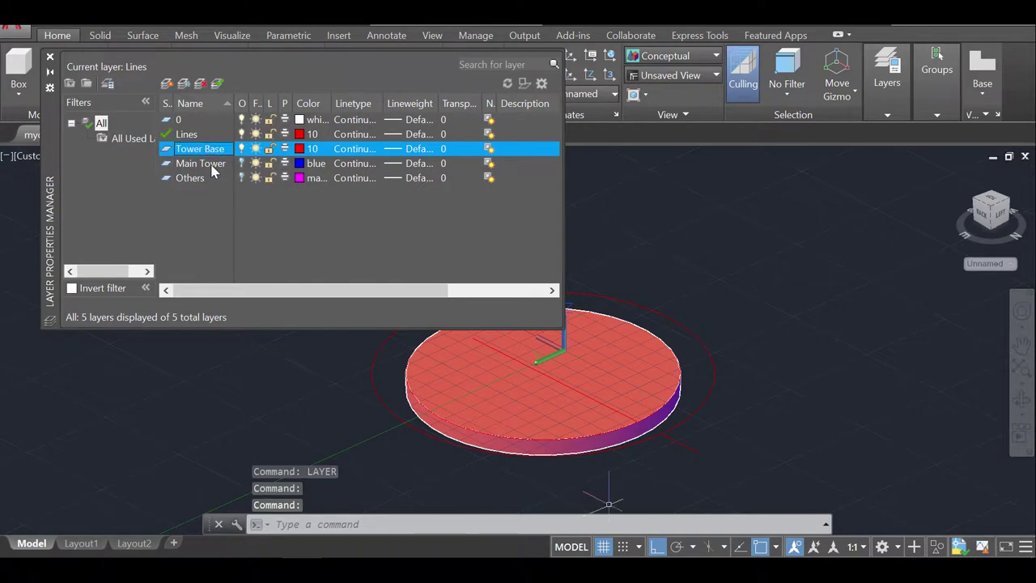
pyautogui.click(301, 151)
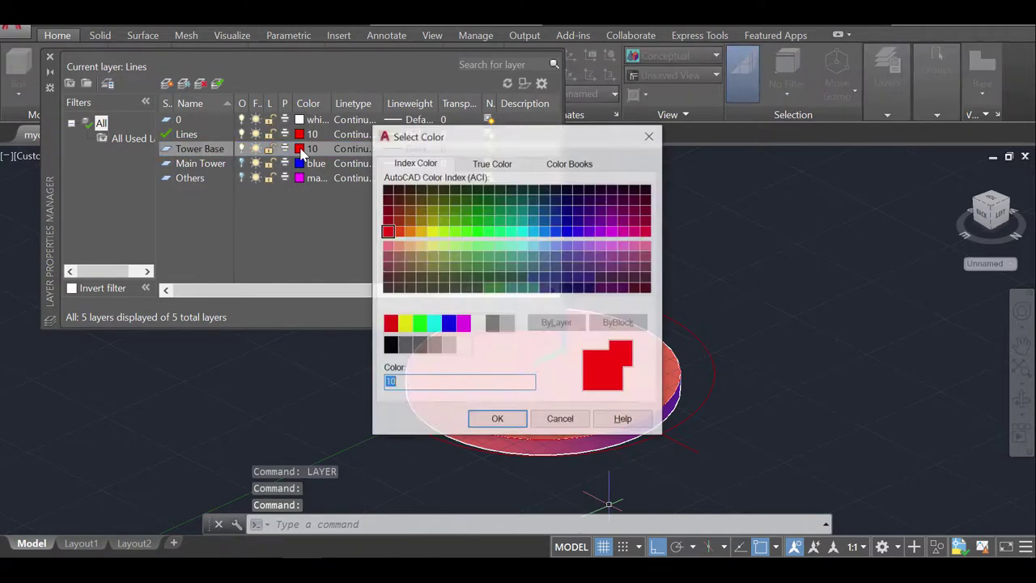
pyautogui.click(440, 330)
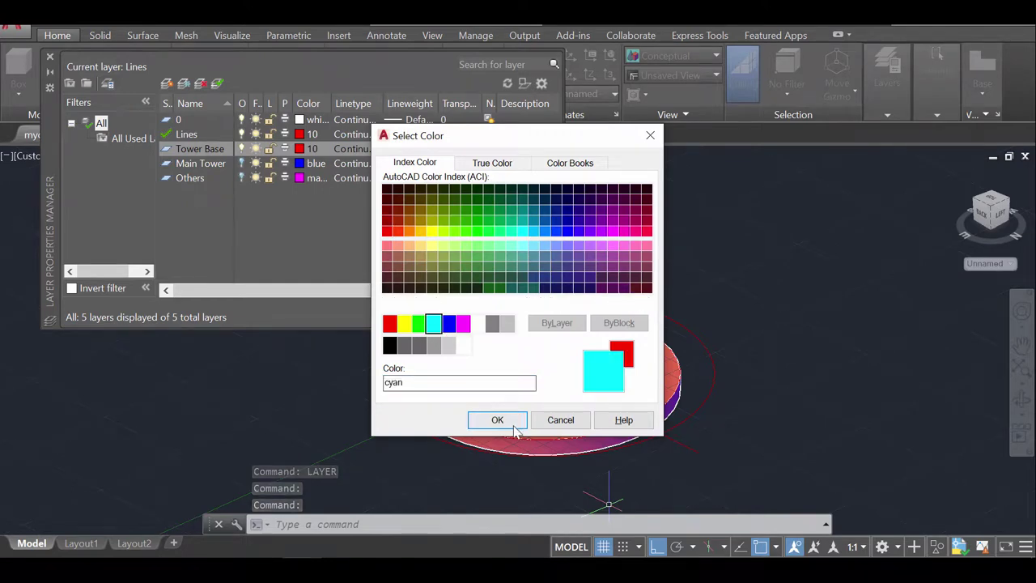
pyautogui.click(496, 419)
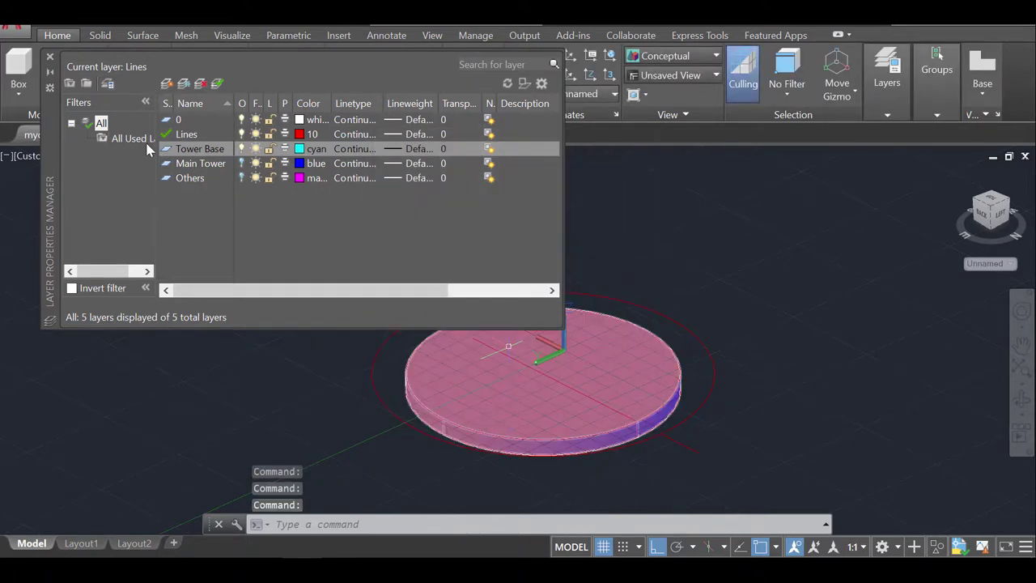
pyautogui.click(50, 57)
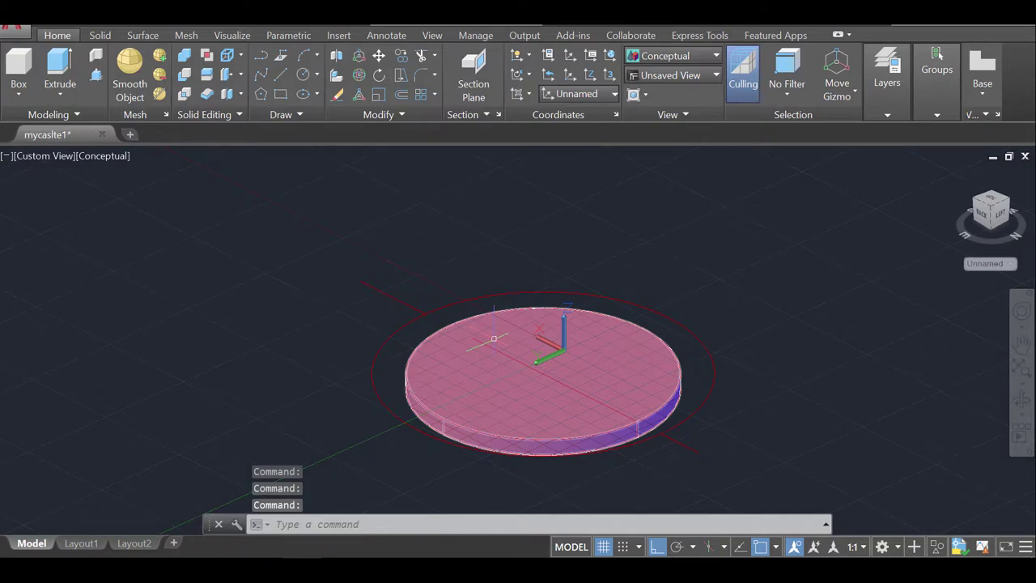
# Move the extruded disc to the Tower Base layer and clear the selection.
pyautogui.press('Escape')
pyautogui.click(652, 393)
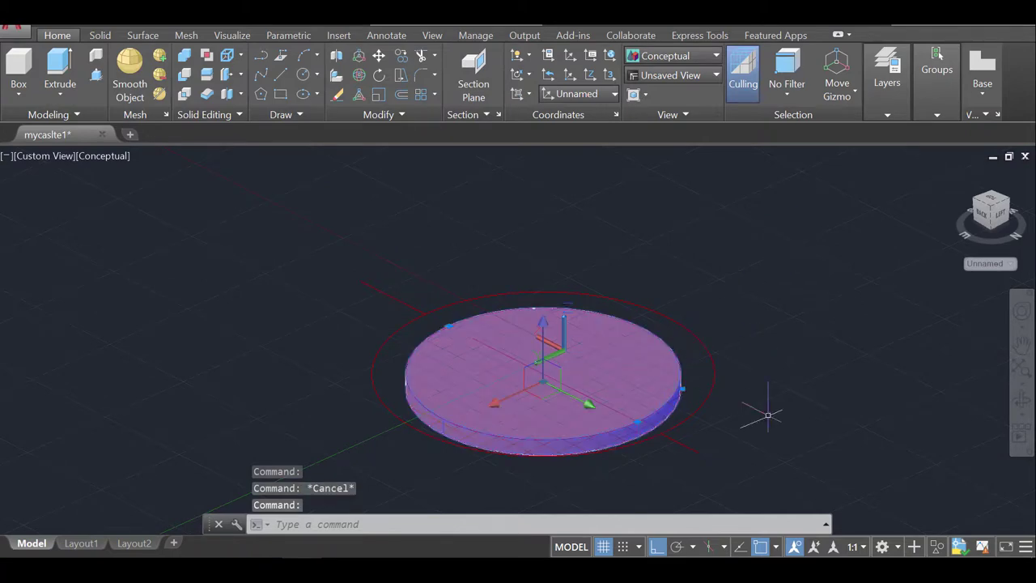
pyautogui.press('Escape')
pyautogui.click(678, 435)
pyautogui.click(887, 115)
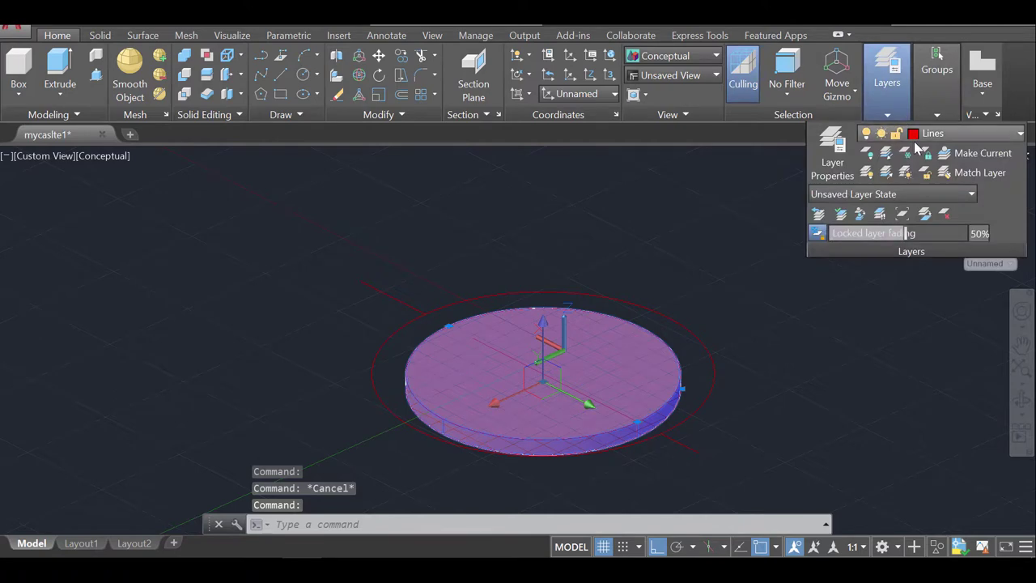
pyautogui.click(965, 140)
pyautogui.click(943, 230)
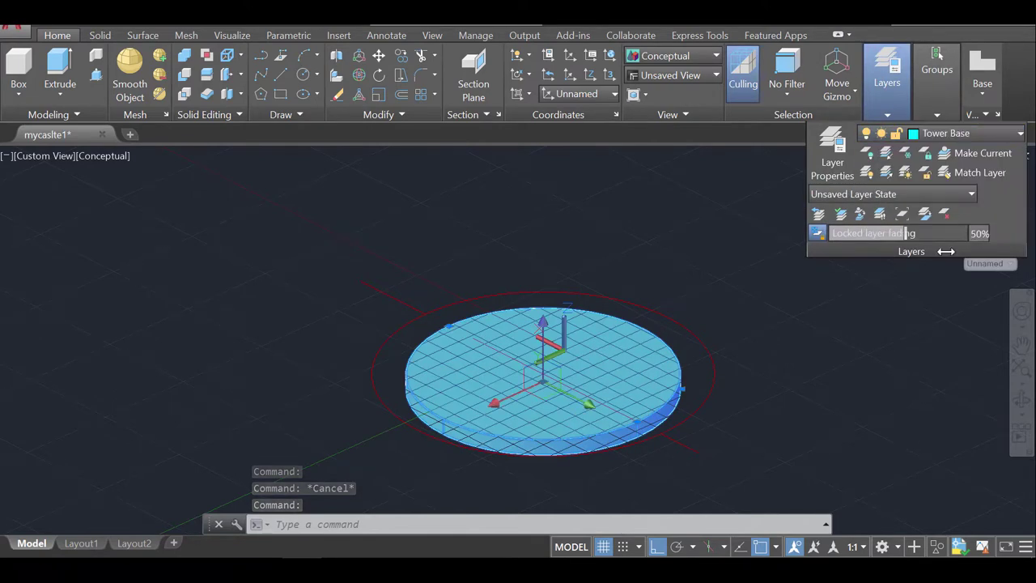
pyautogui.press('Escape')
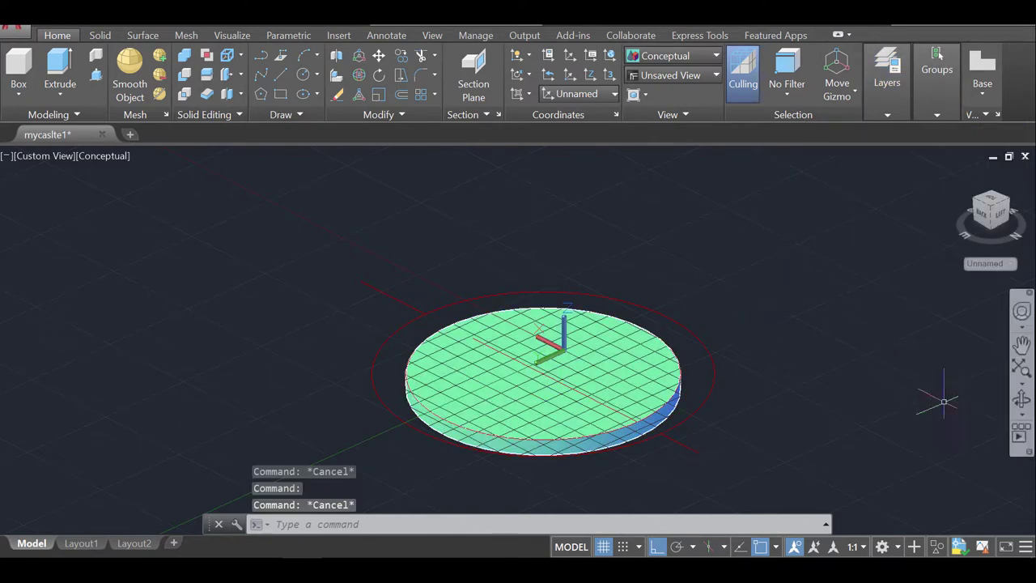
# Switch to the top view and turn off the Tower Base layer.
pyautogui.click(991, 202)
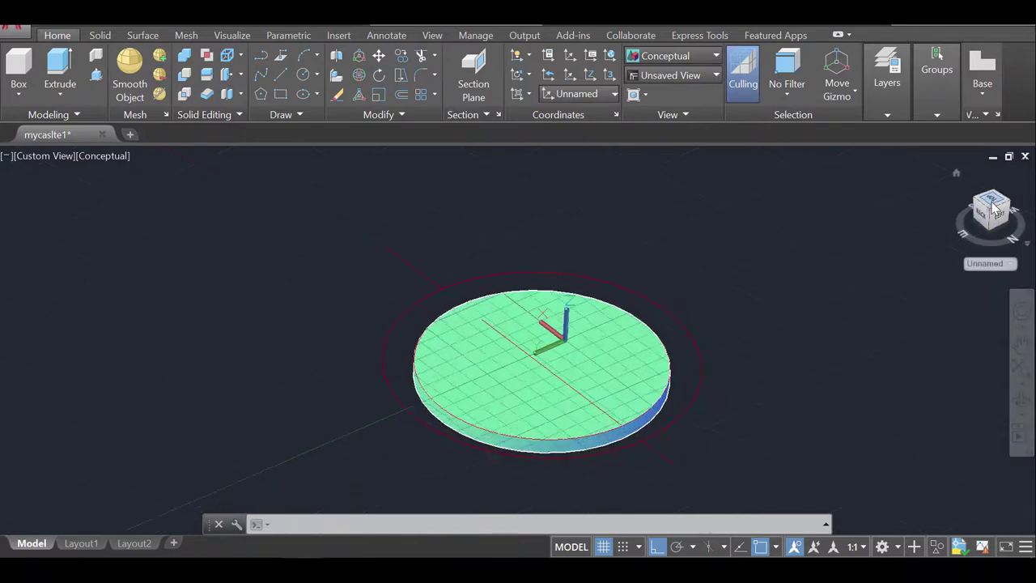
pyautogui.click(886, 81)
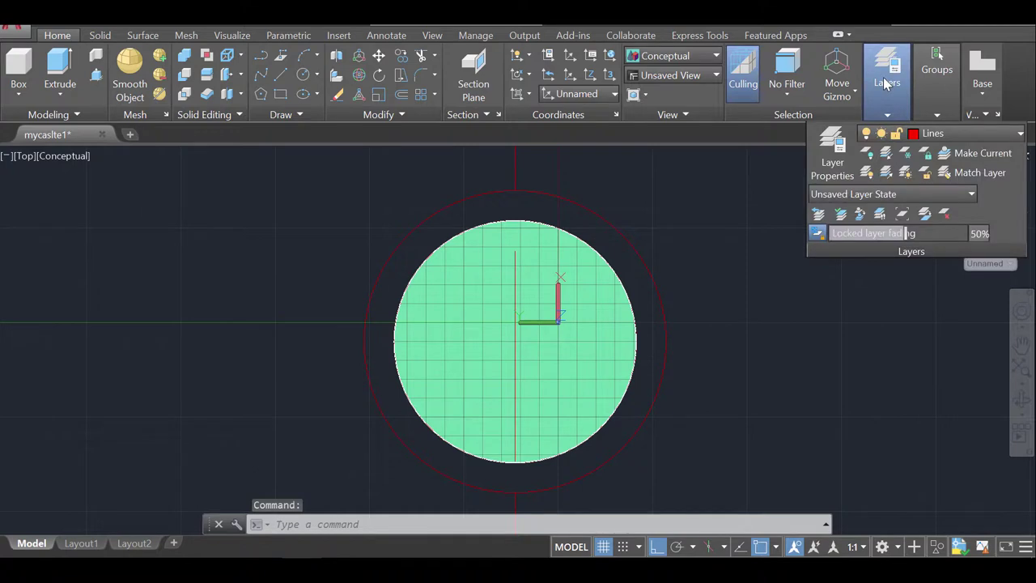
pyautogui.click(809, 171)
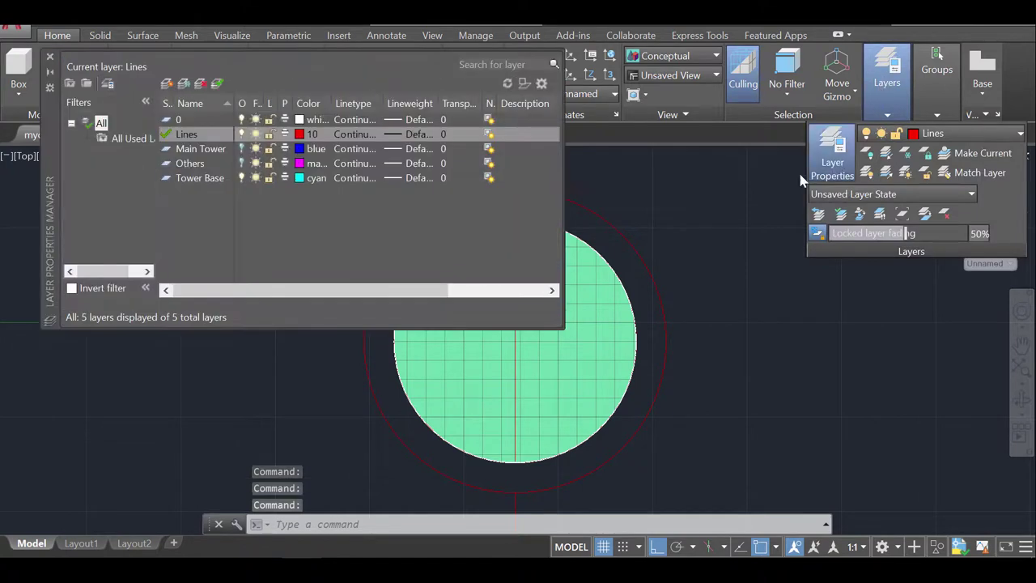
pyautogui.click(241, 178)
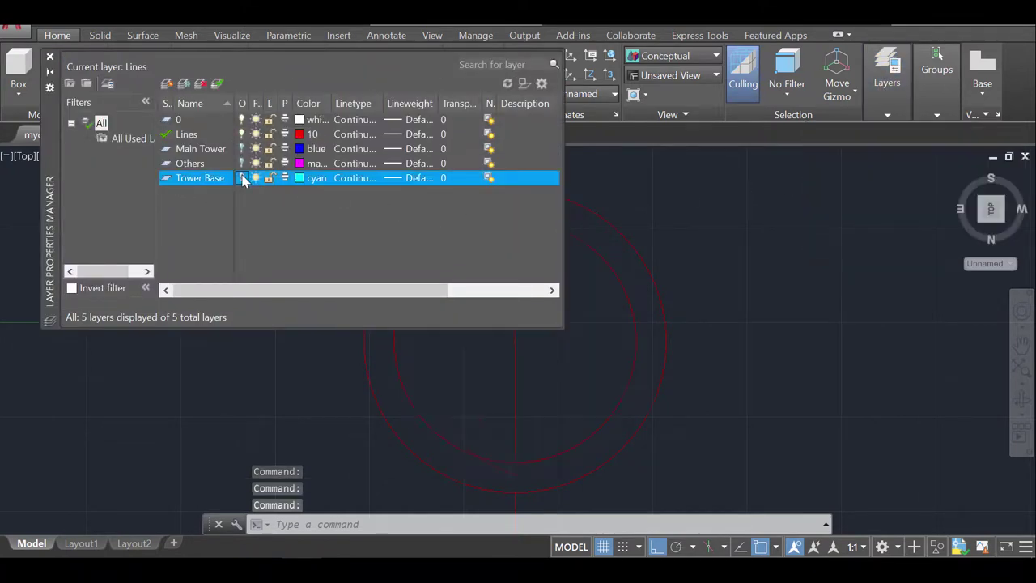
pyautogui.click(49, 56)
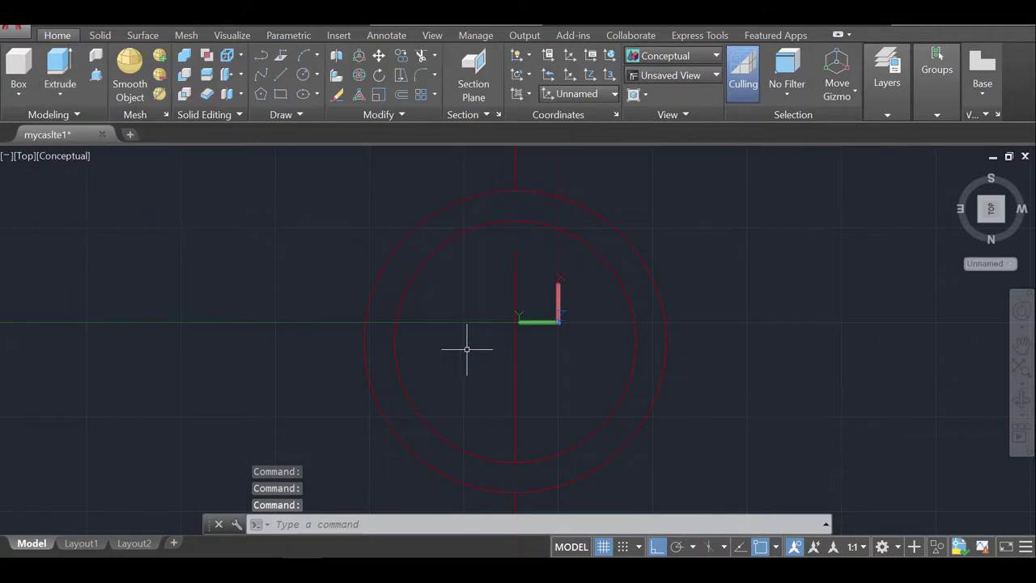
# Start the Circle command and open the layer controls.
pyautogui.write('c')
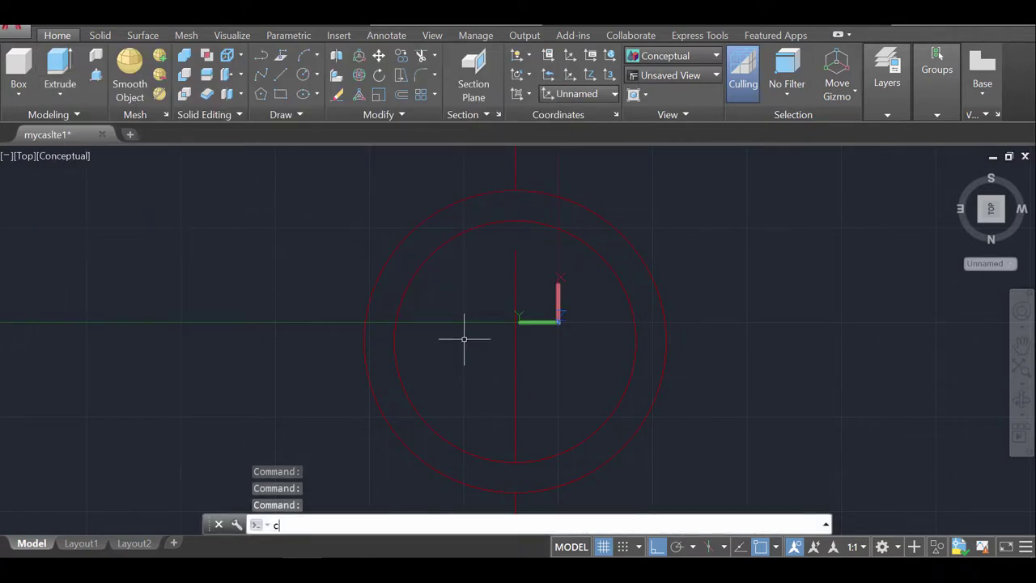
pyautogui.press('Return')
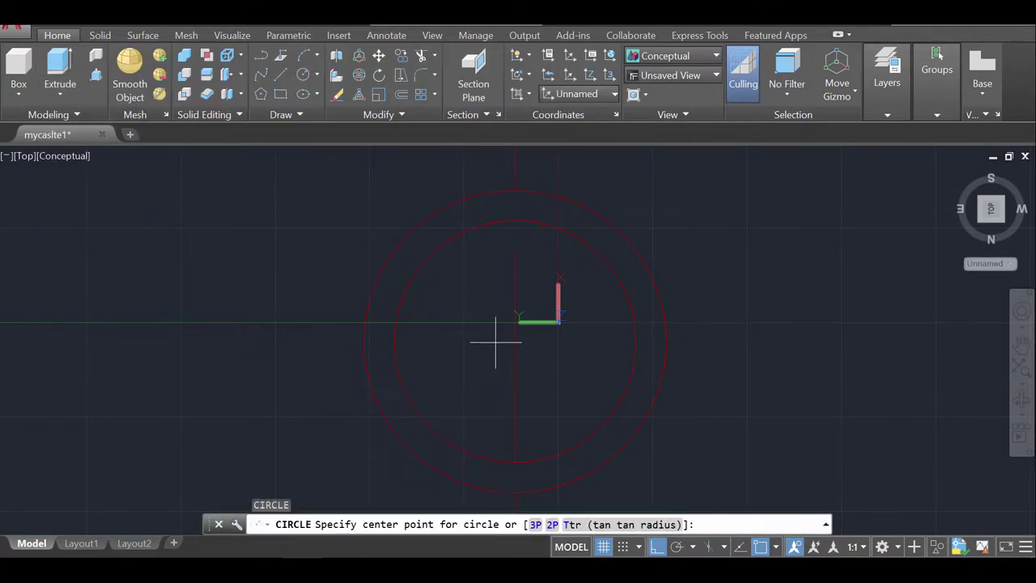
pyautogui.click(878, 118)
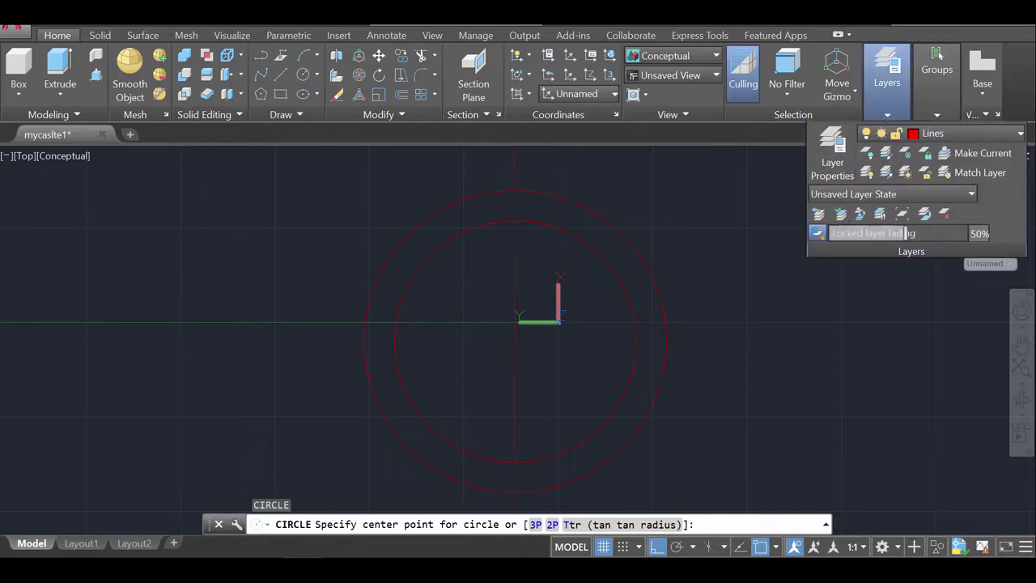
pyautogui.press('Escape')
pyautogui.keyDown('shift'); pyautogui.rightClick(538, 355); pyautogui.keyUp('shift')
pyautogui.click(566, 378)
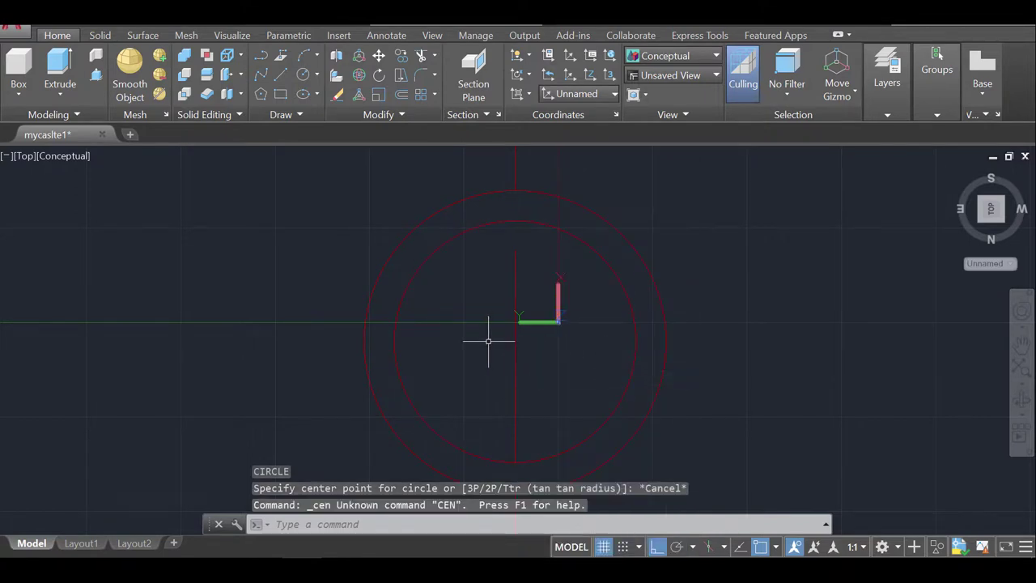
pyautogui.press('Escape')
# Draw a circle of radius 60 at the common centre of the two concentric circles.
pyautogui.write('c')
pyautogui.press('Return')
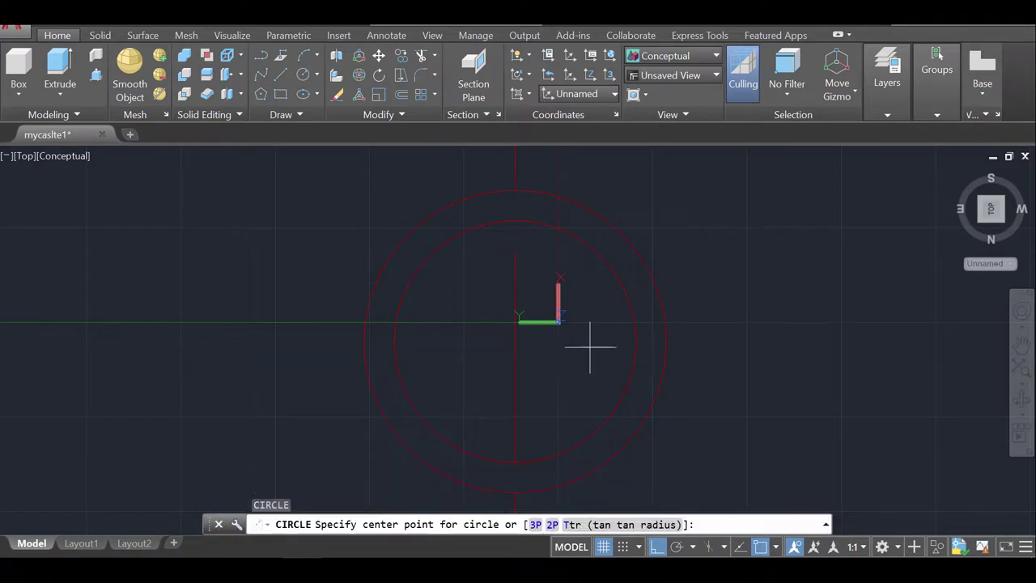
pyautogui.click(515, 341)
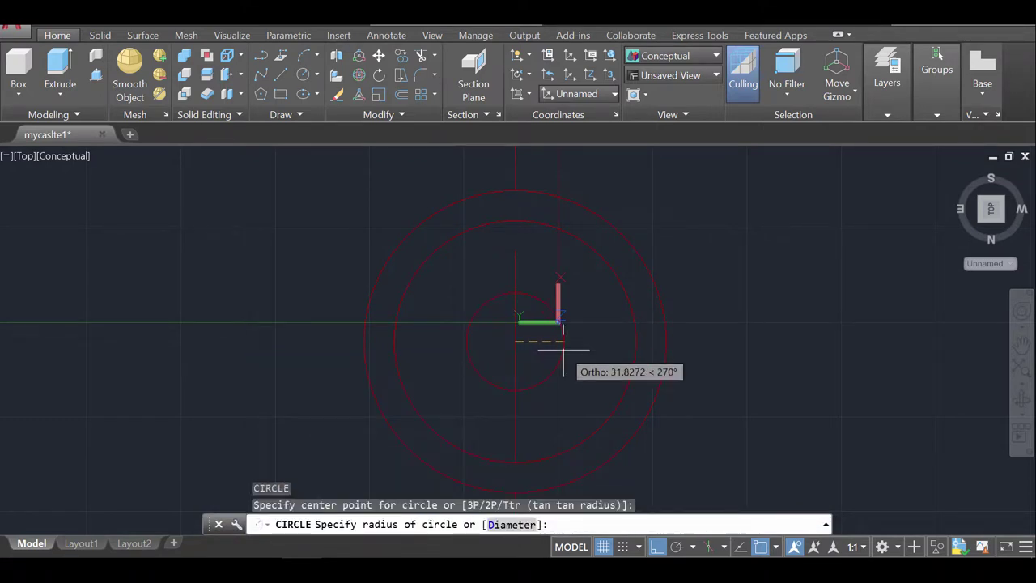
pyautogui.write('60')
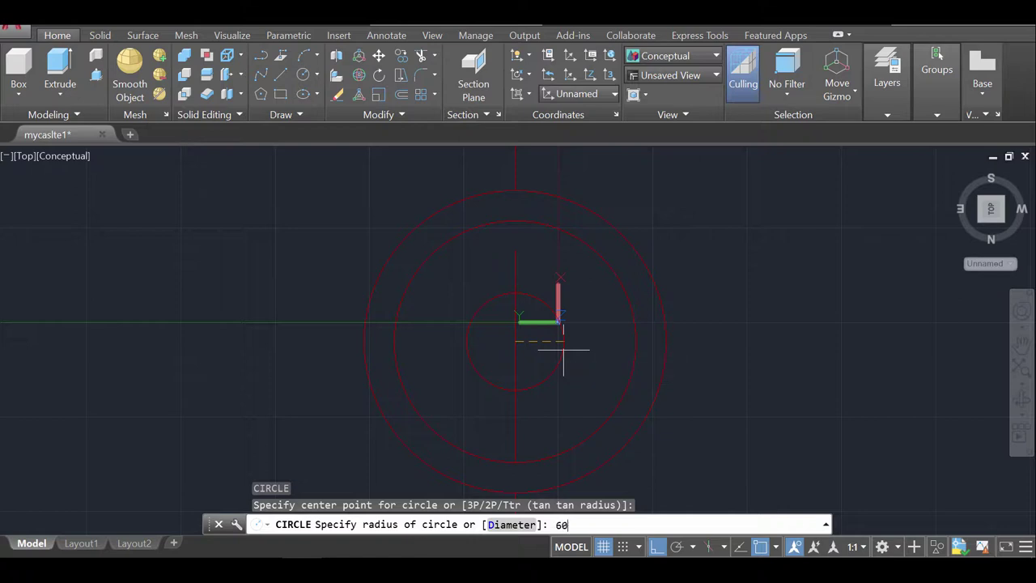
pyautogui.press('Return')
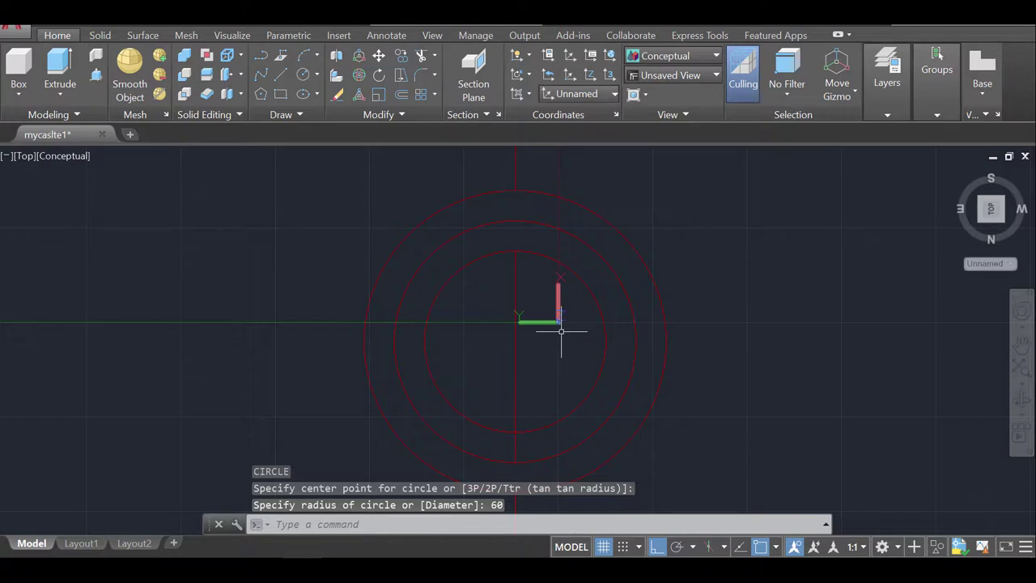
# Presspull the ring between the two innermost circles downward into a tall hollow cylinder forming the tower body.
pyautogui.click(1021, 390)
pyautogui.moveTo(710, 362); pyautogui.dragTo(698, 286)
pyautogui.press('Escape')
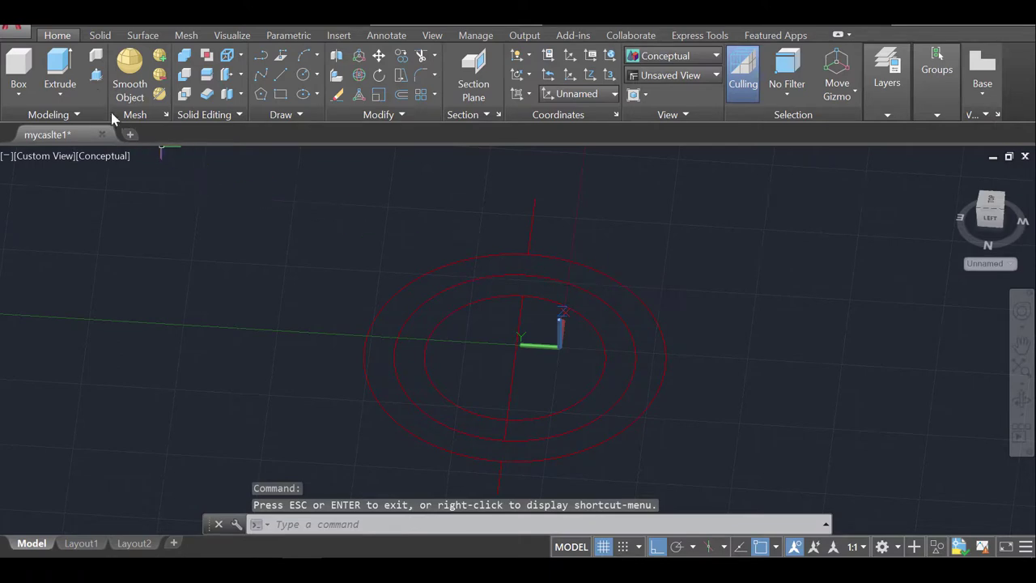
pyautogui.click(95, 79)
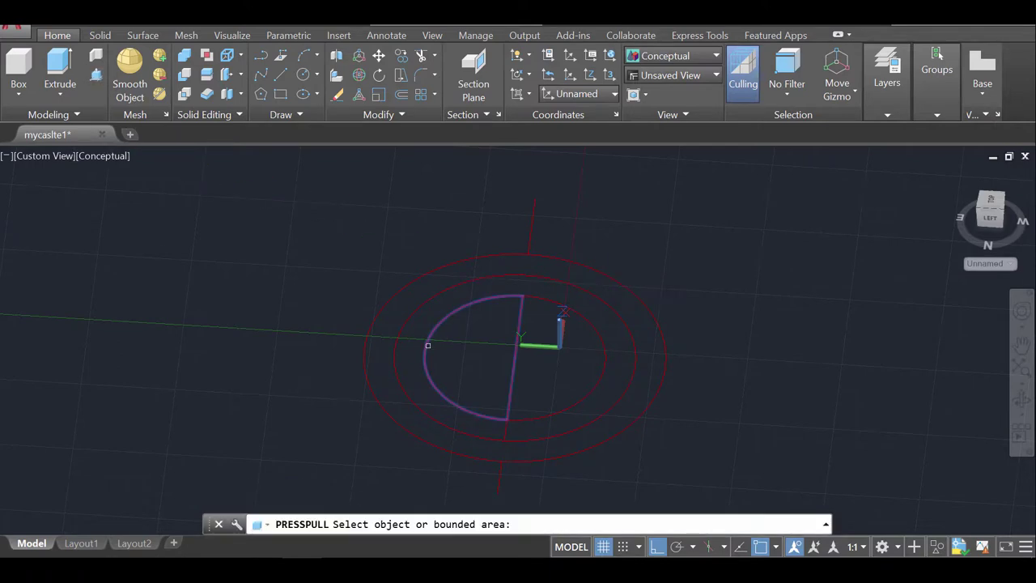
pyautogui.click(418, 333)
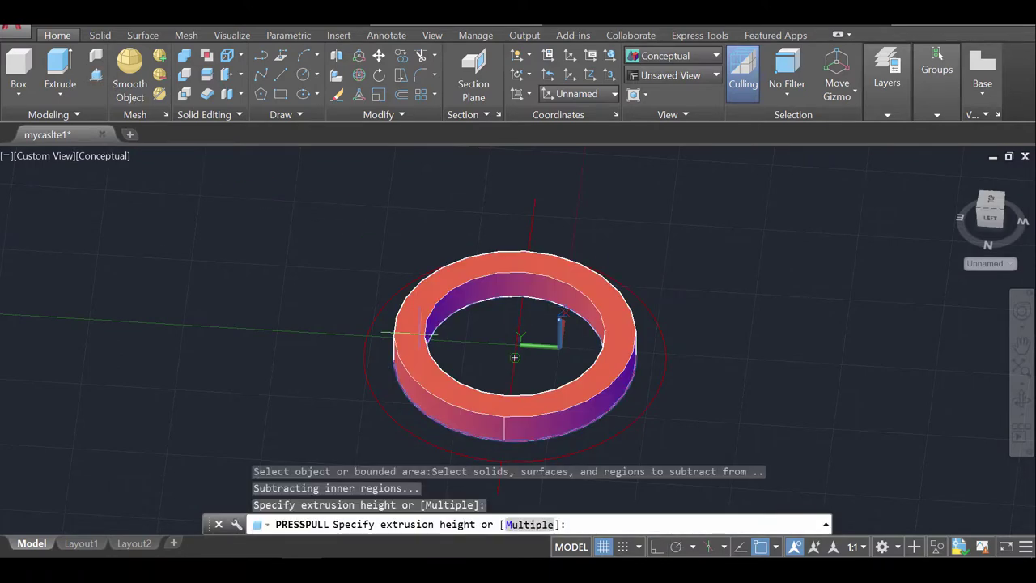
pyautogui.moveTo(410, 425); pyautogui.dragTo(482, 236, button='middle')
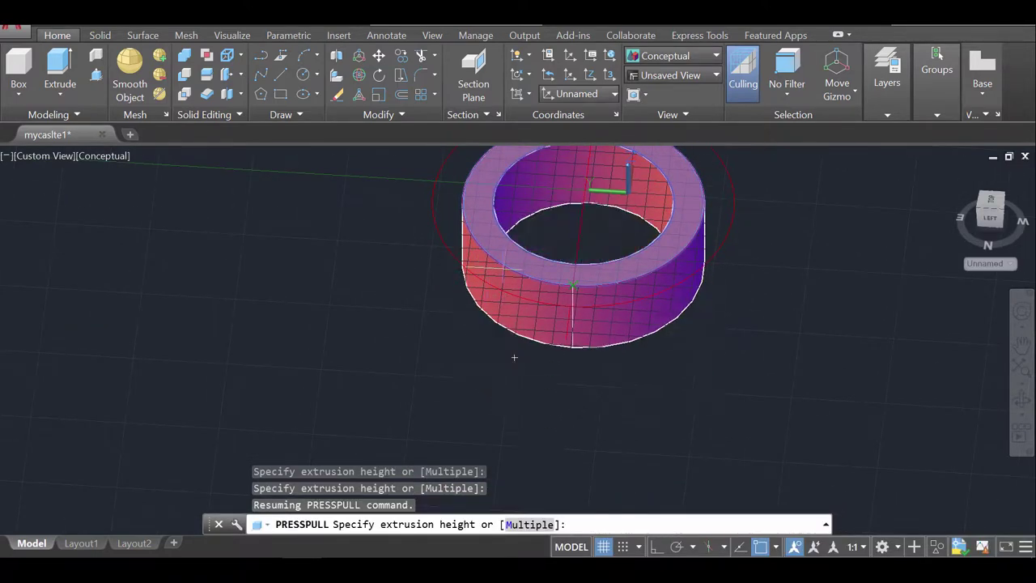
pyautogui.moveTo(499, 402); pyautogui.dragTo(500, 356, button='middle')
pyautogui.scroll(-4, 500, 356)
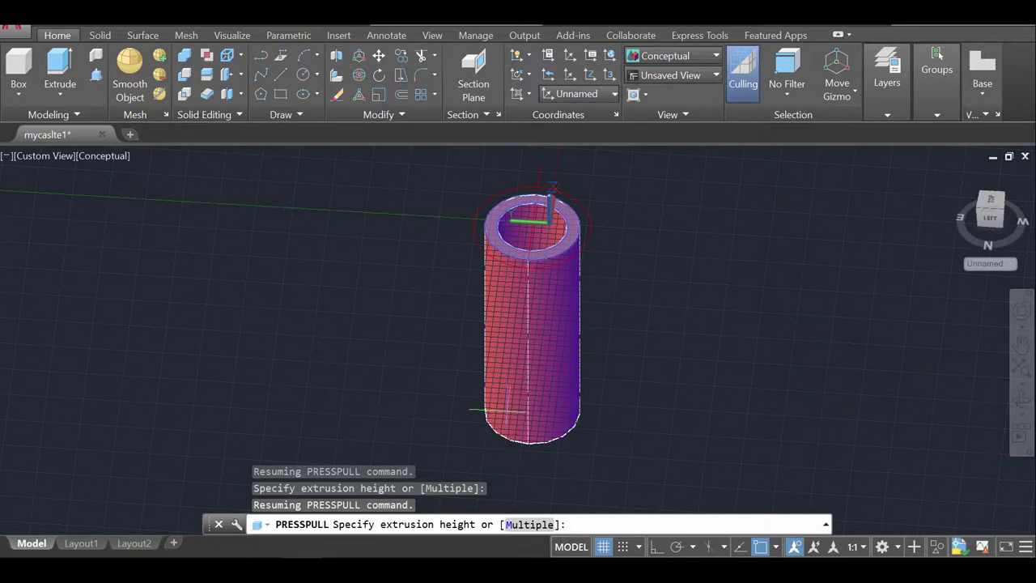
pyautogui.click(507, 410)
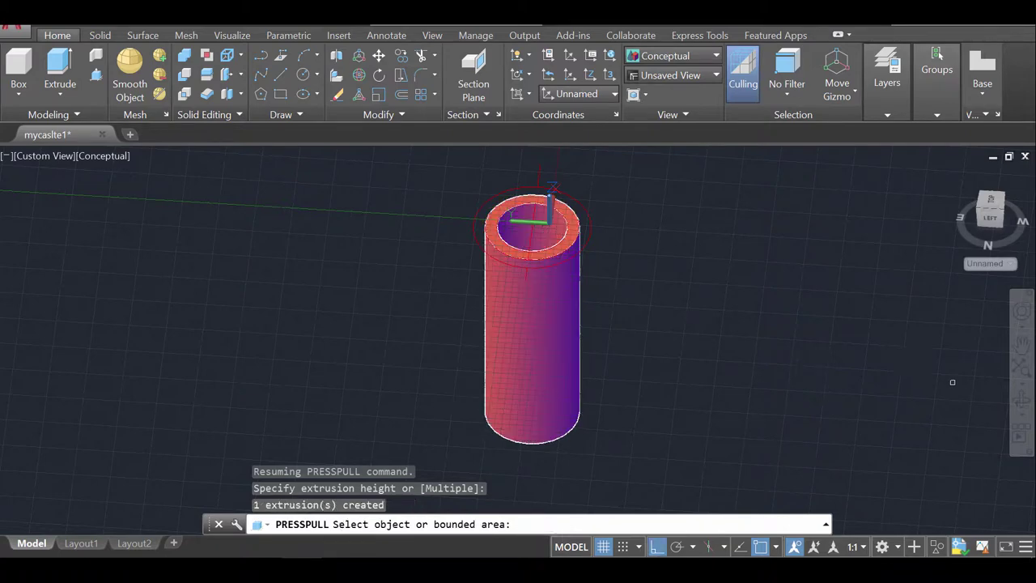
pyautogui.click(1018, 395)
pyautogui.moveTo(742, 356); pyautogui.dragTo(720, 344)
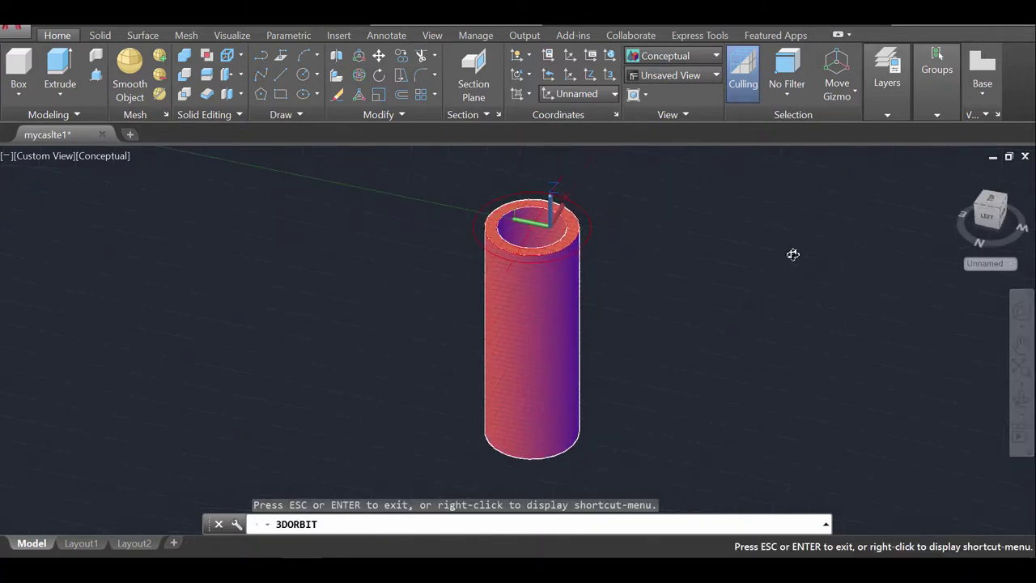
pyautogui.press('Escape')
pyautogui.write('laye')
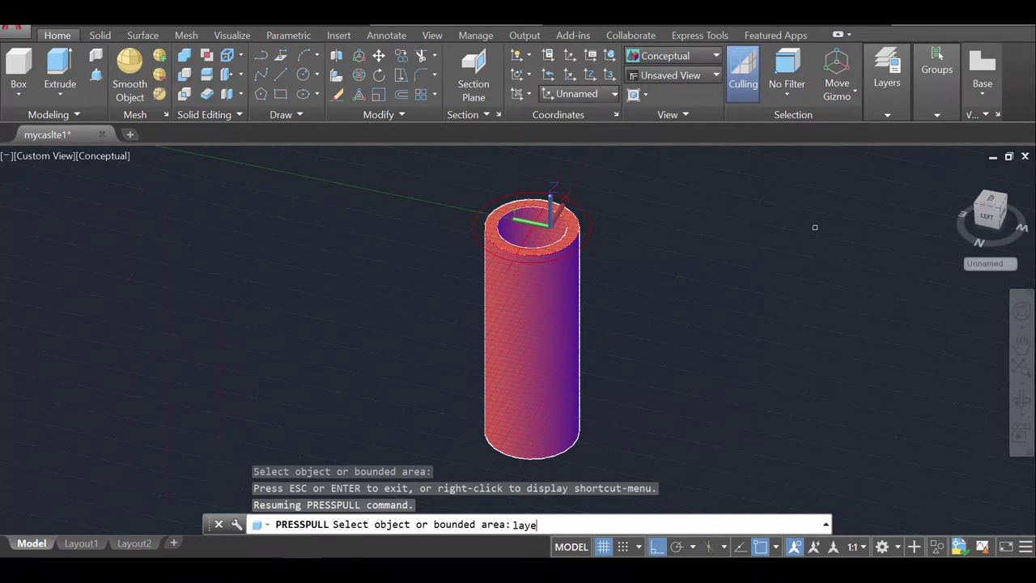
pyautogui.write('r')
pyautogui.press('Return')
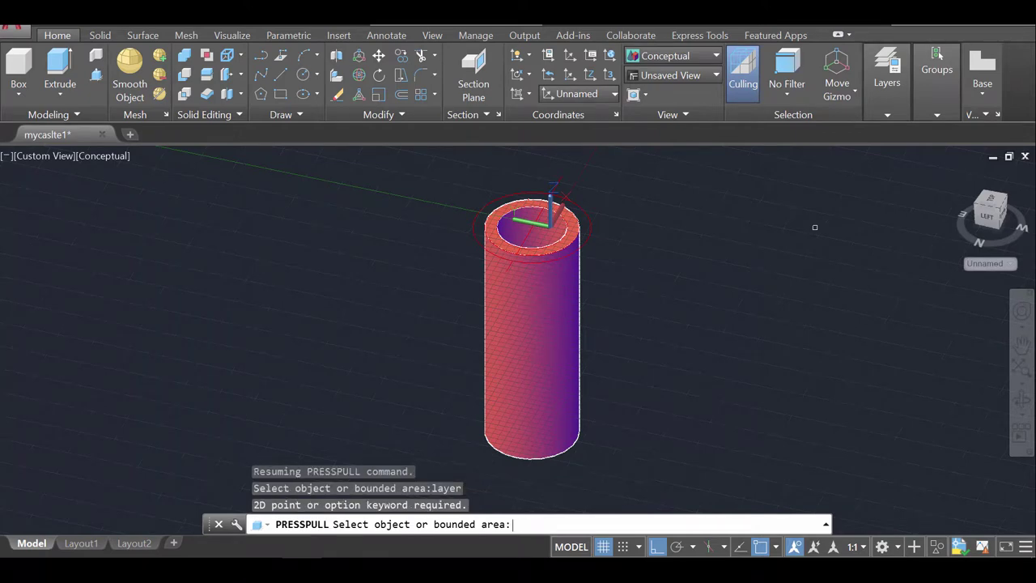
pyautogui.press('Escape')
# Turn on the Main Tower, Others and Tower Base layers.
pyautogui.moveTo(887, 77)
pyautogui.click(832, 158)
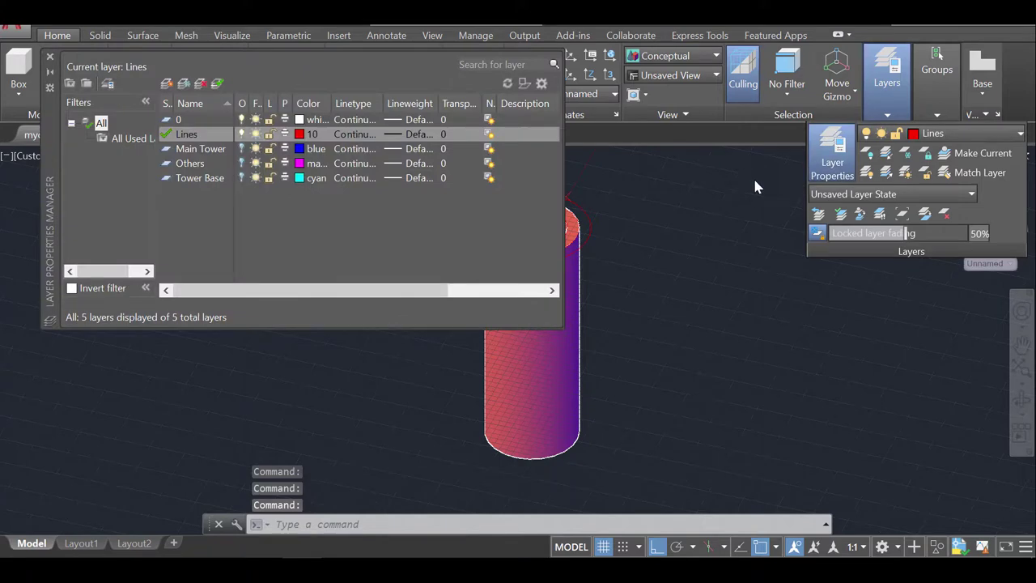
pyautogui.click(238, 149)
pyautogui.click(238, 163)
pyautogui.click(238, 178)
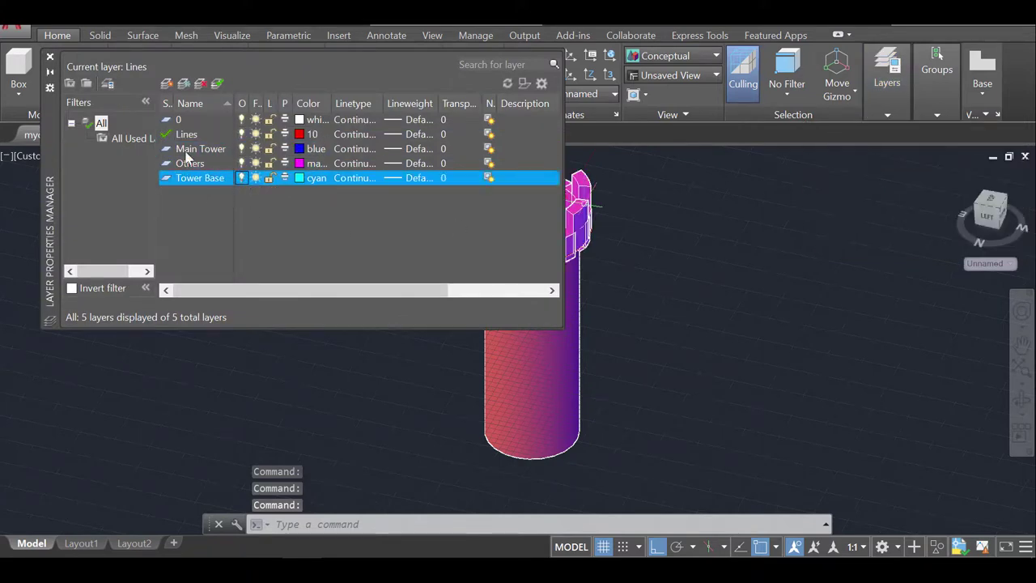
pyautogui.click(50, 59)
# Switch to a straight side view of the tower from the Left face and align the UCS with that view.
pyautogui.click(1022, 411)
pyautogui.moveTo(669, 326); pyautogui.dragTo(708, 337)
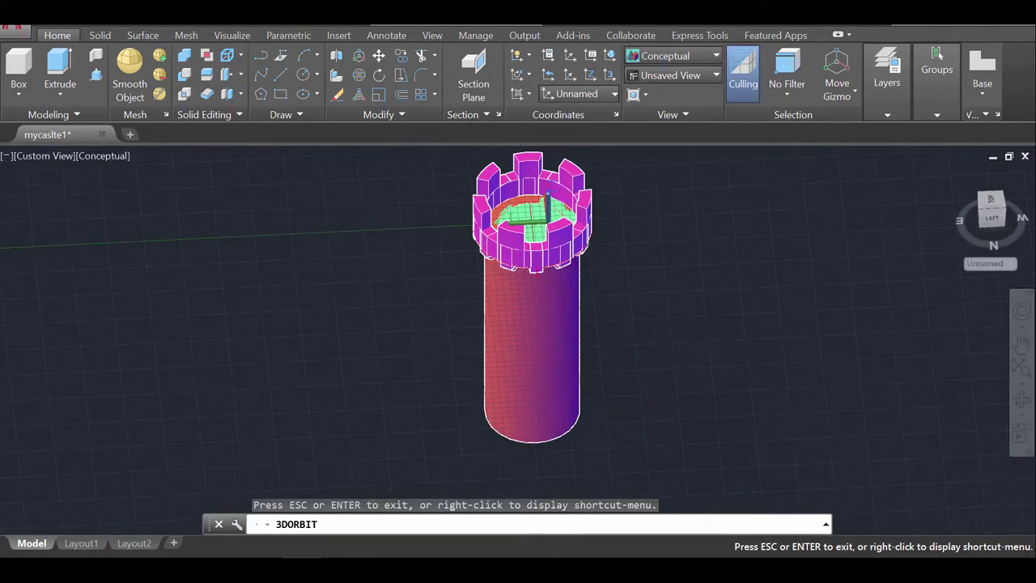
pyautogui.press('Escape')
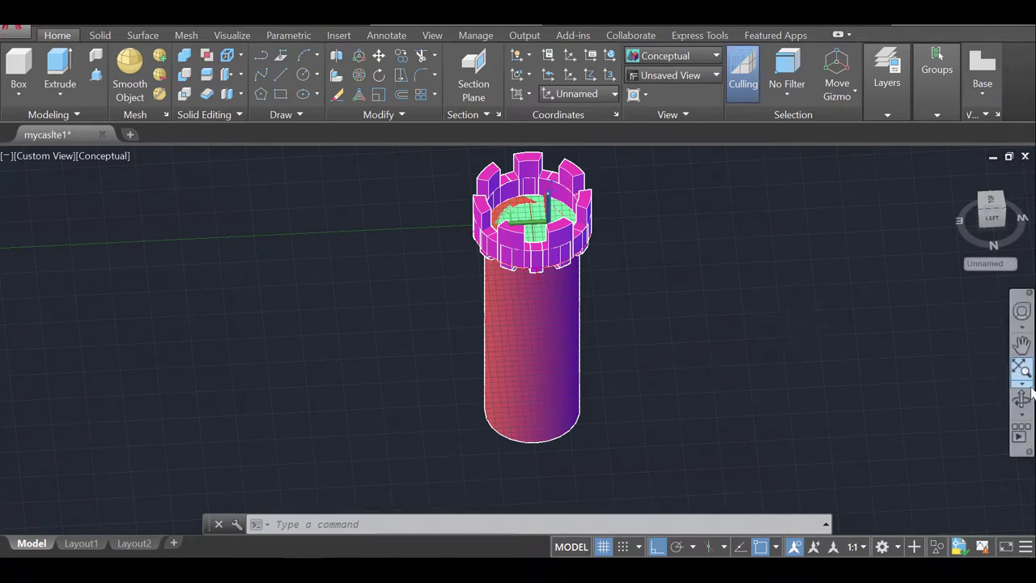
pyautogui.click(1020, 399)
pyautogui.moveTo(627, 386); pyautogui.dragTo(585, 396)
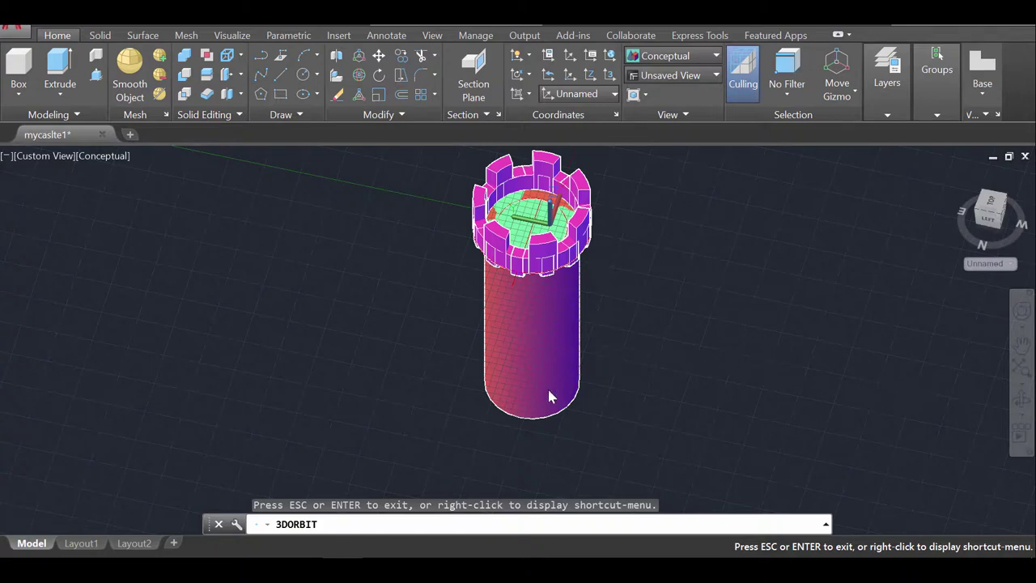
pyautogui.press('Escape')
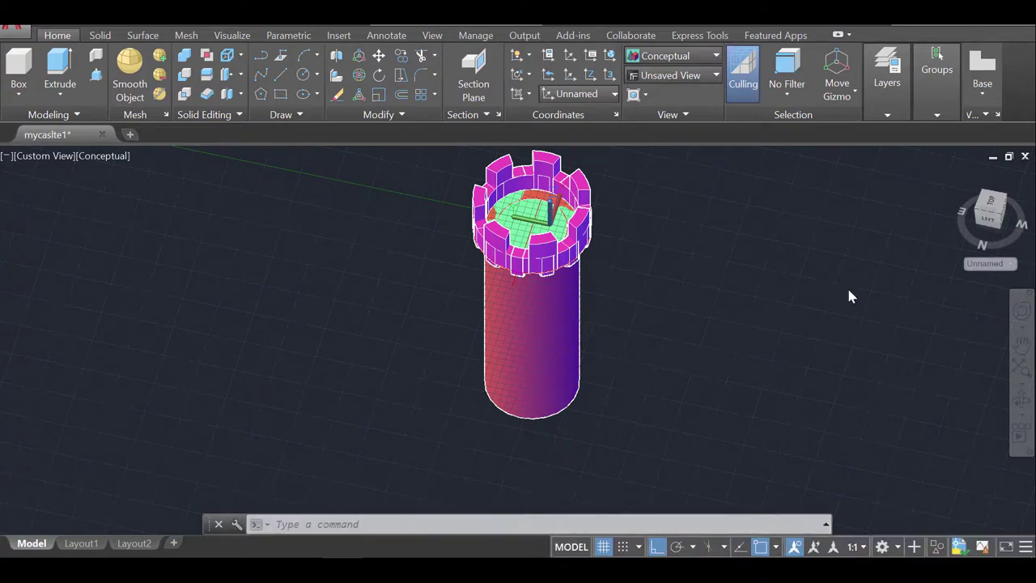
pyautogui.click(988, 223)
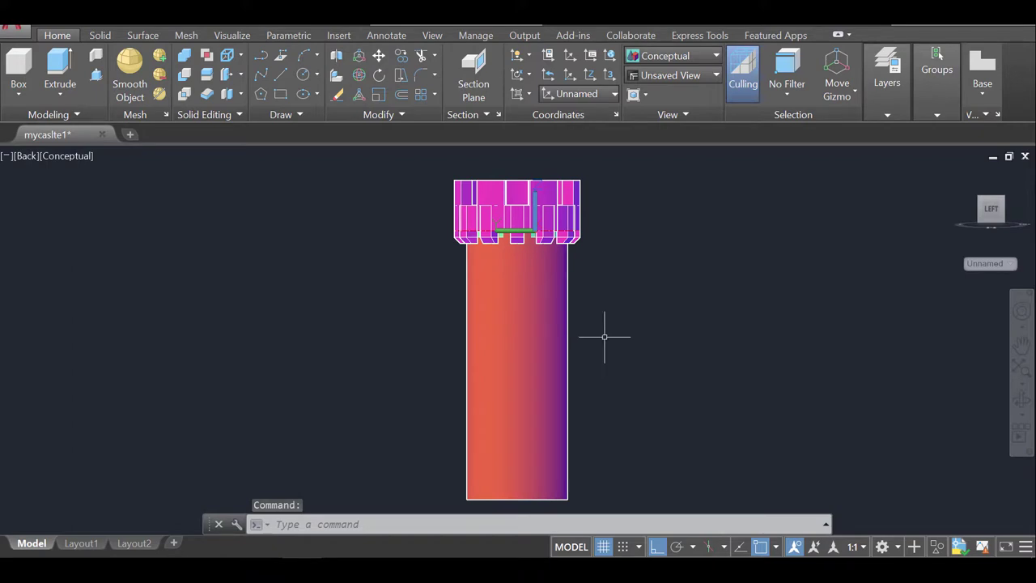
pyautogui.click(530, 94)
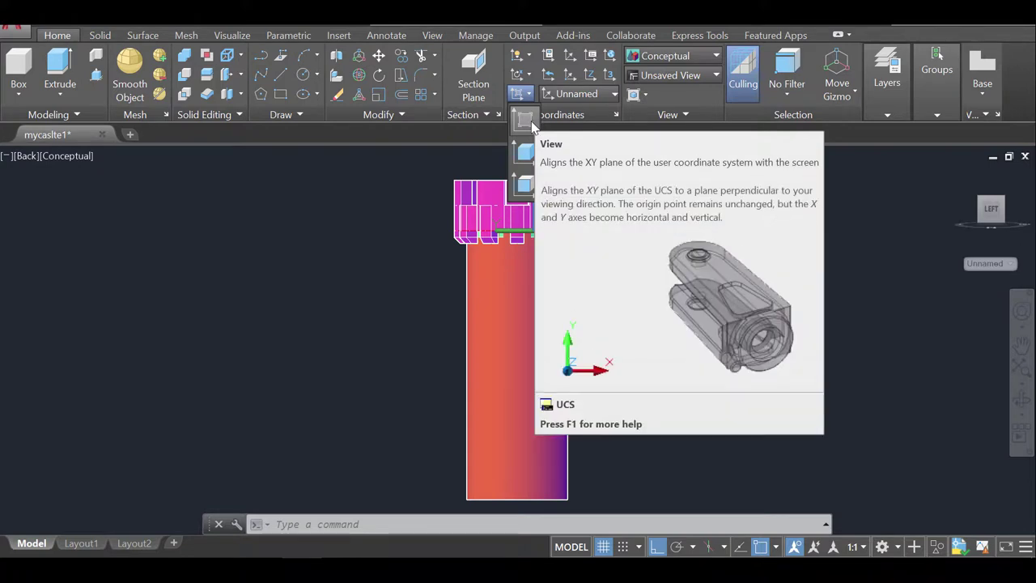
pyautogui.click(527, 122)
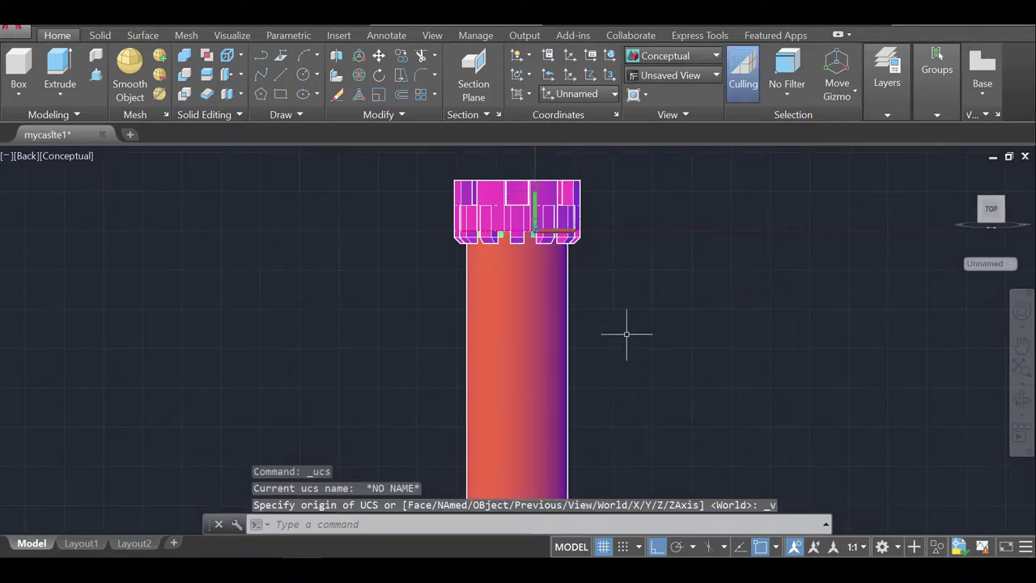
# Draw a closed rectangle 35 wide and 50 high from lines in the empty space beside the tower body.
pyautogui.scroll(1, 509, 363)
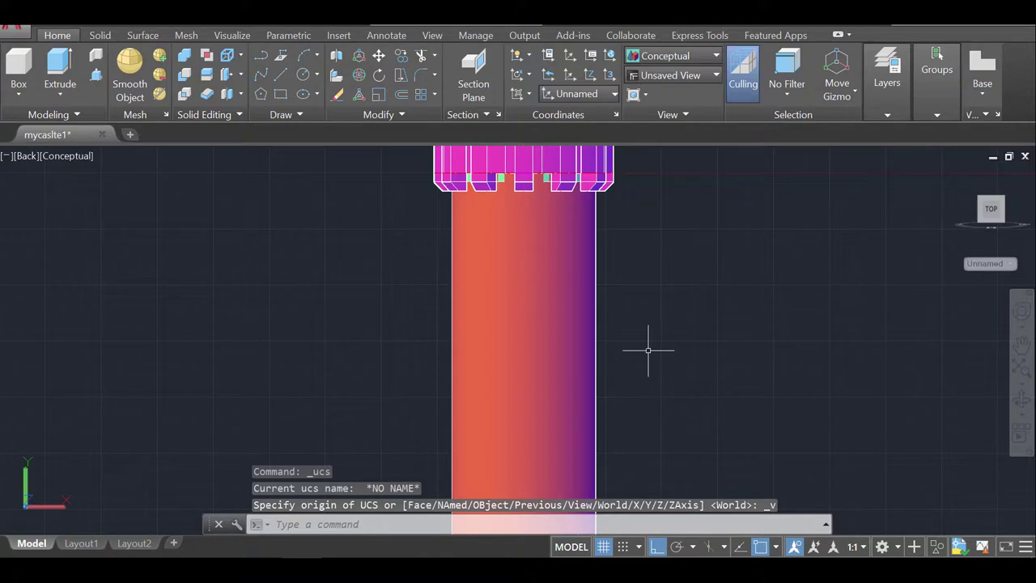
pyautogui.moveTo(652, 346); pyautogui.dragTo(550, 343, button='middle')
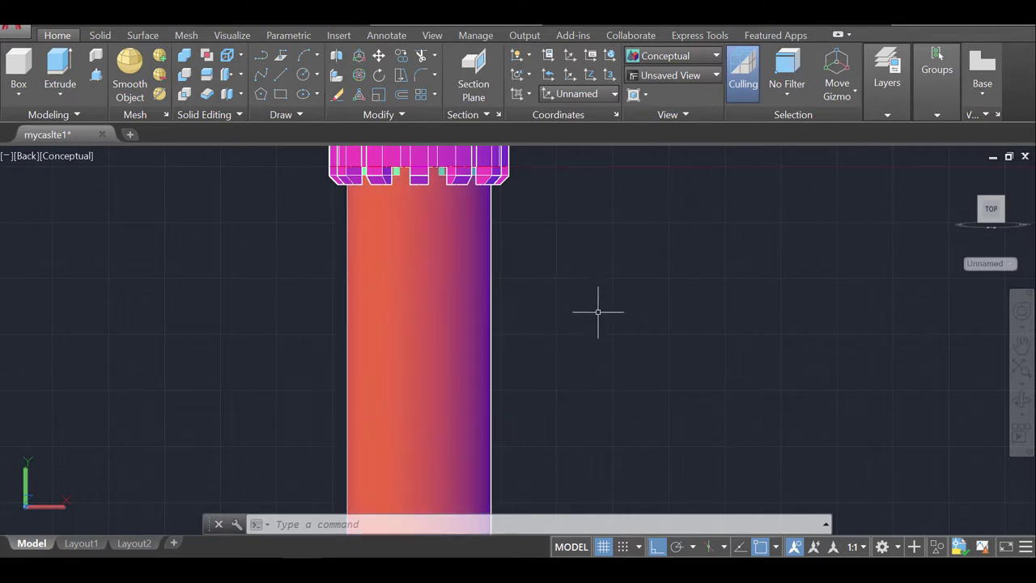
pyautogui.write('l')
pyautogui.press('Return')
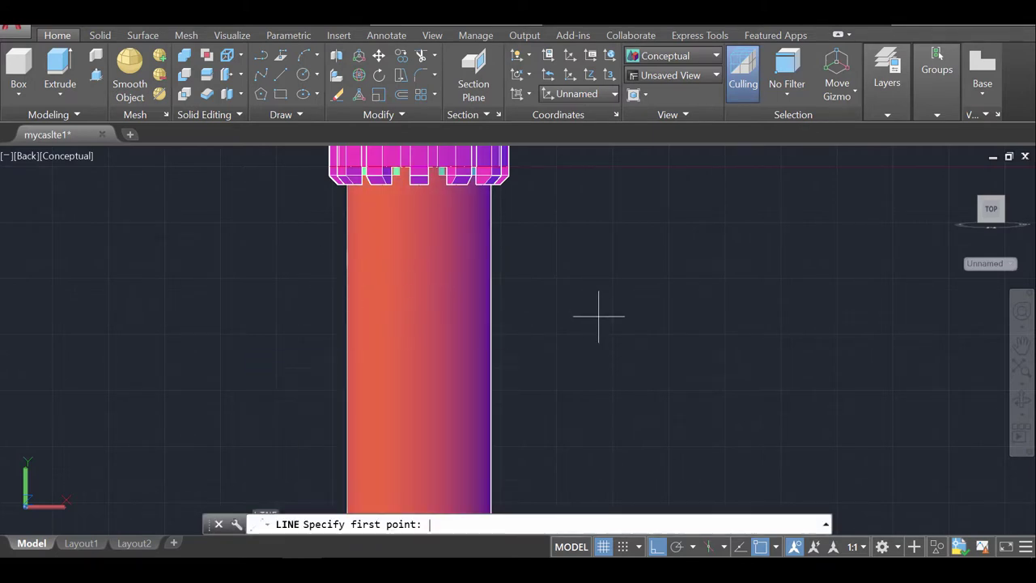
pyautogui.click(567, 392)
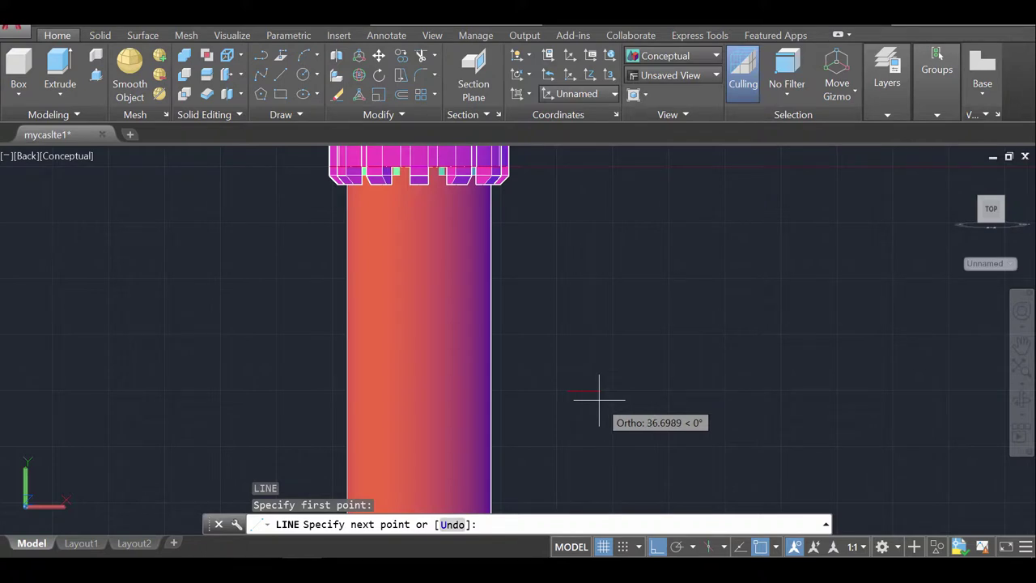
pyautogui.write('3')
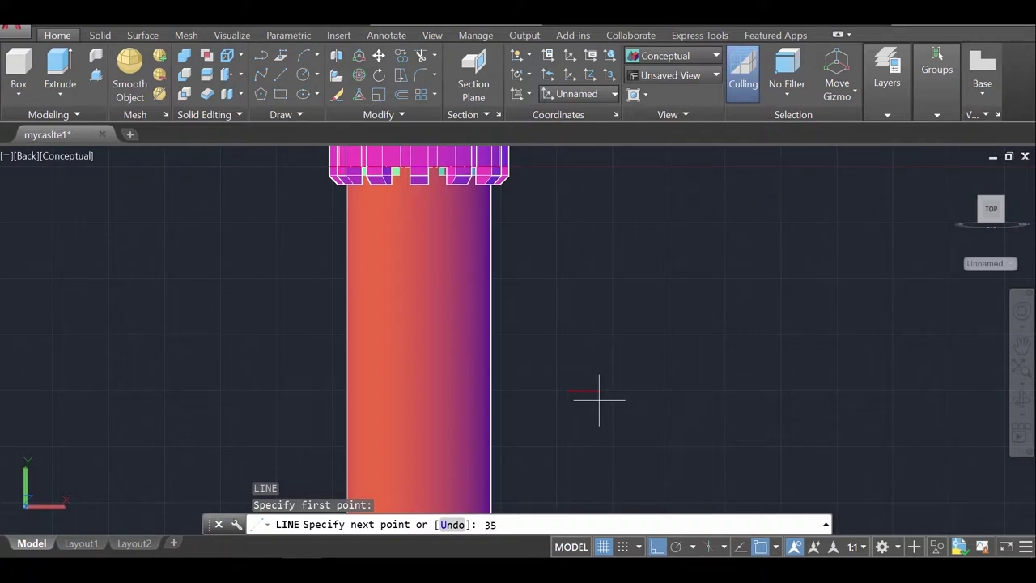
pyautogui.write('5')
pyautogui.press('Return')
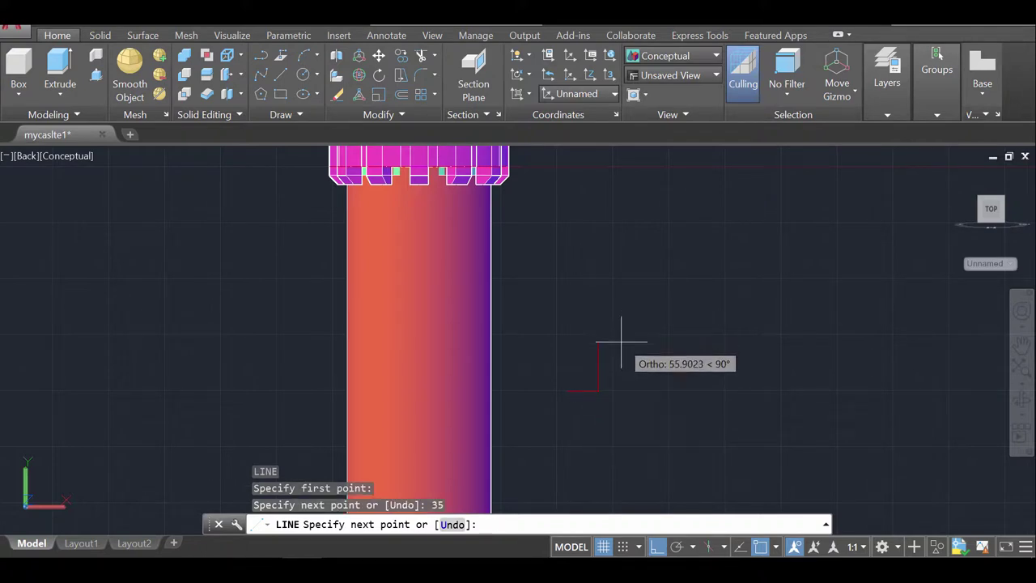
pyautogui.write('50')
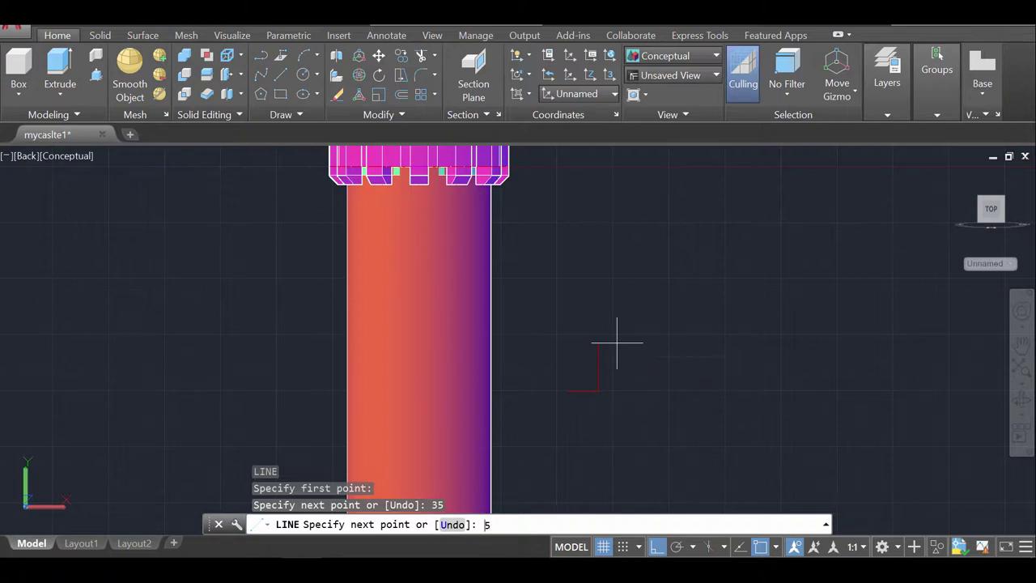
pyautogui.press('Return')
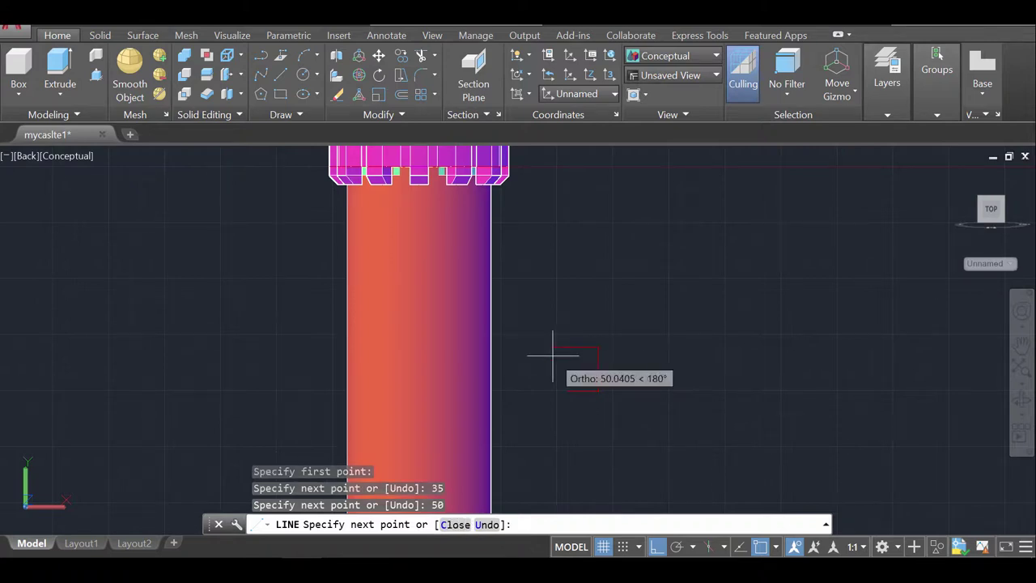
pyautogui.write('35')
pyautogui.press('Return')
pyautogui.click(566, 389)
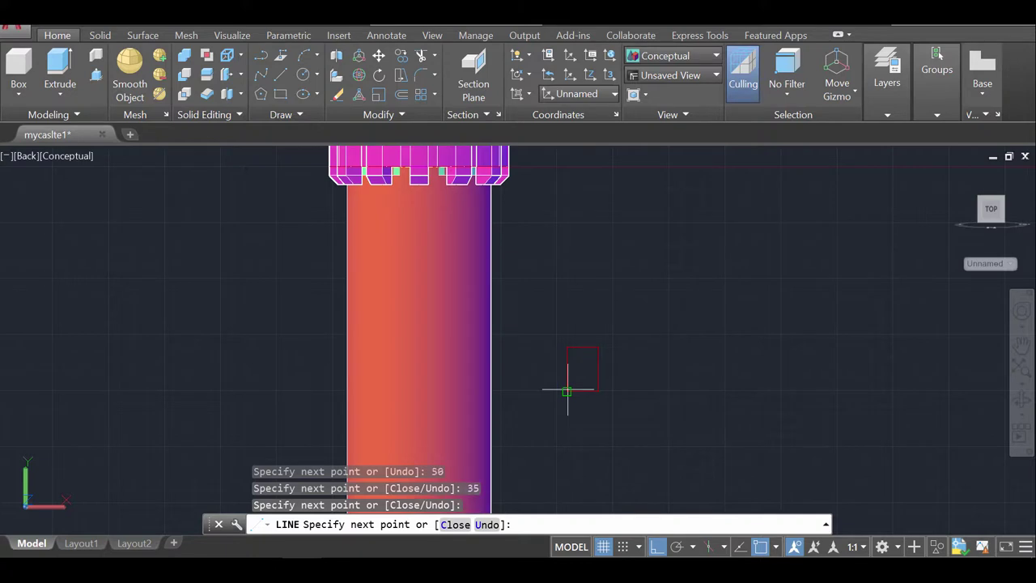
pyautogui.press('Return')
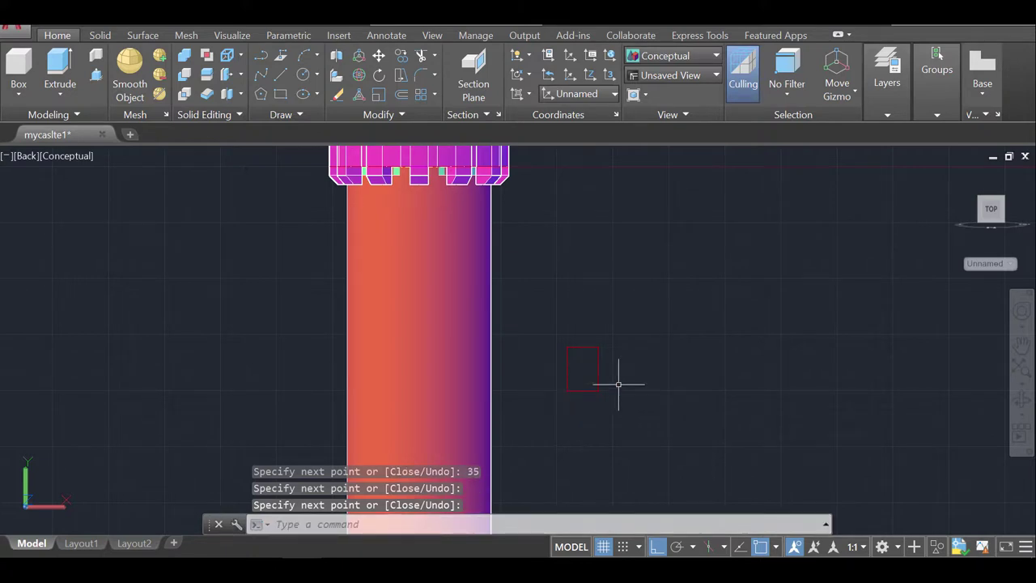
# Draw a circle centered on the midpoint of the rectangle's upper edge with its radius reaching the upper-right corner.
pyautogui.write('c')
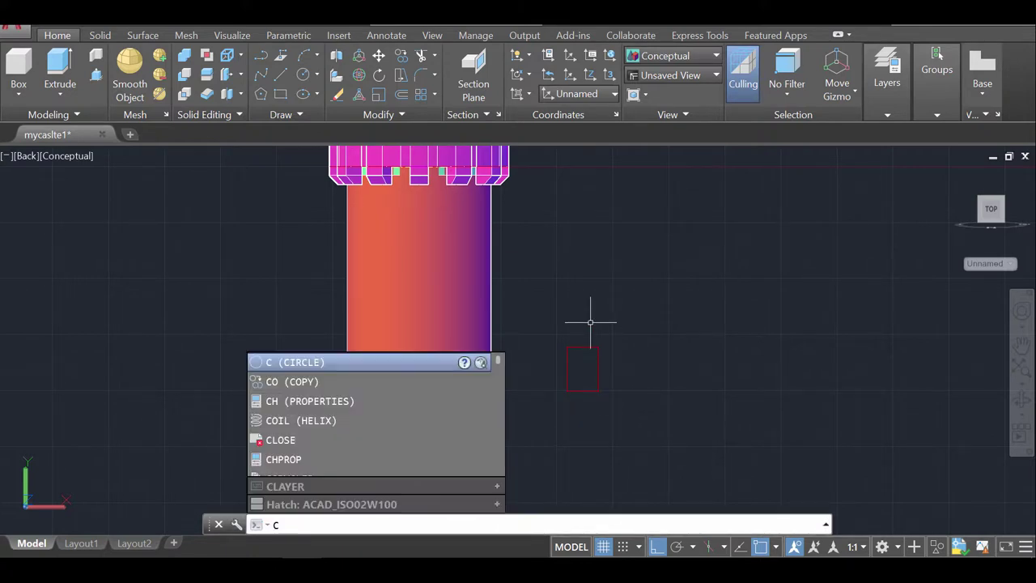
pyautogui.press('Return')
pyautogui.click(582, 348)
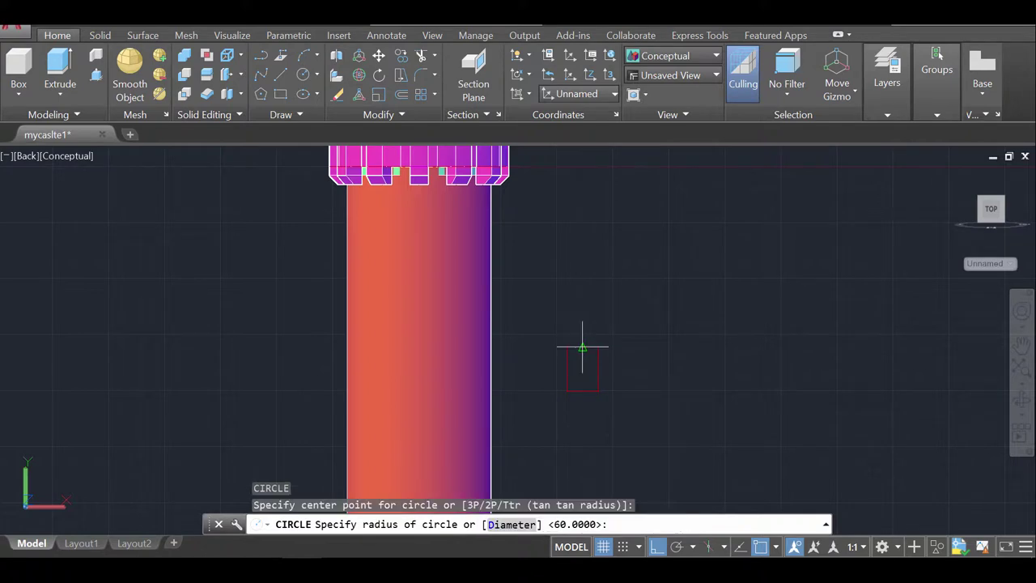
pyautogui.click(598, 348)
pyautogui.scroll(5, 598, 348)
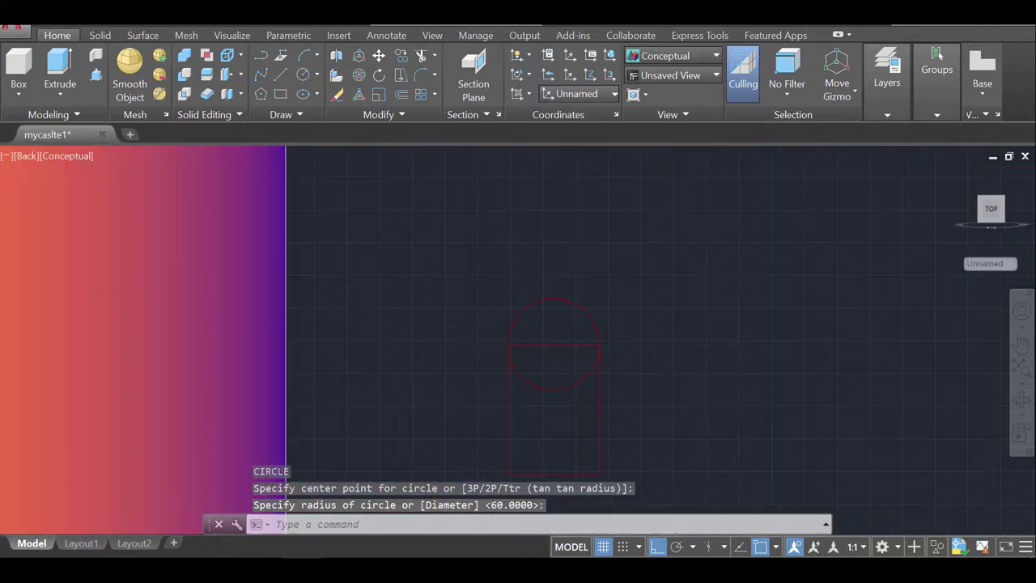
pyautogui.press('Escape')
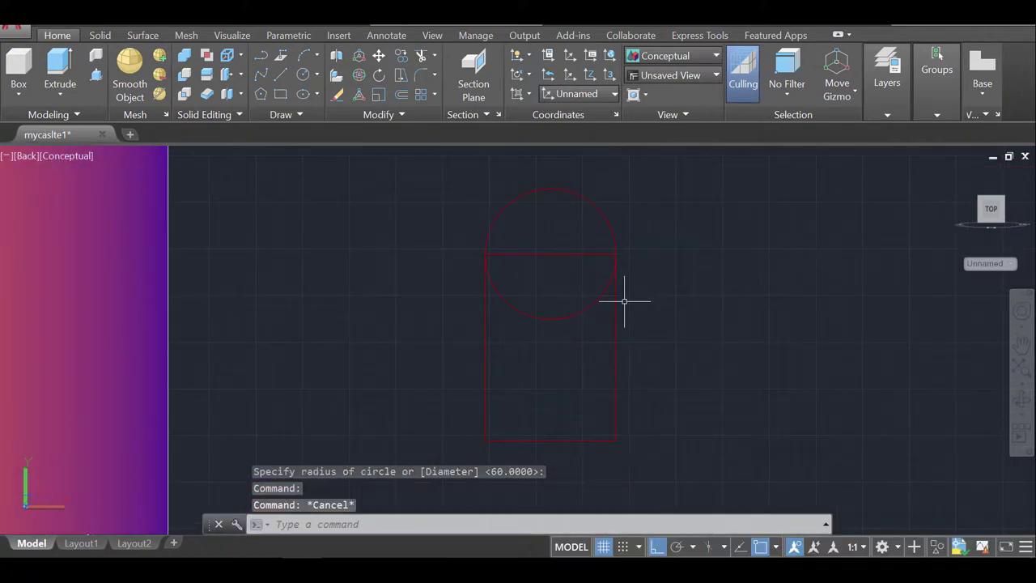
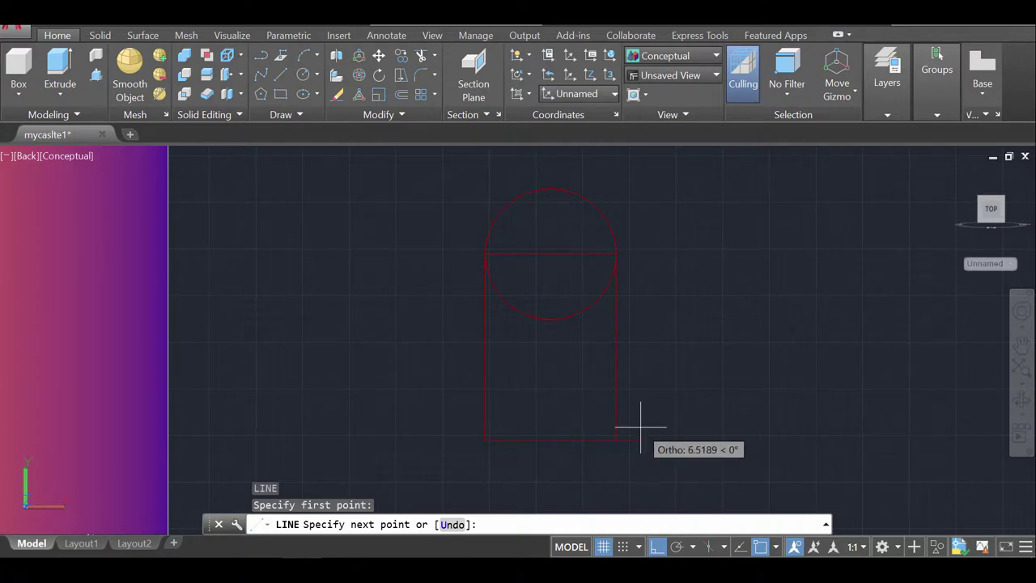
# Draw 7-unit horizontal lines outward from the rectangle's lower-right and upper-right corners.
pyautogui.write('7')
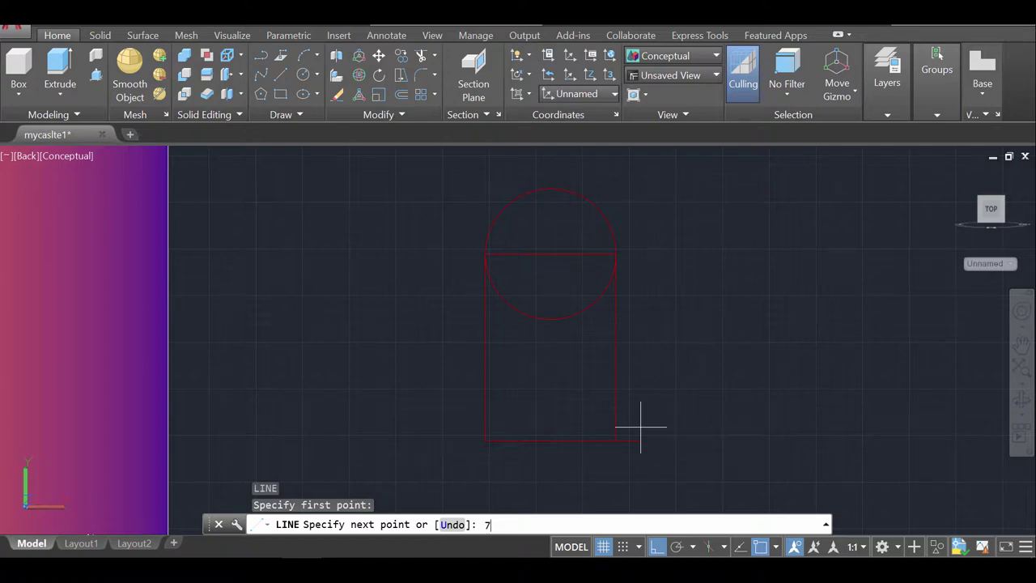
pyautogui.press('Return')
pyautogui.press('Return')
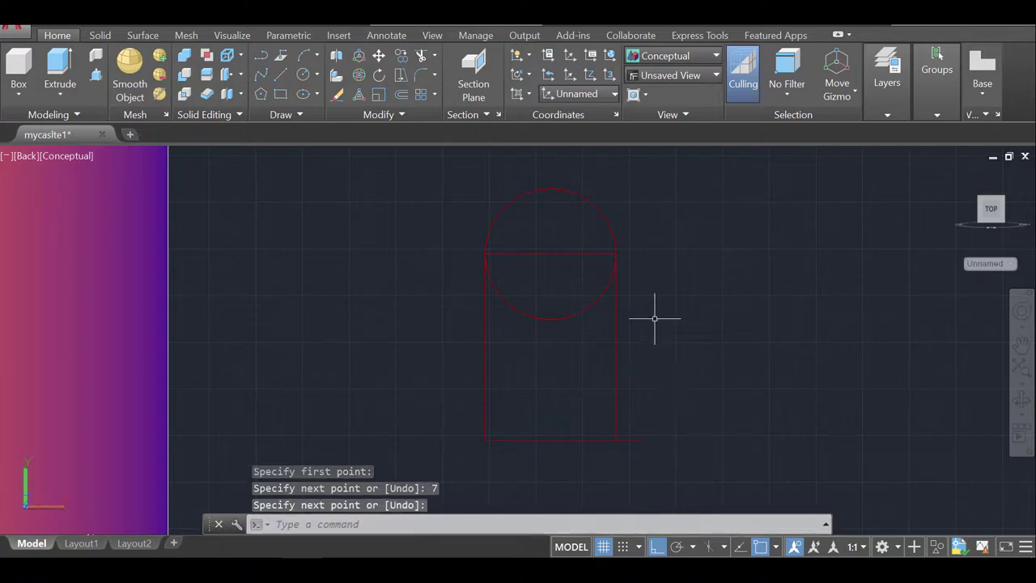
pyautogui.press('Return')
pyautogui.click(615, 253)
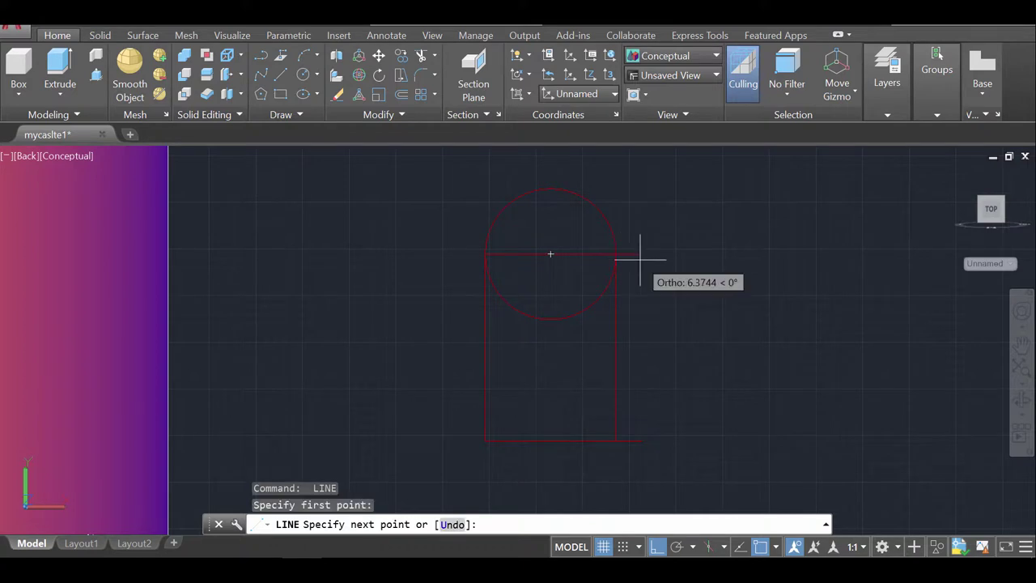
pyautogui.click(640, 259)
pyautogui.press('Return')
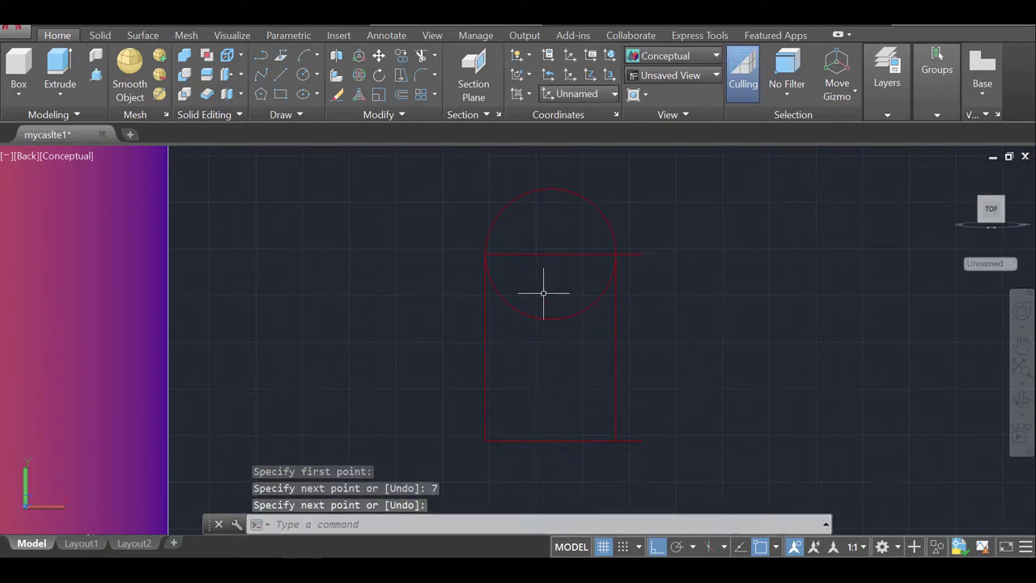
# Draw 7-unit horizontal lines outward from the rectangle's upper-left and lower-left corners.
pyautogui.press('Return')
pyautogui.click(485, 253)
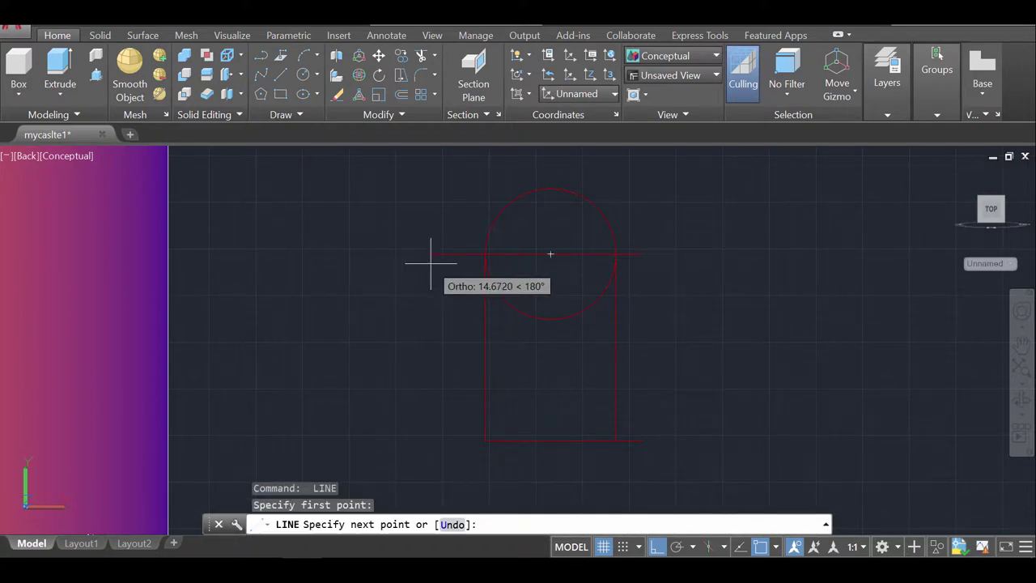
pyautogui.write('7')
pyautogui.press('Return')
pyautogui.press('Return')
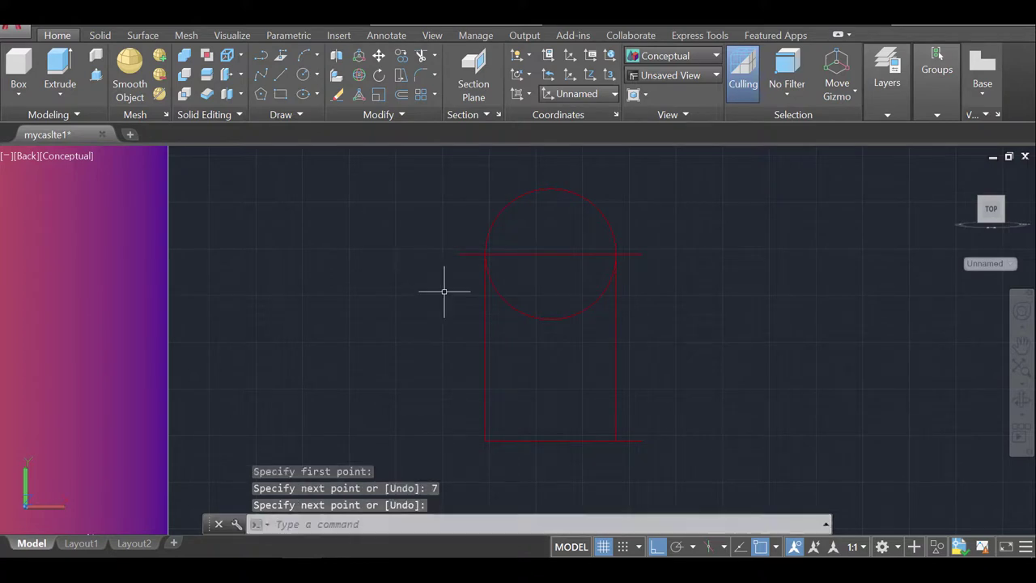
pyautogui.press('Return')
pyautogui.click(484, 440)
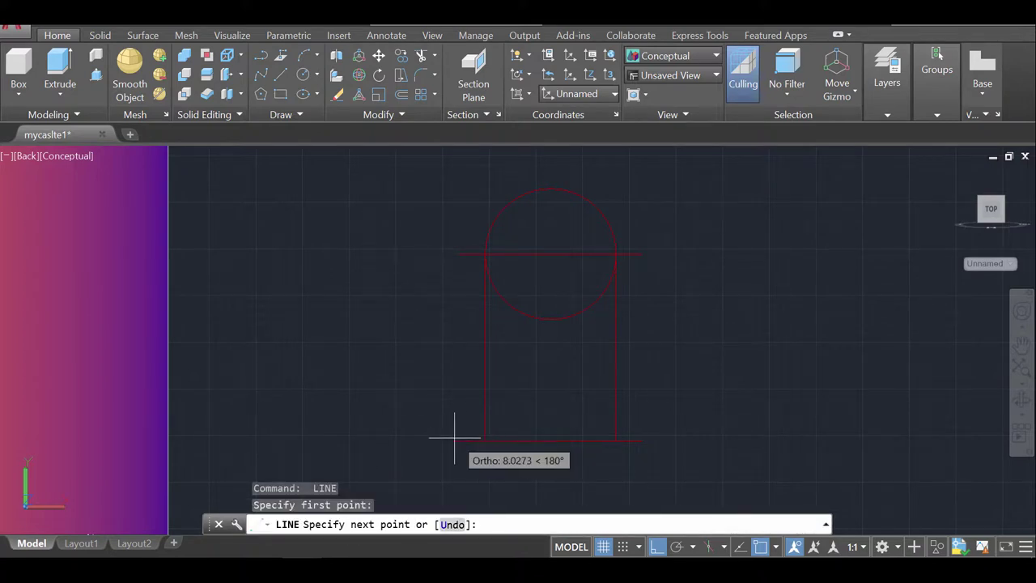
pyautogui.write('7')
pyautogui.press('Return')
pyautogui.press('Return')
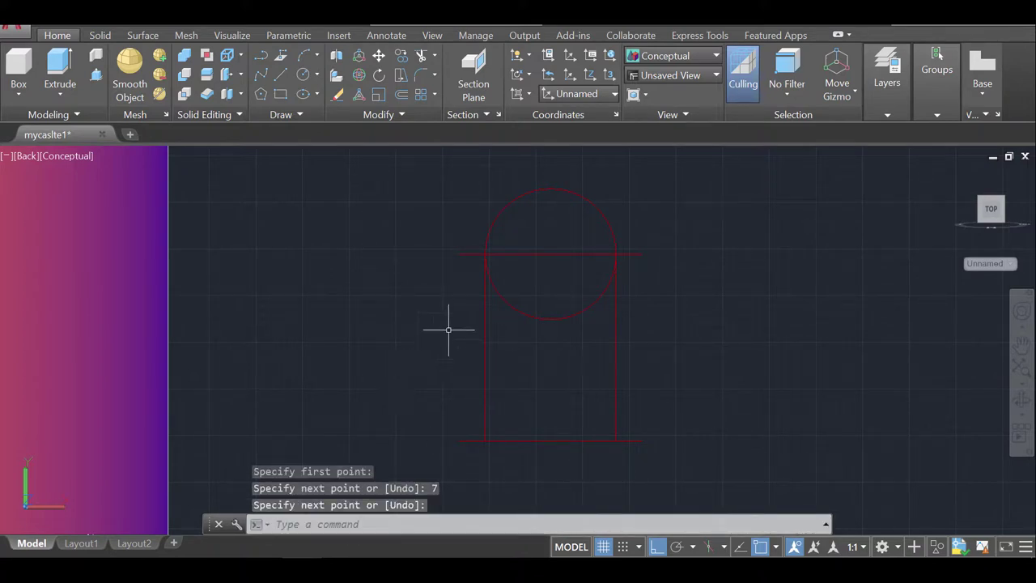
# Connect the outer ends of the 7-unit lines with a vertical line on each side of the rectangle.
pyautogui.press('Return')
pyautogui.click(458, 255)
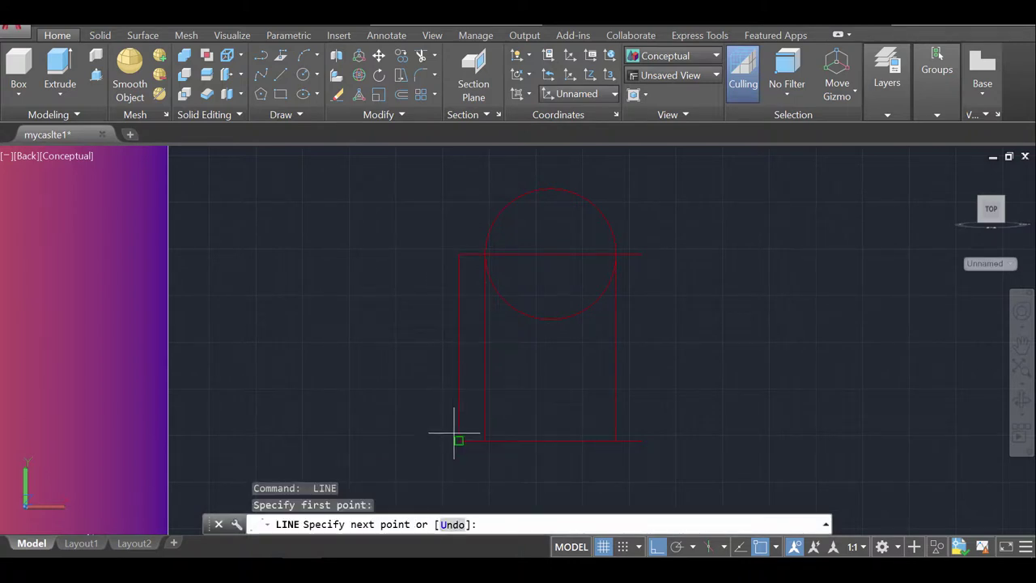
pyautogui.click(454, 433)
pyautogui.press('Return')
pyautogui.press('Return')
pyautogui.click(642, 254)
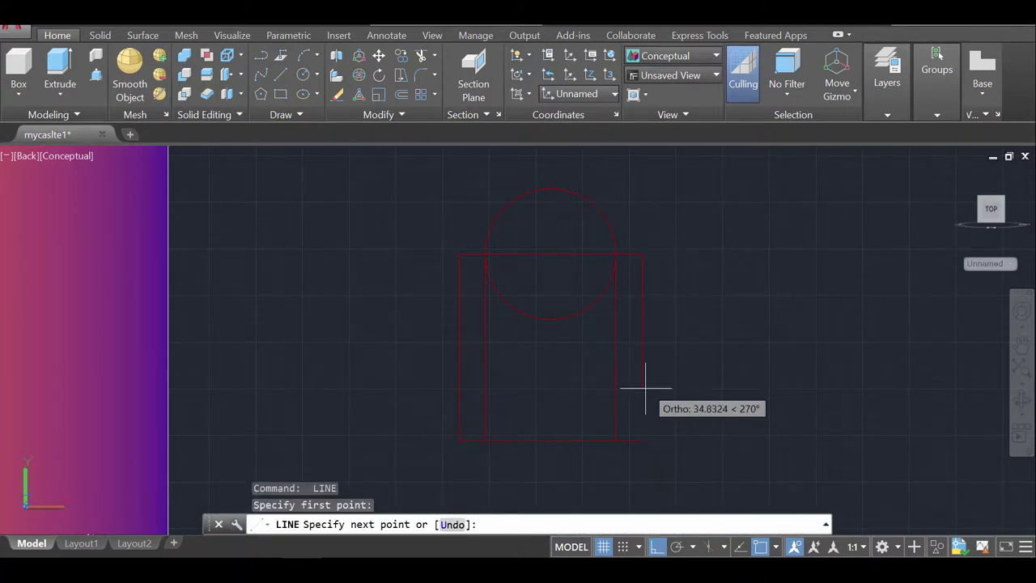
pyautogui.click(642, 440)
pyautogui.press('Return')
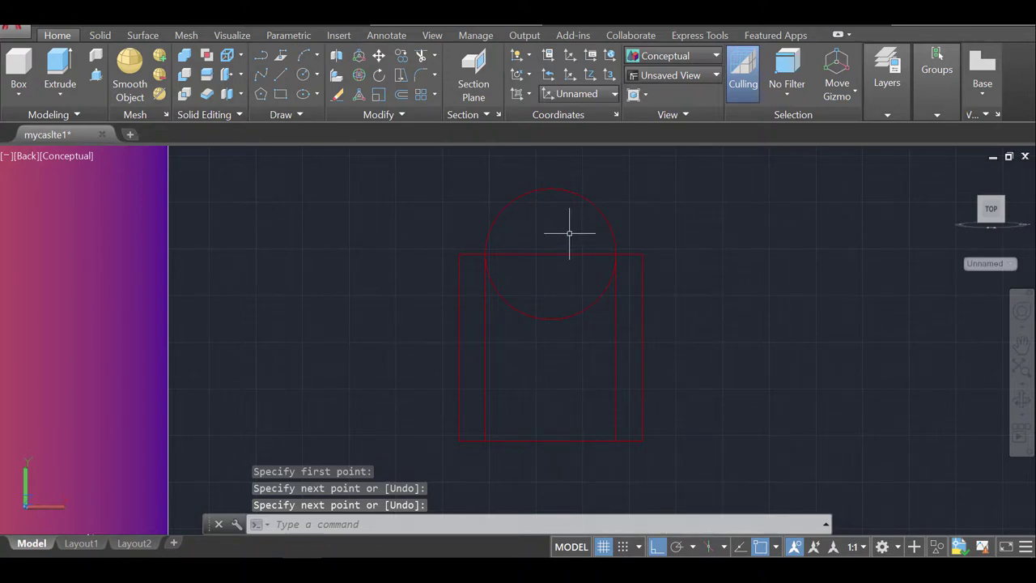
# Draw a larger concentric circle from the upper edge's midpoint out to the end of the 7-unit extension.
pyautogui.write('c')
pyautogui.press('Return')
pyautogui.click(550, 254)
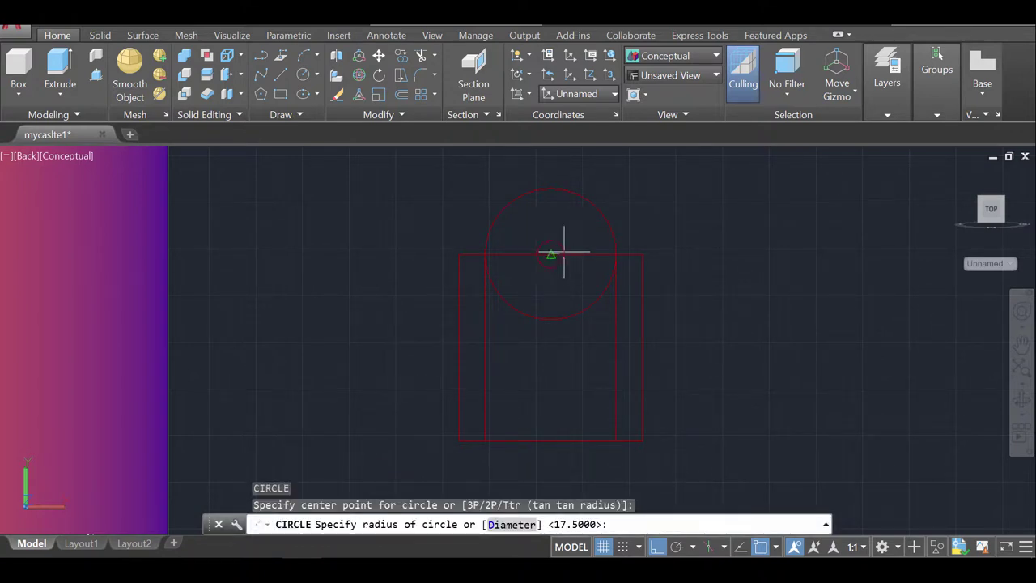
pyautogui.click(642, 254)
pyautogui.press('Return')
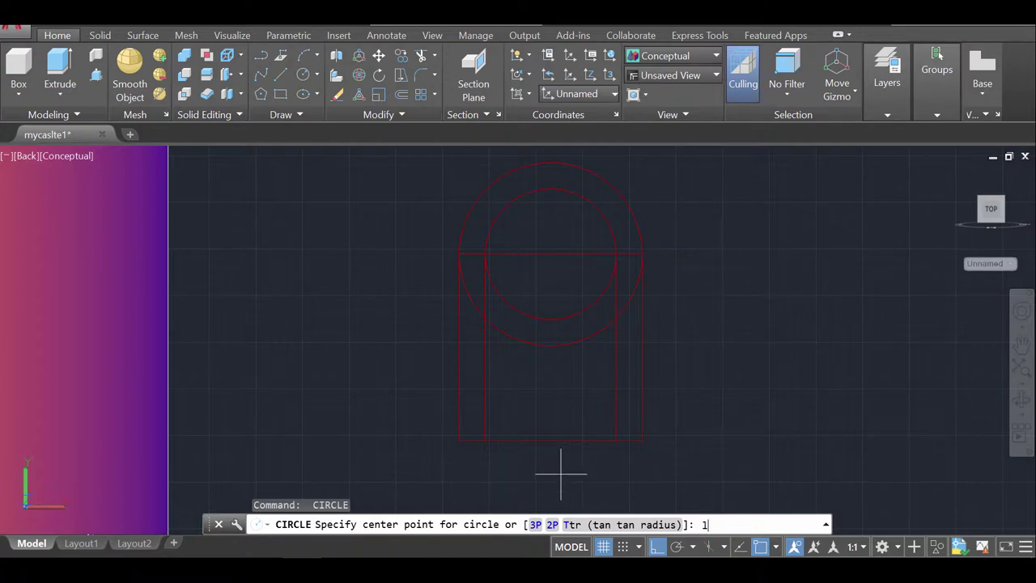
pyautogui.write('l')
pyautogui.press('Return')
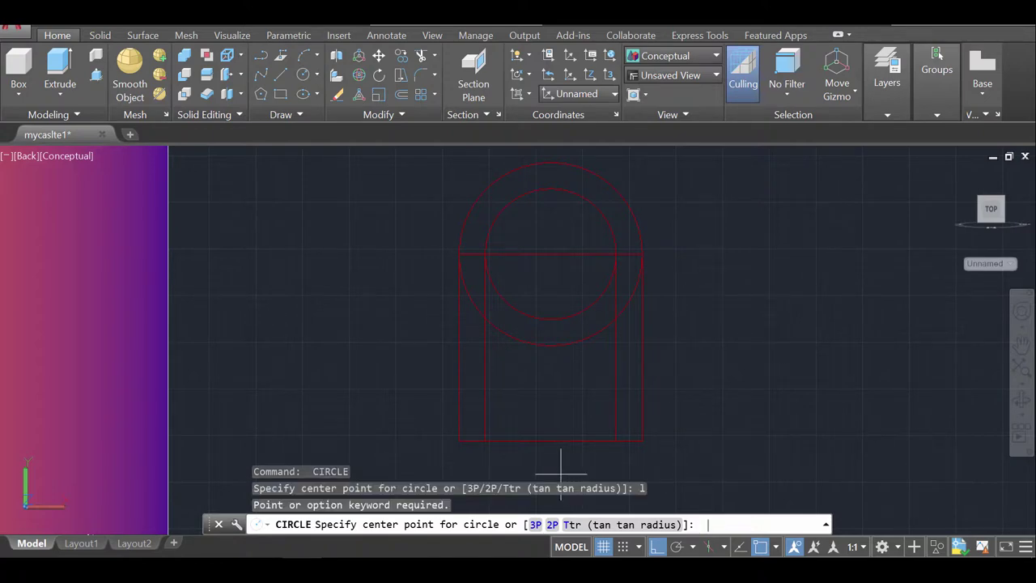
pyautogui.click(484, 441)
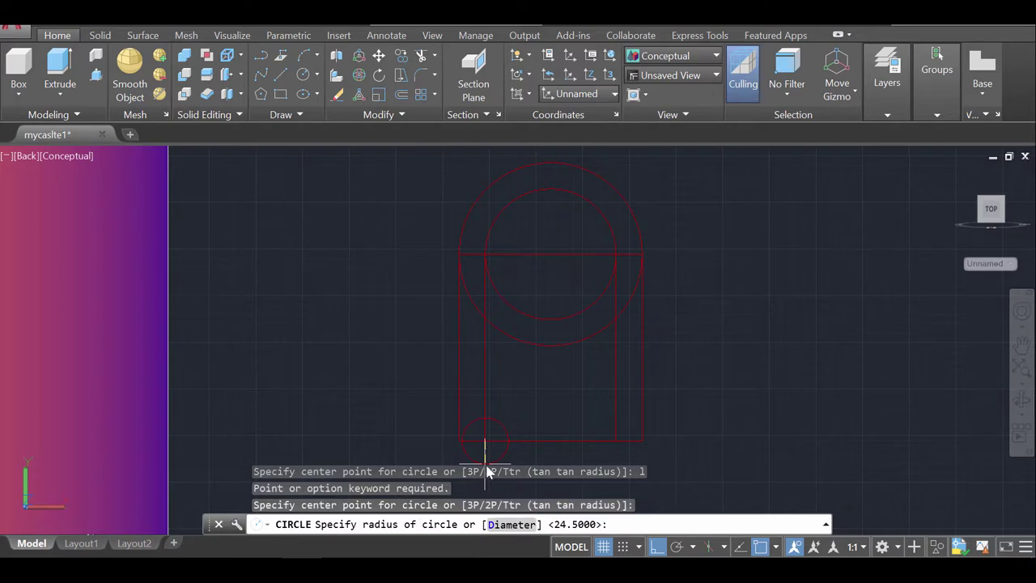
pyautogui.press('Escape')
pyautogui.moveTo(548, 377); pyautogui.dragTo(569, 294, button='middle')
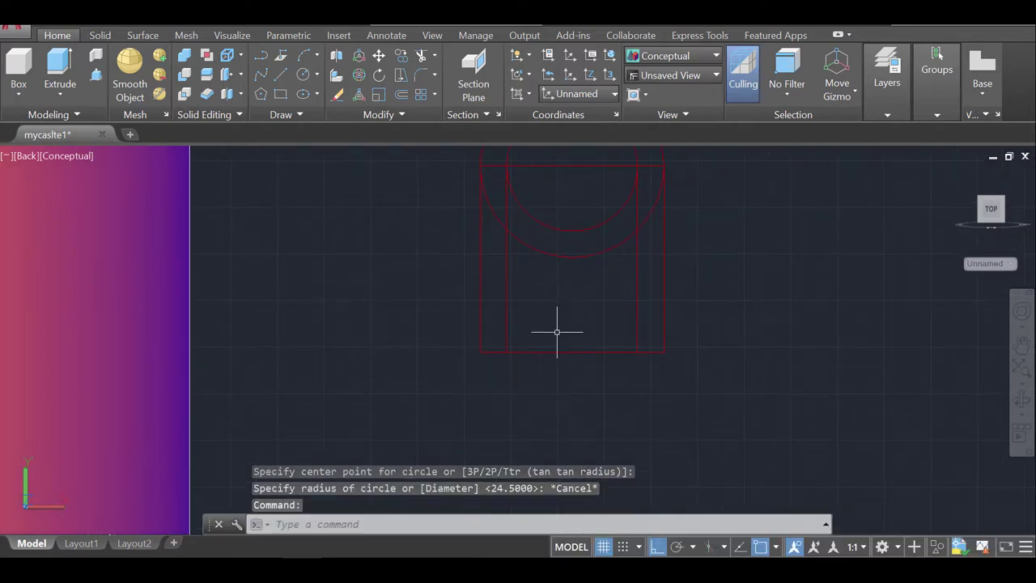
pyautogui.press('Escape')
pyautogui.press('Escape')
# Draw 8-unit vertical lines downward from the inner rectangle's lower-left and lower-right corners.
pyautogui.write('l')
pyautogui.press('Return')
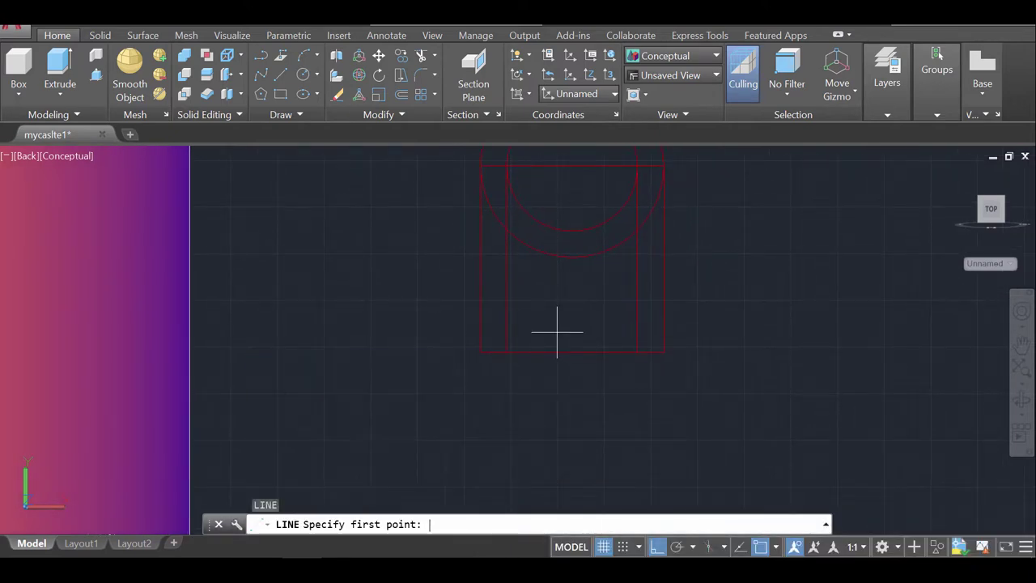
pyautogui.click(507, 352)
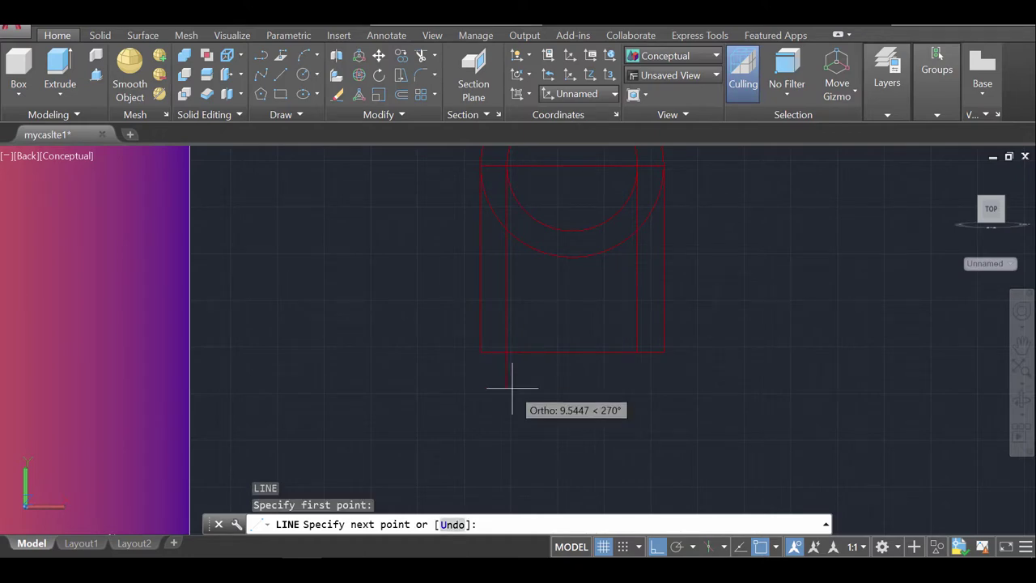
pyautogui.write('8')
pyautogui.press('Return')
pyautogui.press('Return')
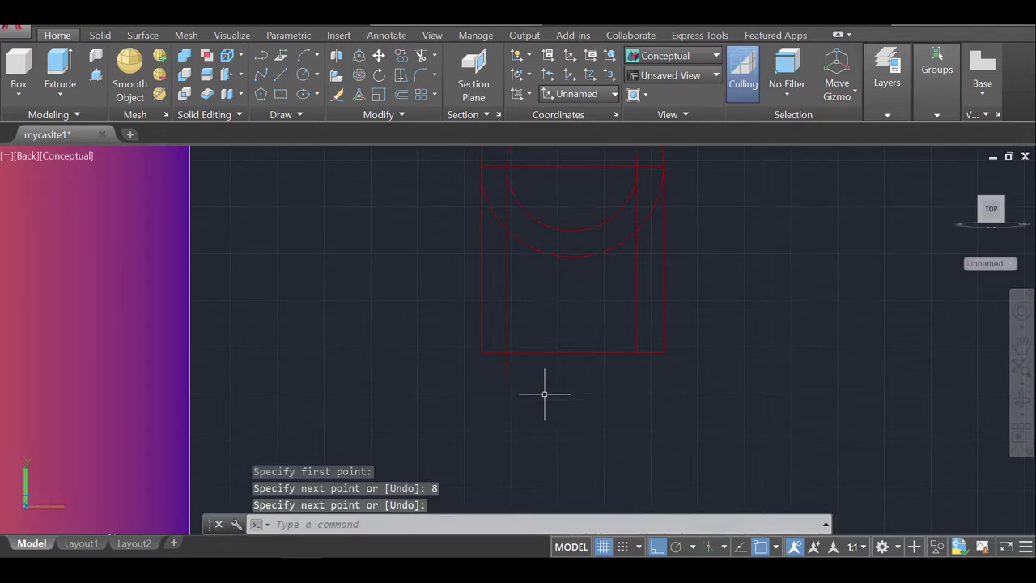
pyautogui.press('Return')
pyautogui.click(637, 352)
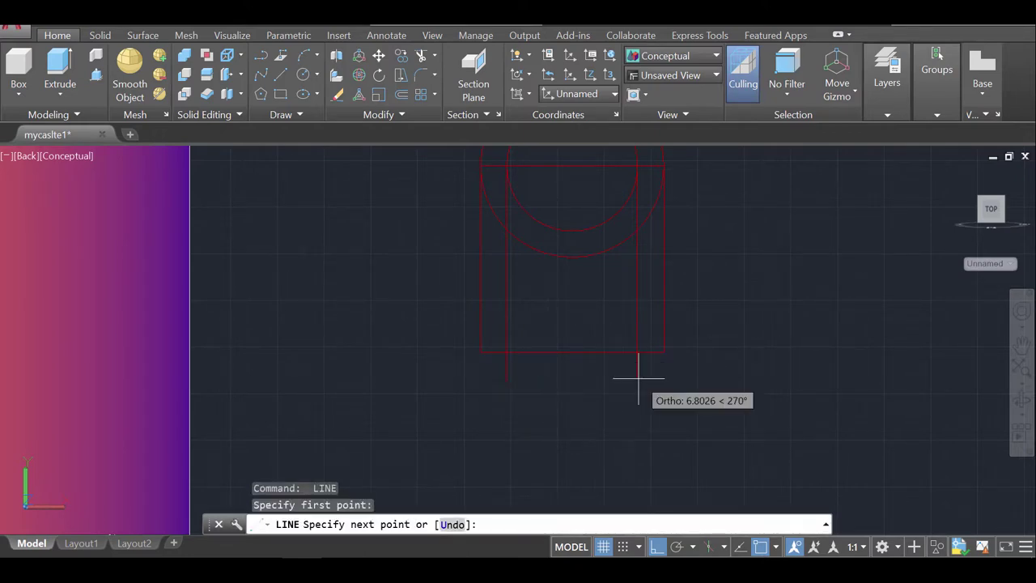
pyautogui.write('8')
pyautogui.press('Return')
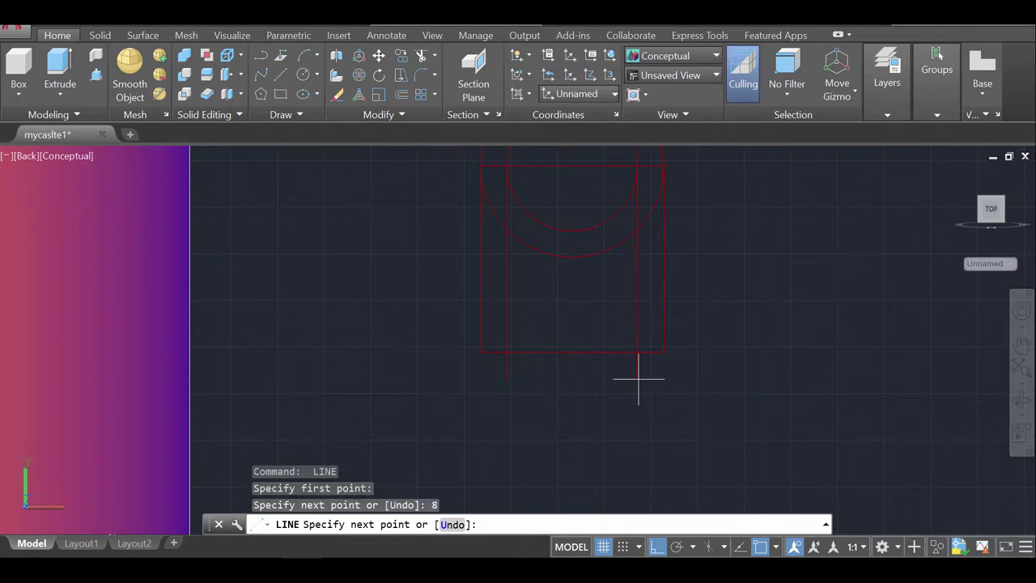
pyautogui.press('Return')
# Draw an 8-unit vertical line downward from the outer frame's lower-right corner.
pyautogui.press('Return')
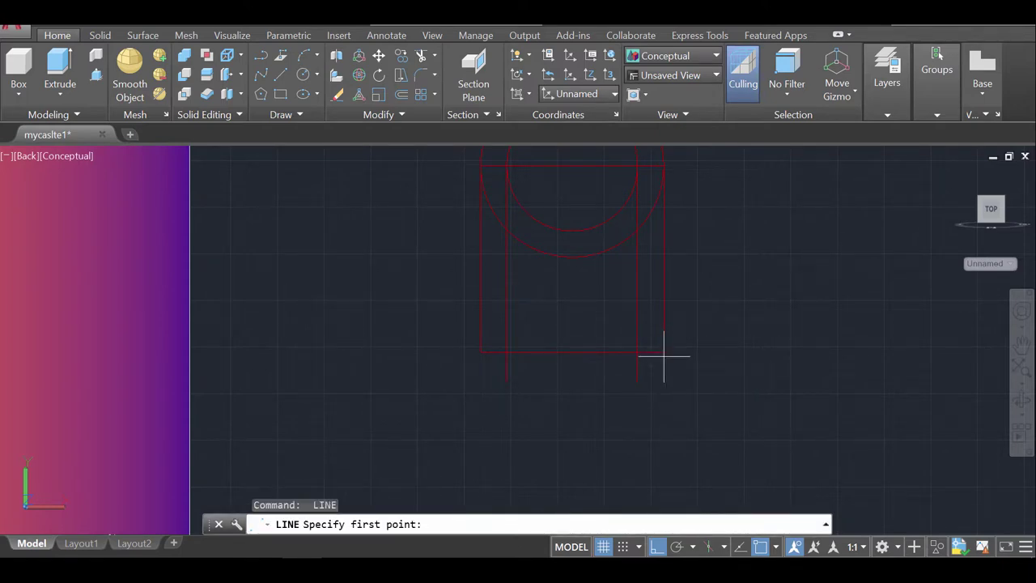
pyautogui.click(662, 353)
pyautogui.write('8')
pyautogui.press('Return')
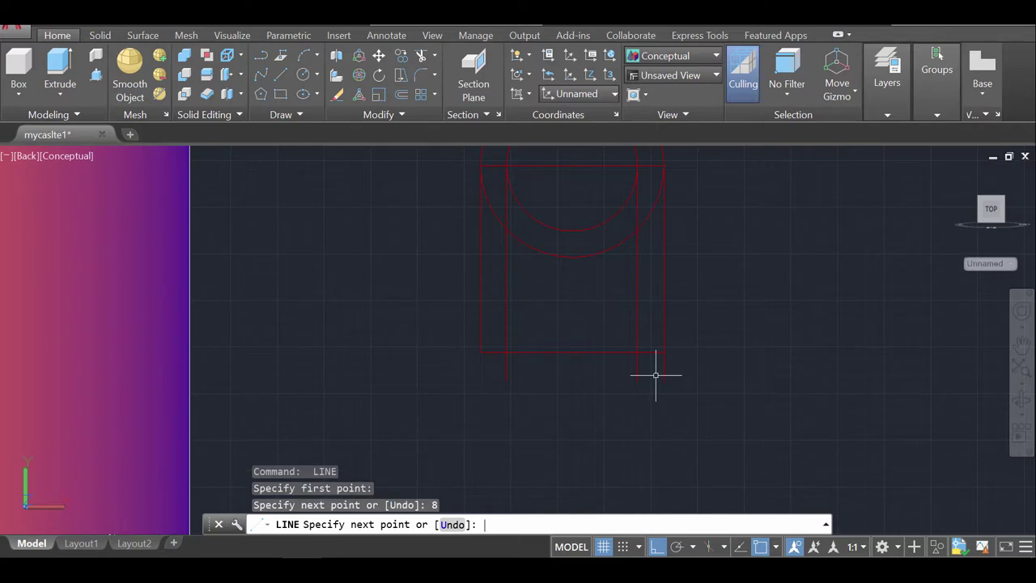
pyautogui.press('Return')
pyautogui.press('Return')
pyautogui.click(490, 354)
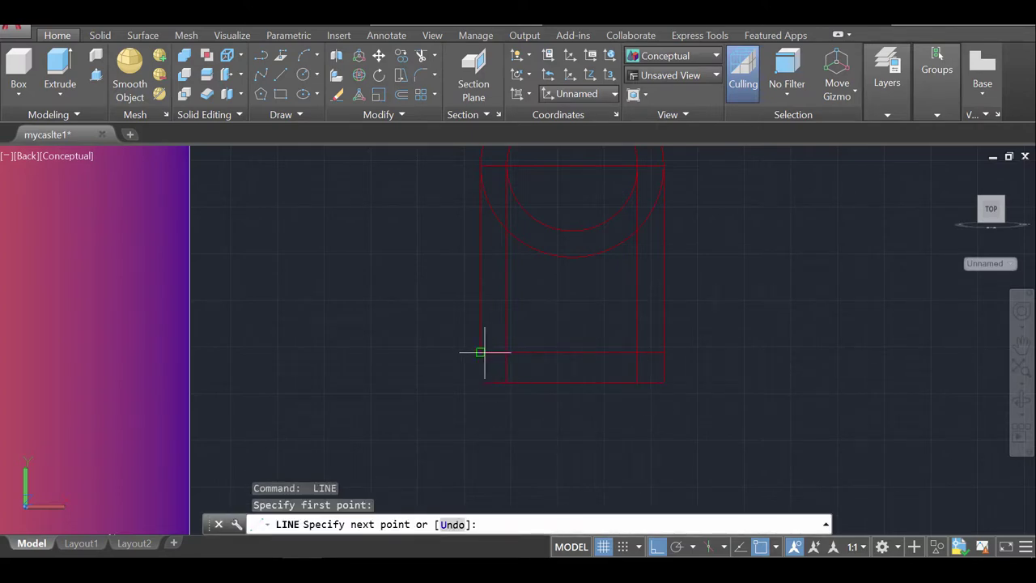
pyautogui.press('Escape')
# Draw an 8-unit vertical line downward from the outer frame's lower-left corner.
pyautogui.press('Return')
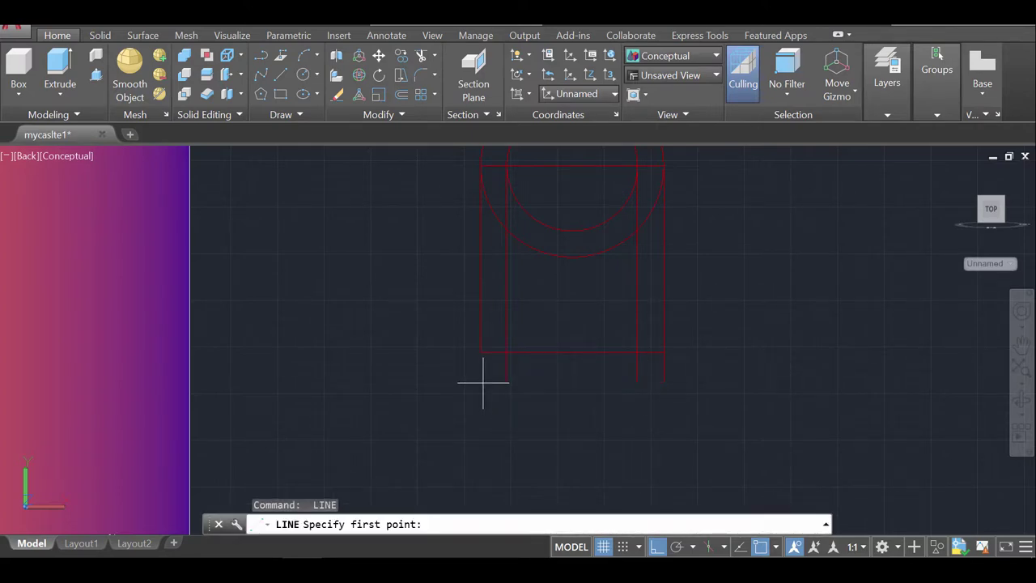
pyautogui.click(480, 355)
pyautogui.write('8')
pyautogui.press('Return')
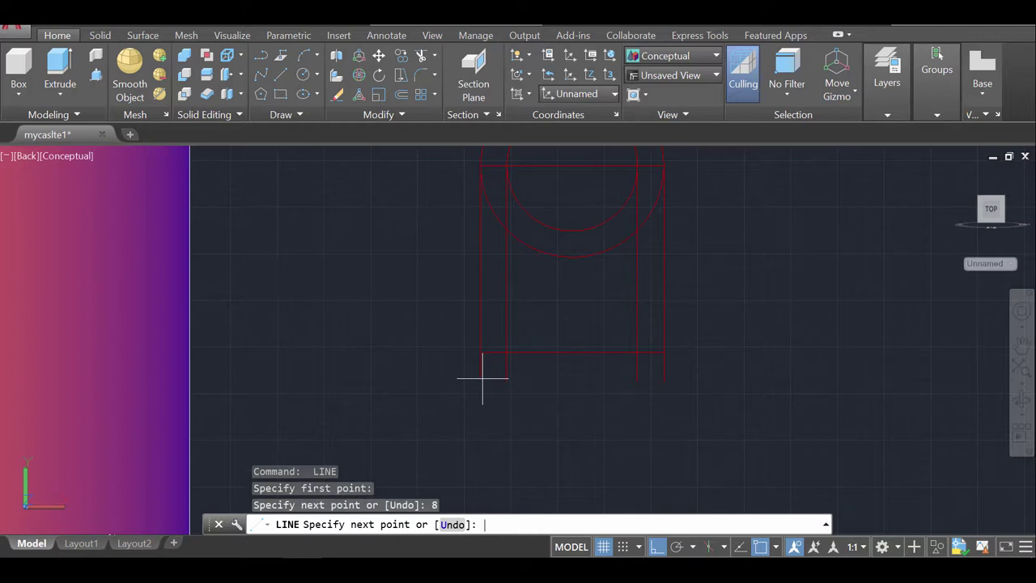
pyautogui.press('Return')
# Close the frame's base with a horizontal line joining the lower ends of the two outer 8-unit lines.
pyautogui.write('l')
pyautogui.press('Return')
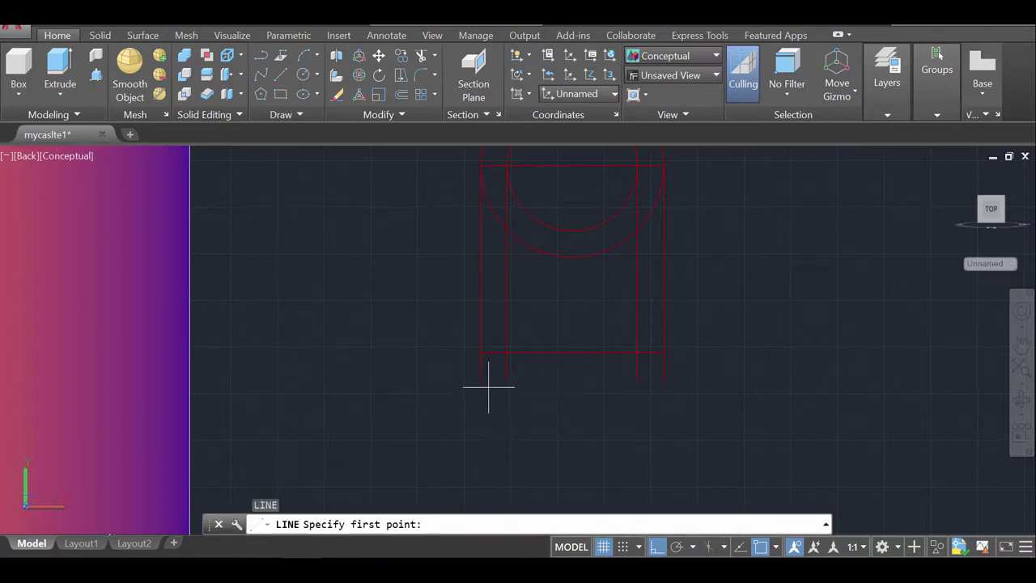
pyautogui.click(482, 381)
pyautogui.click(663, 381)
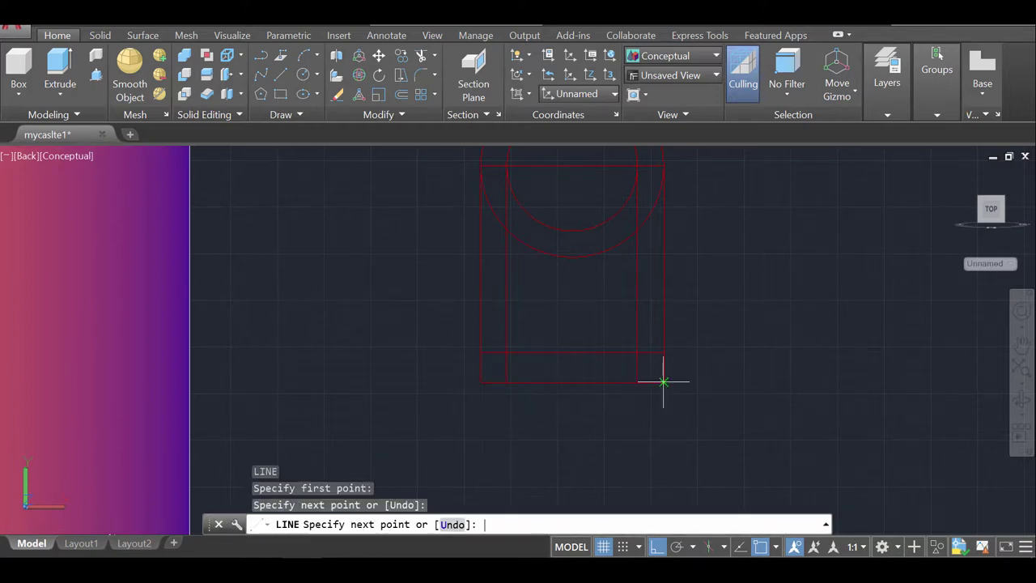
pyautogui.press('Return')
# Erase the short 8-unit lines below the inner rectangle's lower corners.
pyautogui.click(637, 366)
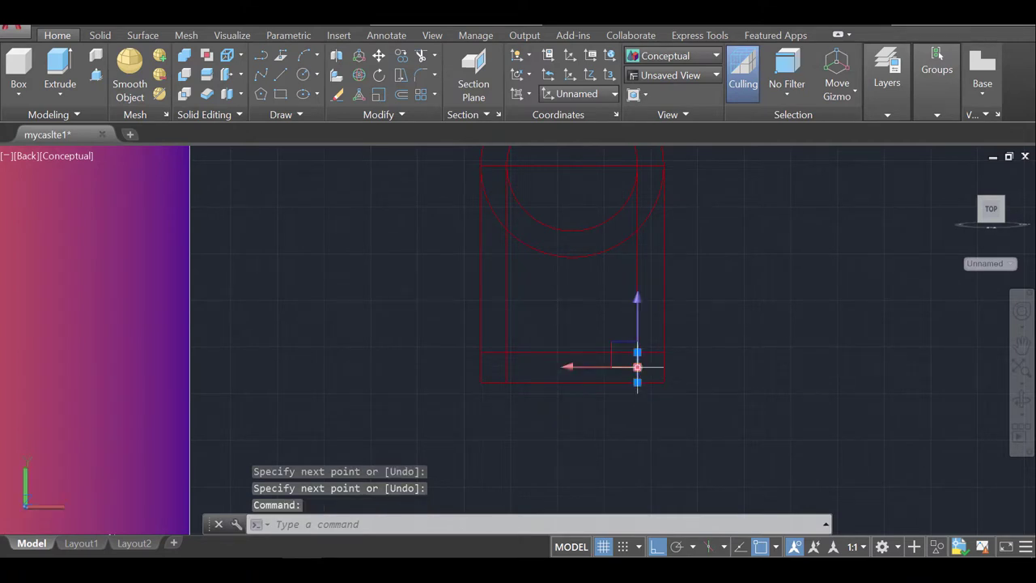
pyautogui.press('Delete')
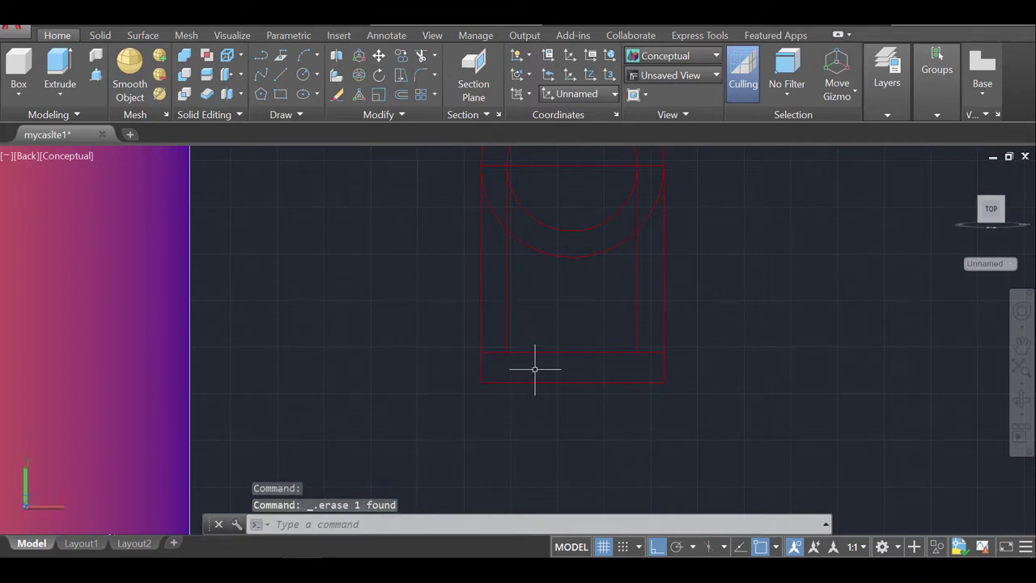
# Trim away the lower halves of both circles so only concentric arches remain above the window's inner and outer rectangles.
pyautogui.moveTo(715, 270); pyautogui.dragTo(718, 337, button='middle')
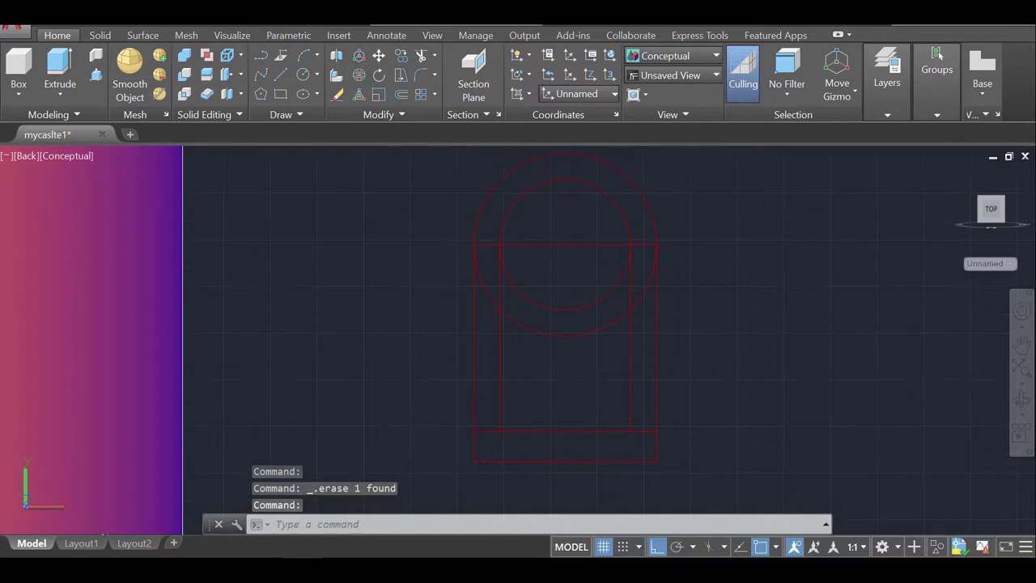
pyautogui.press('Return')
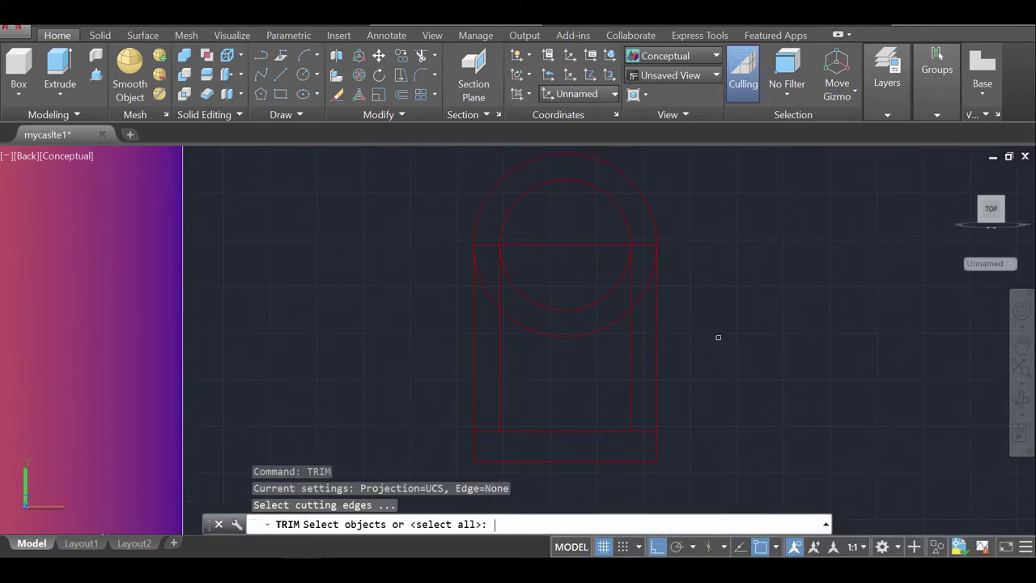
pyautogui.click(744, 478)
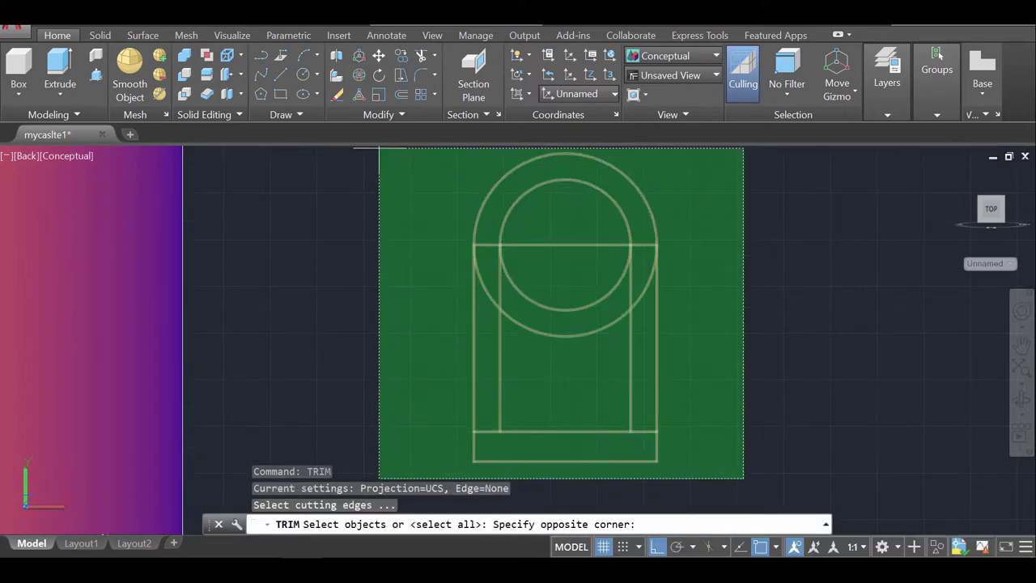
pyautogui.click(379, 148)
pyautogui.press('Return')
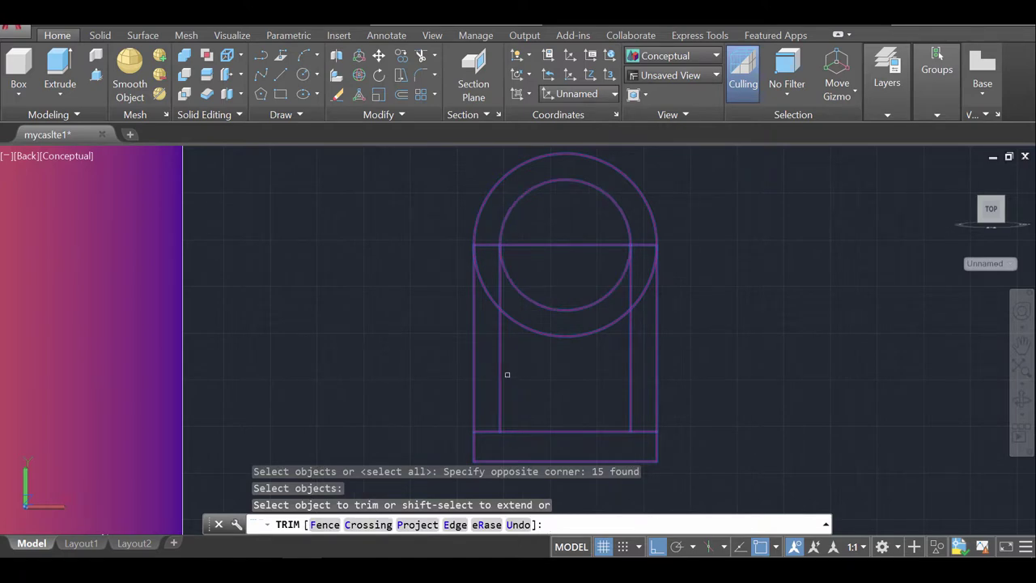
pyautogui.click(550, 432)
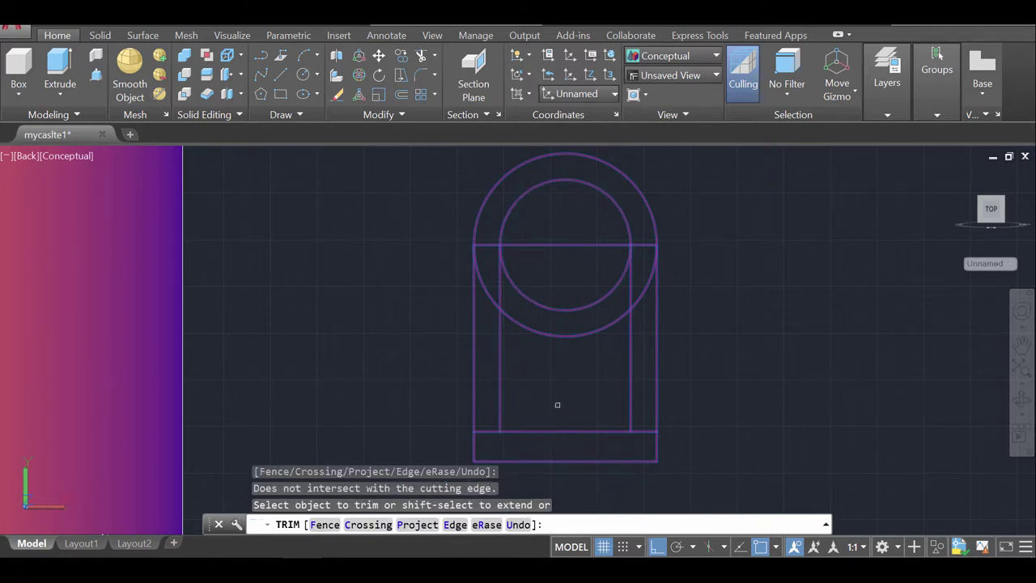
pyautogui.click(623, 314)
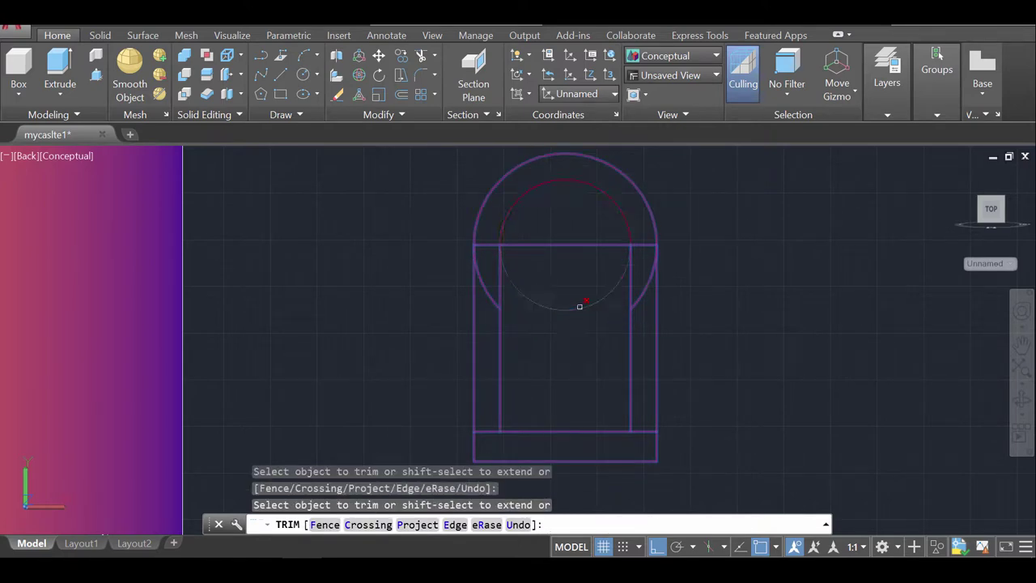
pyautogui.click(579, 308)
pyautogui.click(493, 296)
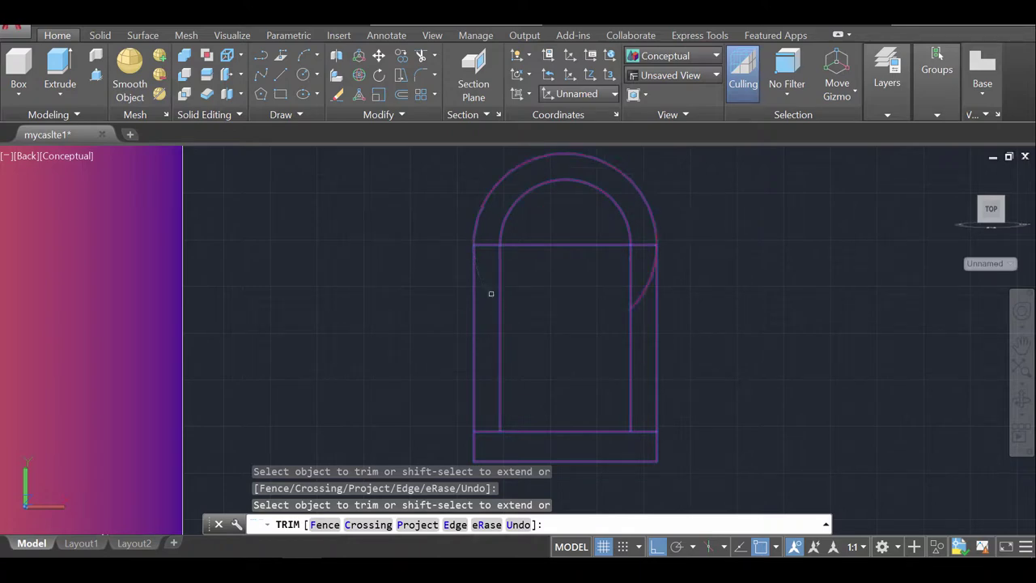
pyautogui.click(647, 277)
pyautogui.click(650, 280)
pyautogui.click(644, 245)
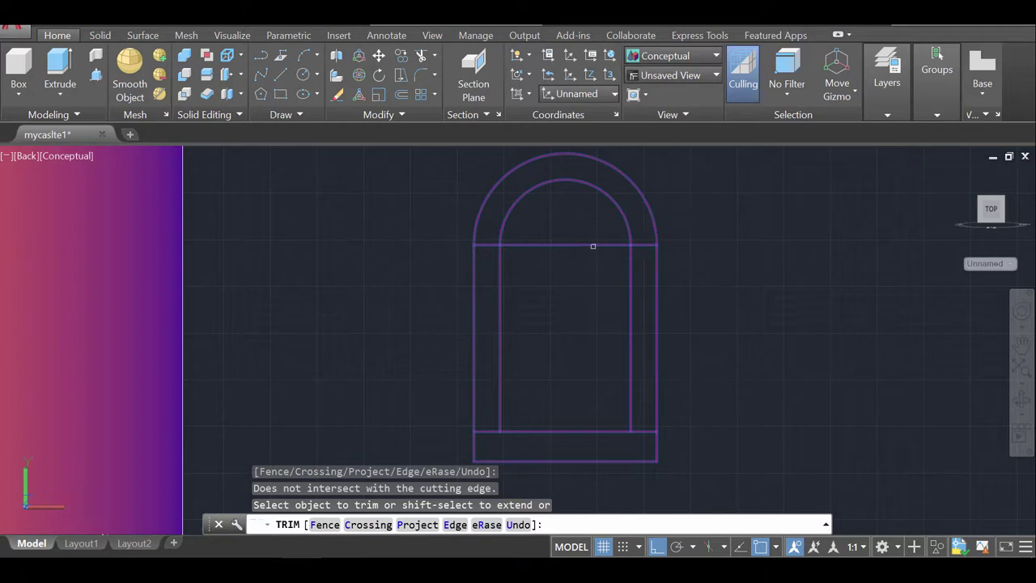
pyautogui.press('Escape')
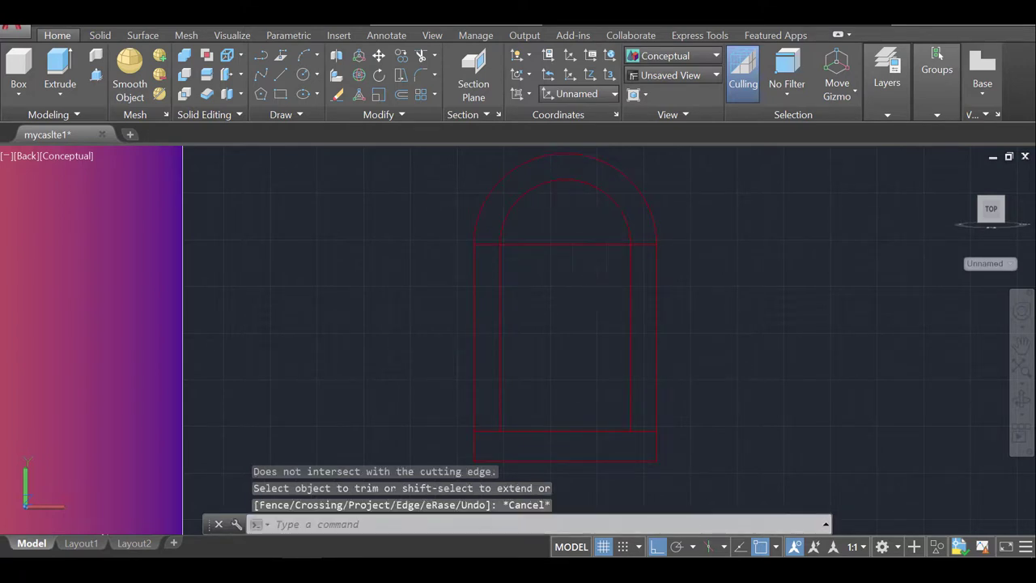
# Erase the leftover horizontal lines across the base of the arches and beside the inner opening's lower corners.
pyautogui.click(603, 238)
pyautogui.click(576, 243)
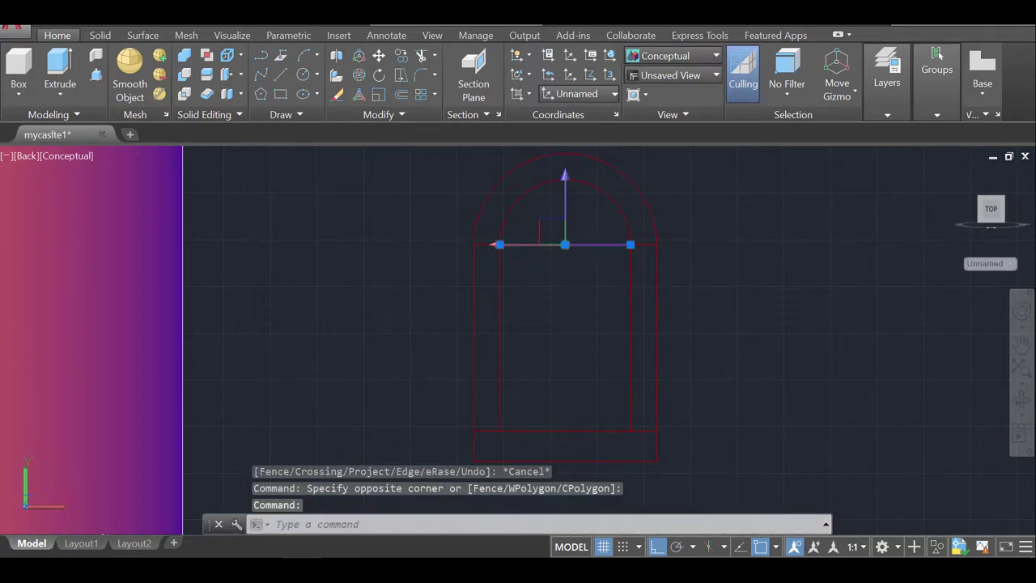
pyautogui.press('Delete')
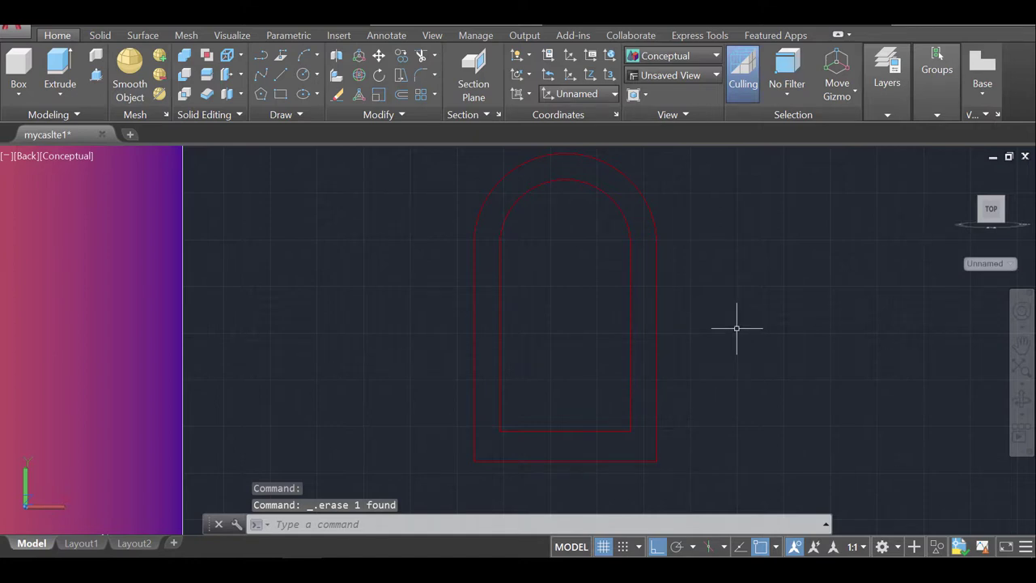
# Join all the lines and arcs of the inner and outer arched window outlines.
pyautogui.write('J')
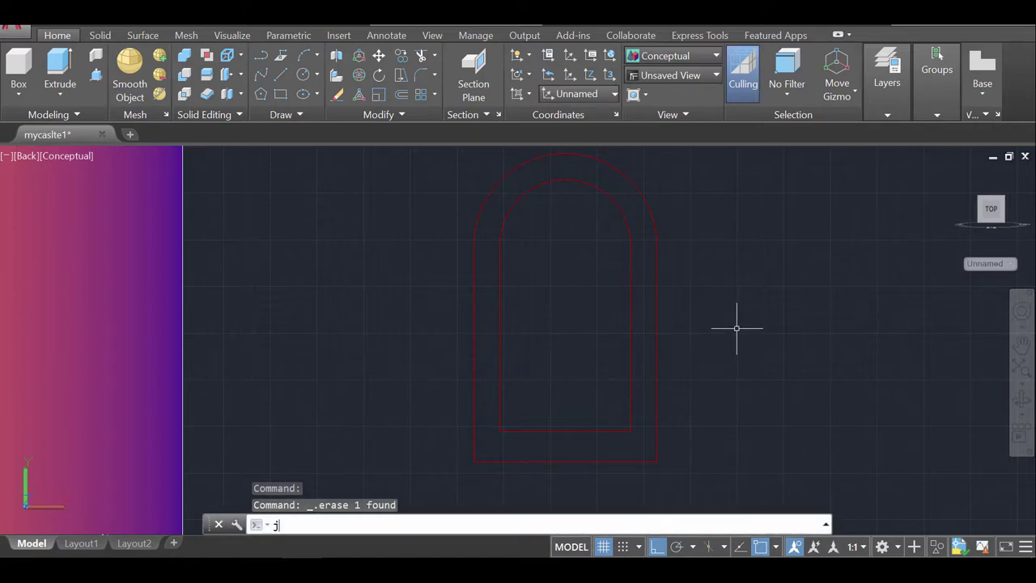
pyautogui.write('oin')
pyautogui.press('Return')
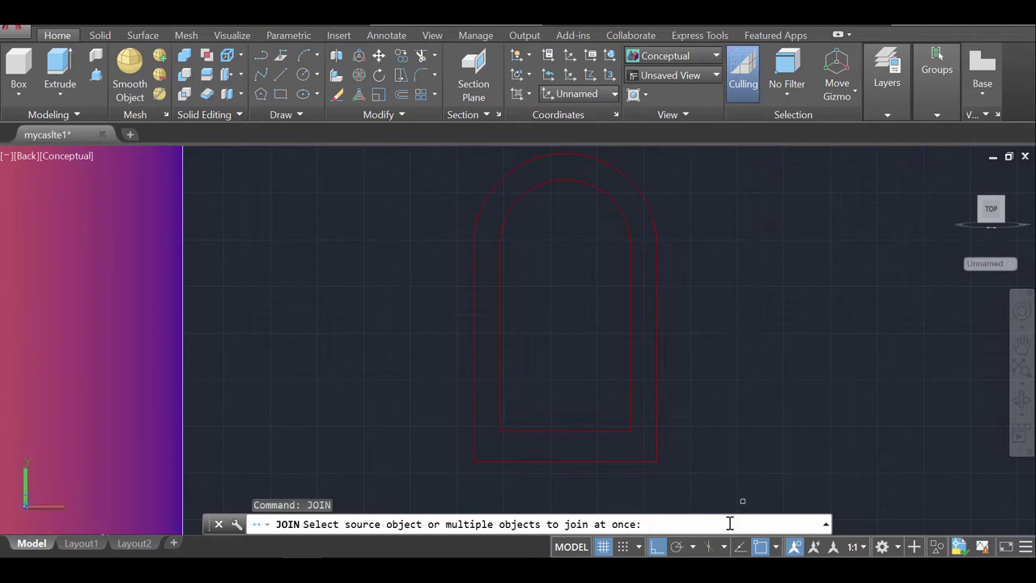
pyautogui.click(723, 487)
pyautogui.click(414, 160)
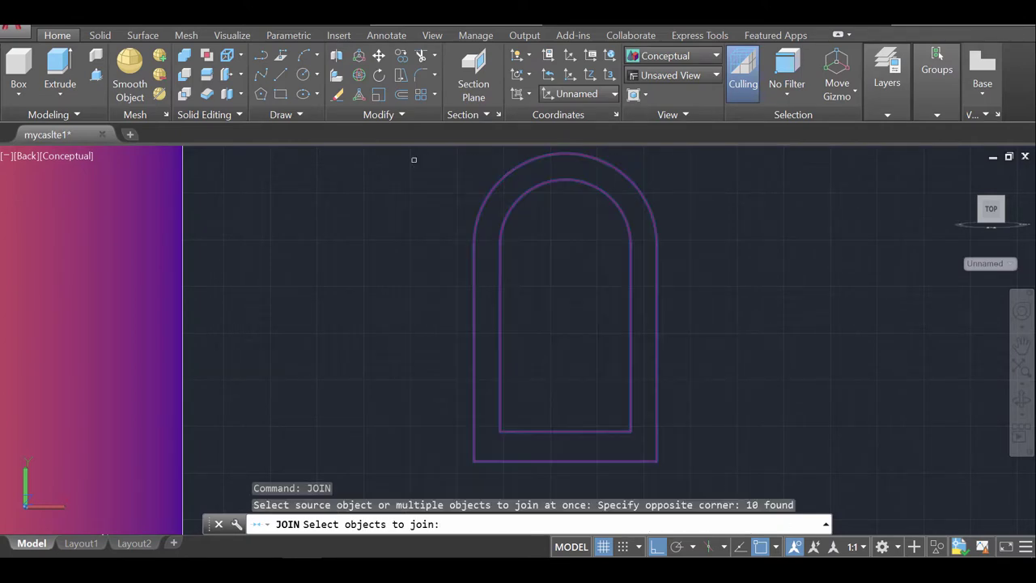
pyautogui.press('Return')
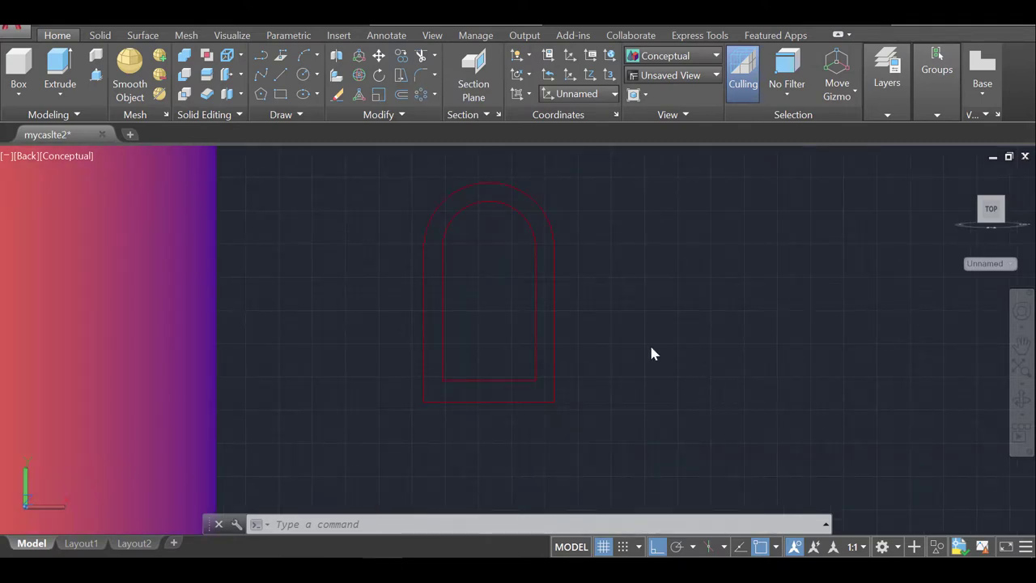
# Presspull the area between the inner and outer arched outlines by 8 units to form the window frame.
pyautogui.click(1022, 403)
pyautogui.moveTo(745, 341); pyautogui.dragTo(697, 382)
pyautogui.press('Escape')
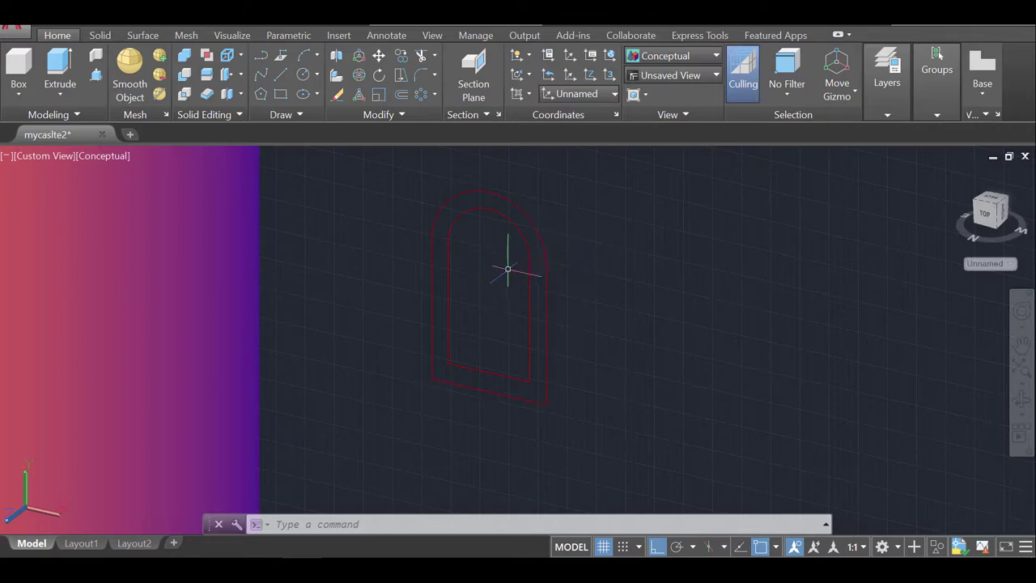
pyautogui.click(96, 74)
pyautogui.click(440, 274)
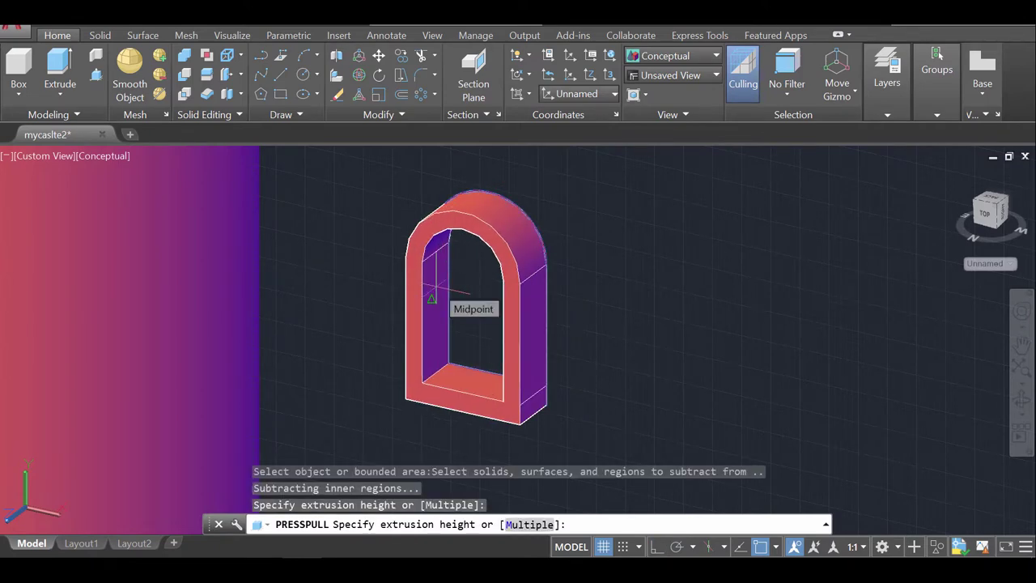
pyautogui.write('8')
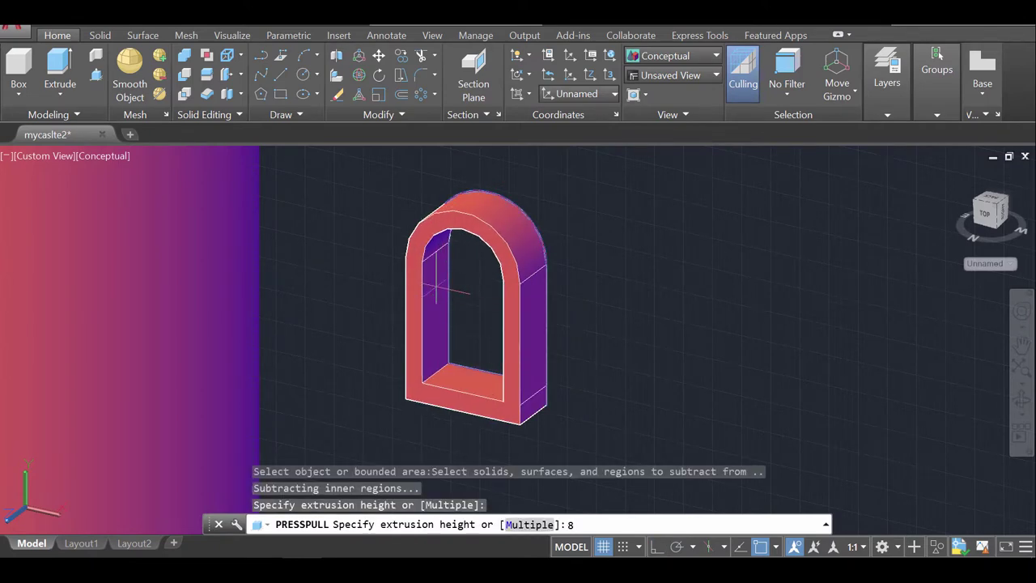
pyautogui.press('Return')
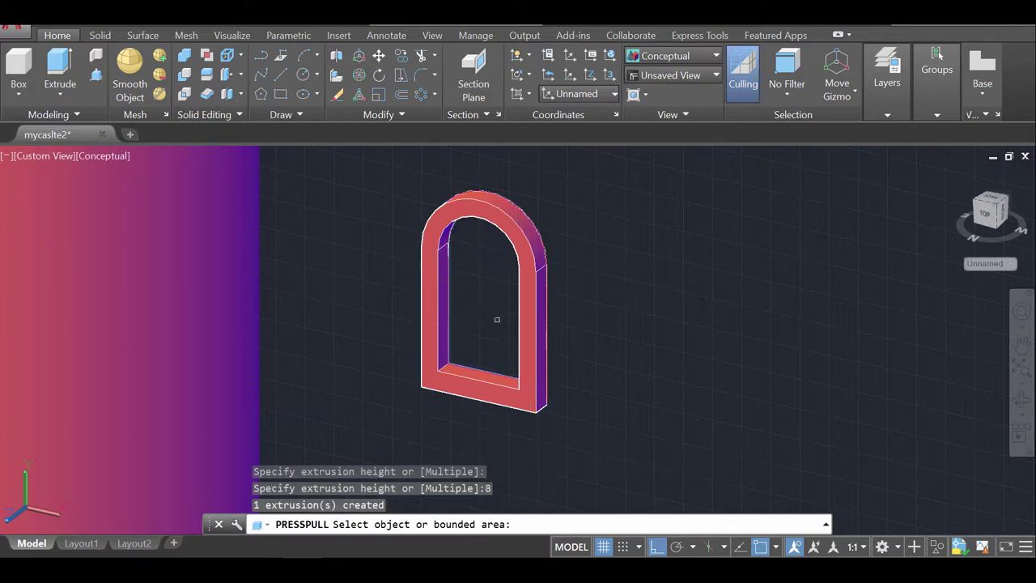
# Presspull the arched area inside the frame into a solid block projecting well beyond the frame's front face.
pyautogui.click(482, 305)
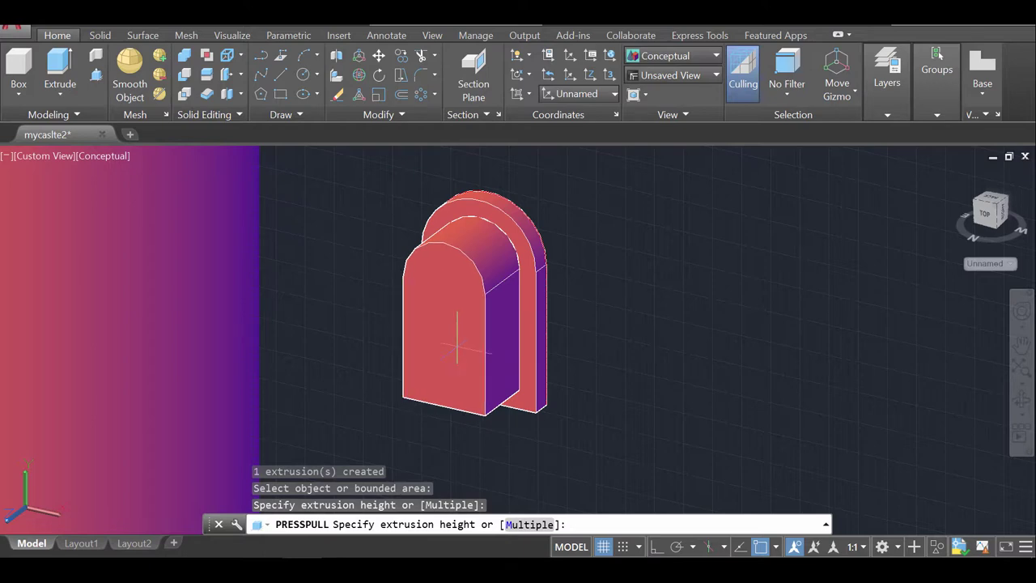
pyautogui.click(455, 358)
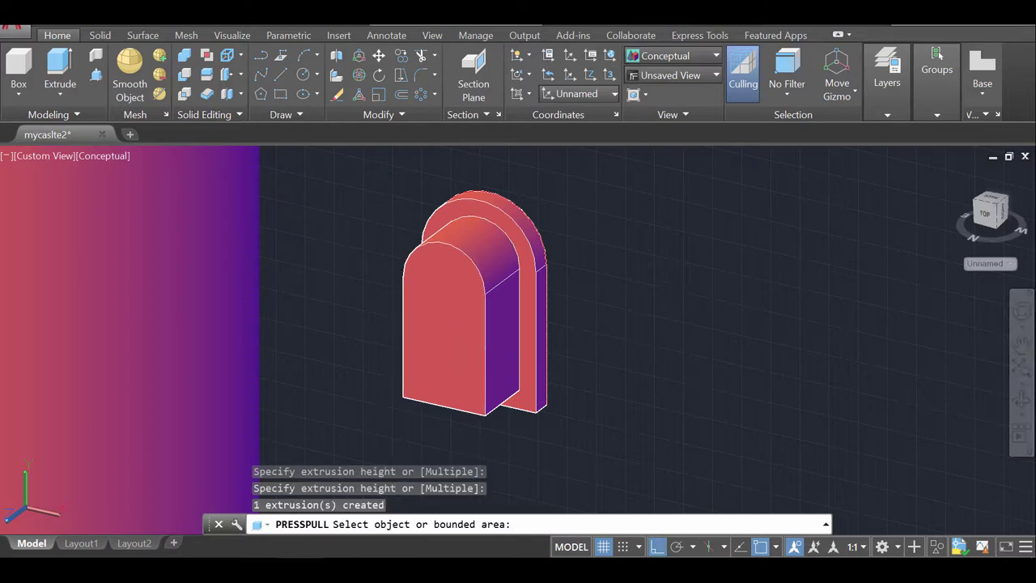
pyautogui.scroll(-4, 588, 275)
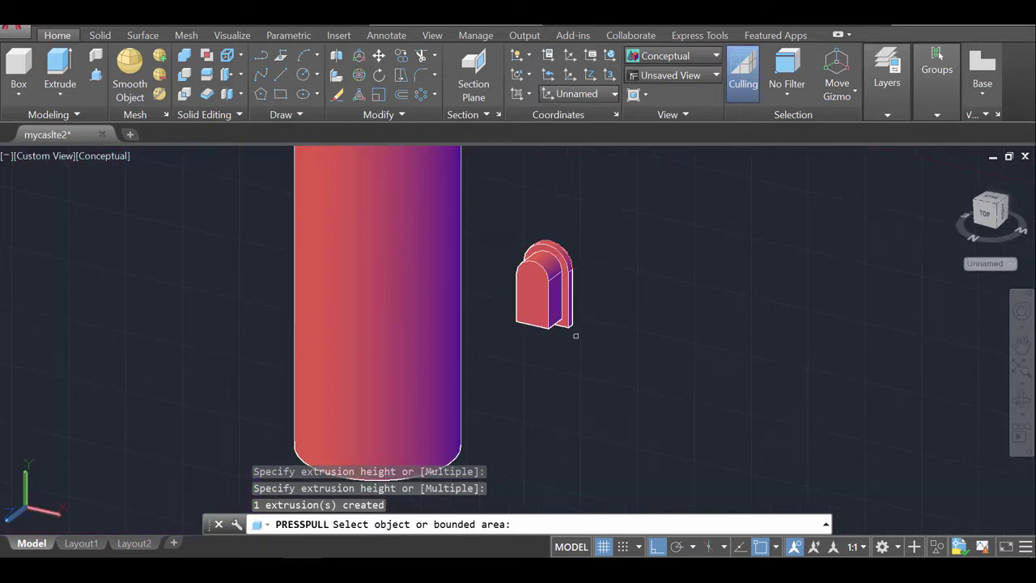
pyautogui.scroll(-2, 575, 335)
pyautogui.keyDown('shift'); pyautogui.moveTo(546, 233); pyautogui.dragTo(526, 276, button='middle'); pyautogui.keyUp('shift')
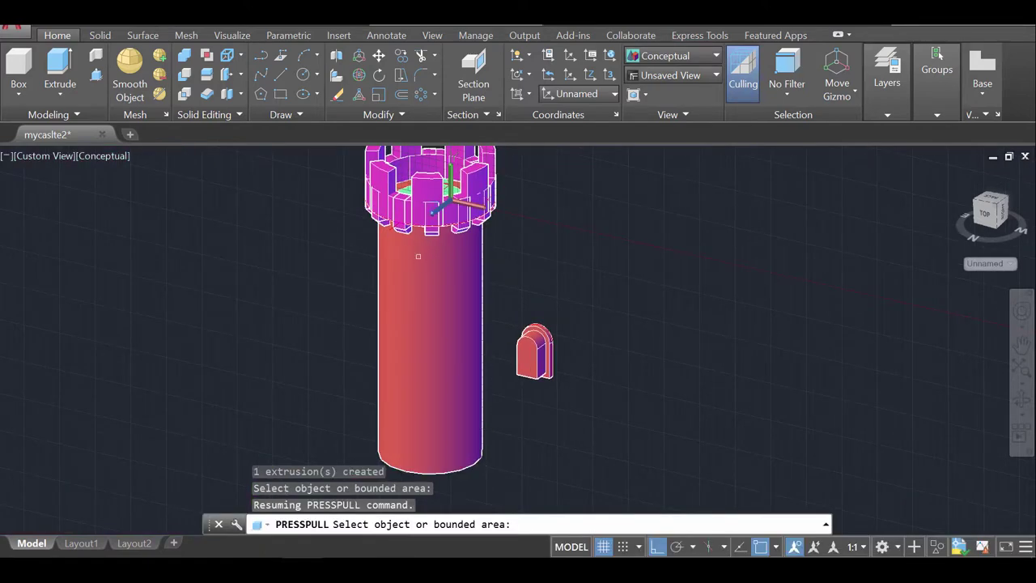
pyautogui.click(886, 115)
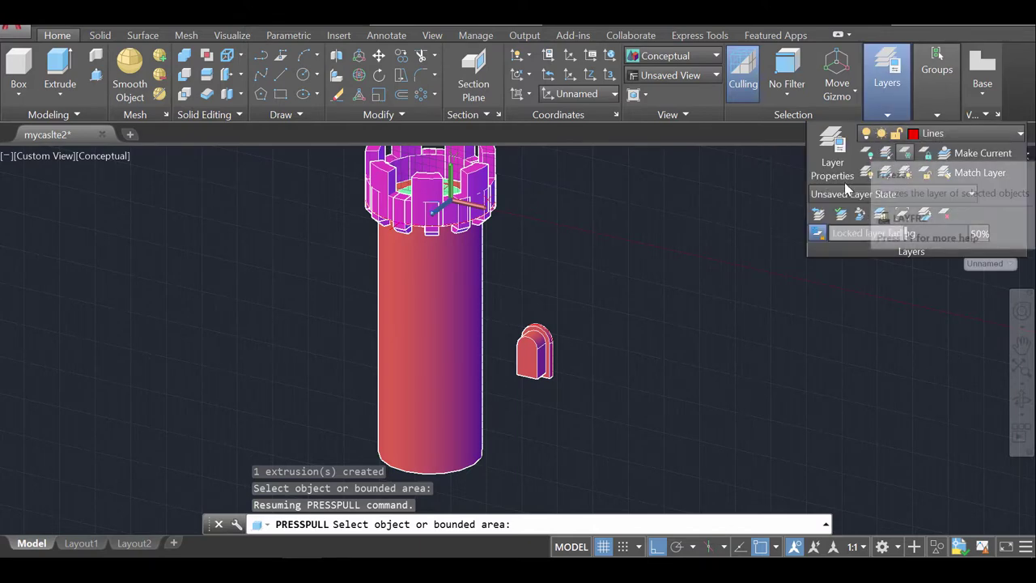
pyautogui.press('Return')
pyautogui.press('Return')
# Move the cylindrical tower body from the Lines layer to the green layer.
pyautogui.click(433, 304)
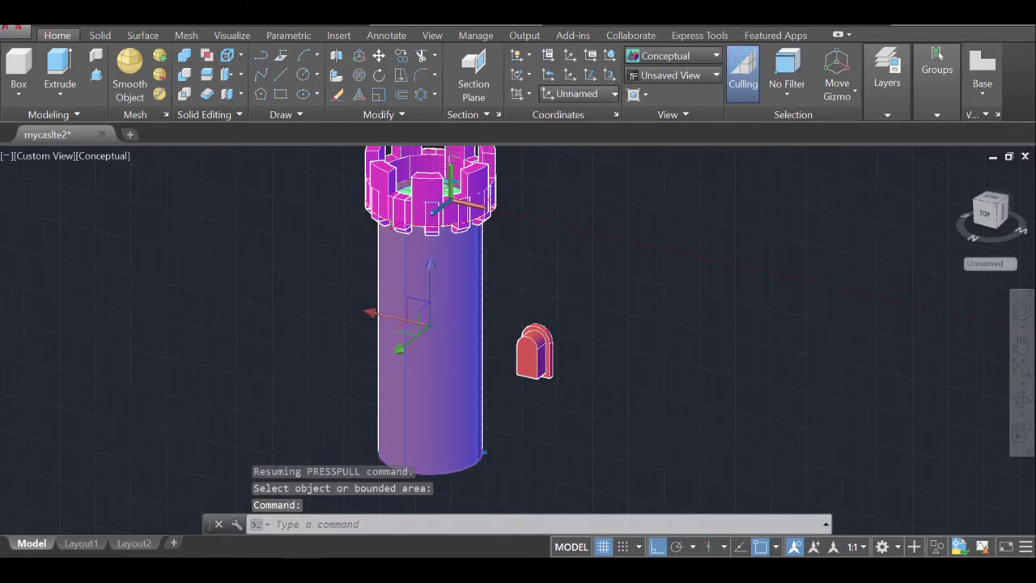
pyautogui.click(890, 105)
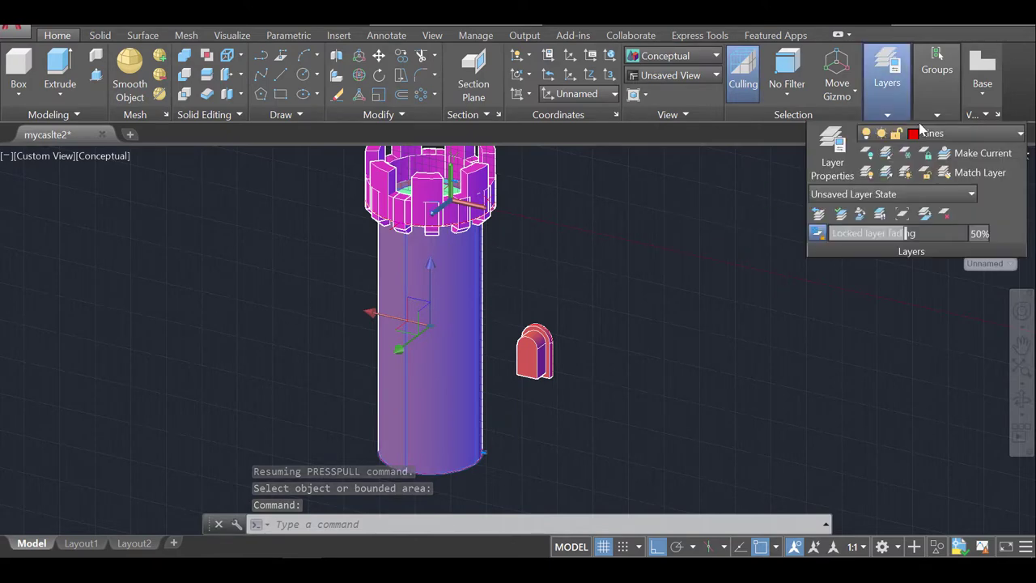
pyautogui.click(954, 134)
pyautogui.click(953, 232)
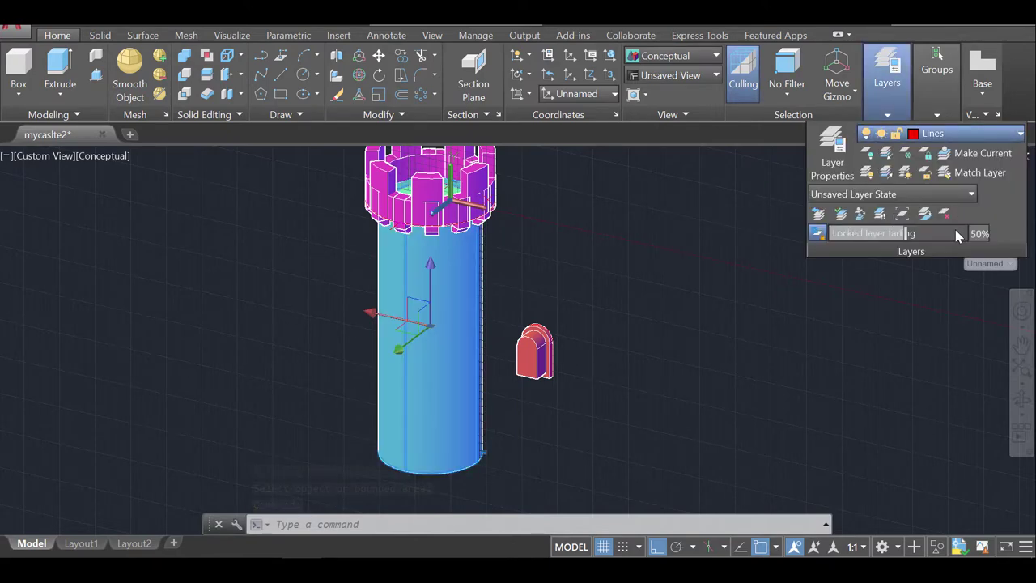
pyautogui.press('Escape')
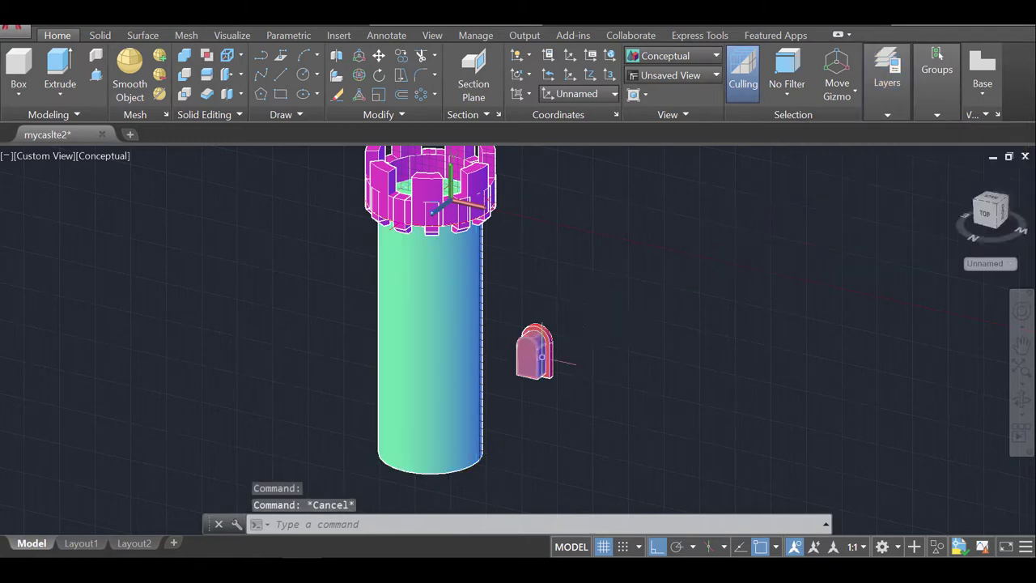
# Assign the window frame and its inner arched block to the Others layer.
pyautogui.click(563, 396)
pyautogui.click(499, 306)
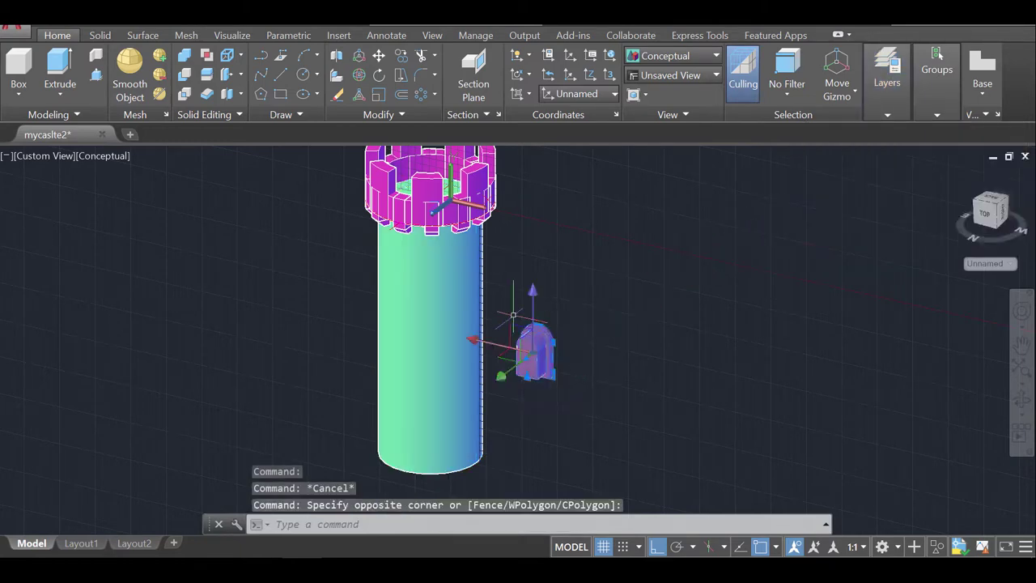
pyautogui.click(888, 114)
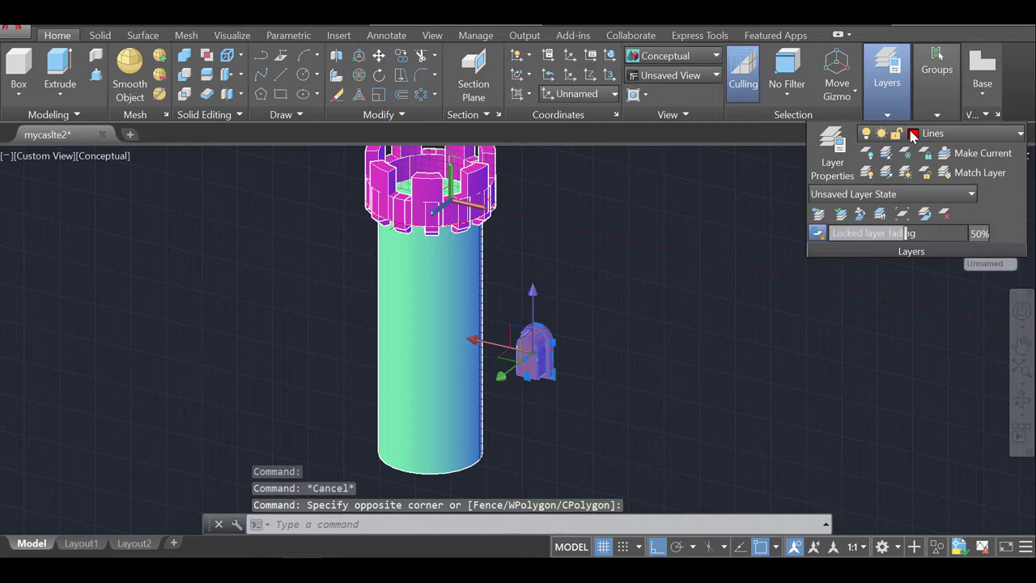
pyautogui.click(955, 132)
pyautogui.click(967, 214)
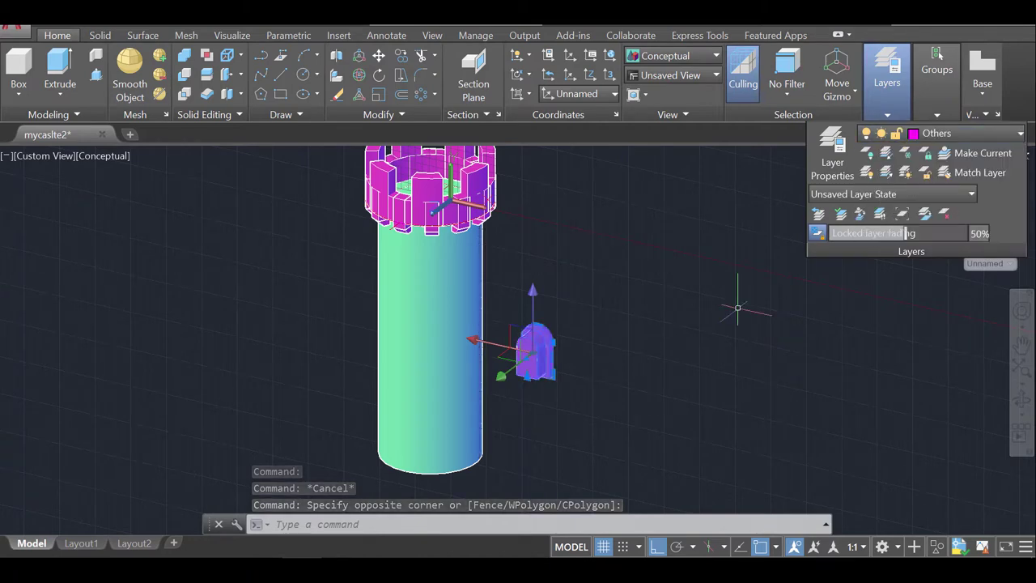
pyautogui.press('Escape')
# Restore the World coordinate system and switch to the top view of the tower and window.
pyautogui.scroll(1, 759, 365)
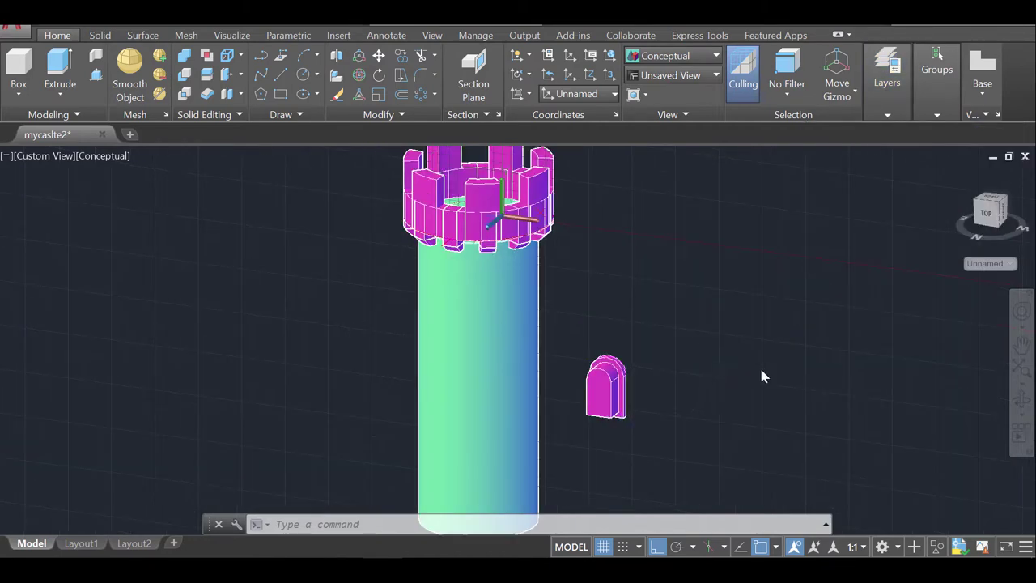
pyautogui.moveTo(737, 380); pyautogui.dragTo(502, 331, button='middle')
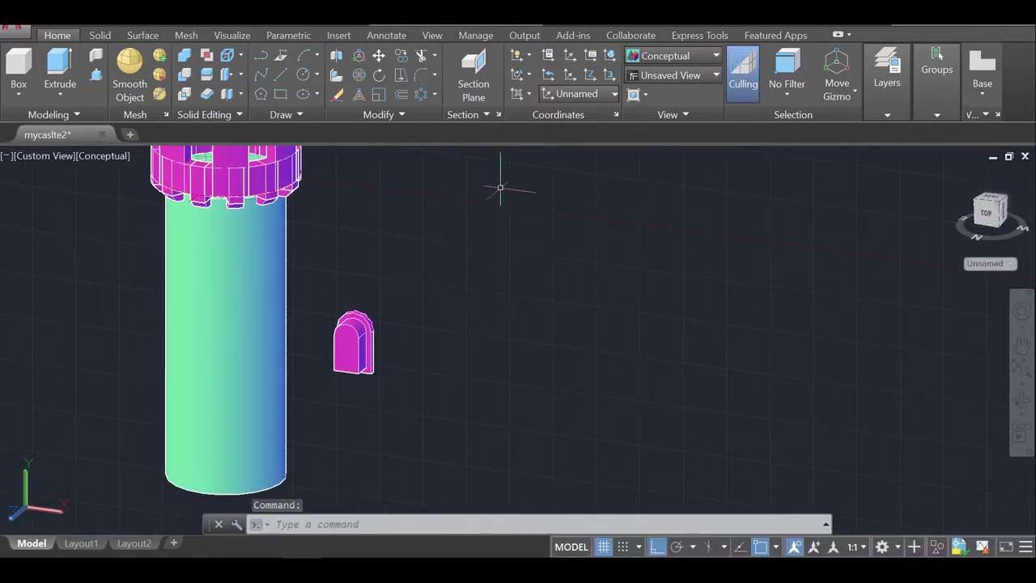
pyautogui.click(609, 55)
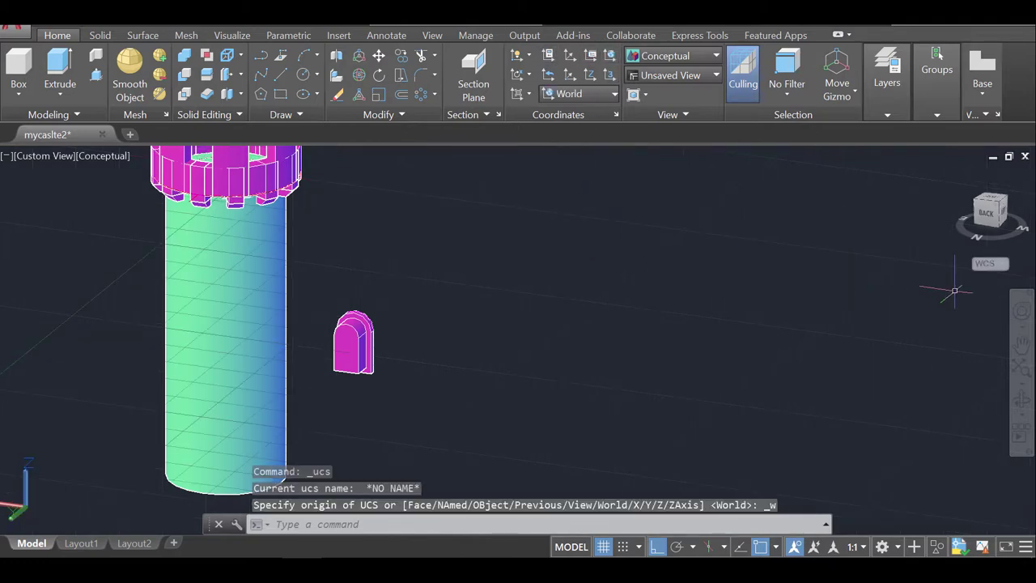
pyautogui.click(995, 206)
pyautogui.moveTo(639, 356); pyautogui.dragTo(541, 342, button='middle')
pyautogui.scroll(3, 540, 342)
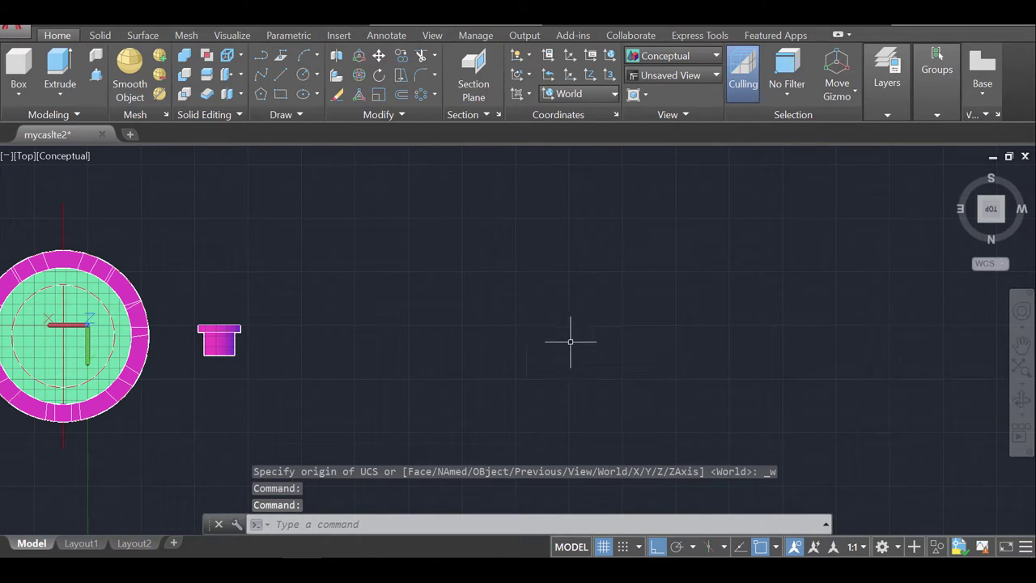
# Draw a circle of radius 80 in the empty area well away from the tower and window.
pyautogui.write('c')
pyautogui.press('Return')
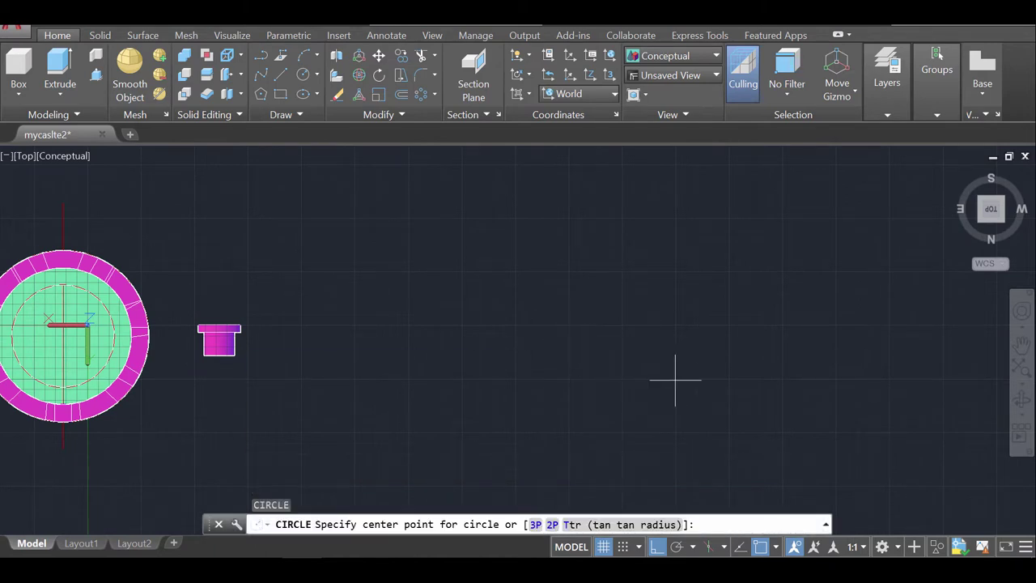
pyautogui.click(618, 318)
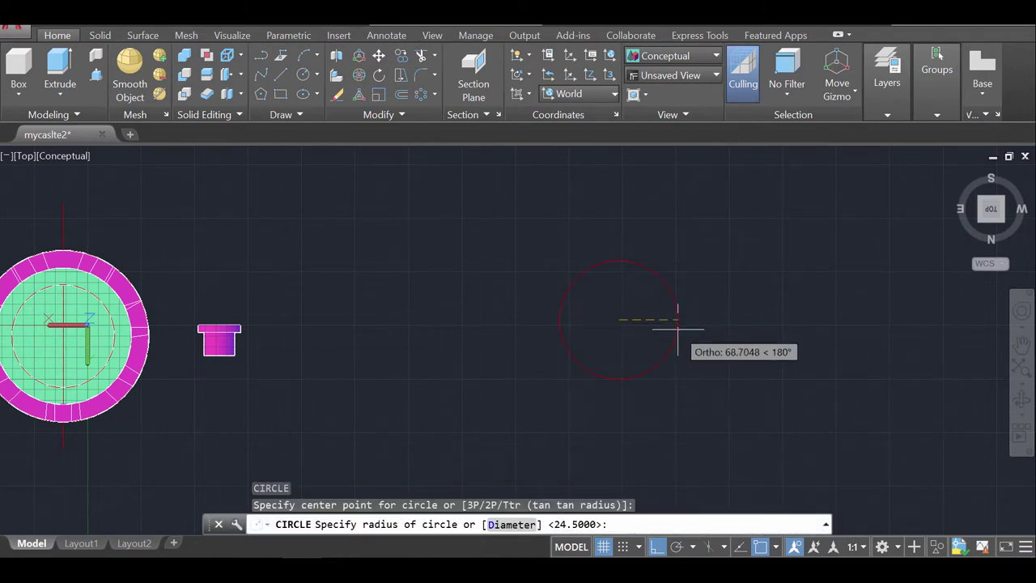
pyautogui.write('80')
pyautogui.press('Return')
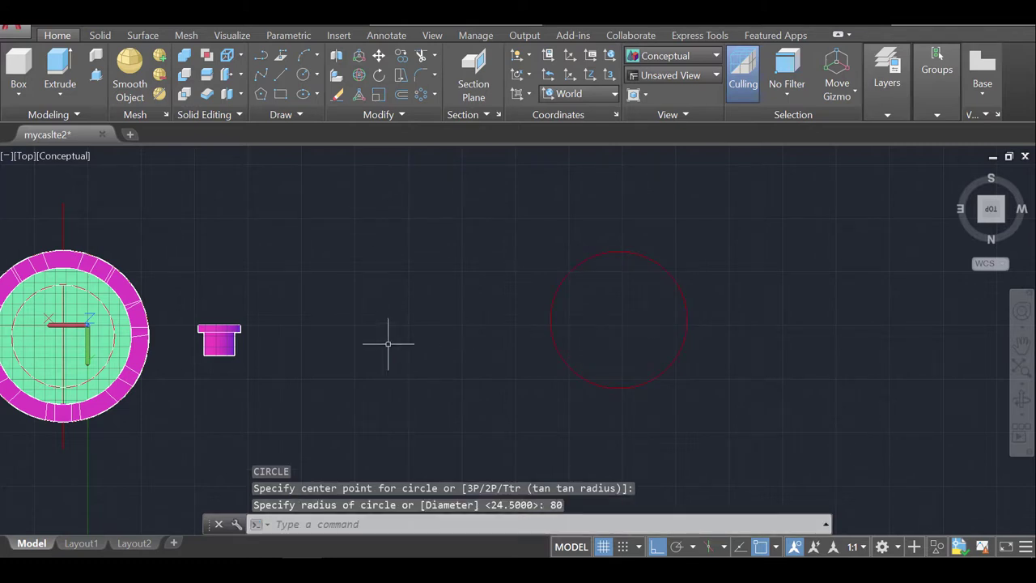
# Move the window frame and its arched block by the midpoint of the frame's lower front edge onto a quadrant of the radius-80 circle, with ortho off.
pyautogui.write('MO')
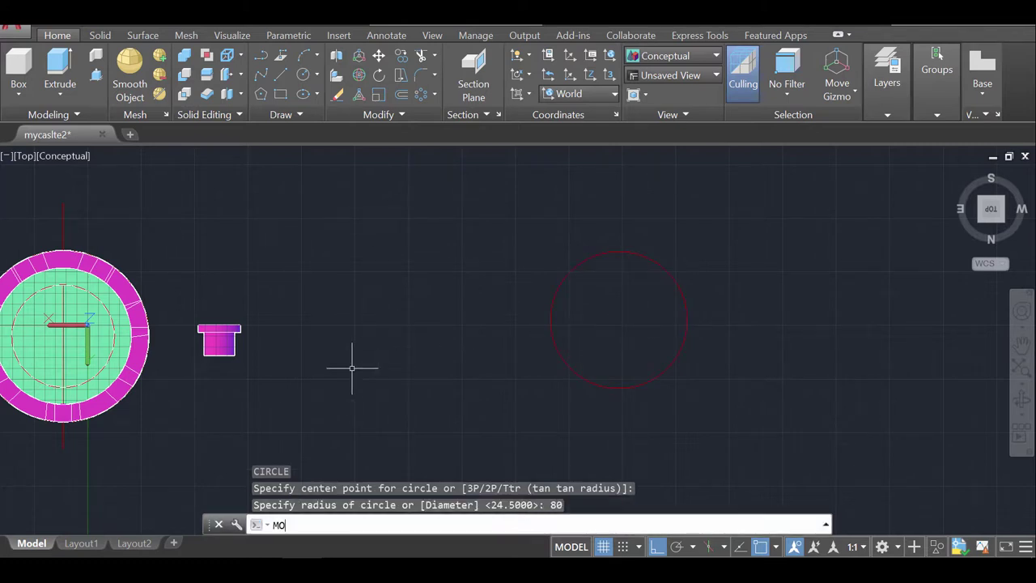
pyautogui.write('VE')
pyautogui.press('Return')
pyautogui.click(300, 379)
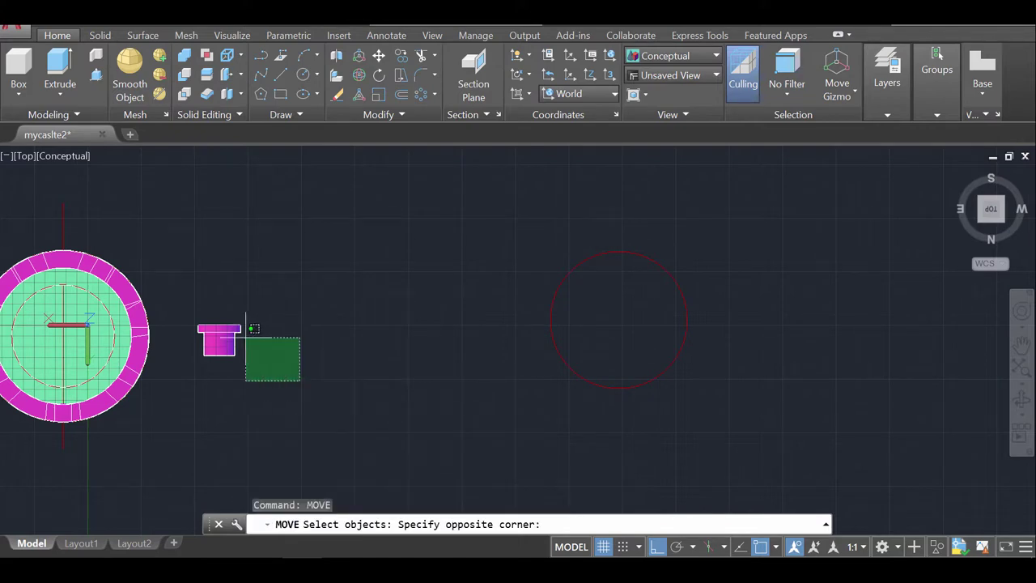
pyautogui.click(157, 276)
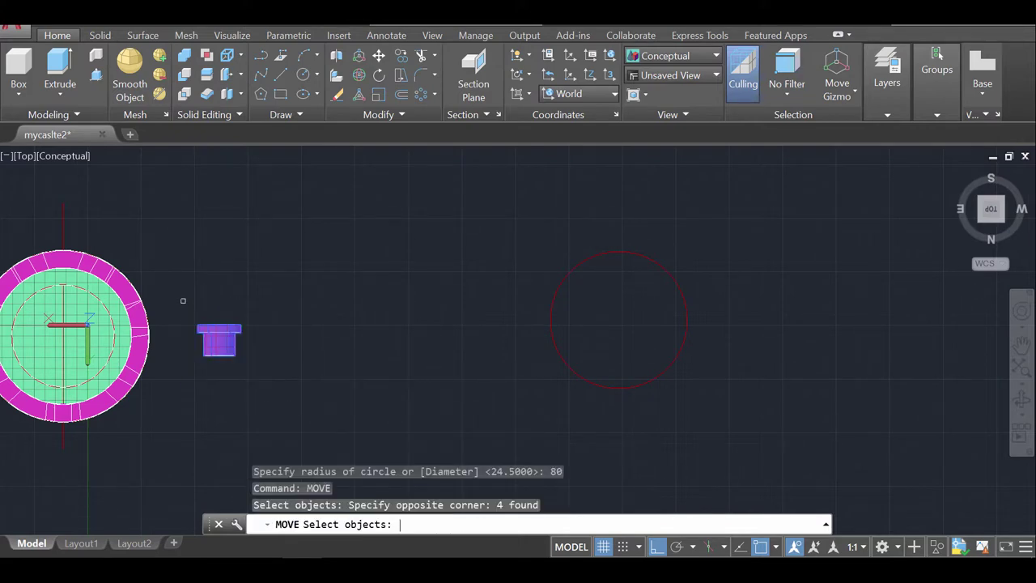
pyautogui.click(1018, 404)
pyautogui.scroll(3, 238, 343)
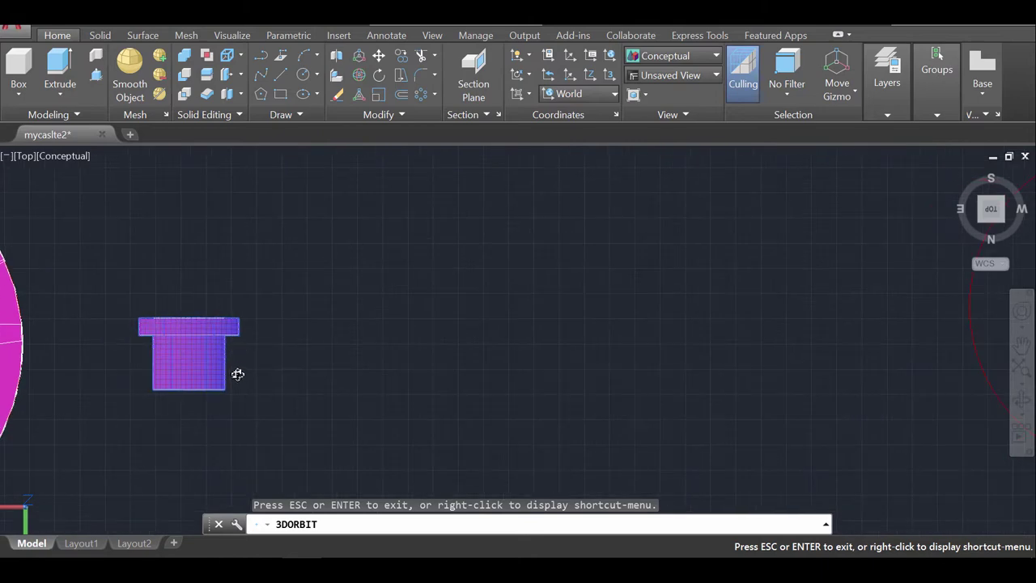
pyautogui.moveTo(238, 372); pyautogui.dragTo(170, 421)
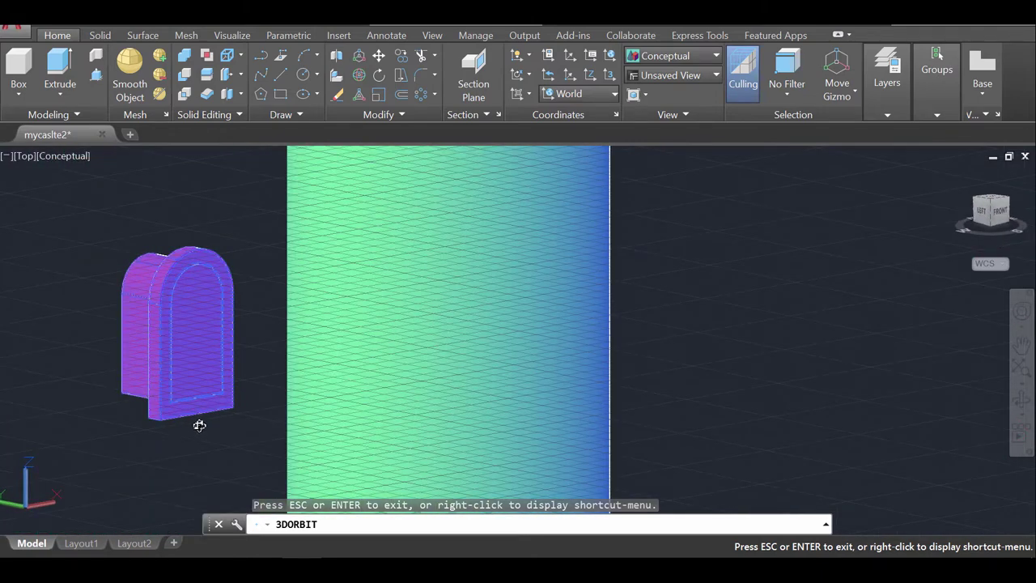
pyautogui.press('Escape')
pyautogui.click(196, 414)
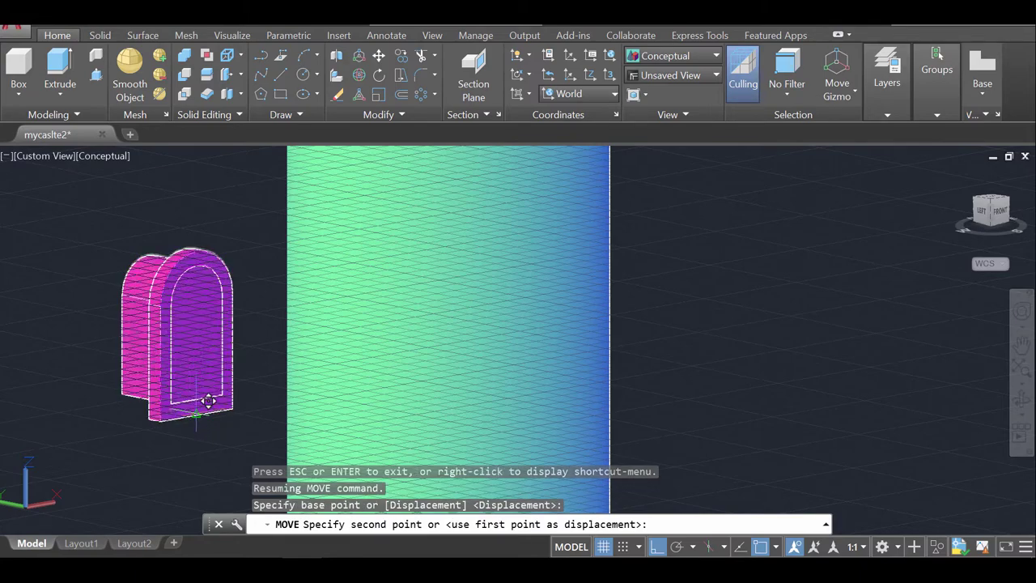
pyautogui.scroll(-5, 233, 409)
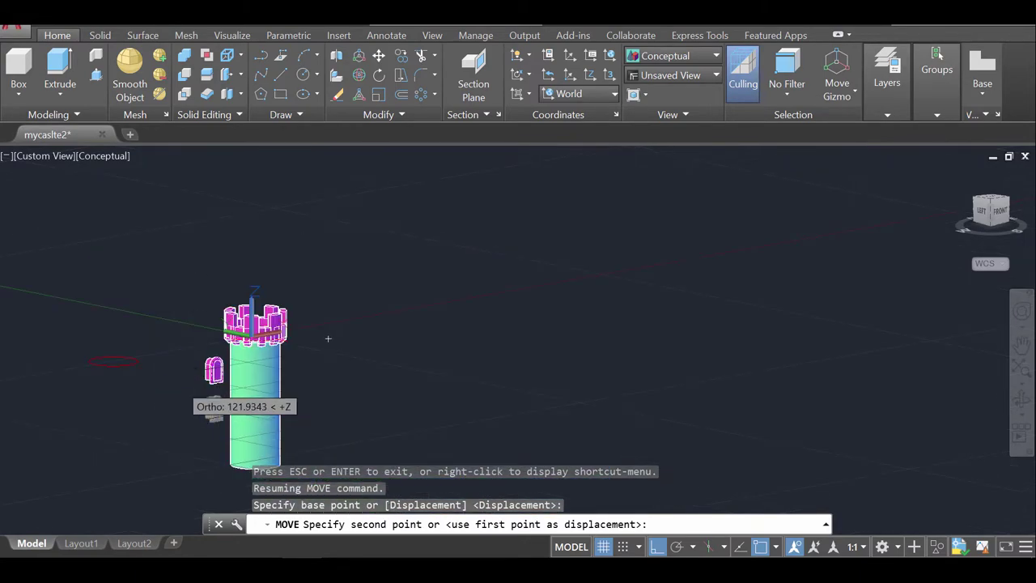
pyautogui.moveTo(203, 381); pyautogui.dragTo(625, 403, button='middle')
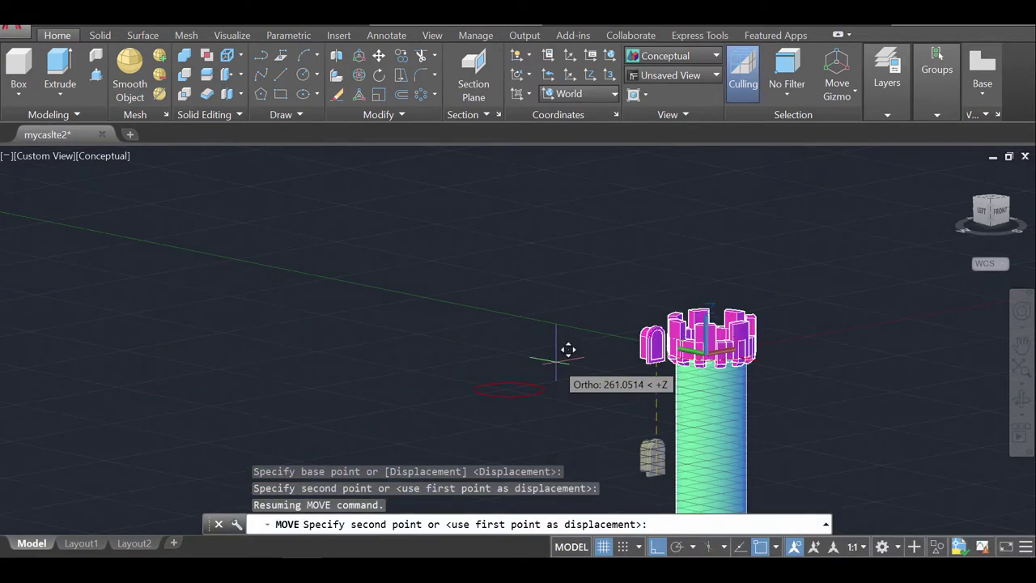
pyautogui.press('F8')
pyautogui.scroll(-2, 500, 441)
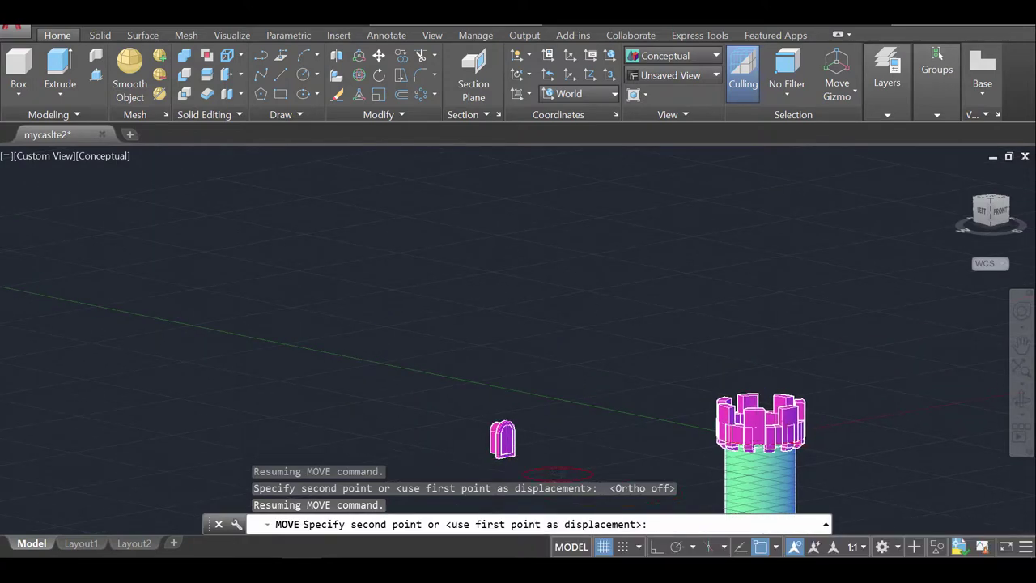
pyautogui.scroll(6, 518, 445)
pyautogui.scroll(2, 518, 445)
pyautogui.moveTo(528, 453); pyautogui.dragTo(445, 254, button='middle')
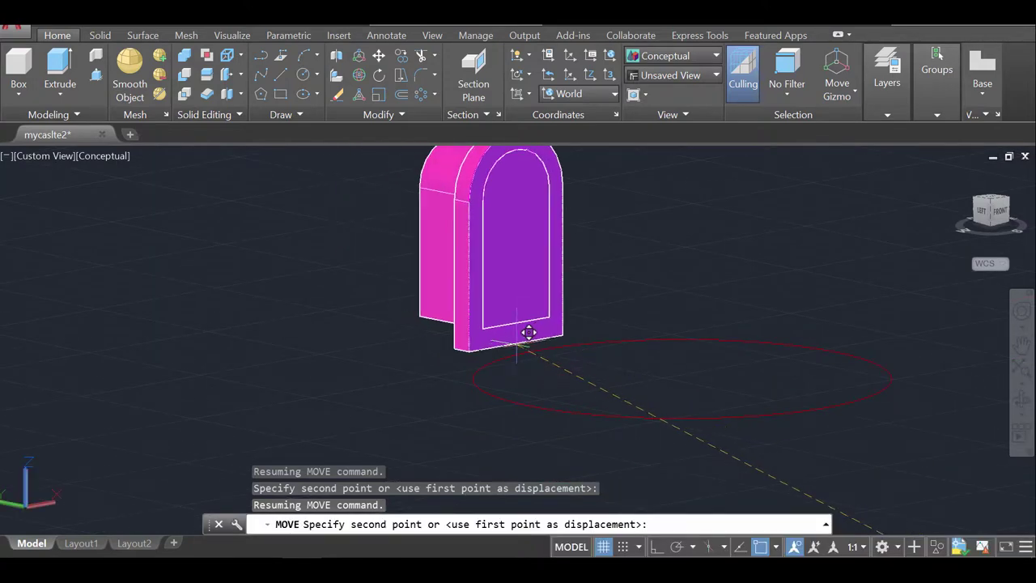
pyautogui.keyDown('shift'); pyautogui.rightClick(513, 349); pyautogui.keyUp('shift')
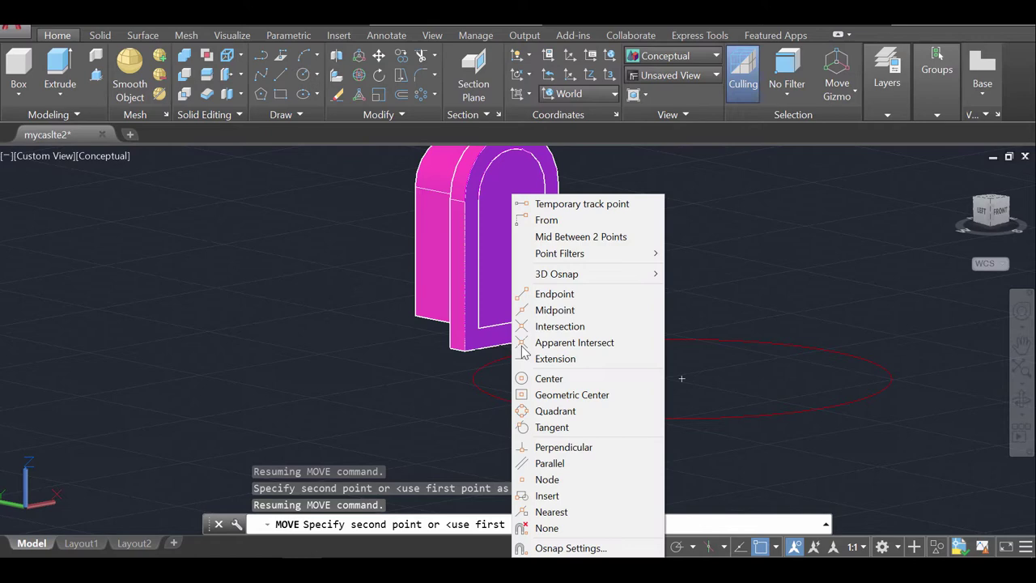
pyautogui.click(555, 411)
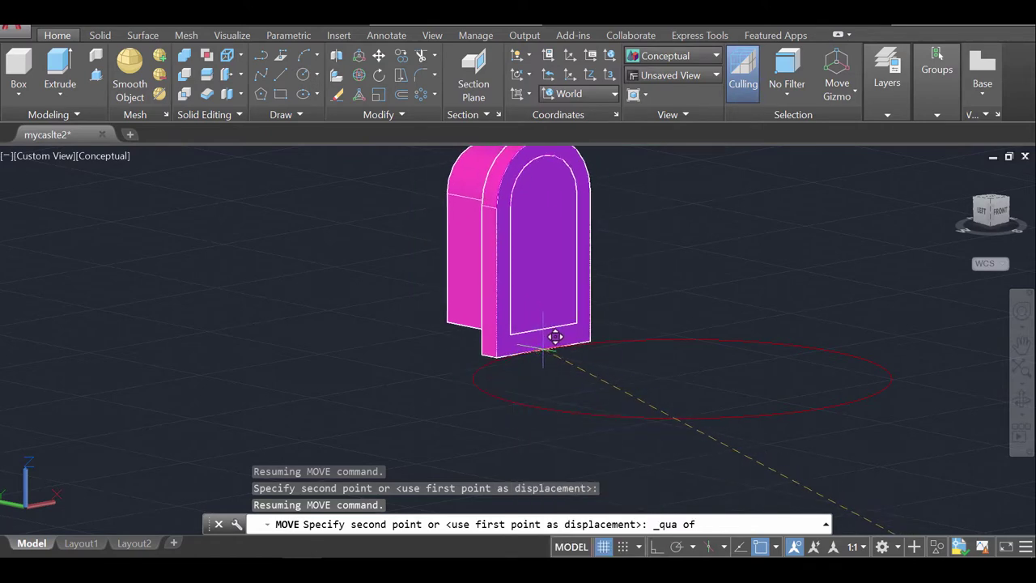
pyautogui.press('Escape')
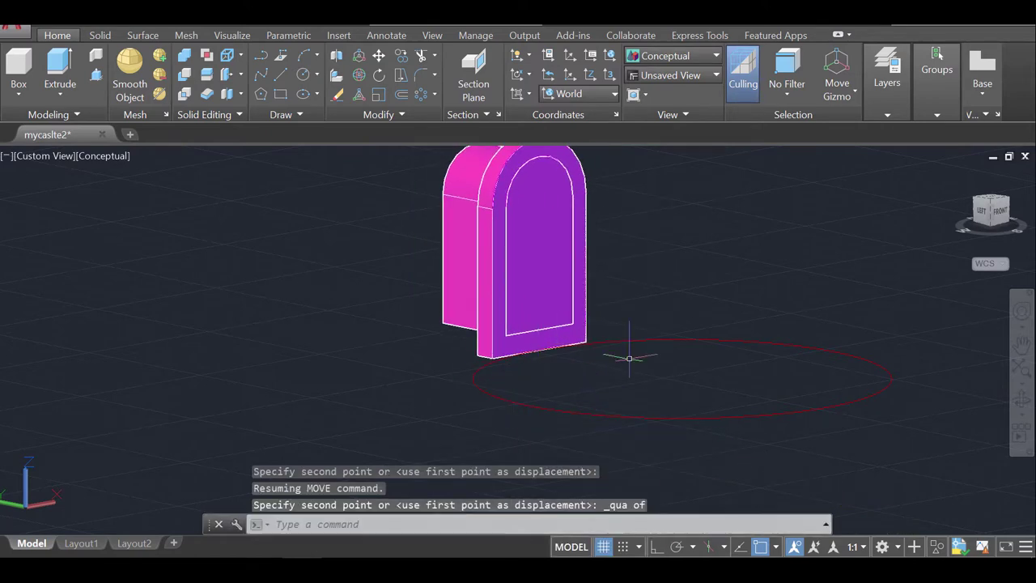
# Create an associative polar array of the window frame and block around the circle's center with 4 items filling 360 degrees.
pyautogui.click(1020, 394)
pyautogui.moveTo(738, 390); pyautogui.dragTo(591, 340)
pyautogui.moveTo(592, 340); pyautogui.dragTo(581, 373, button='middle')
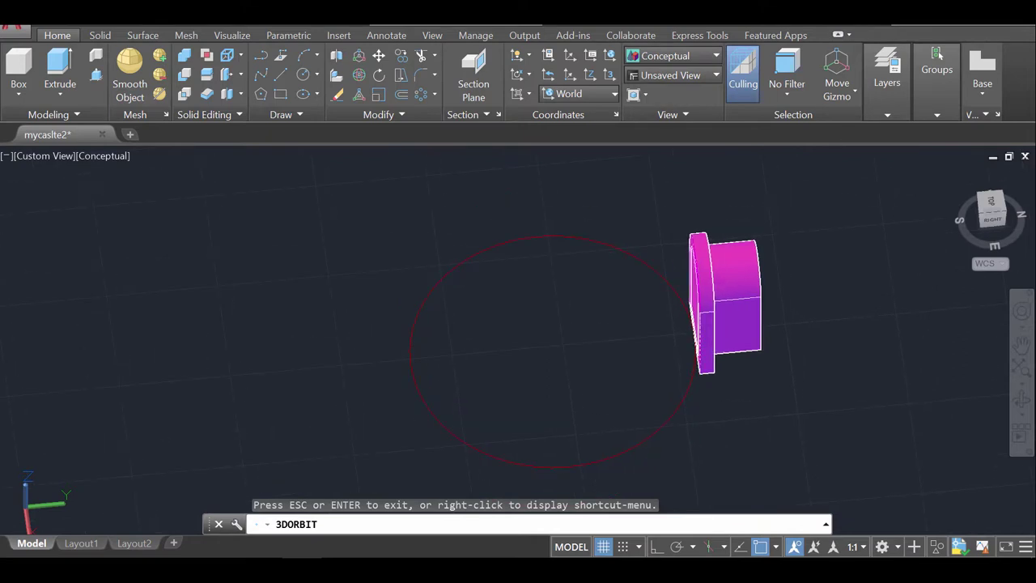
pyautogui.press('Escape')
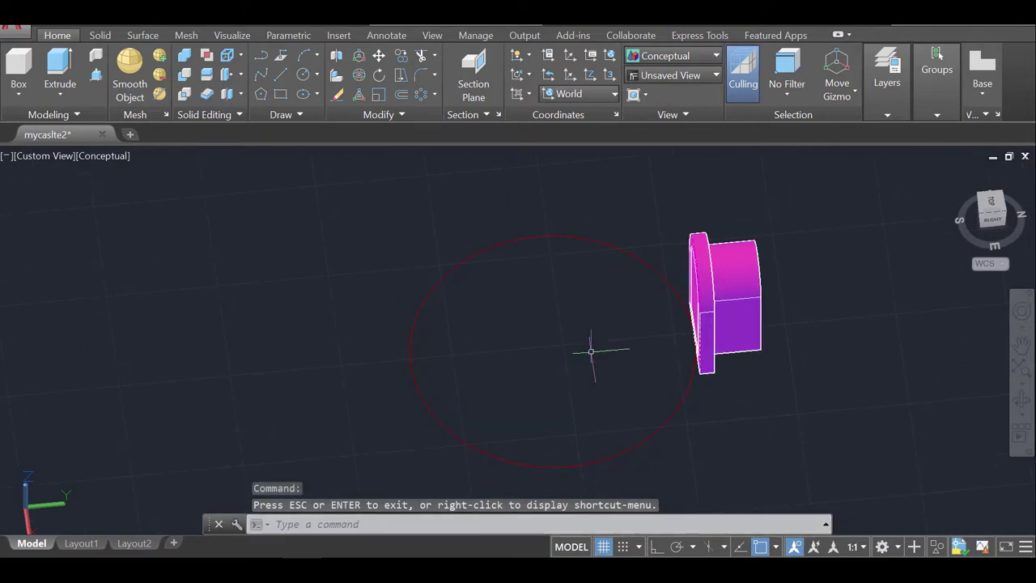
pyautogui.click(421, 94)
pyautogui.click(666, 205)
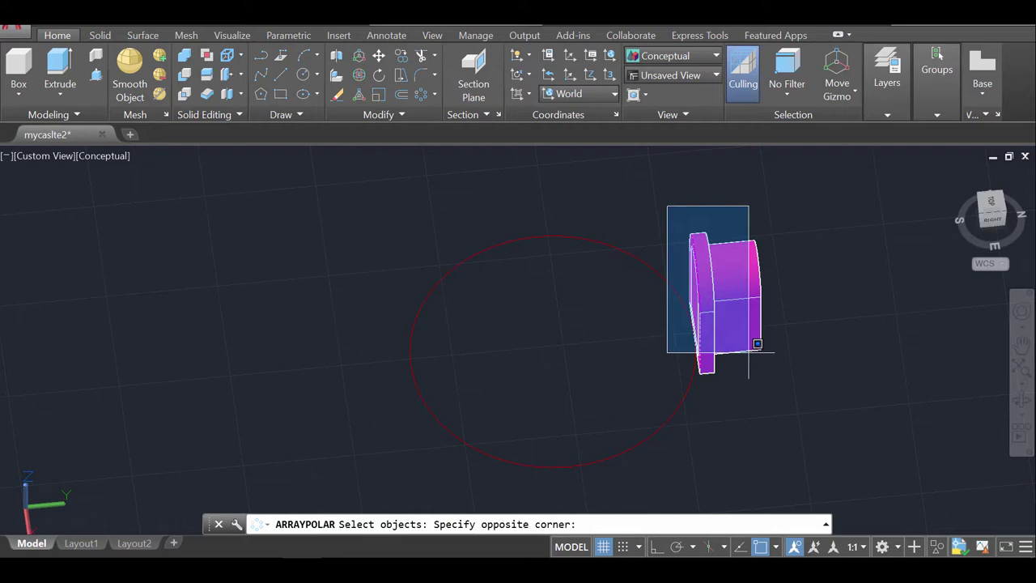
pyautogui.click(783, 420)
pyautogui.press('Return')
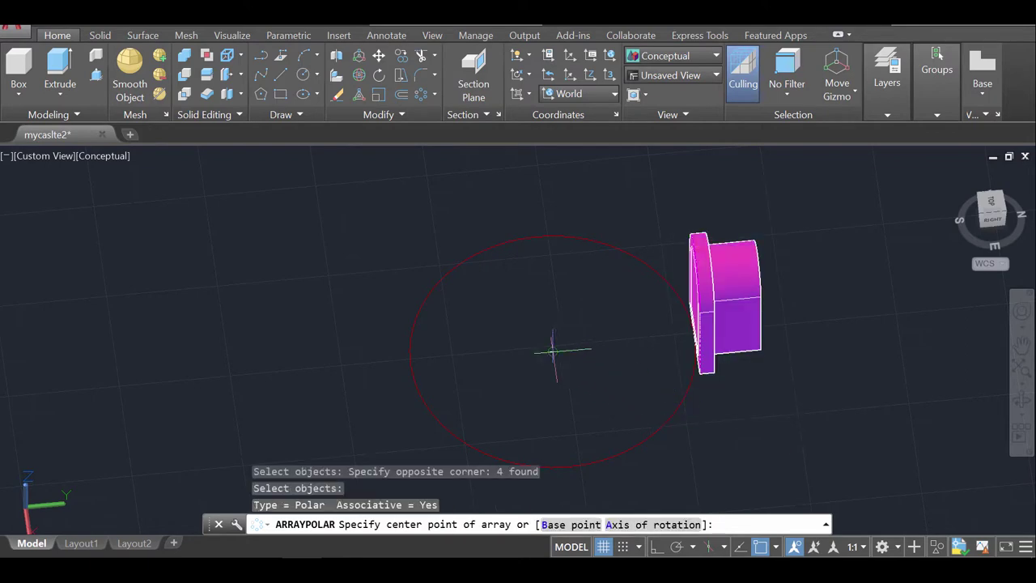
pyautogui.click(552, 350)
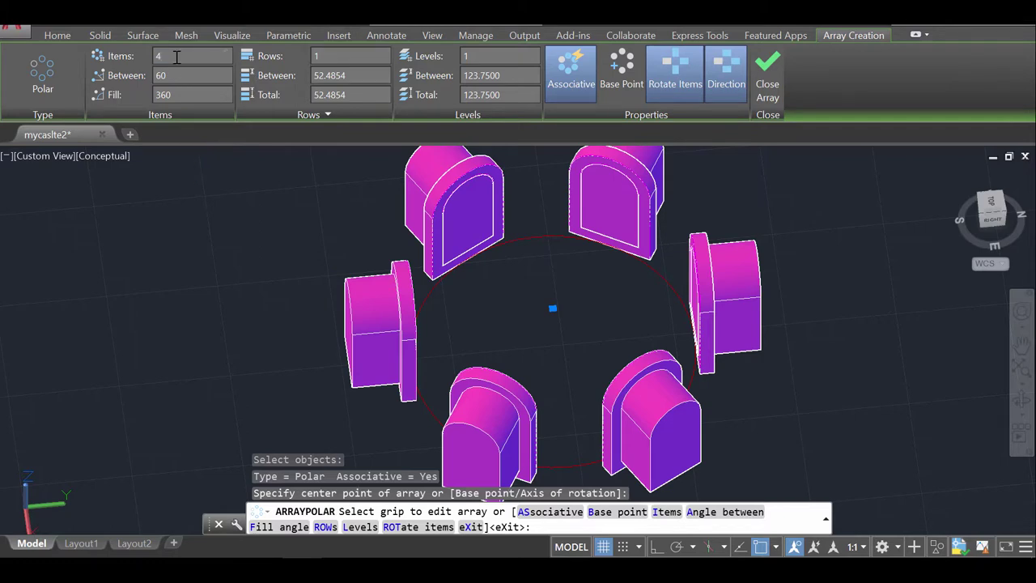
pyautogui.press('Return')
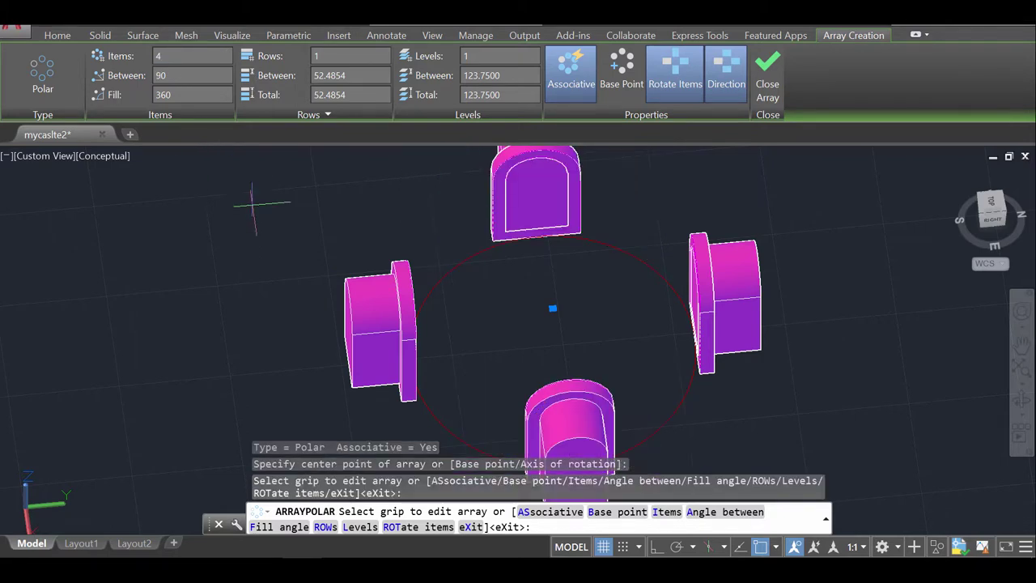
pyautogui.press('Return')
pyautogui.press('Return')
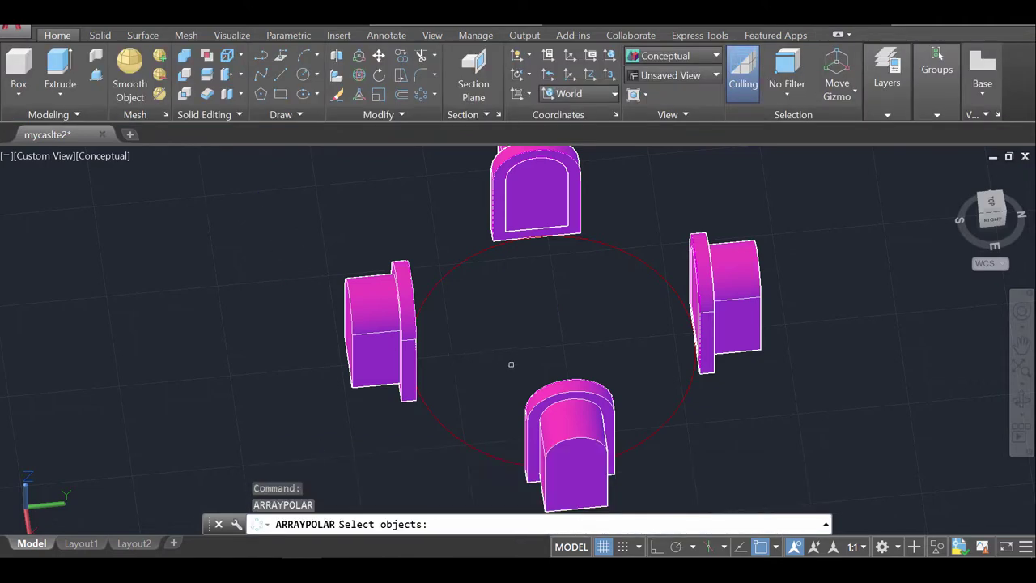
pyautogui.scroll(-2, 543, 349)
pyautogui.moveTo(537, 349); pyautogui.dragTo(420, 336, button='middle')
pyautogui.write('COP')
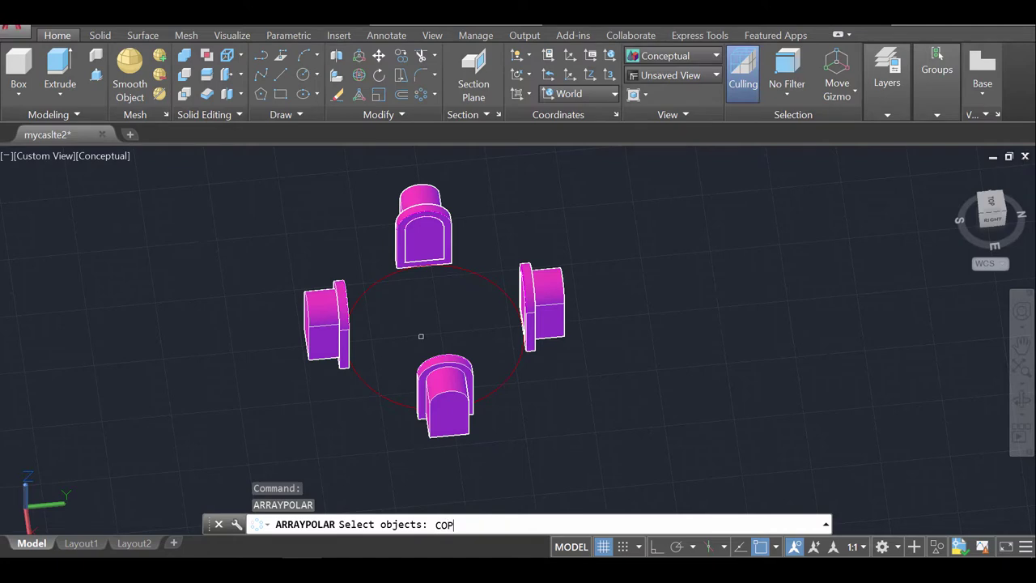
pyautogui.write('Y')
pyautogui.press('Return')
pyautogui.click(581, 456)
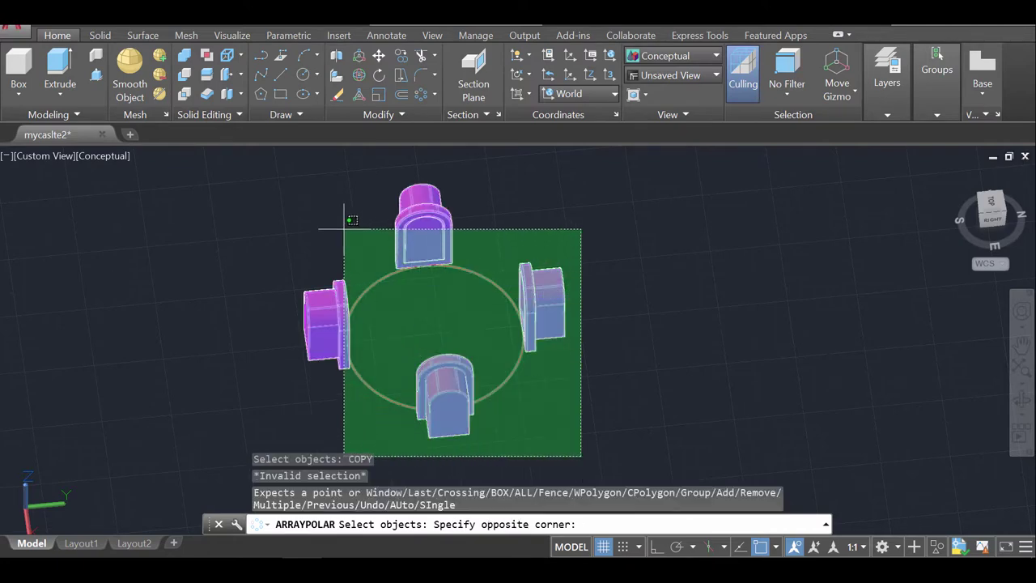
pyautogui.click(265, 176)
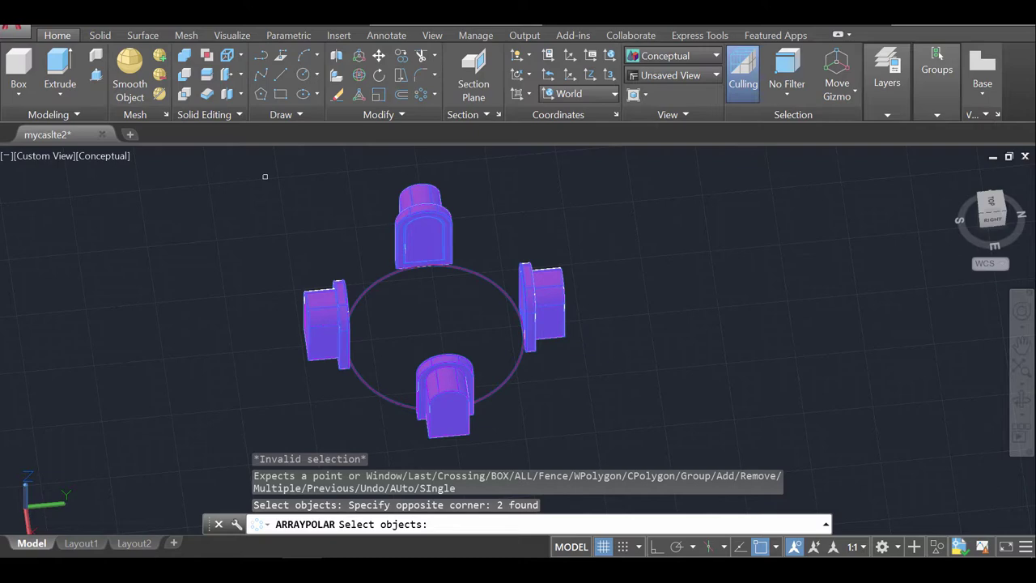
pyautogui.press('Return')
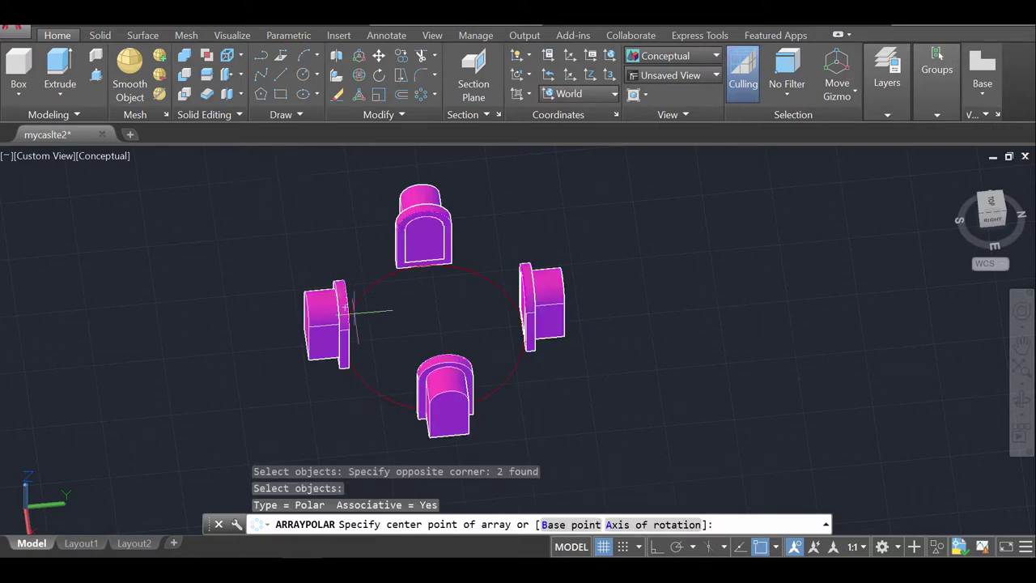
pyautogui.click(435, 336)
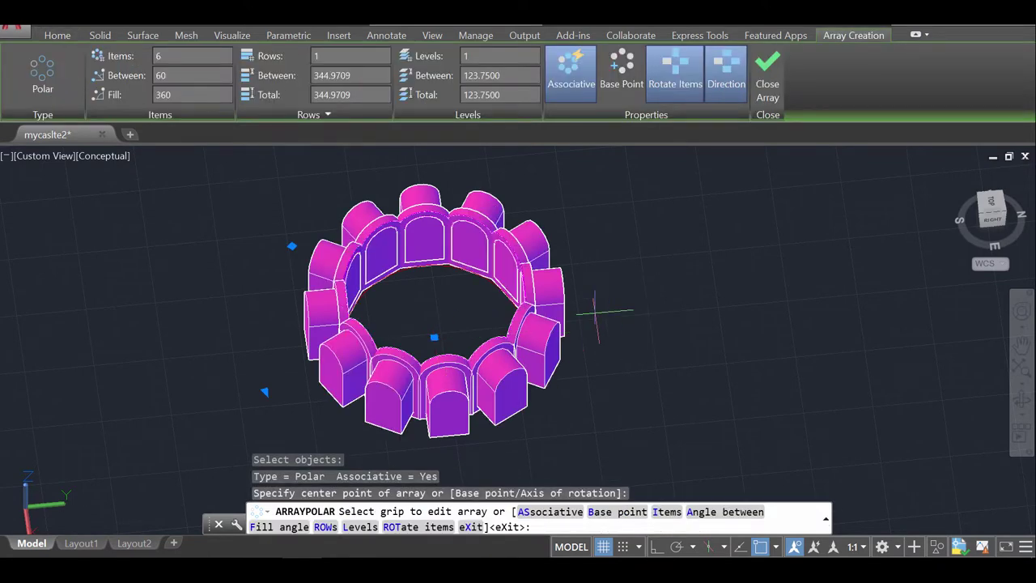
pyautogui.press('Escape')
pyautogui.hotkey('ctrl', 'z')
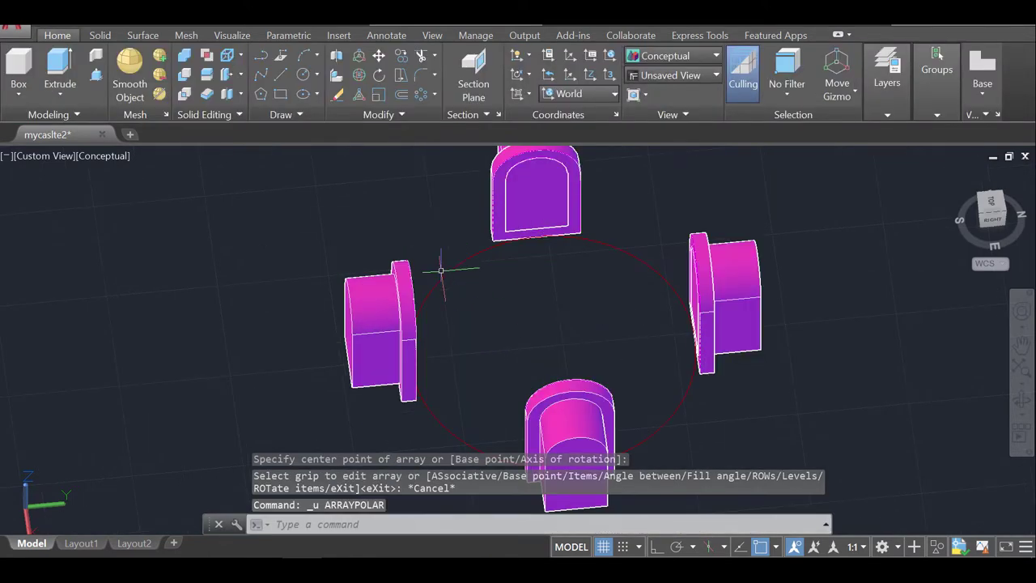
# Copy the circle with its four arrayed windows twice from the circle's center, placing the copies in a row beside the original.
pyautogui.scroll(-3, 441, 269)
pyautogui.write('c')
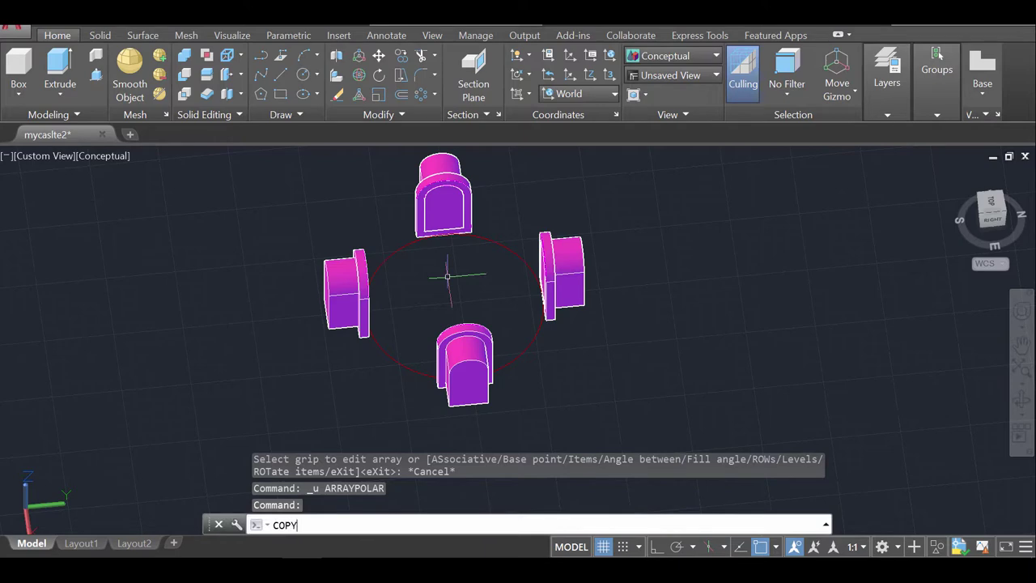
pyautogui.press('Return')
pyautogui.click(624, 396)
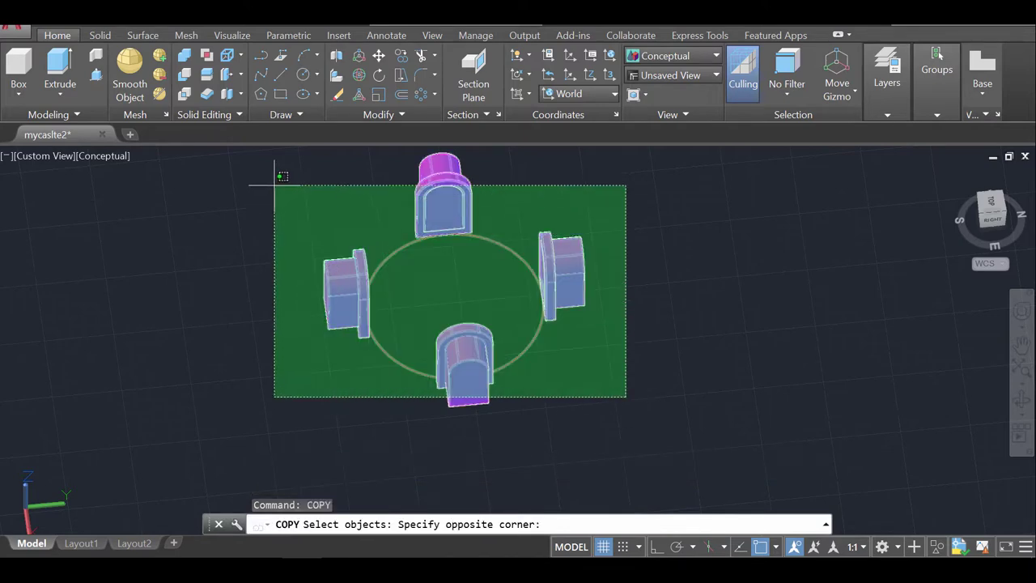
pyautogui.click(263, 163)
pyautogui.press('Return')
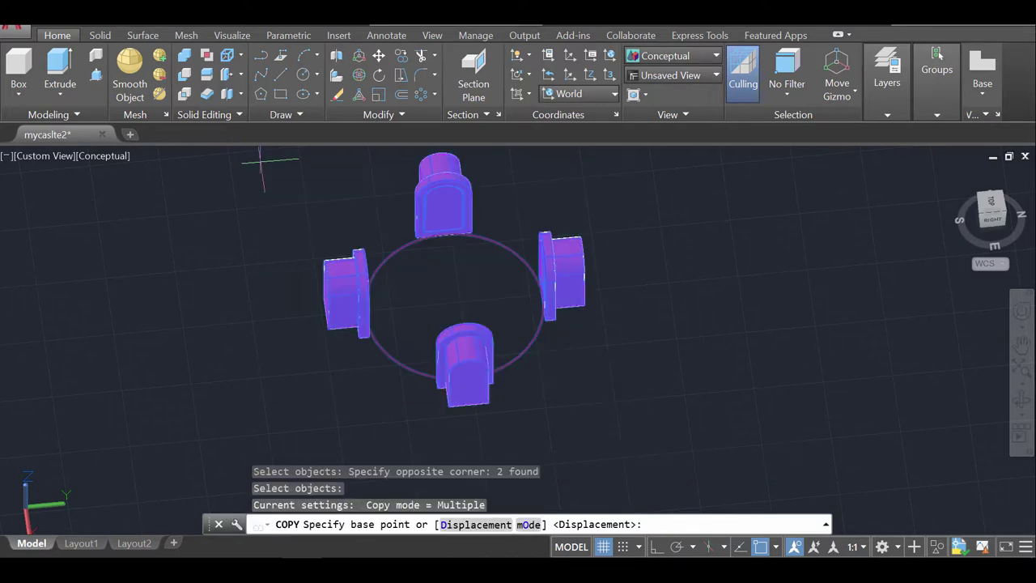
pyautogui.click(453, 305)
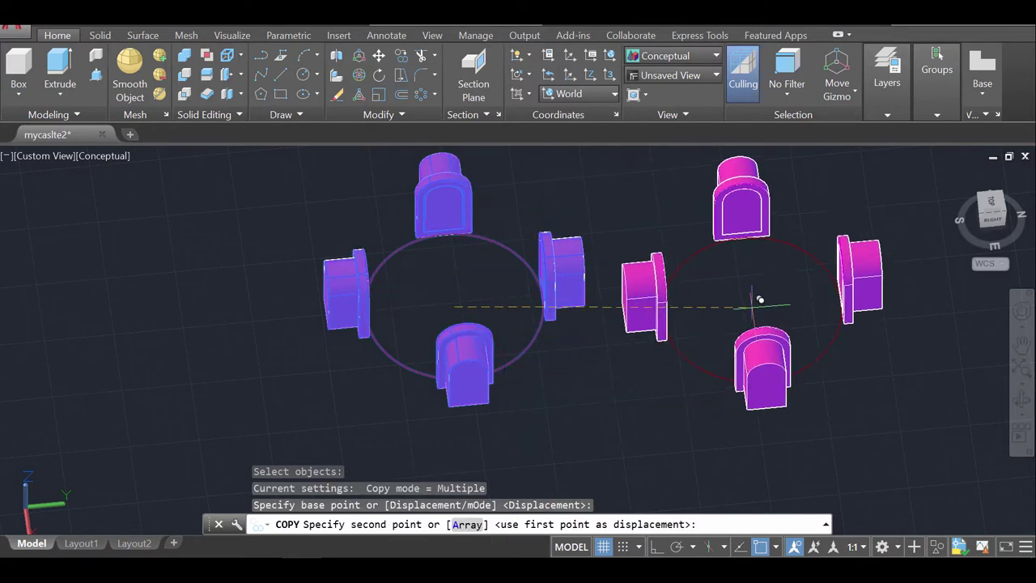
pyautogui.click(779, 301)
pyautogui.moveTo(778, 301); pyautogui.dragTo(461, 312, button='middle')
pyautogui.click(793, 322)
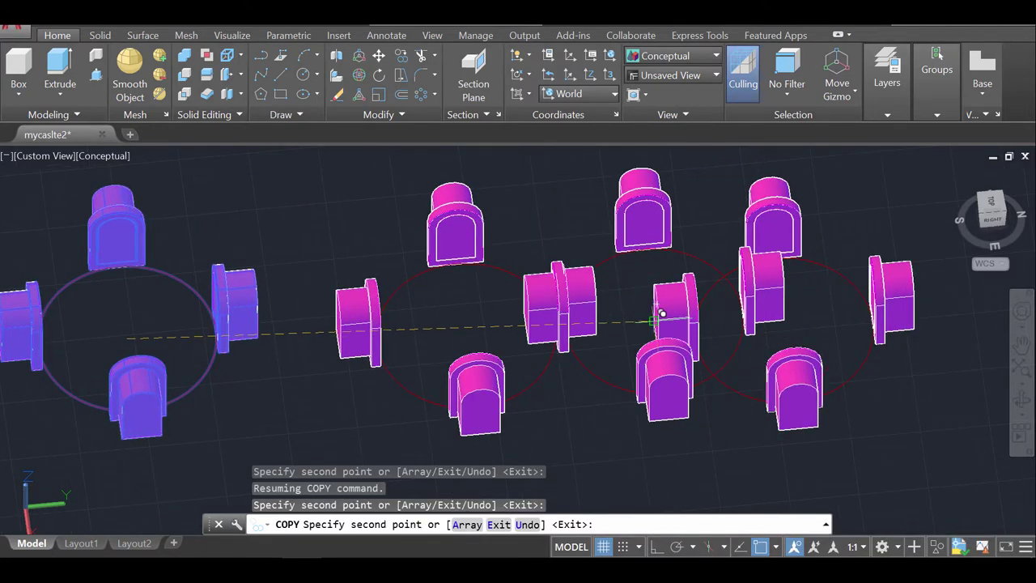
pyautogui.press('Escape')
pyautogui.scroll(-5, 438, 333)
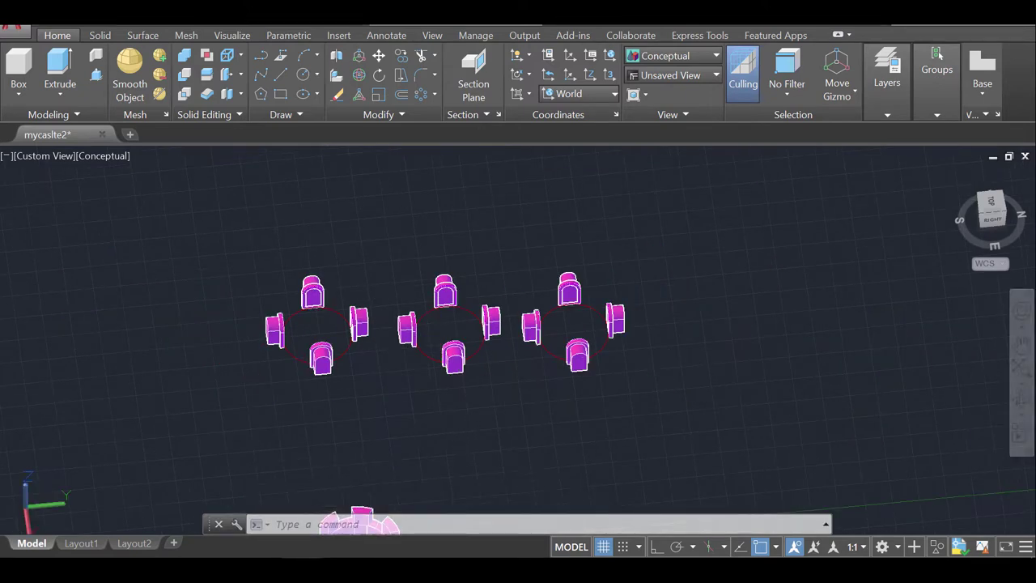
# Move the UCS origin to the center of the tower's base.
pyautogui.moveTo(365, 407); pyautogui.dragTo(585, 319, button='middle')
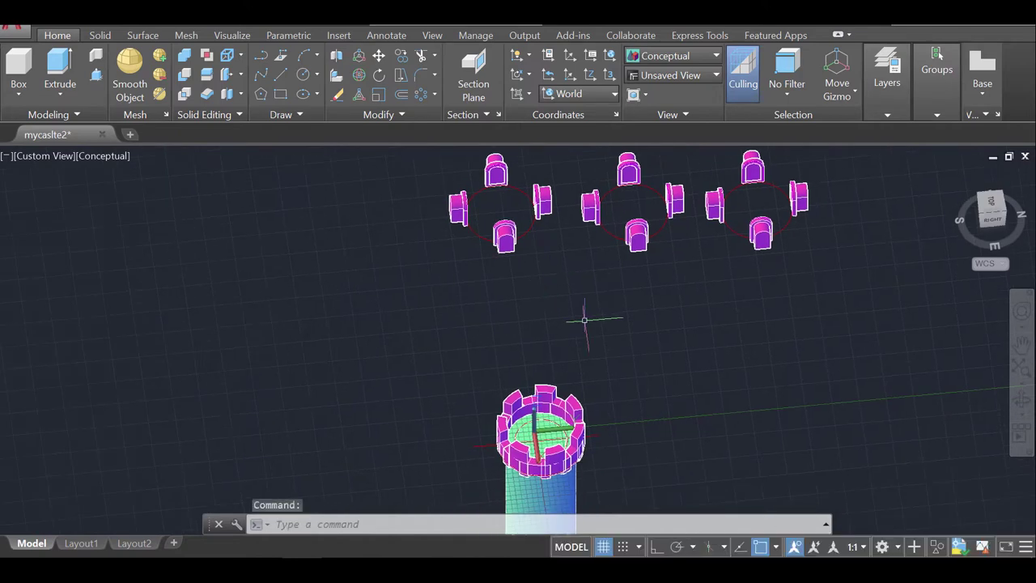
pyautogui.moveTo(663, 446); pyautogui.dragTo(626, 370, button='middle')
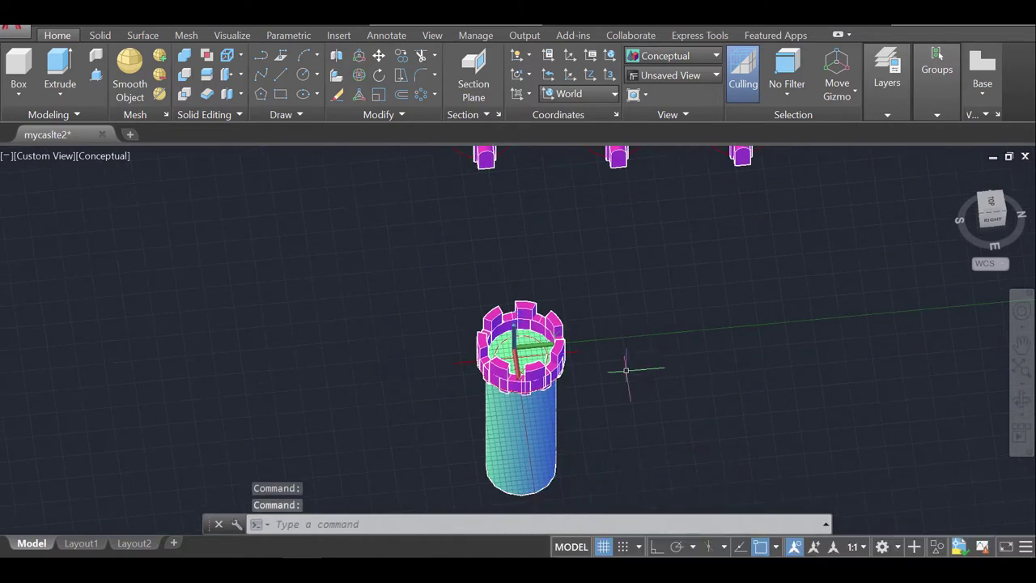
pyautogui.click(1021, 404)
pyautogui.moveTo(642, 411); pyautogui.dragTo(525, 375)
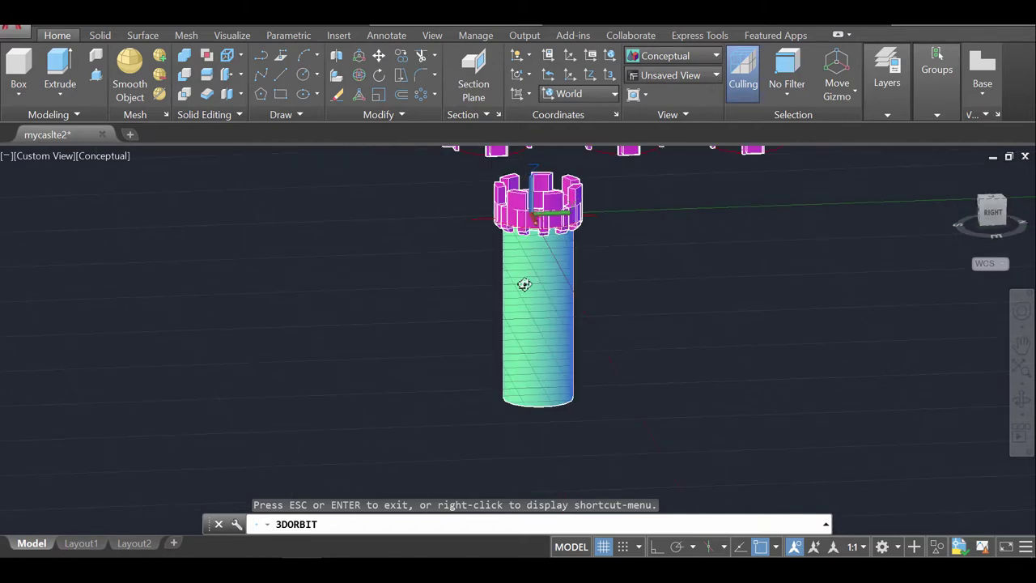
pyautogui.press('Escape')
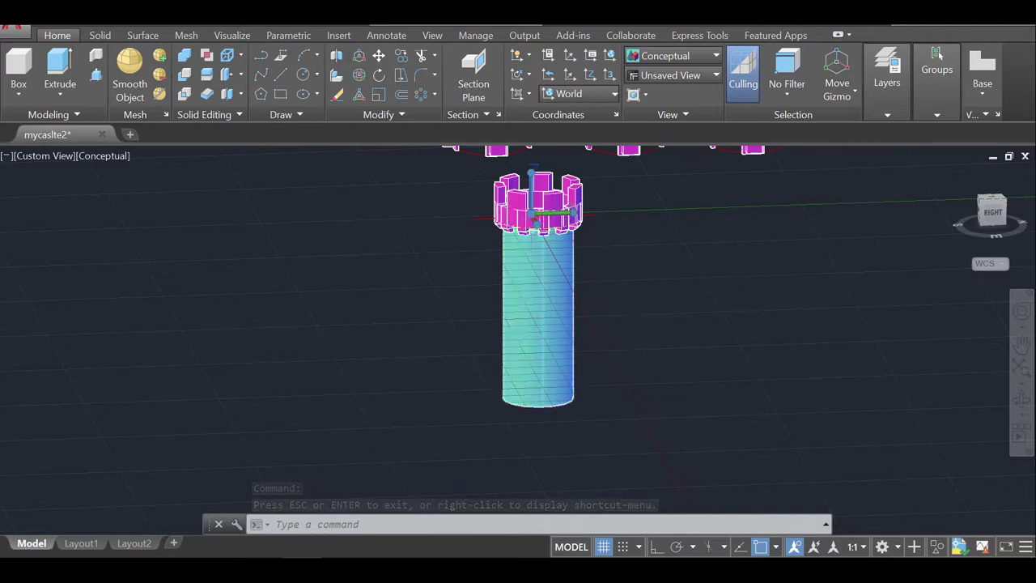
pyautogui.click(533, 217)
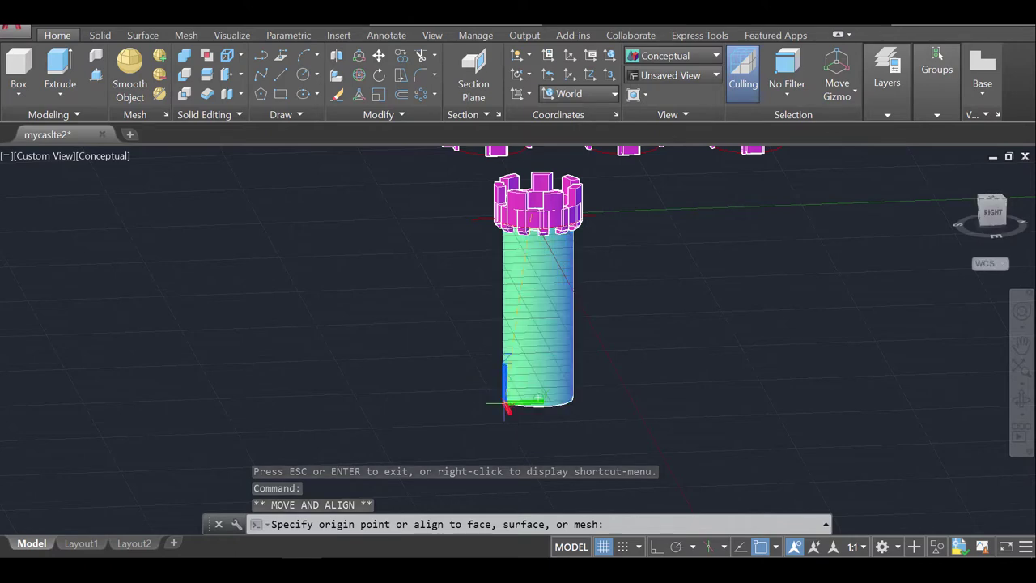
pyautogui.click(506, 405)
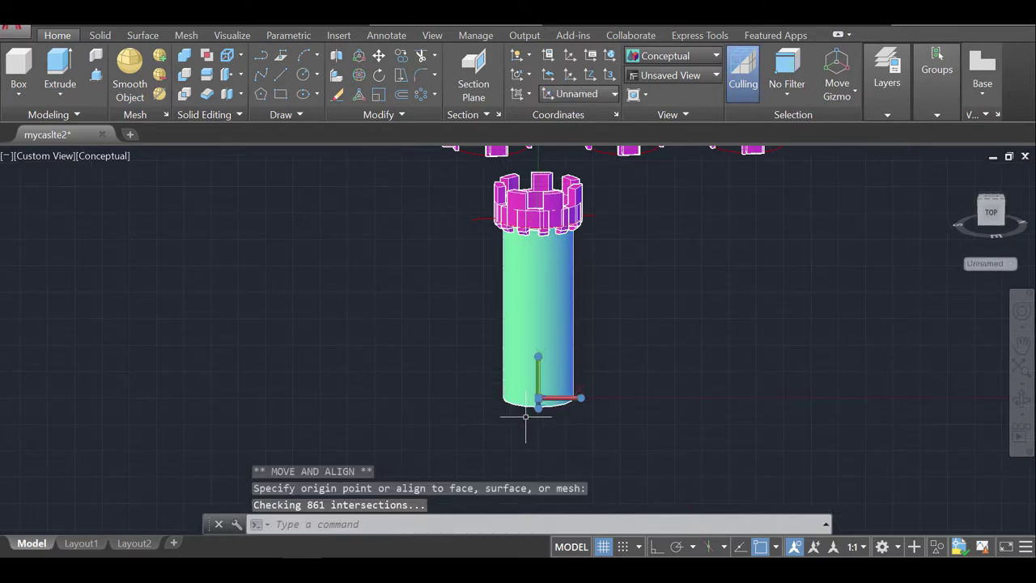
# Turn the UCS so its Z axis points straight up along the tower, with ortho on.
pyautogui.click(1021, 388)
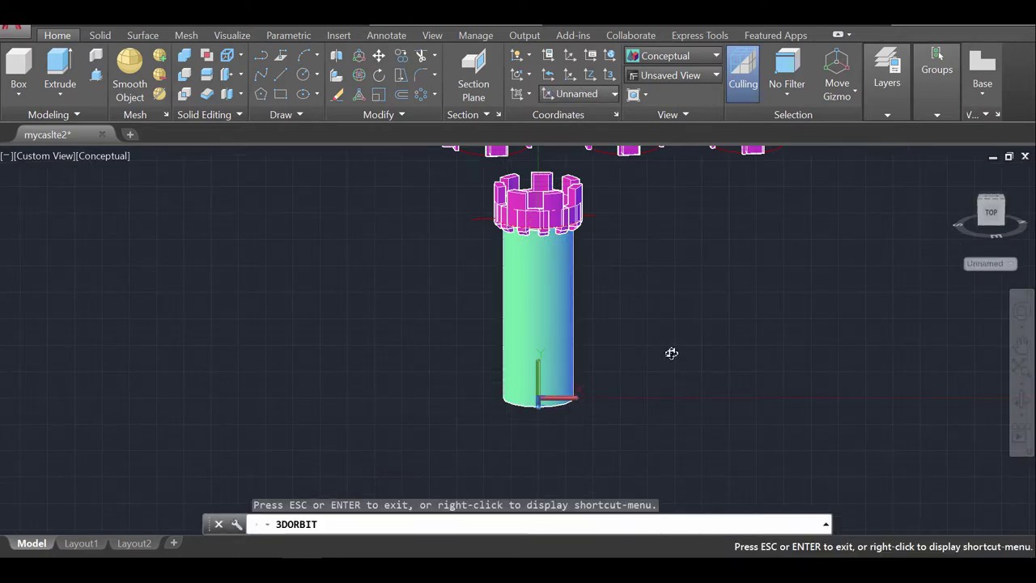
pyautogui.moveTo(671, 353); pyautogui.dragTo(601, 386)
pyautogui.press('Escape')
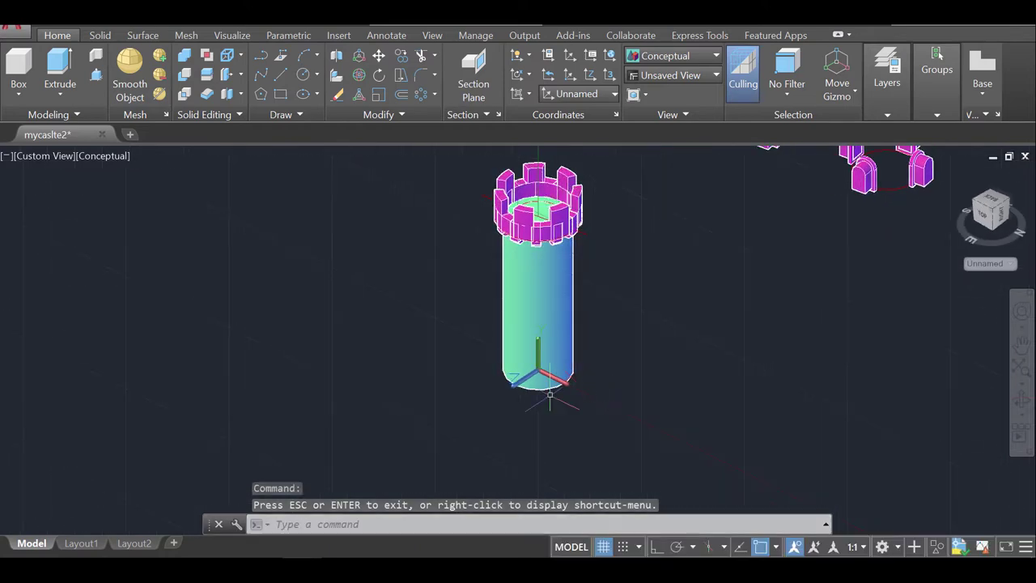
pyautogui.click(510, 387)
pyautogui.moveTo(510, 387)
pyautogui.click(532, 407)
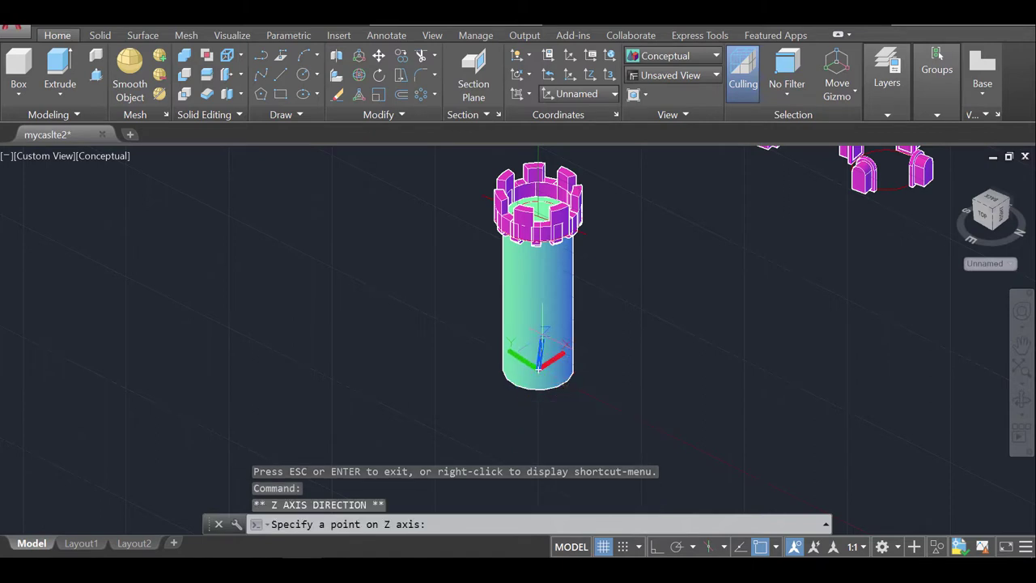
pyautogui.press('F8')
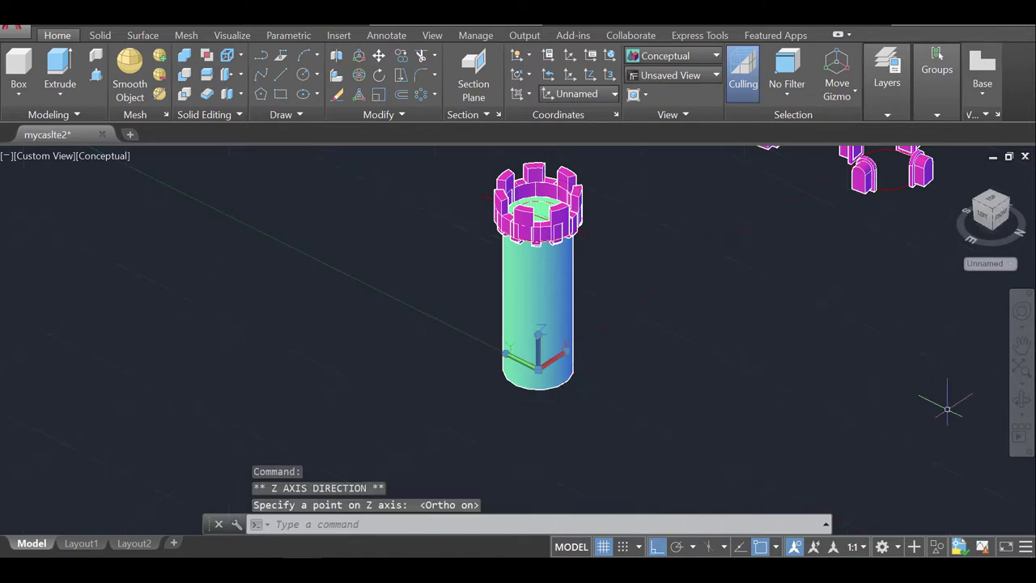
# Move the nearest end set of four windows with its circle from the circle's center to the tower's base center, with ortho off.
pyautogui.click(1021, 397)
pyautogui.moveTo(626, 365); pyautogui.dragTo(649, 351)
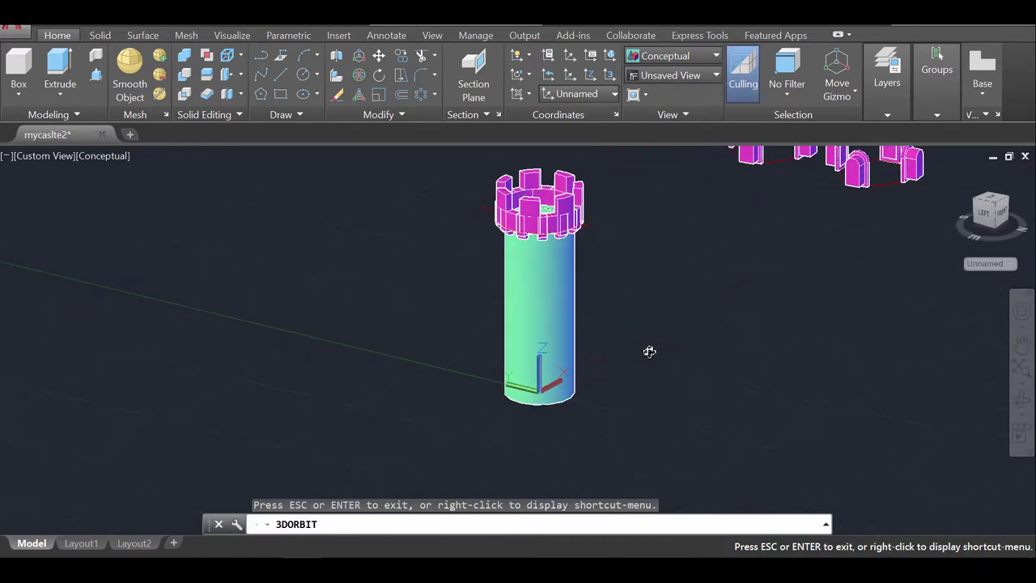
pyautogui.moveTo(656, 300); pyautogui.dragTo(625, 358)
pyautogui.press('Escape')
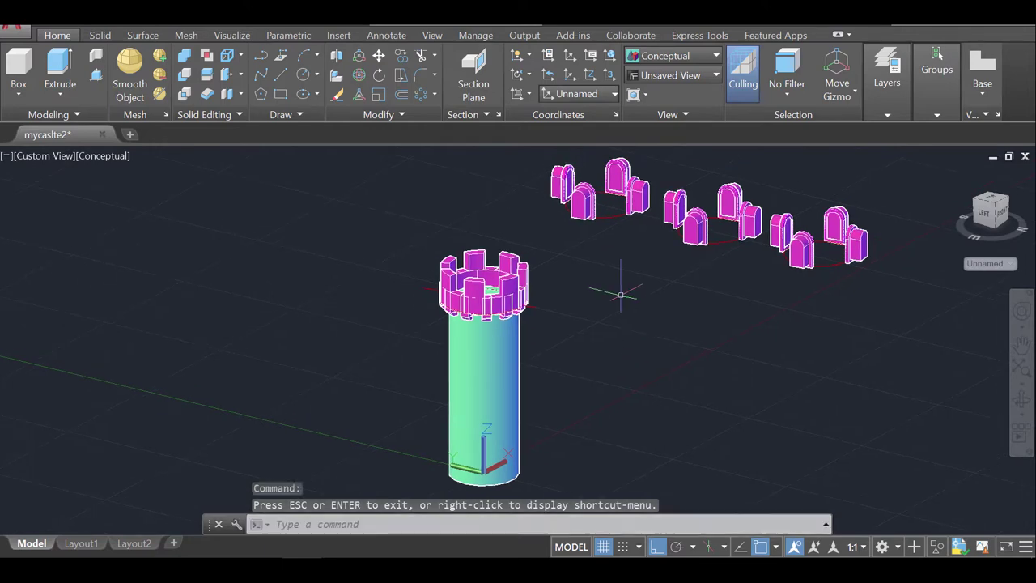
pyautogui.write('MOVE')
pyautogui.press('Return')
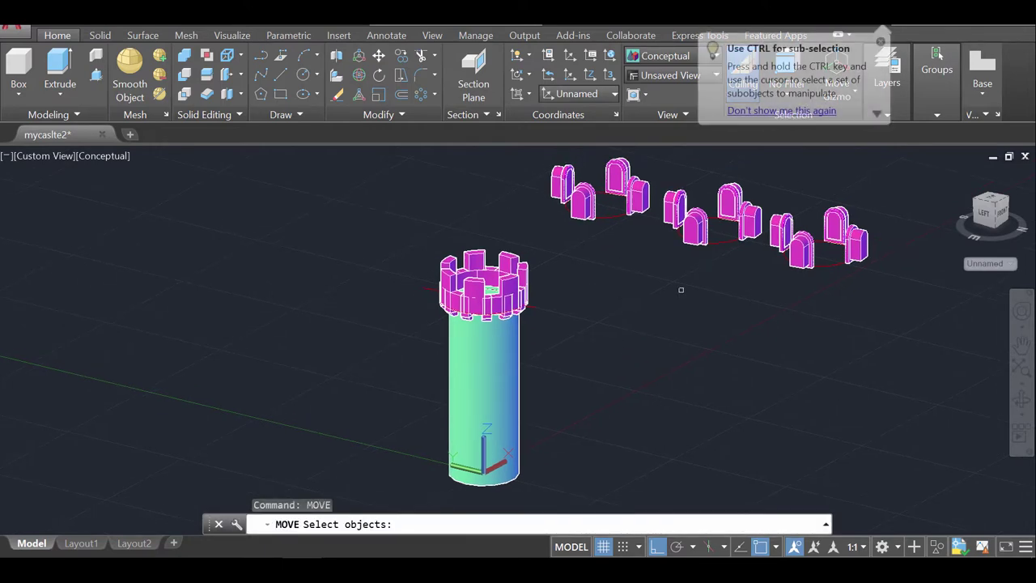
pyautogui.click(887, 297)
pyautogui.click(776, 194)
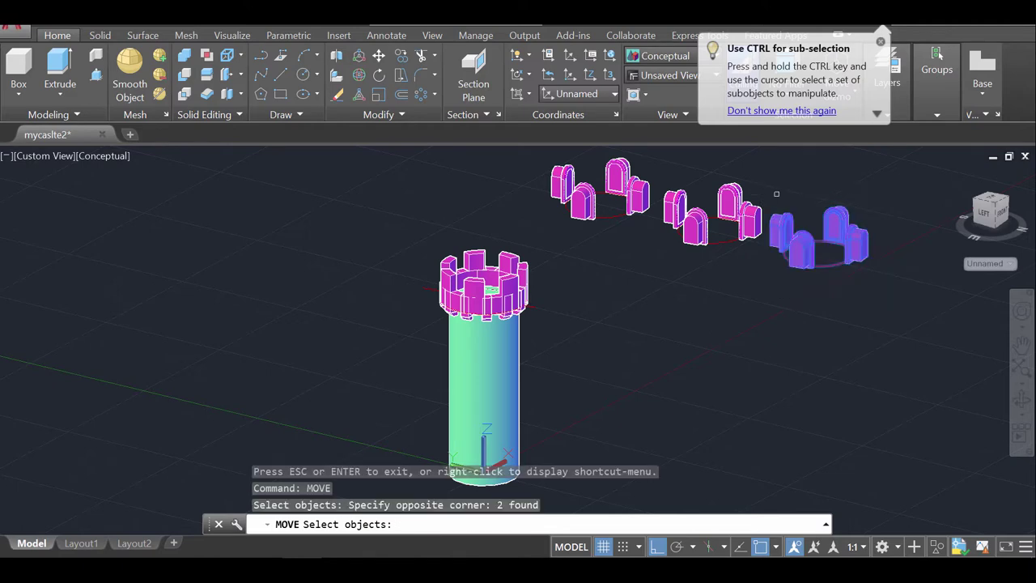
pyautogui.press('Return')
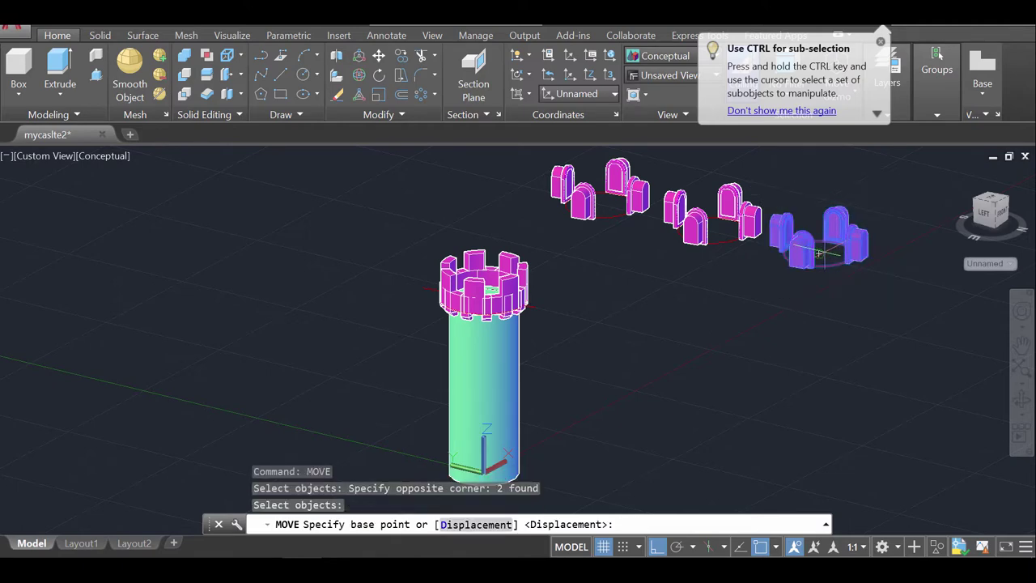
pyautogui.click(819, 253)
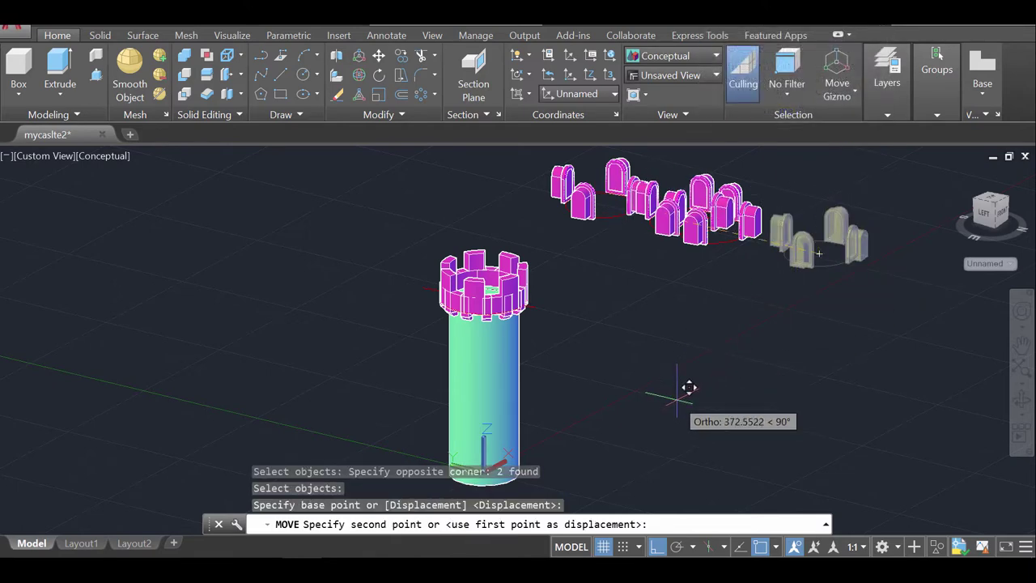
pyautogui.press('F8')
pyautogui.moveTo(589, 413); pyautogui.dragTo(676, 291, button='middle')
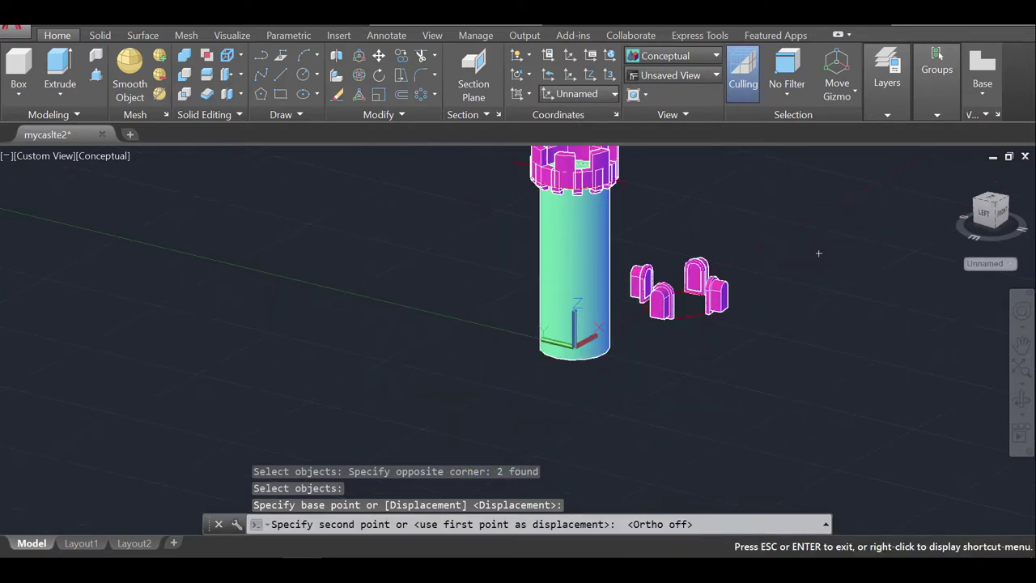
pyautogui.scroll(5, 586, 344)
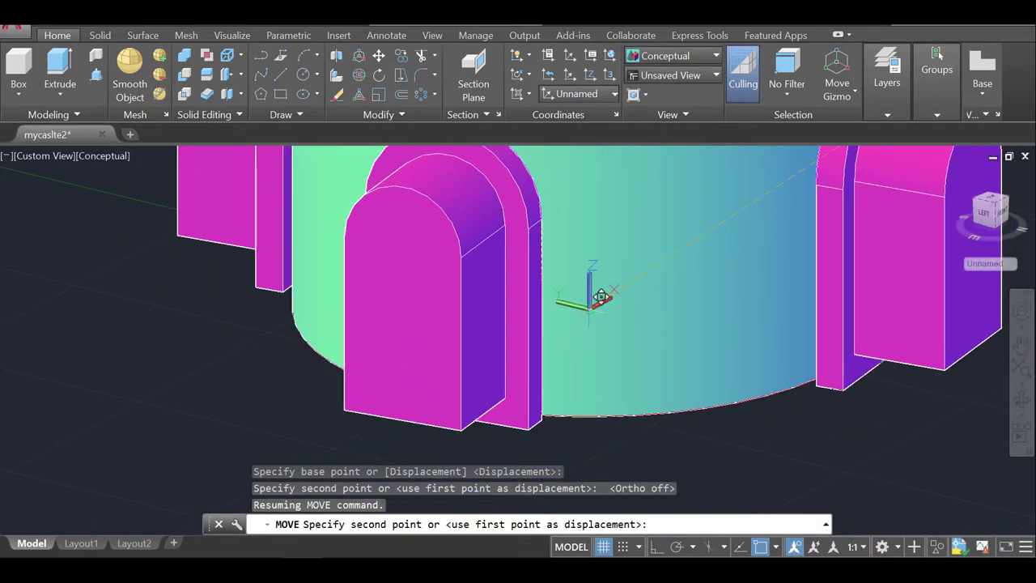
pyautogui.click(638, 317)
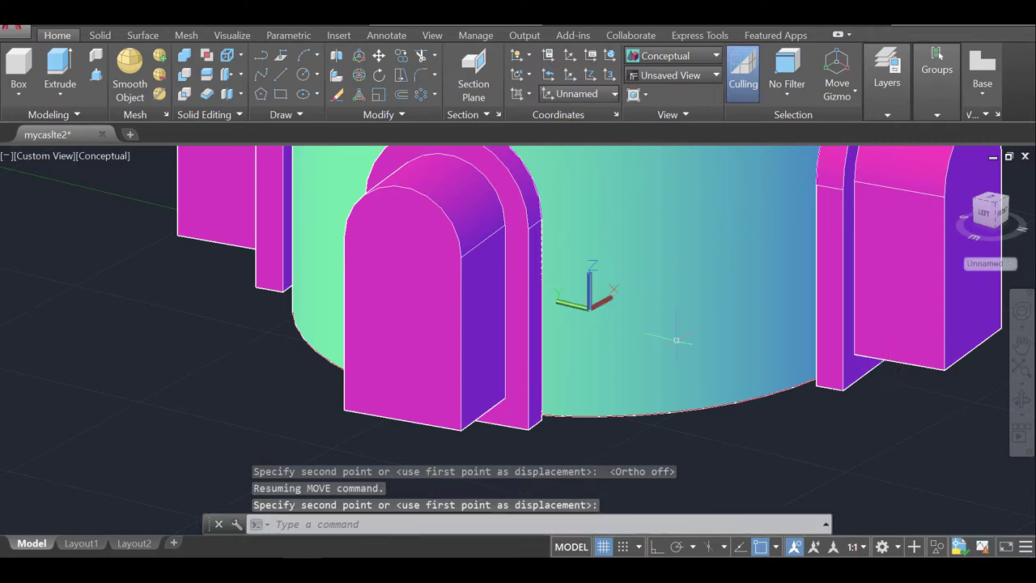
# Raise the four-window array vertically from the tower's base to the upper wall, just below the battlements.
pyautogui.scroll(-6, 638, 317)
pyautogui.moveTo(744, 254); pyautogui.dragTo(704, 320, button='middle')
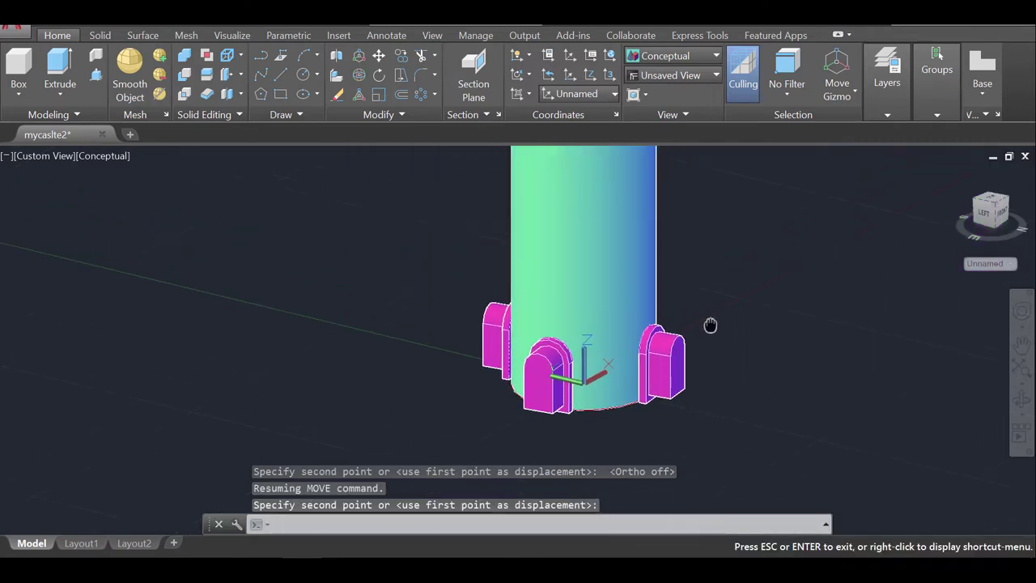
pyautogui.click(699, 340)
pyautogui.click(671, 364)
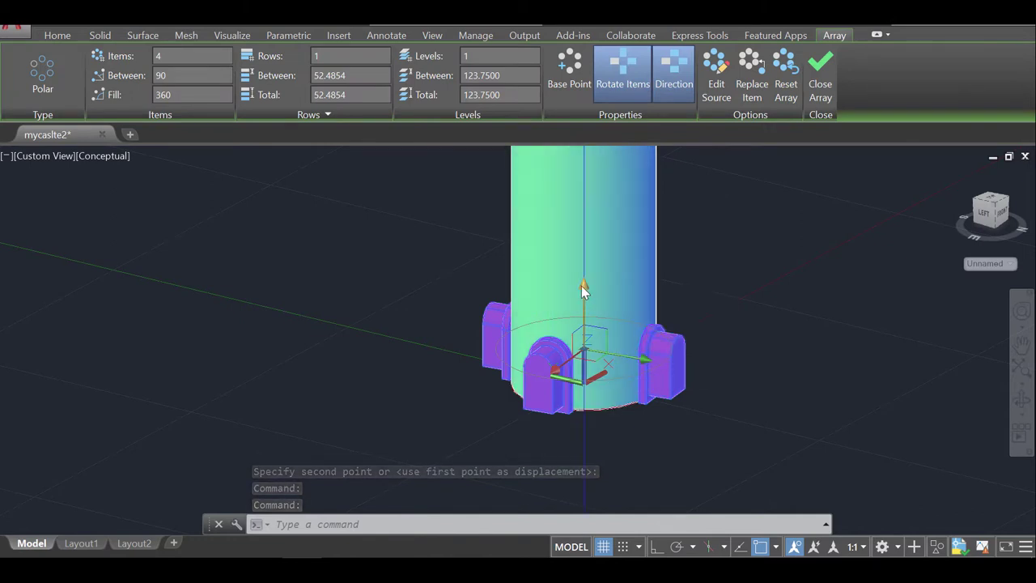
pyautogui.scroll(-3, 581, 285)
pyautogui.scroll(2, 563, 336)
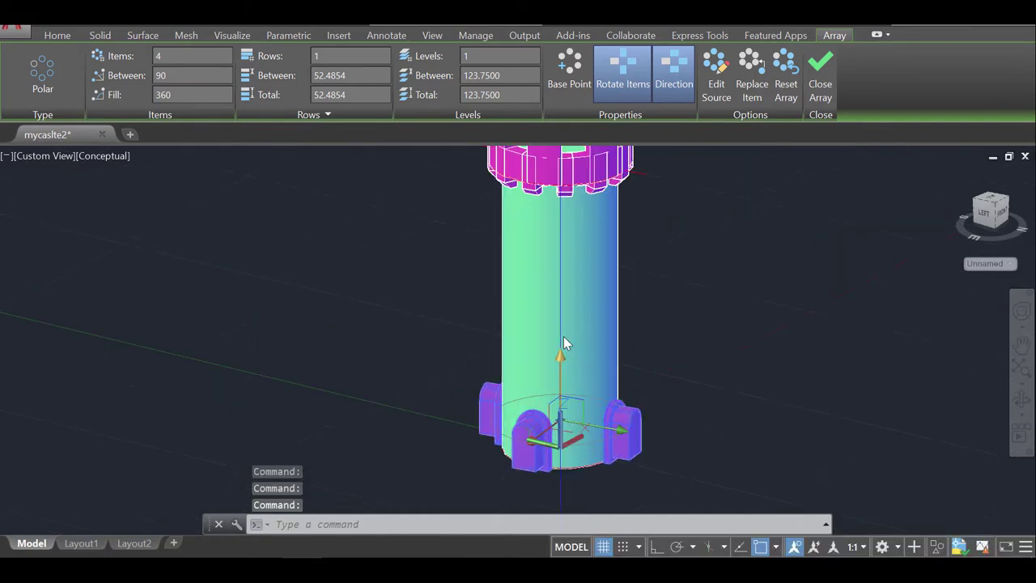
pyautogui.click(564, 356)
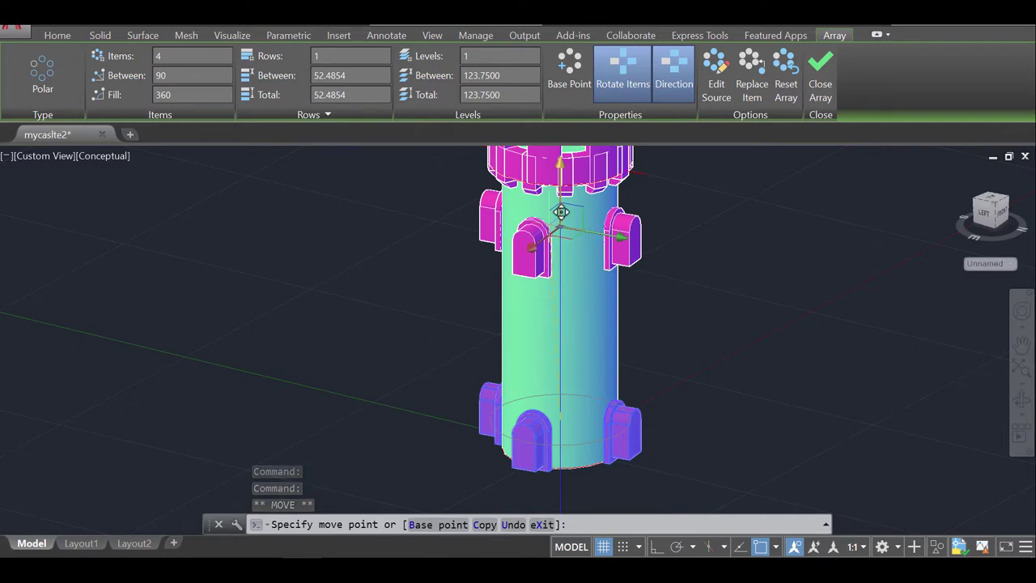
pyautogui.click(557, 228)
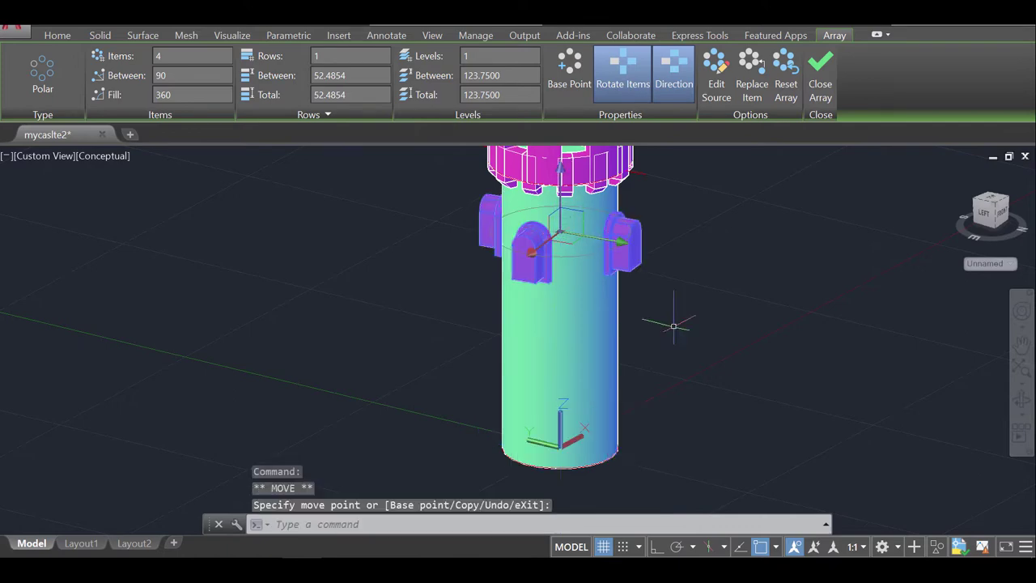
pyautogui.scroll(-2, 789, 324)
pyautogui.moveTo(789, 323); pyautogui.dragTo(583, 382, button='middle')
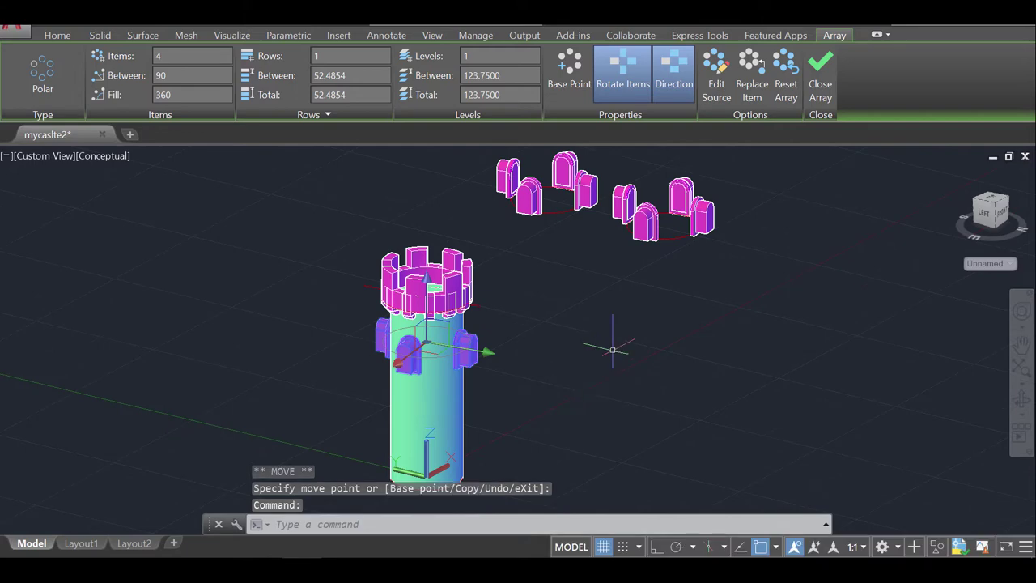
pyautogui.write('m')
pyautogui.press('Return')
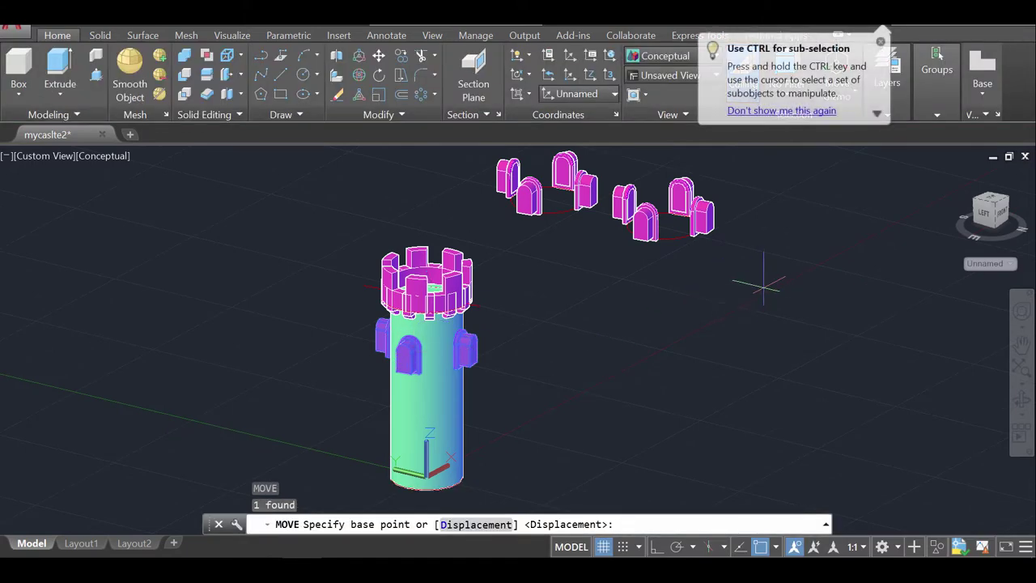
pyautogui.write('MOVE')
pyautogui.press('Return')
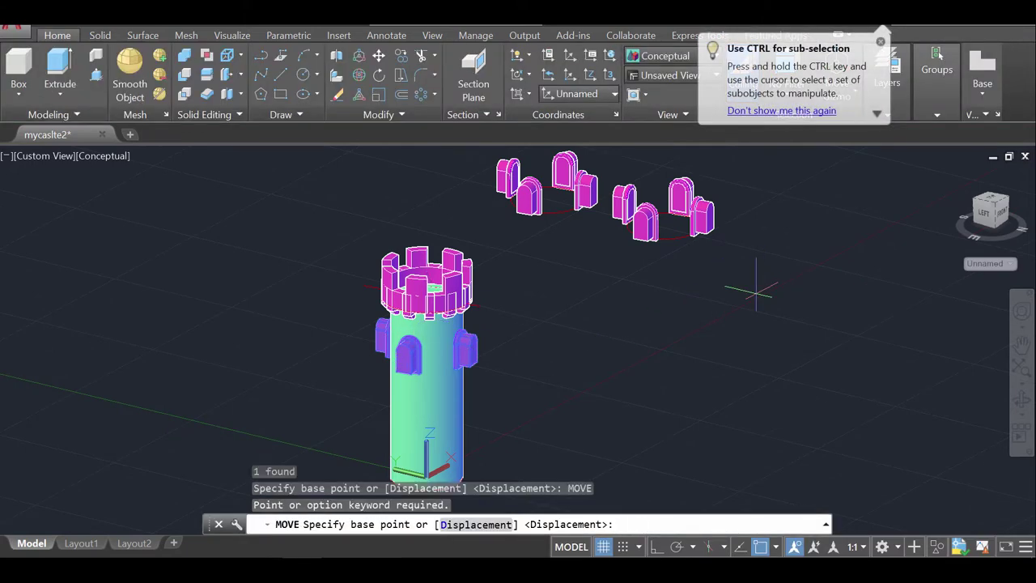
pyautogui.click(755, 287)
pyautogui.press('Escape')
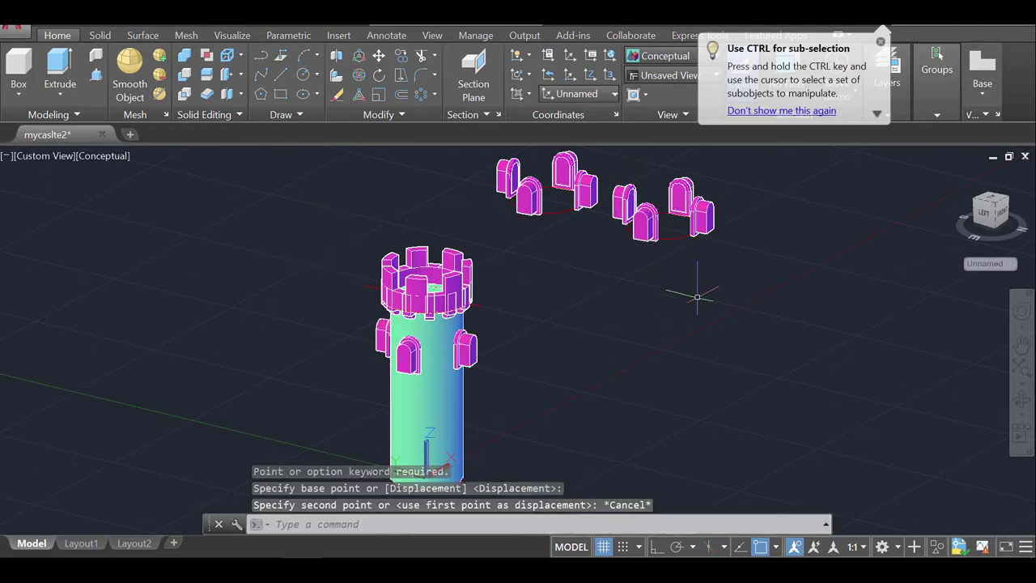
pyautogui.press('Escape')
pyautogui.press('Escape')
# Move the nearer of the two remaining window sets with its circle from the circle's center to the tower's base center.
pyautogui.write('MOV')
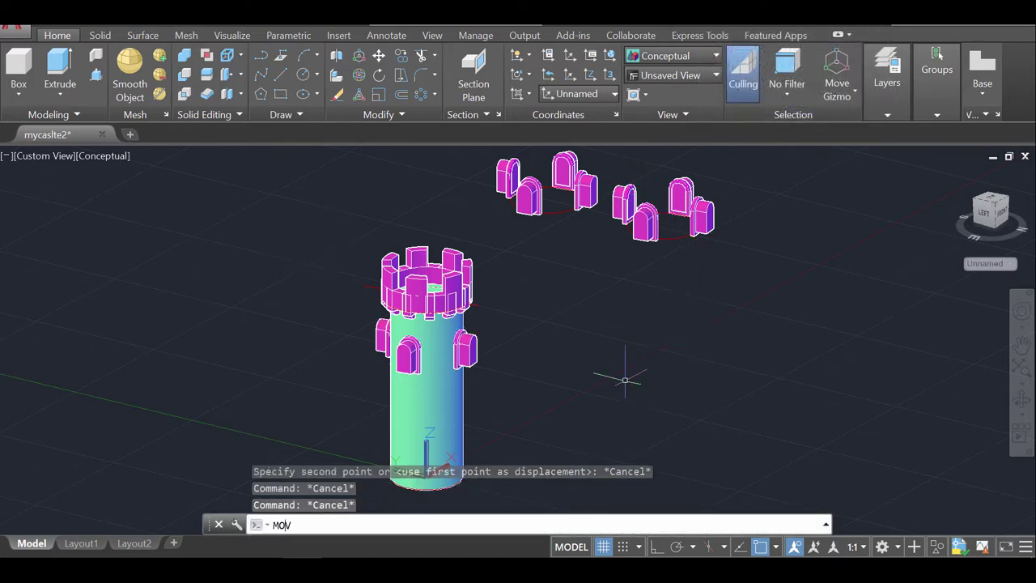
pyautogui.write('E')
pyautogui.press('Return')
pyautogui.click(750, 265)
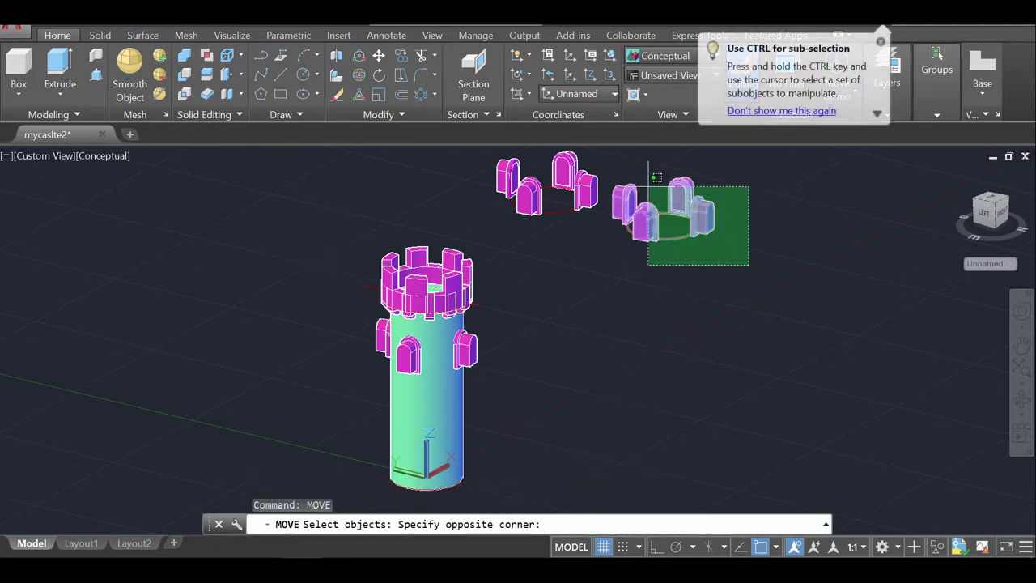
pyautogui.click(618, 166)
pyautogui.press('Return')
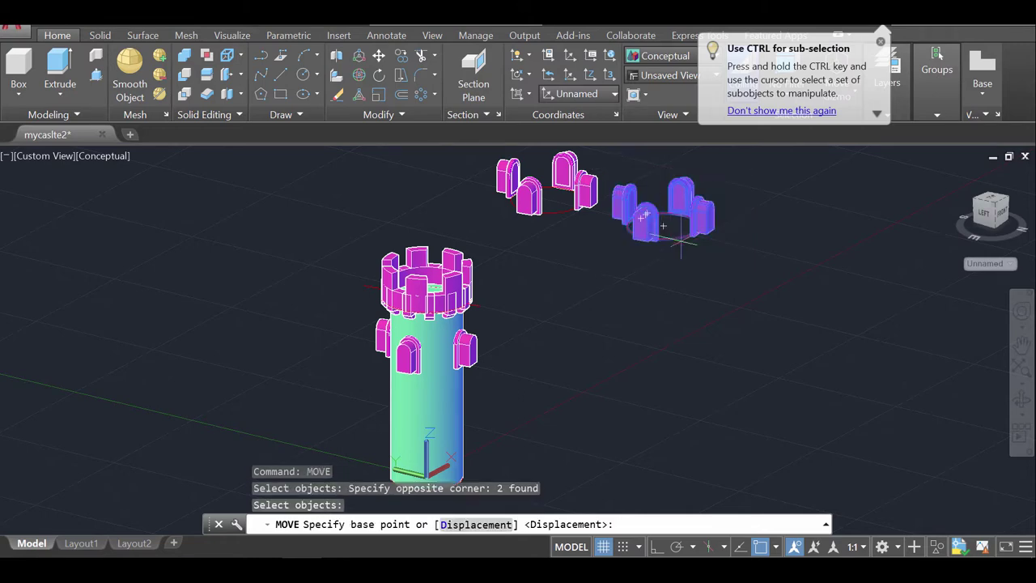
pyautogui.click(663, 225)
pyautogui.moveTo(512, 413); pyautogui.dragTo(638, 324, button='middle')
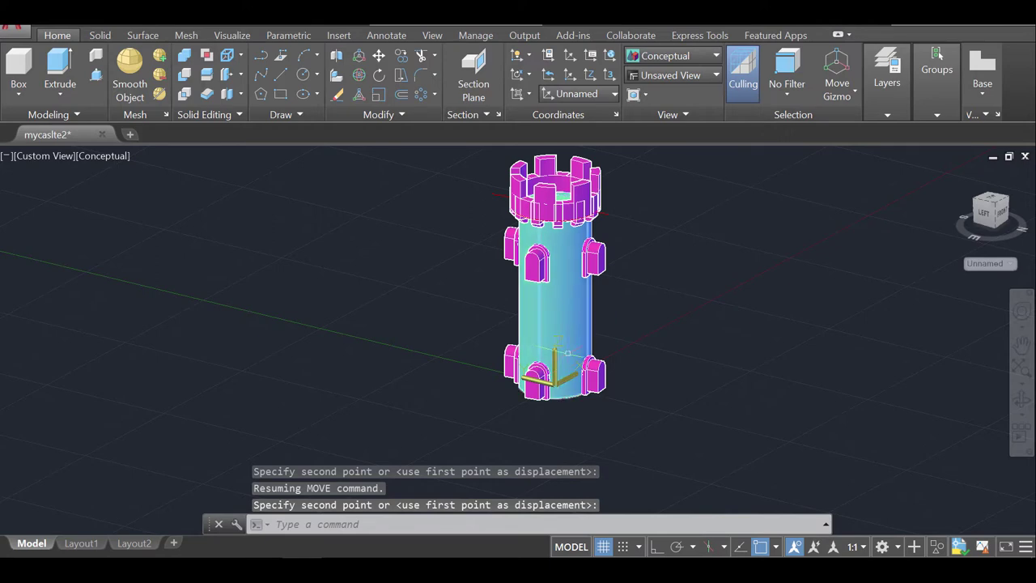
pyautogui.press('Escape')
pyautogui.press('Return')
pyautogui.click(581, 366)
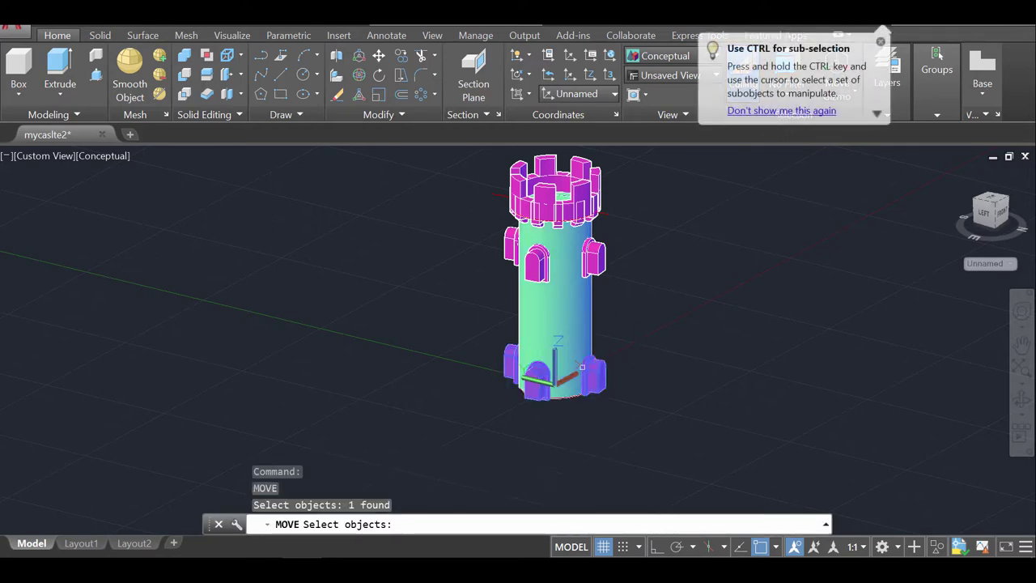
pyautogui.press('Return')
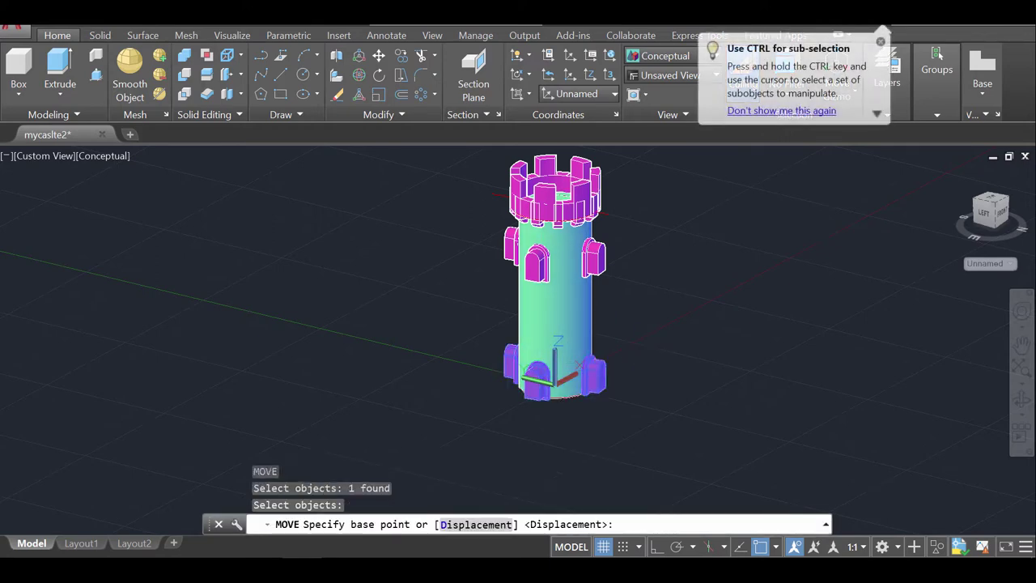
pyautogui.press('Return')
pyautogui.press('Escape')
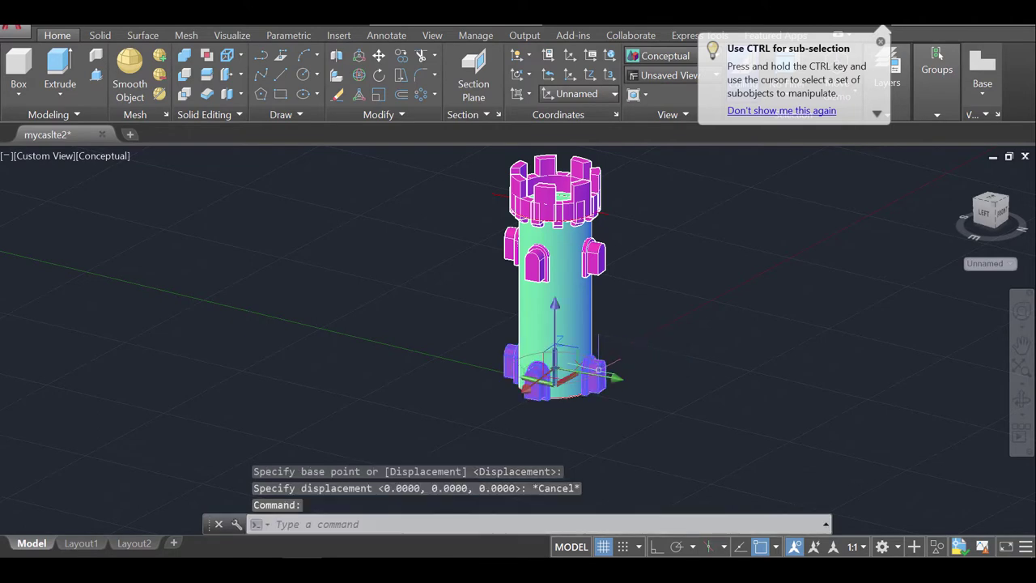
# Raise the four-window array at the tower's base straight up to the middle of the wall, below the upper windows.
pyautogui.click(607, 373)
pyautogui.scroll(2, 554, 308)
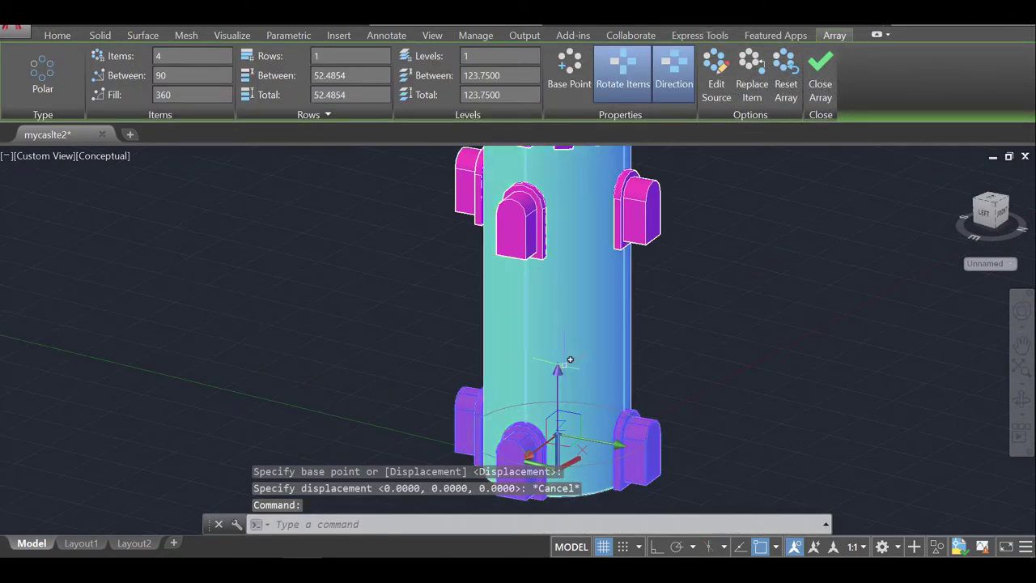
pyautogui.click(557, 437)
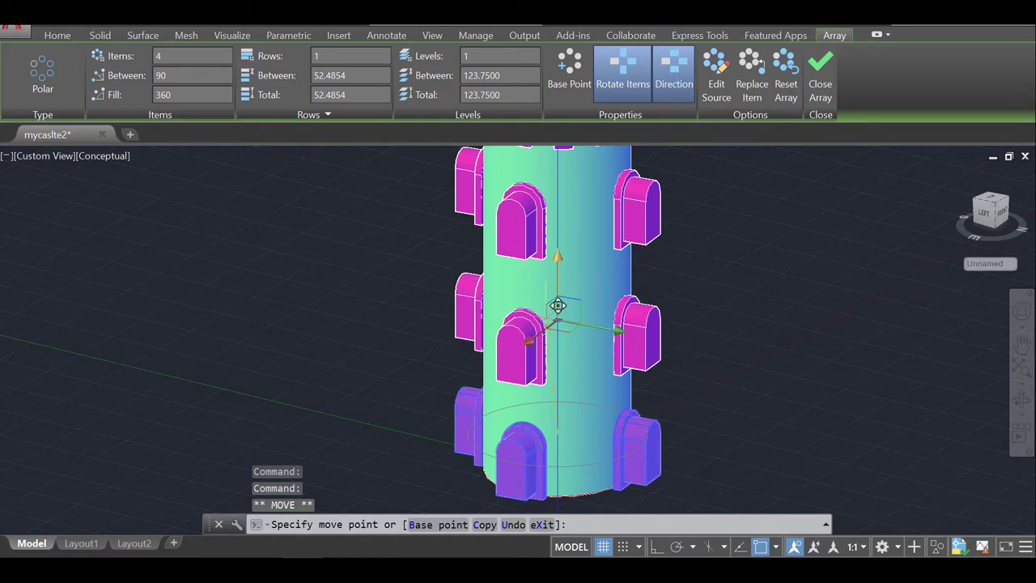
pyautogui.click(558, 301)
pyautogui.press('Escape')
pyautogui.write('m')
pyautogui.press('Return')
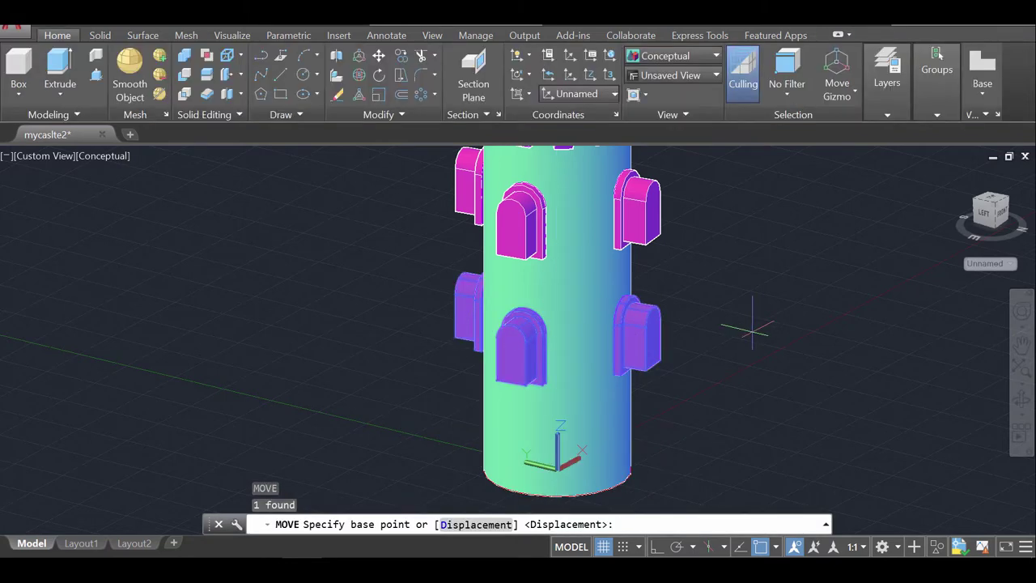
pyautogui.scroll(-2, 752, 330)
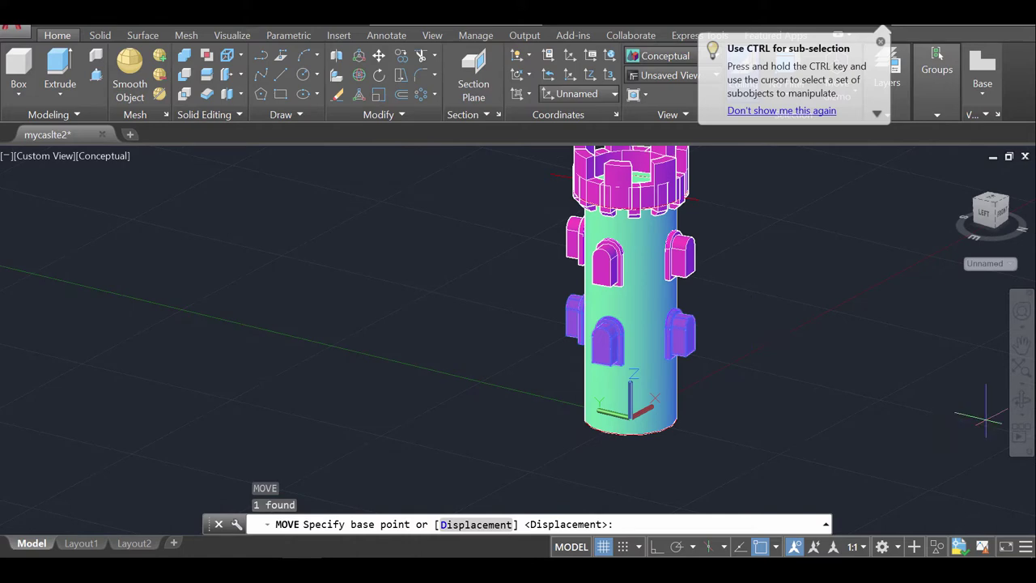
pyautogui.press('Escape')
pyautogui.moveTo(867, 291); pyautogui.dragTo(786, 321, button='middle')
pyautogui.scroll(2, 524, 293)
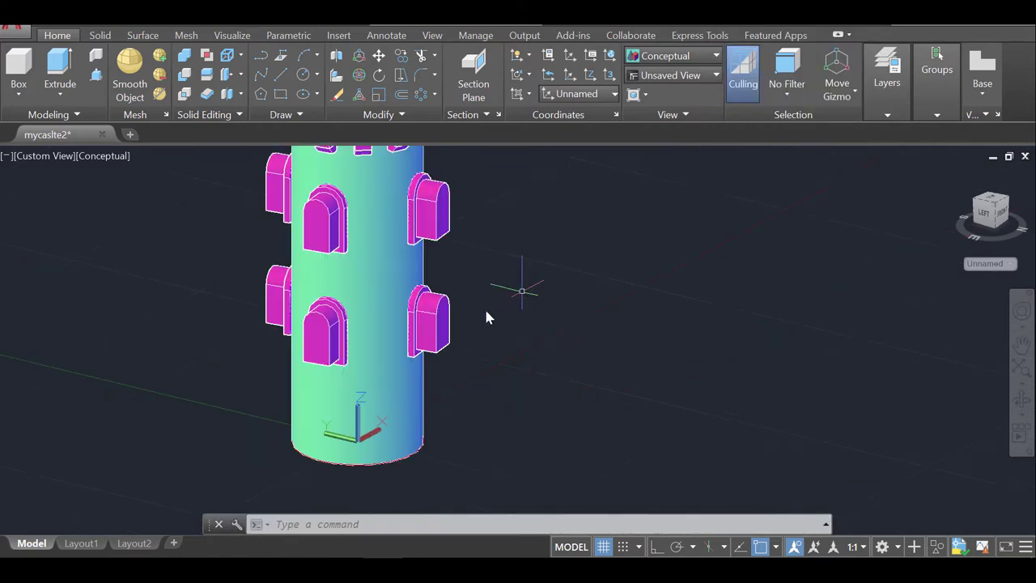
pyautogui.moveTo(386, 275); pyautogui.dragTo(486, 264, button='middle')
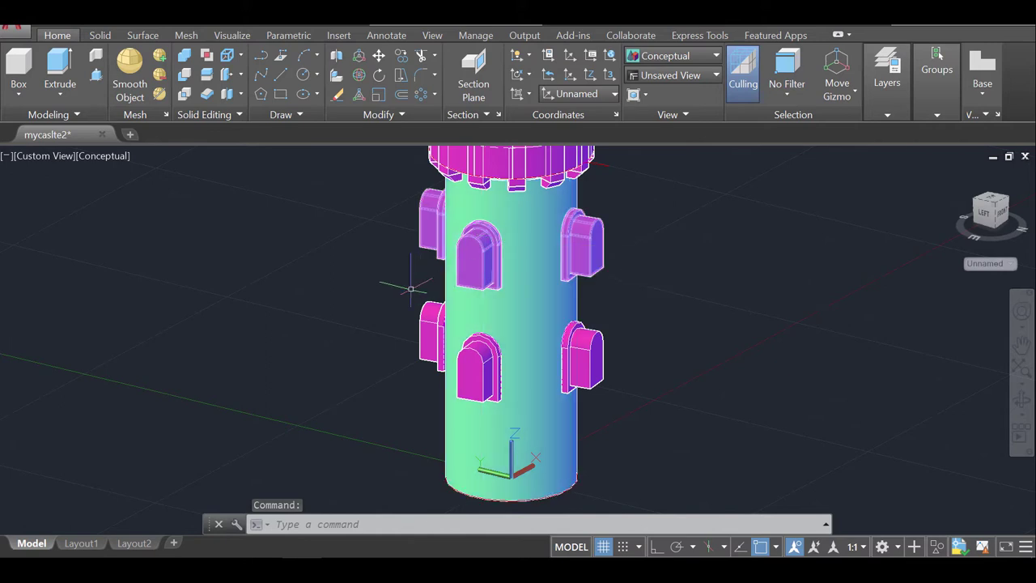
pyautogui.click(431, 343)
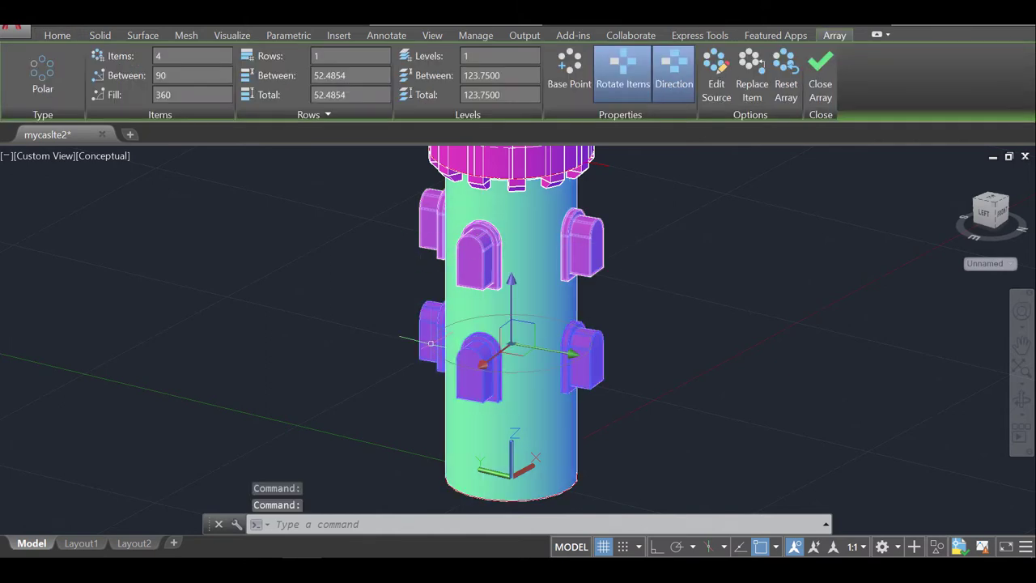
pyautogui.press('Escape')
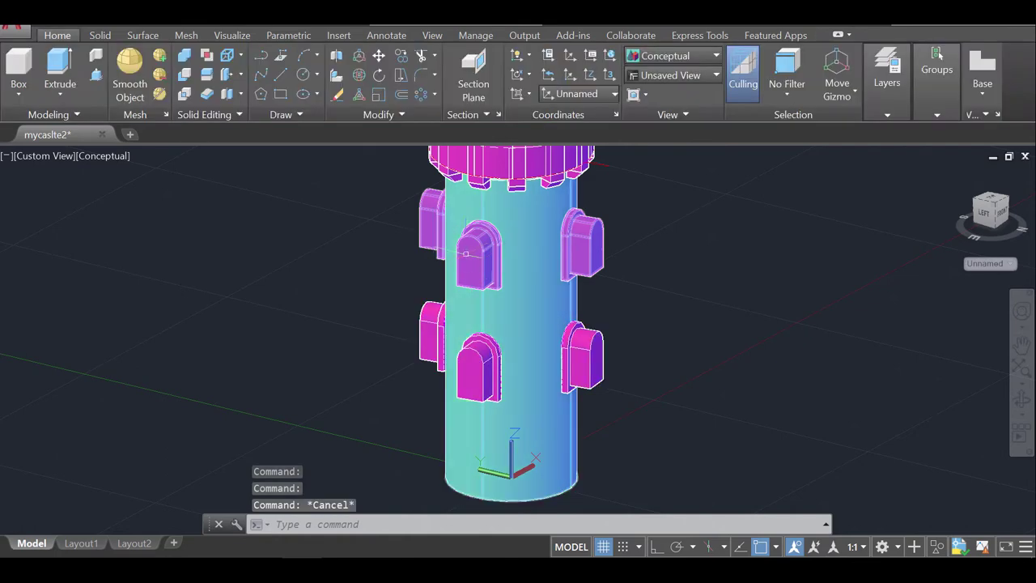
pyautogui.press('Escape')
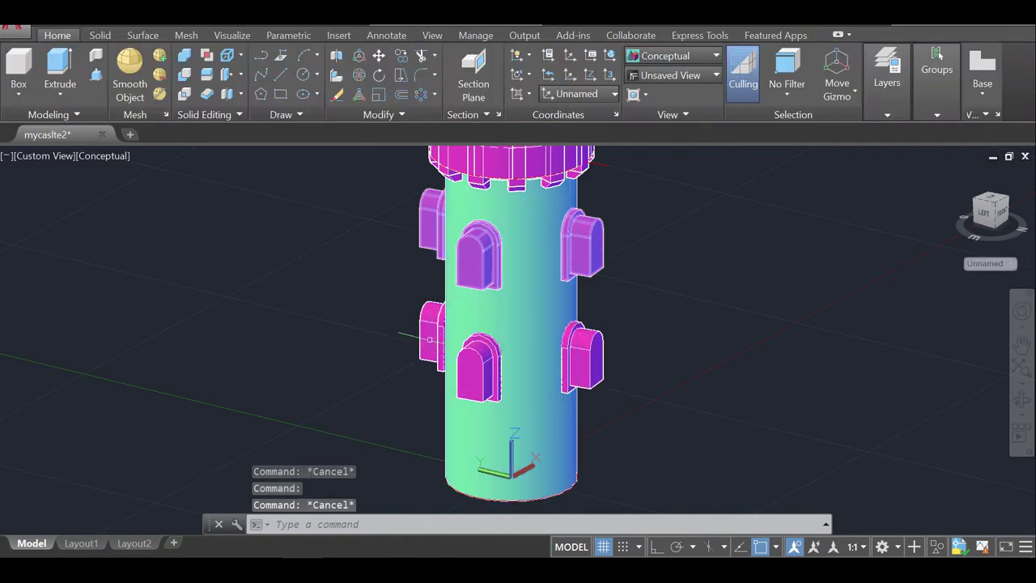
pyautogui.press('Escape')
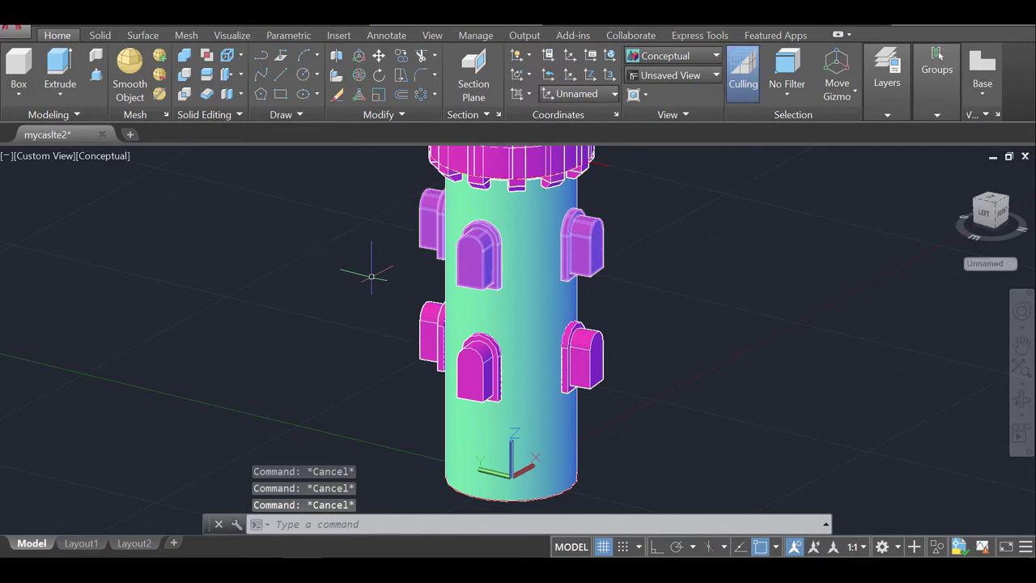
pyautogui.rightClick(332, 272)
pyautogui.press('Escape')
# Explode the upper and lower window arrays on the tower wall into separate solids.
pyautogui.write('EXPL')
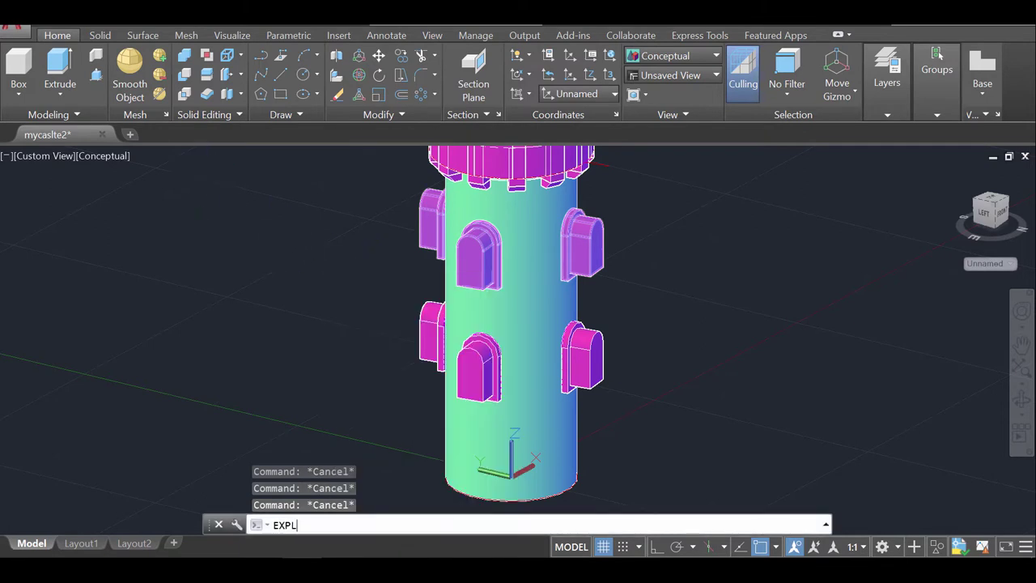
pyautogui.write('ODE')
pyautogui.press('Return')
pyautogui.click(431, 339)
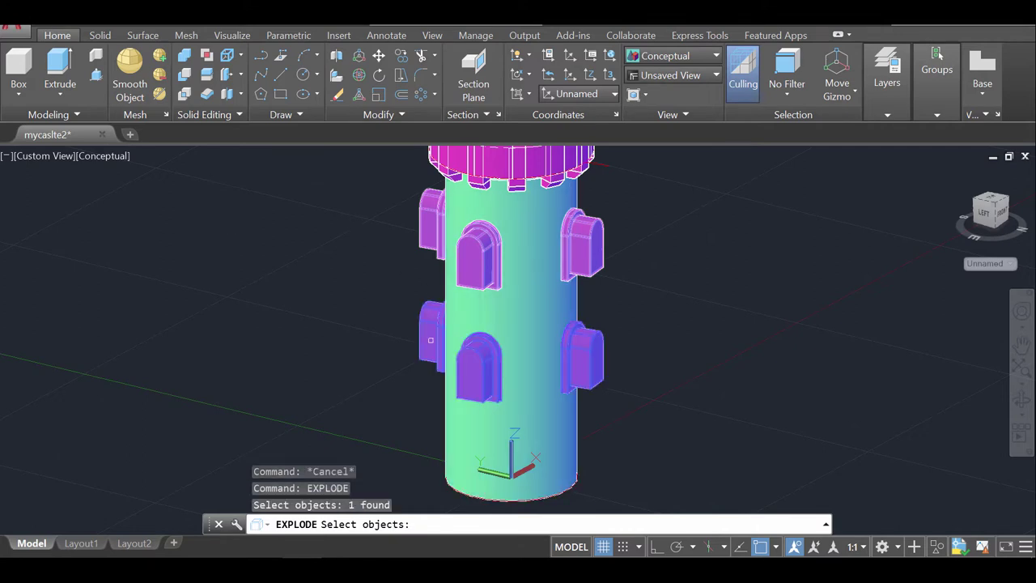
pyautogui.click(437, 213)
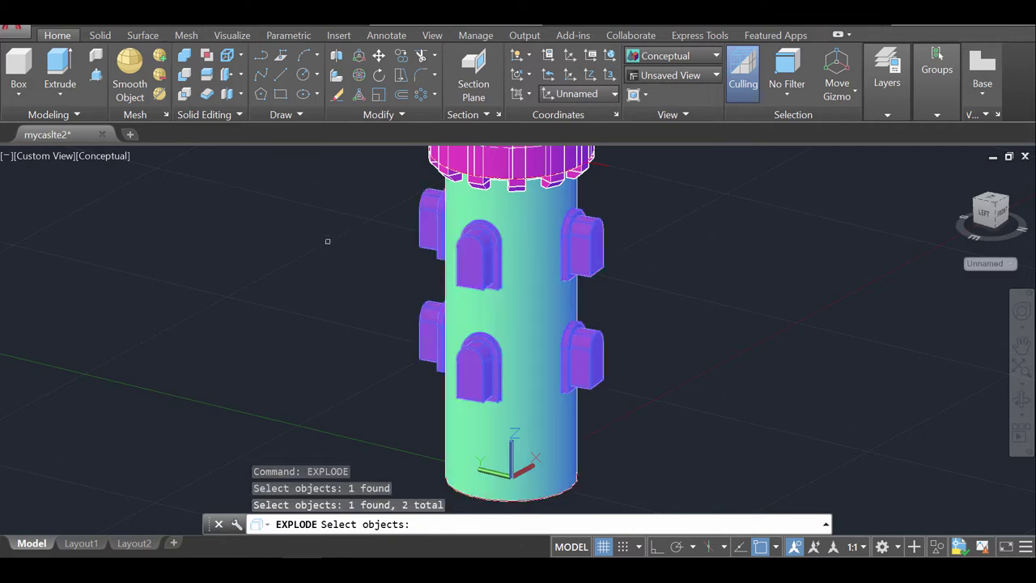
pyautogui.press('Return')
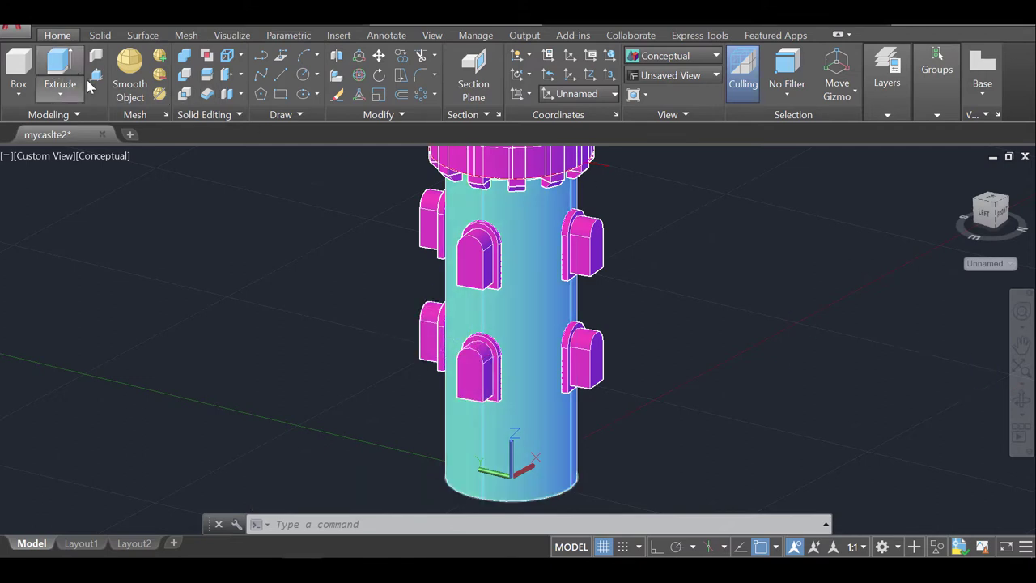
# Extrude the outer face of the lower front-left window block about 488.5 units through the tower and out past the opposite window.
pyautogui.click(60, 67)
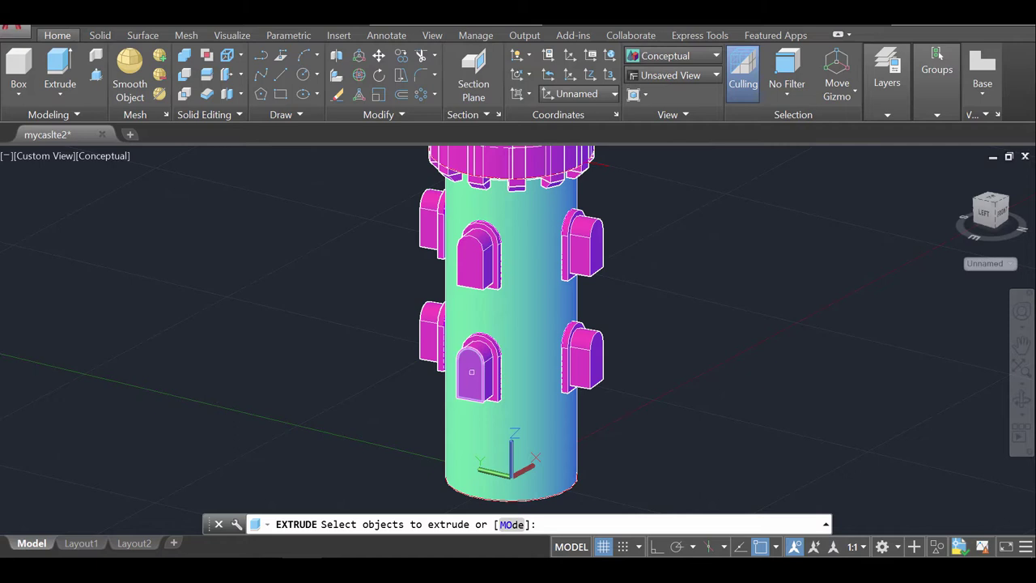
pyautogui.click(471, 371)
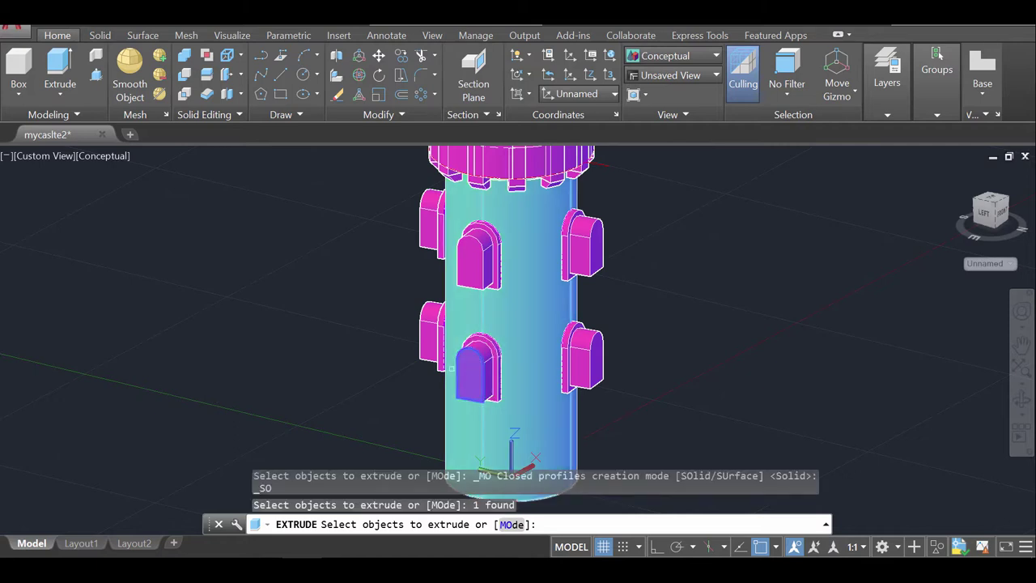
pyautogui.press('Return')
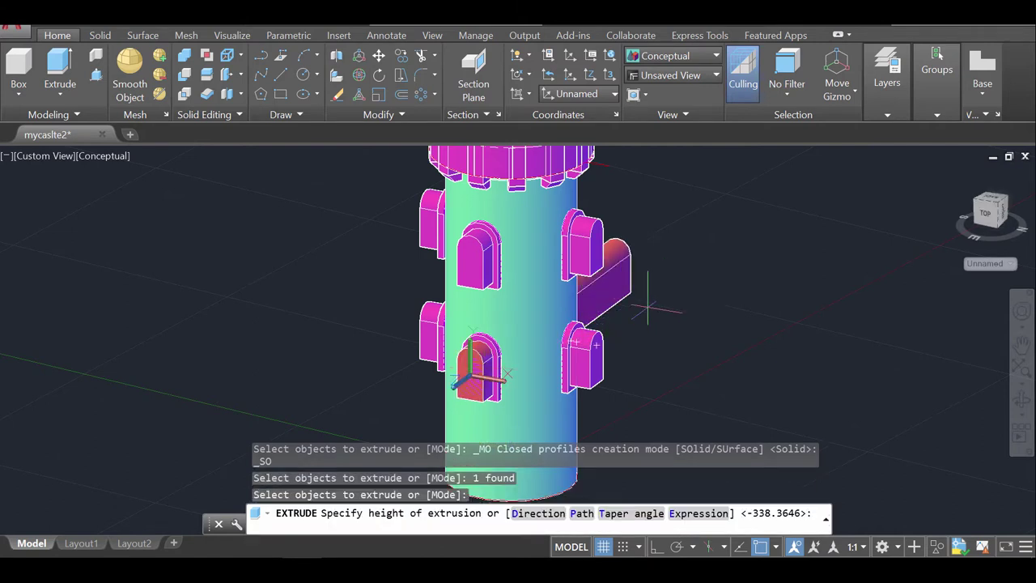
pyautogui.press('Return')
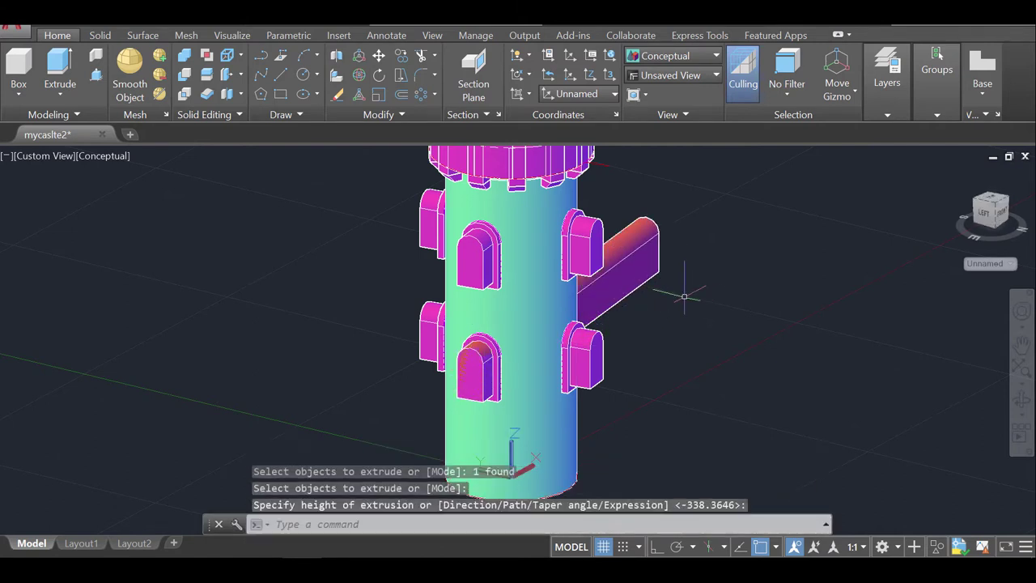
# Extrude the outer face of the neighbouring lower window block about 418.8 units through the tower, crossing the first extrusion.
pyautogui.click(65, 65)
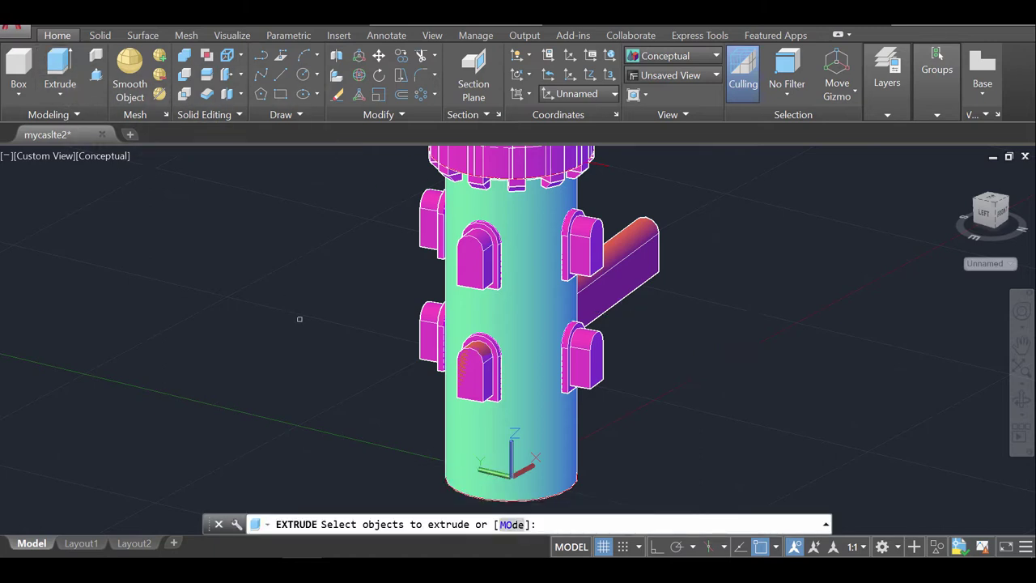
pyautogui.click(576, 366)
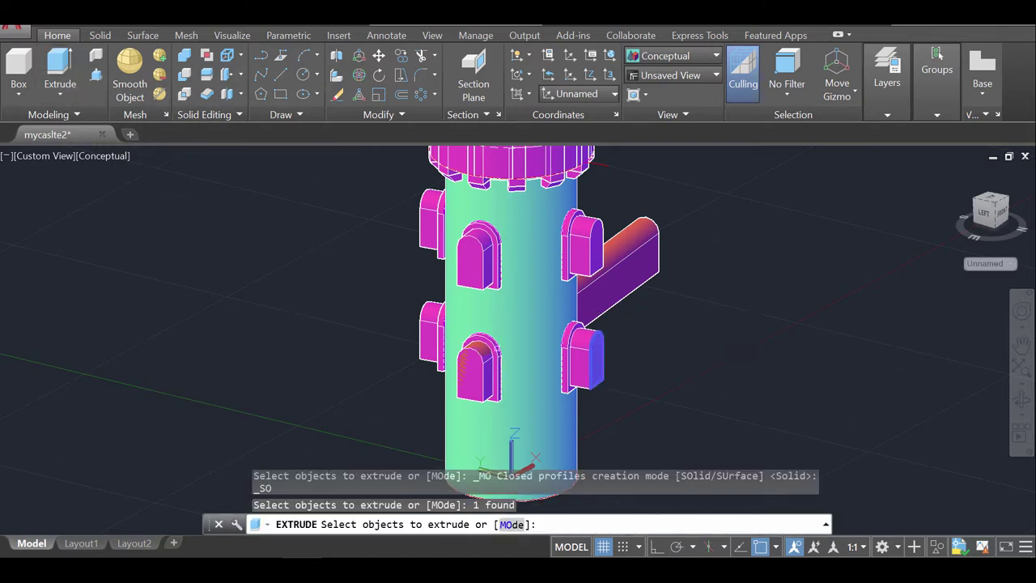
pyautogui.press('Return')
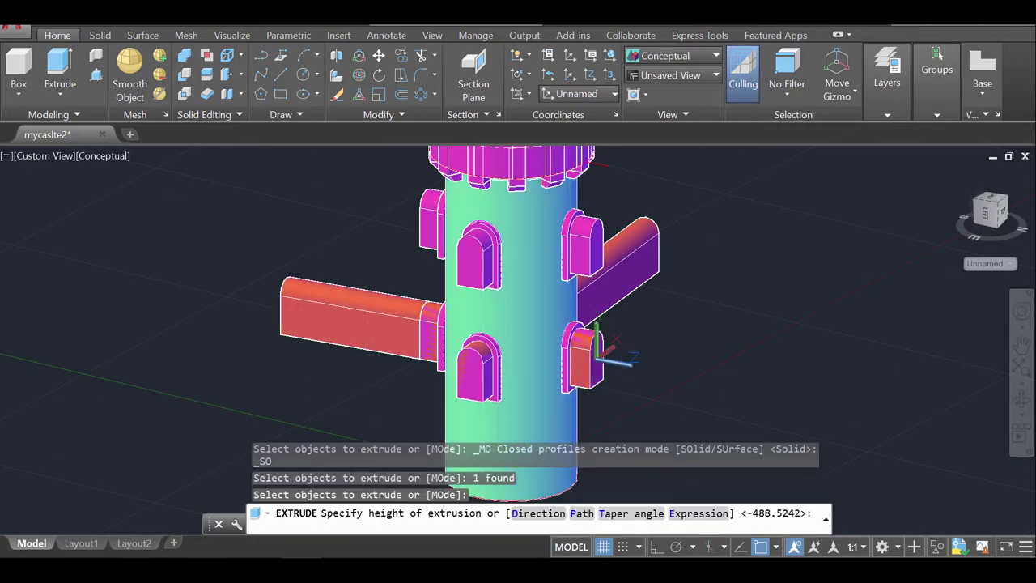
pyautogui.click(283, 318)
# Extrude the outer face of the upper window block above the second lower extrusion's start about 349.4 units through the tower.
pyautogui.click(1021, 399)
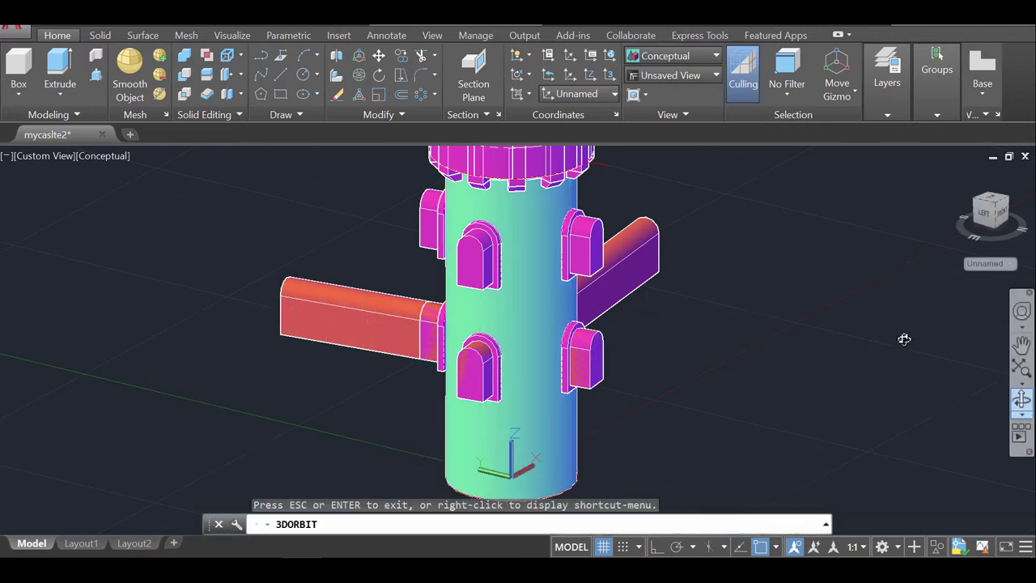
pyautogui.moveTo(904, 340); pyautogui.dragTo(710, 320)
pyautogui.press('Escape')
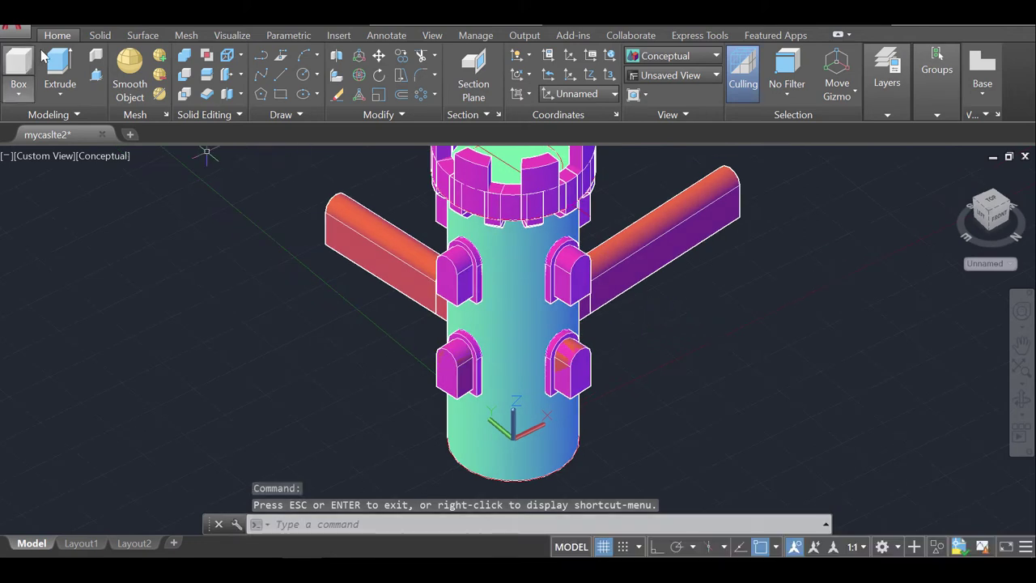
pyautogui.click(60, 73)
pyautogui.keyDown('ctrl'); pyautogui.click(582, 277); pyautogui.keyUp('ctrl')
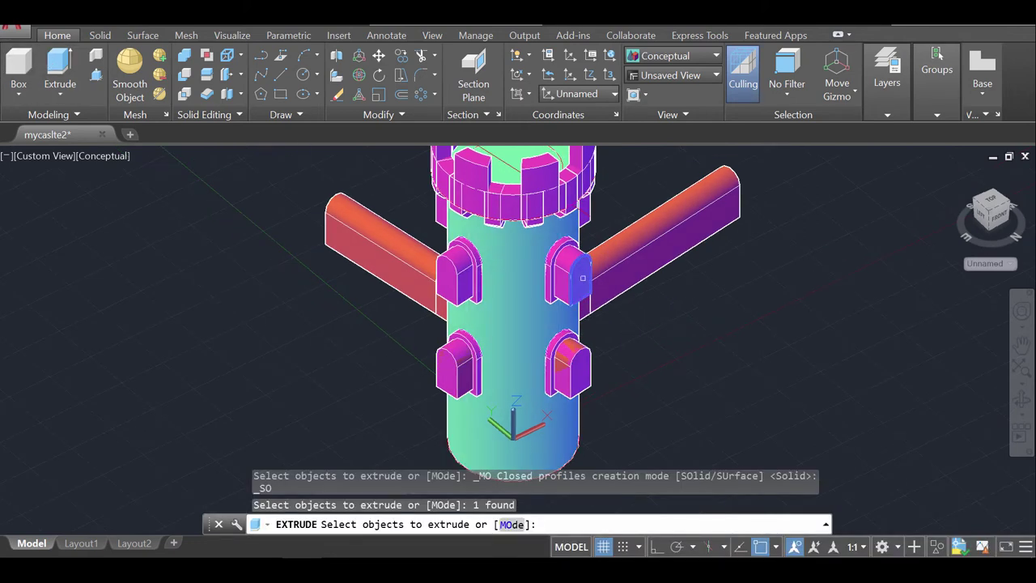
pyautogui.press('Return')
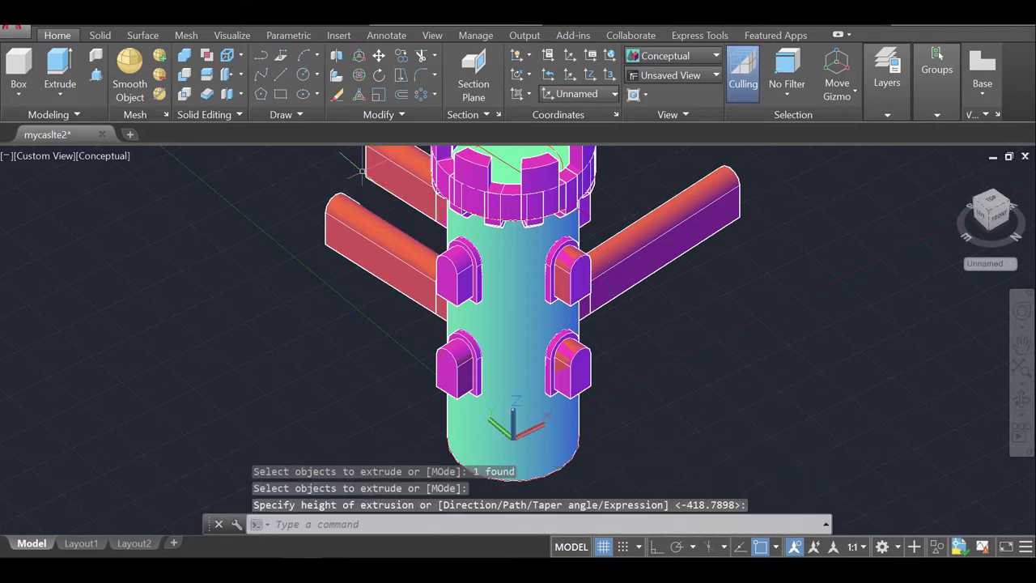
# Extrude the outer face of the remaining upper window block, above the first lower extrusion's start, through the tower past the opposite window.
pyautogui.click(1022, 400)
pyautogui.moveTo(809, 356); pyautogui.dragTo(727, 339)
pyautogui.press('Escape')
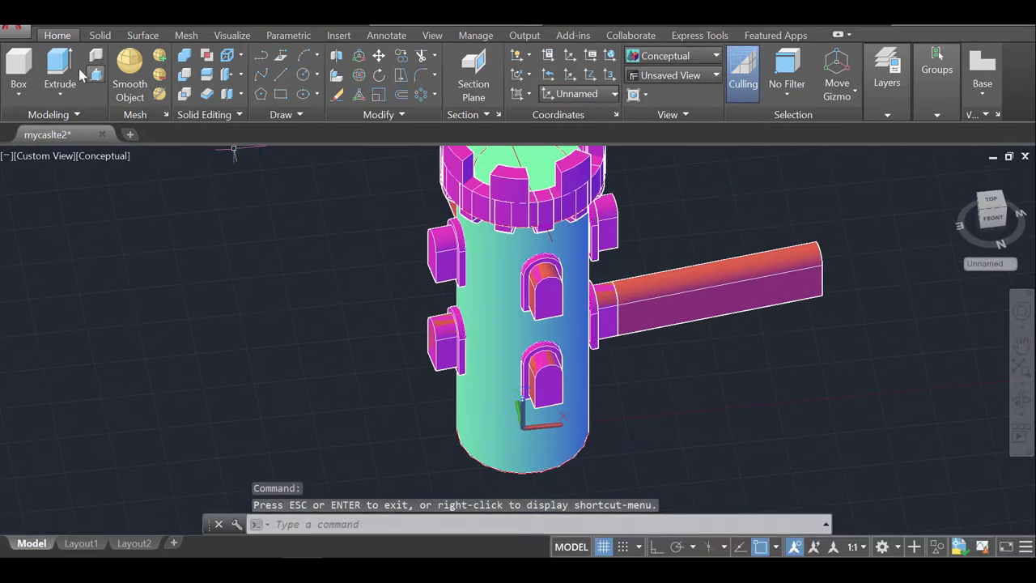
pyautogui.click(60, 69)
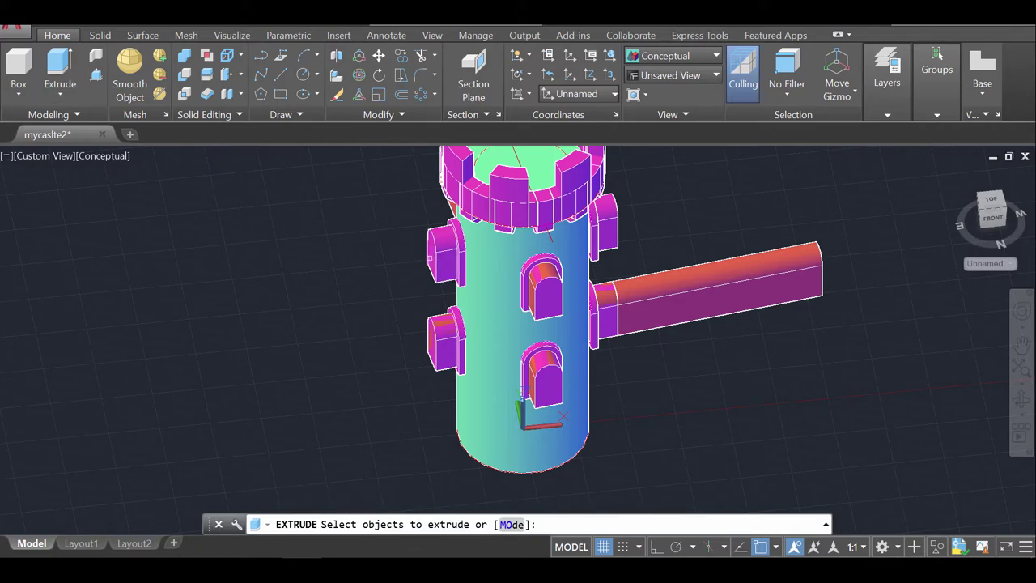
pyautogui.click(431, 257)
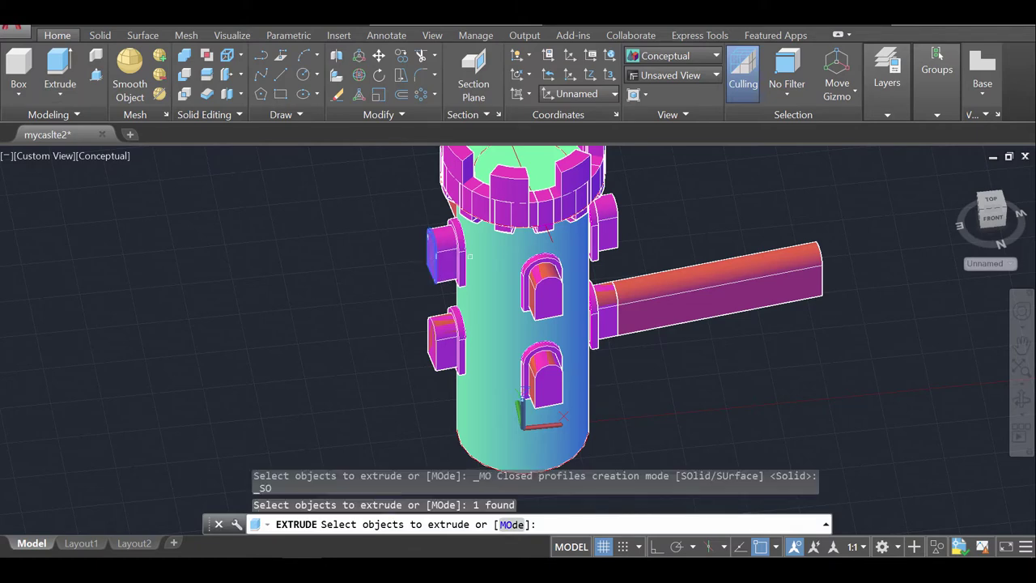
pyautogui.press('Return')
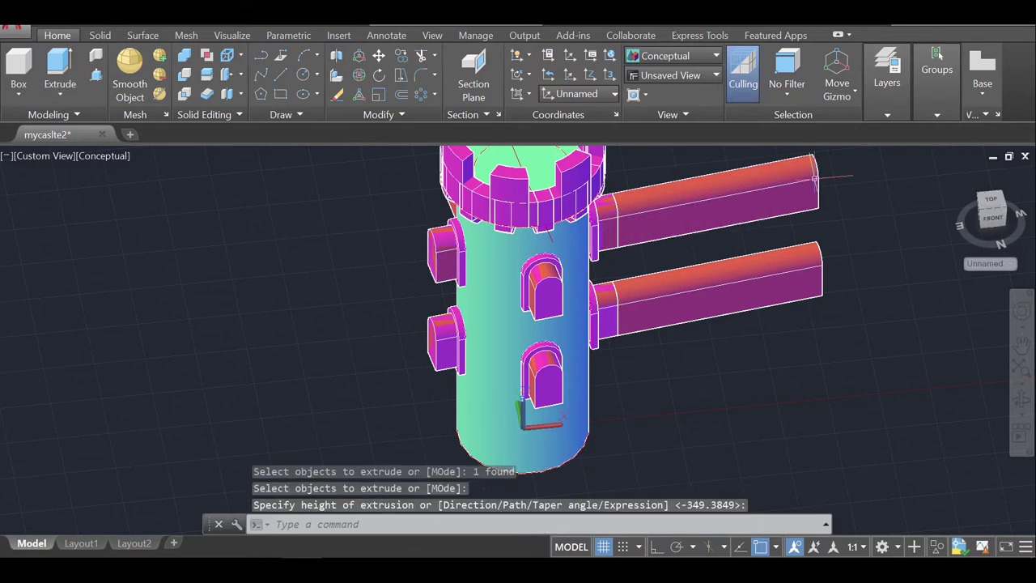
# Subtract the first lower extruded window solid from the tower cylinder to cut an arched opening through the wall.
pyautogui.press('Escape')
pyautogui.press('Return')
pyautogui.moveTo(736, 365)
pyautogui.keyDown('shift'); pyautogui.mouseDown(button='middle')
pyautogui.moveTo(825, 377)
pyautogui.moveTo(807, 321)
pyautogui.moveTo(588, 332)
pyautogui.moveTo(717, 351)
pyautogui.moveTo(784, 340)
pyautogui.moveTo(728, 291)
pyautogui.moveTo(733, 347)
pyautogui.mouseUp(button='middle'); pyautogui.keyUp('shift')
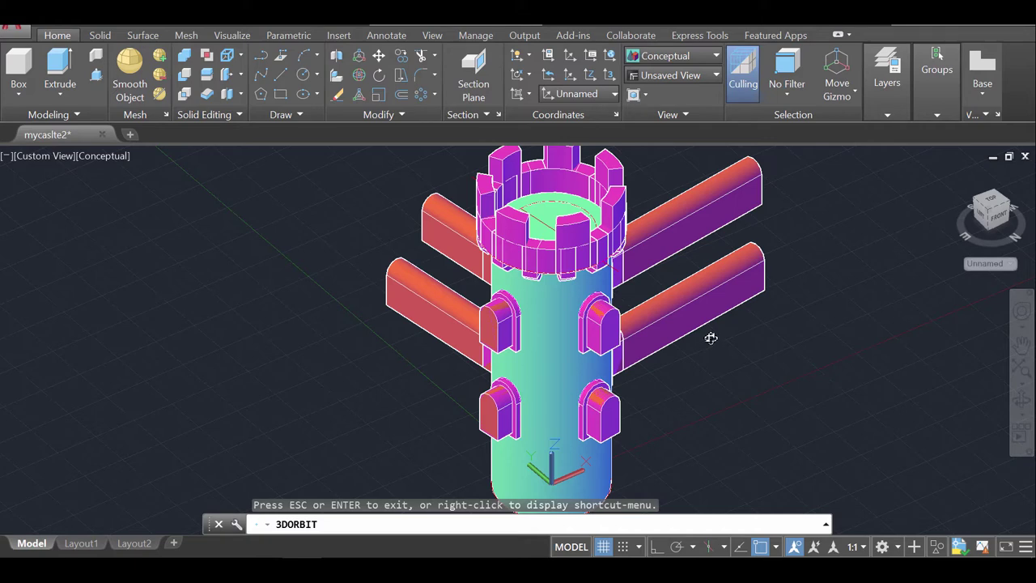
pyautogui.press('Escape')
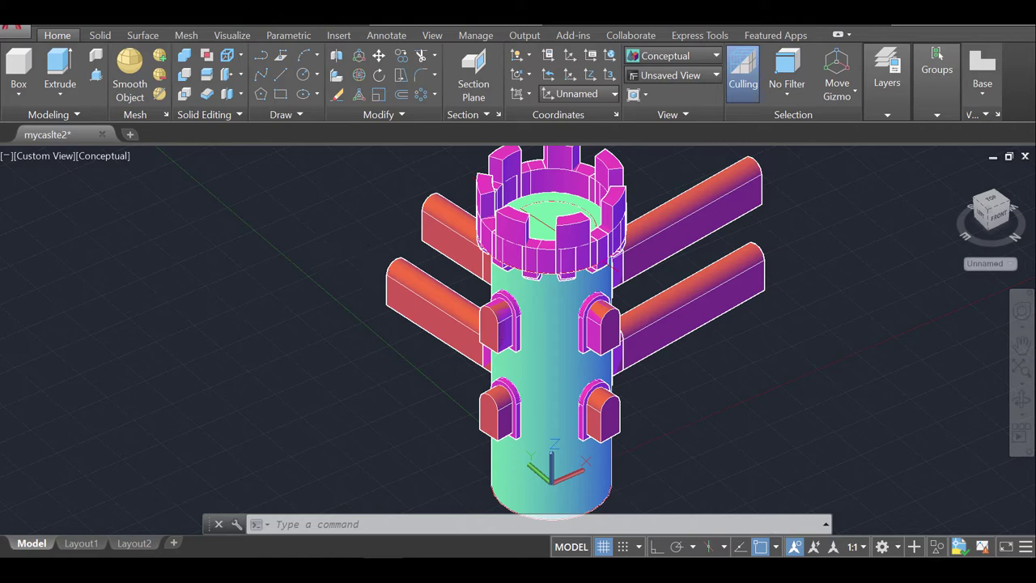
pyautogui.click(184, 75)
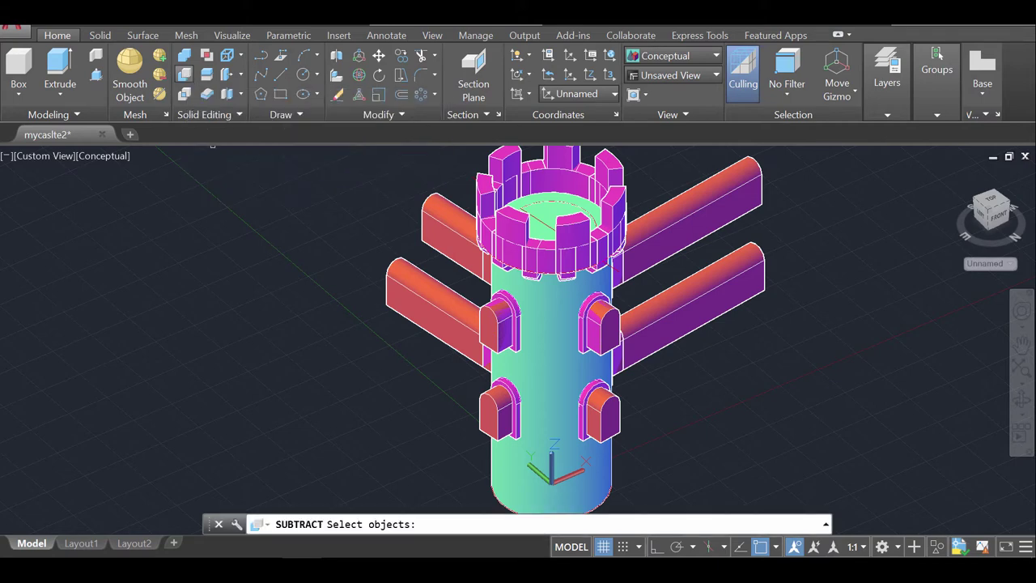
pyautogui.click(510, 469)
pyautogui.press('Return')
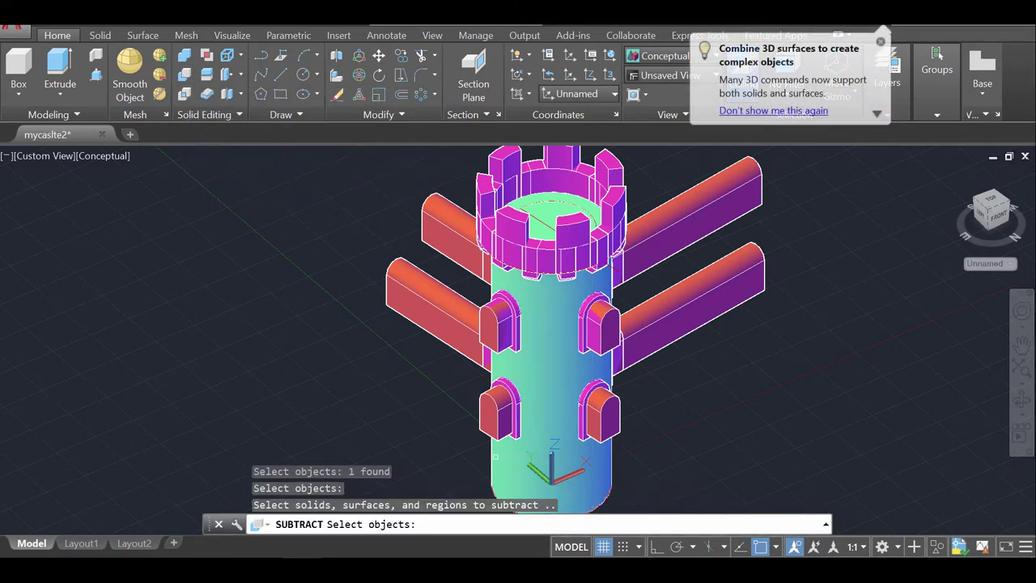
pyautogui.click(495, 417)
pyautogui.press('Return')
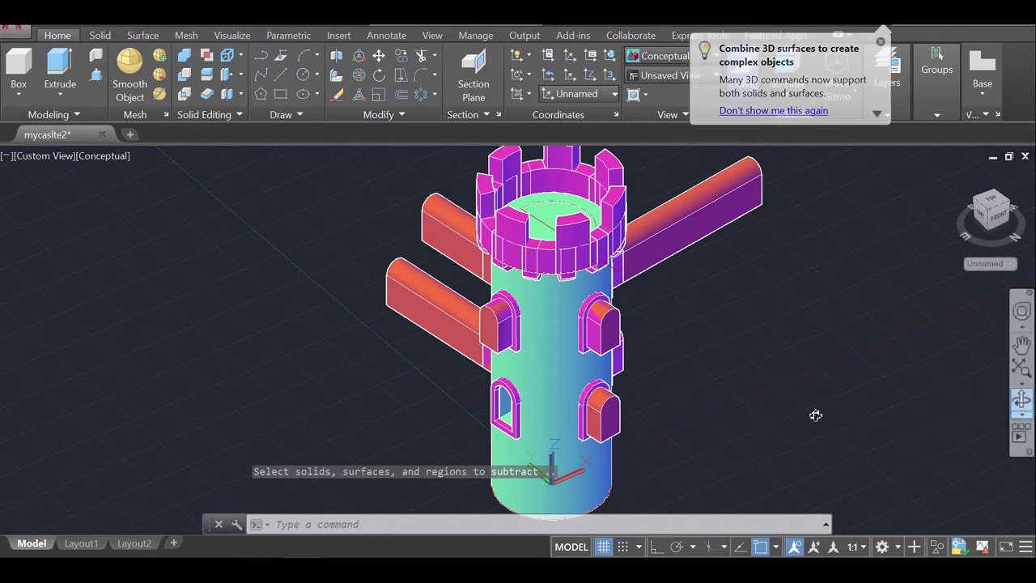
pyautogui.keyDown('shift'); pyautogui.moveTo(814, 416); pyautogui.dragTo(596, 409, button='middle'); pyautogui.keyUp('shift')
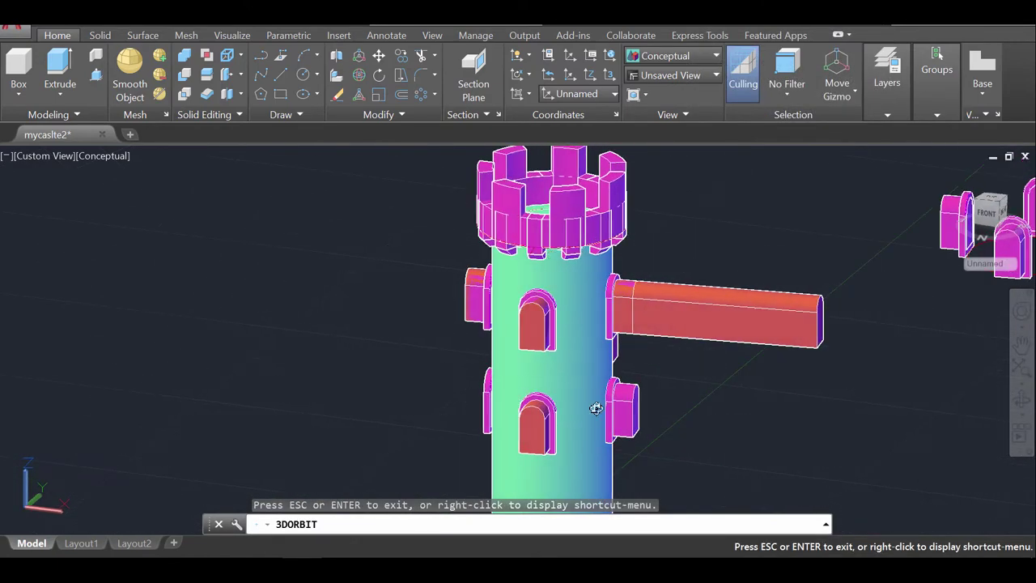
# Delete the leftover lower window block directly below the upper extrusion that sticks out of the tower.
pyautogui.click(624, 409)
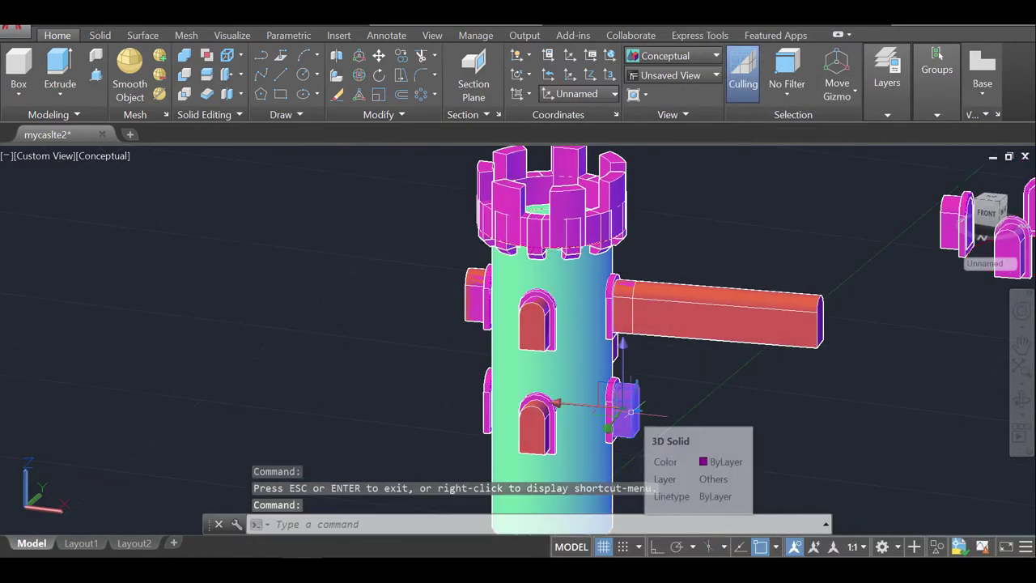
pyautogui.press('Delete')
# Subtract the second lower extruded window solid from the tower cylinder to cut the crossing pair of arched openings.
pyautogui.click(1021, 403)
pyautogui.moveTo(653, 418); pyautogui.dragTo(789, 430)
pyautogui.press('Escape')
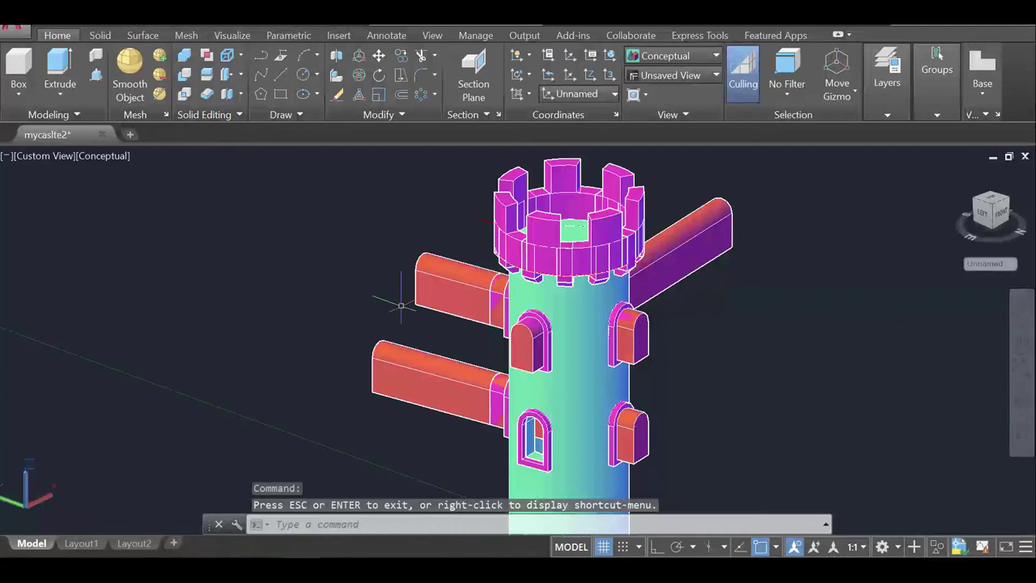
pyautogui.click(184, 74)
pyautogui.click(581, 451)
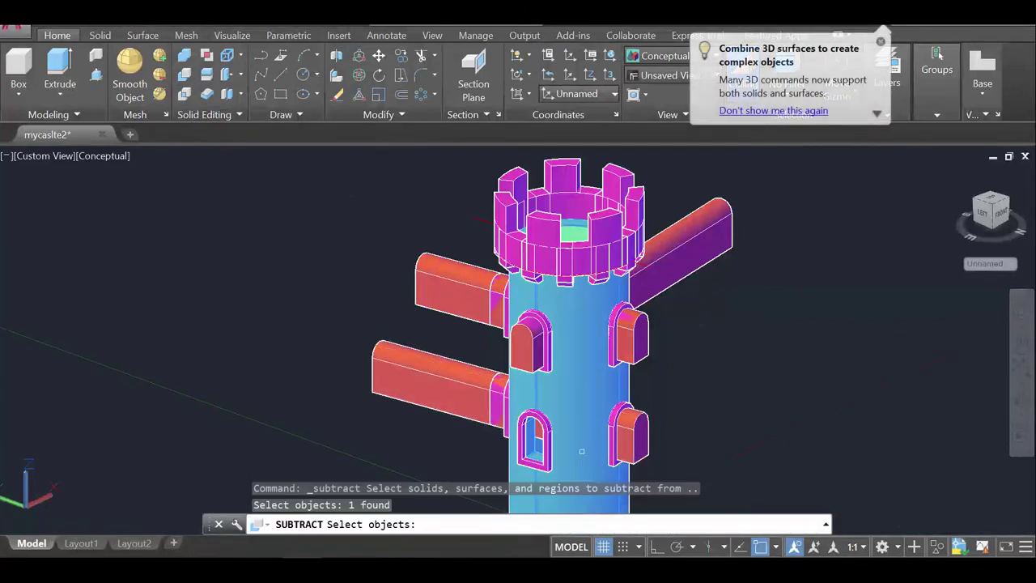
pyautogui.press('Return')
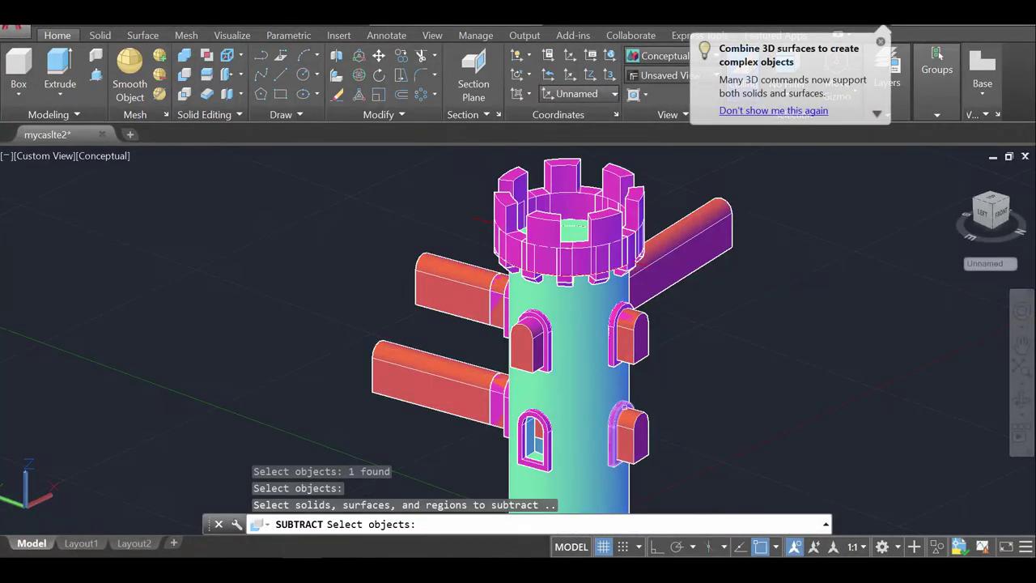
pyautogui.click(472, 396)
pyautogui.press('Return')
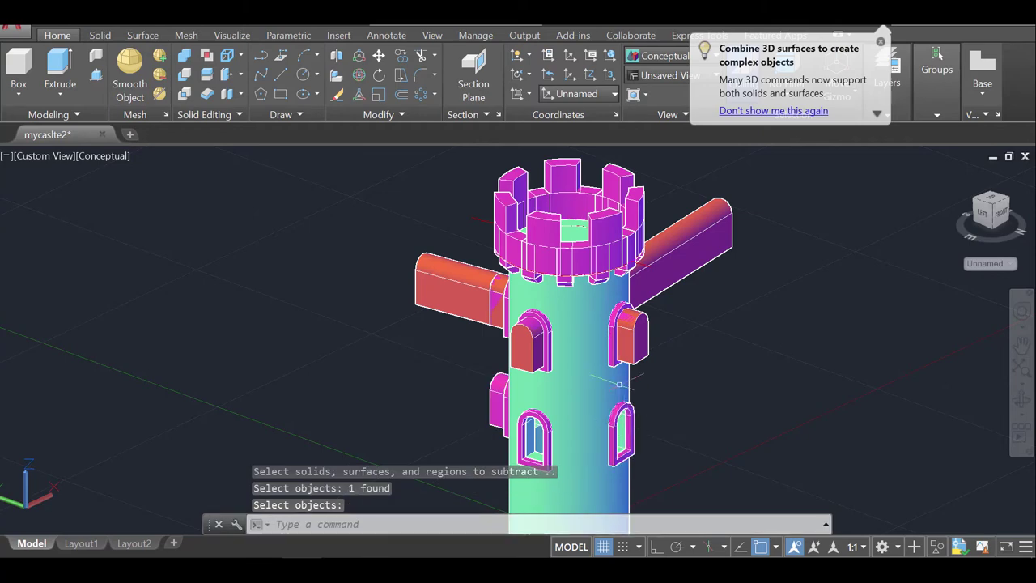
# Subtract the upper extruded window solid above the second lower opening from the tower cylinder.
pyautogui.click(185, 77)
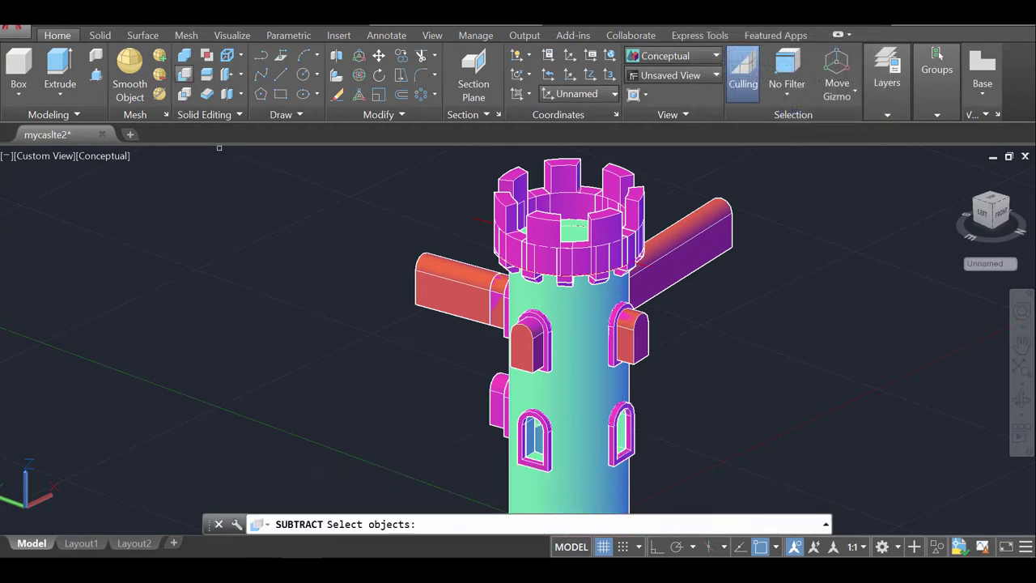
pyautogui.click(615, 364)
pyautogui.press('Return')
pyautogui.click(642, 366)
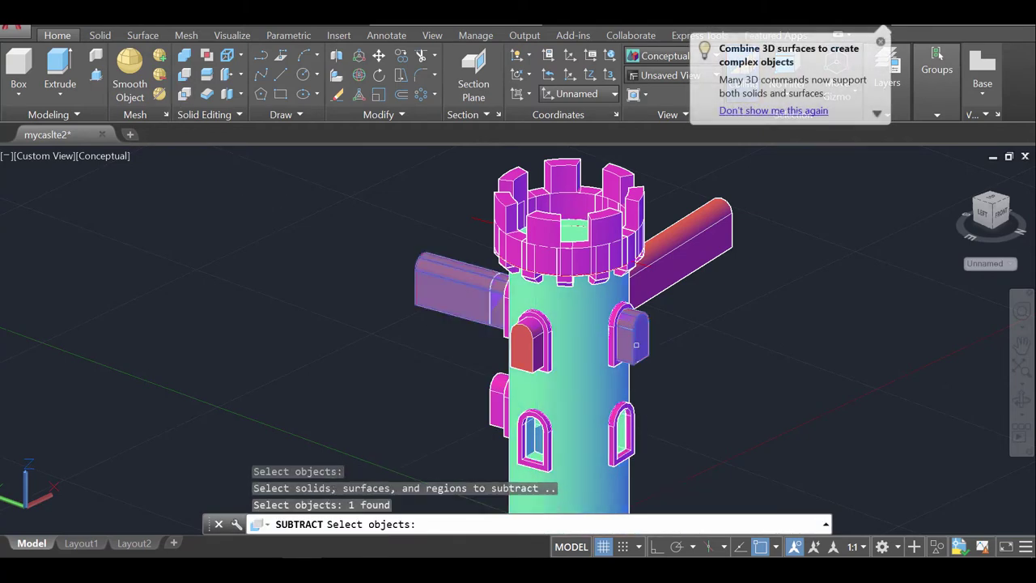
pyautogui.press('Return')
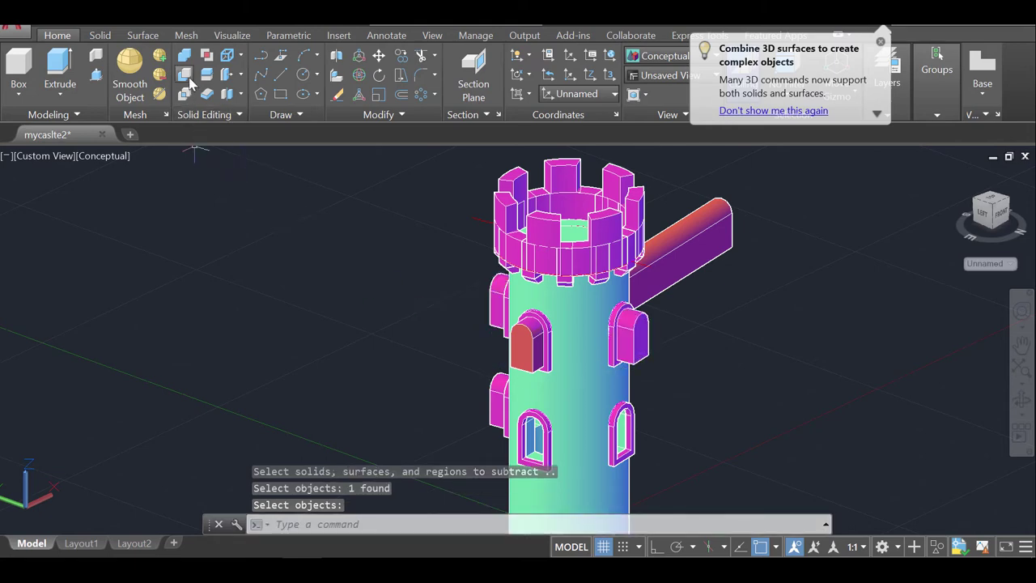
# Subtract the solid filling the upper window above the first lower opening from the tower cylinder.
pyautogui.click(188, 76)
pyautogui.click(566, 380)
pyautogui.press('Return')
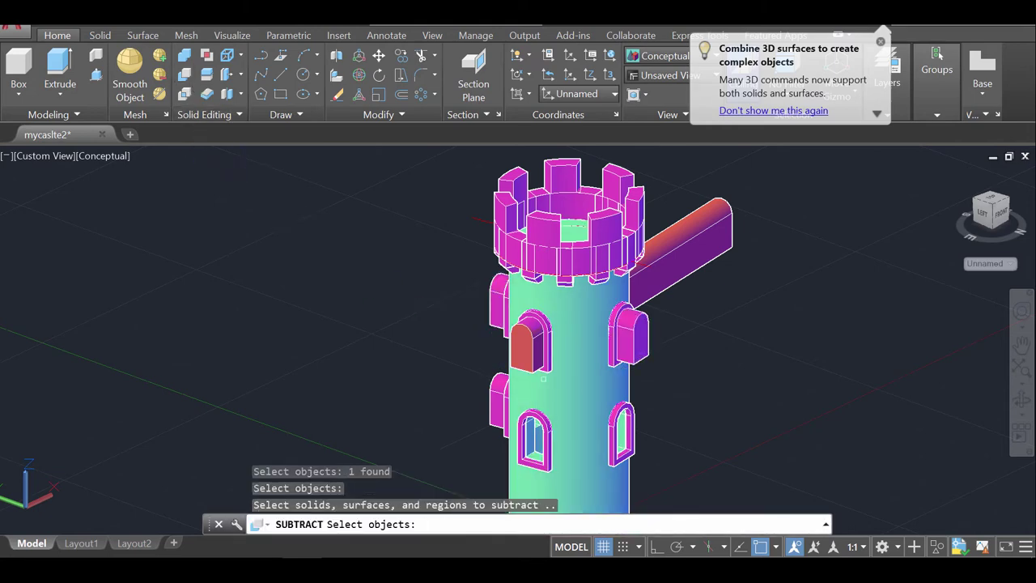
pyautogui.click(527, 357)
pyautogui.press('Return')
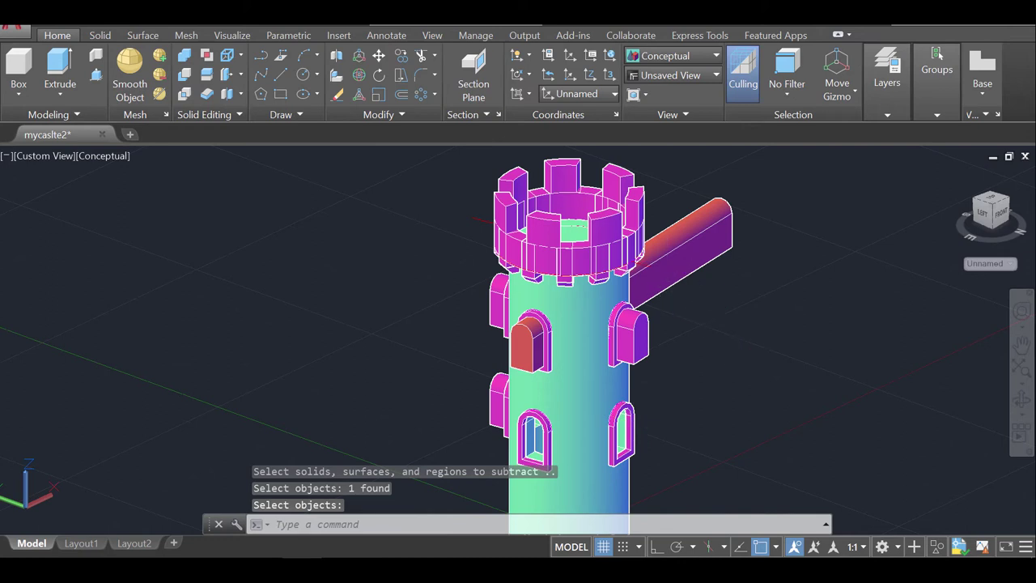
# Try deleting the remaining upper extruded solid that crosses the tower, and undo that deletion.
pyautogui.click(669, 264)
pyautogui.press('Delete')
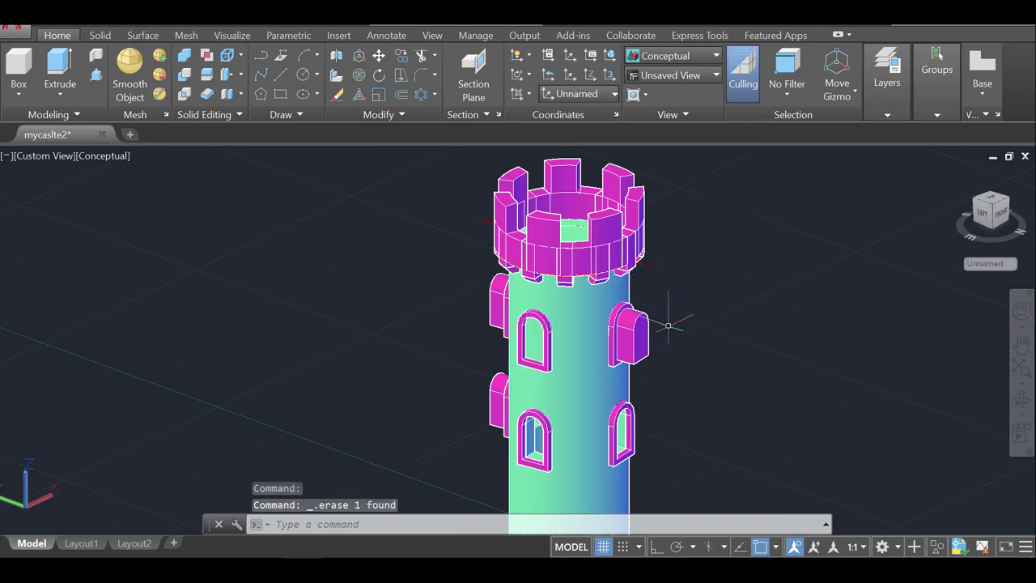
pyautogui.hotkey('ctrl', 'z')
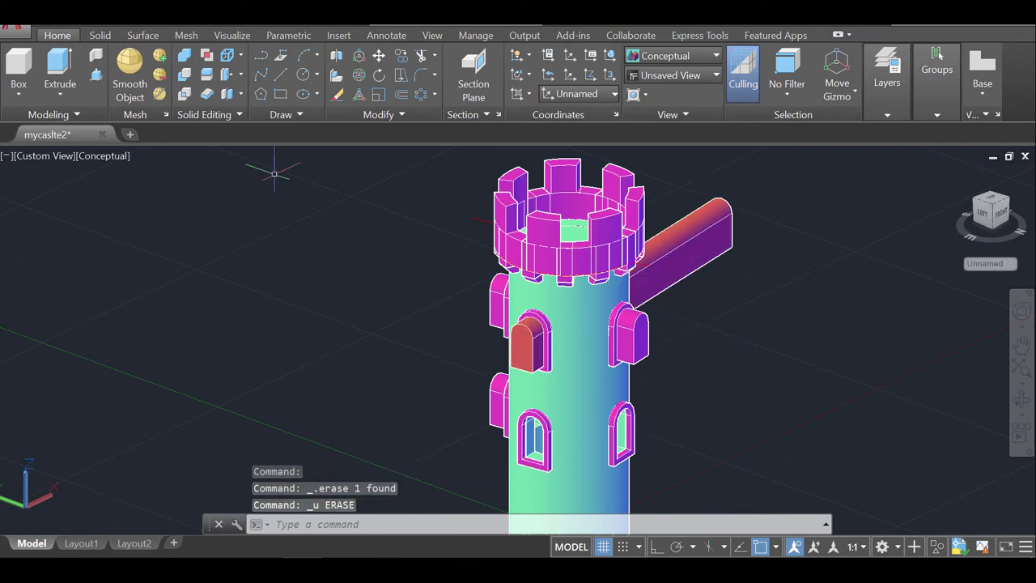
pyautogui.click(184, 94)
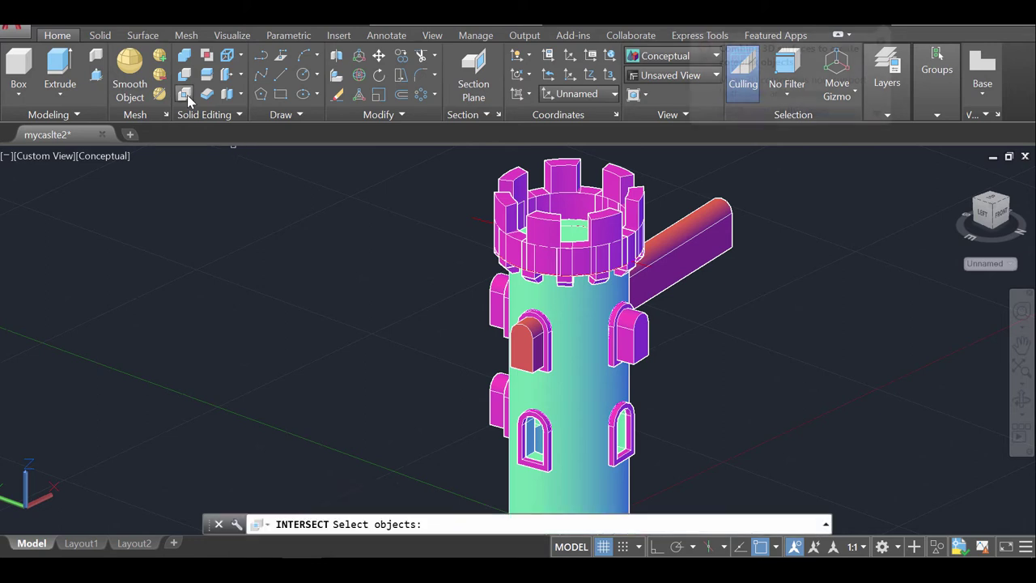
pyautogui.press('Escape')
# Subtract the remaining long upper extruded solid from the tower cylinder to cut the last pair of arched openings.
pyautogui.click(185, 77)
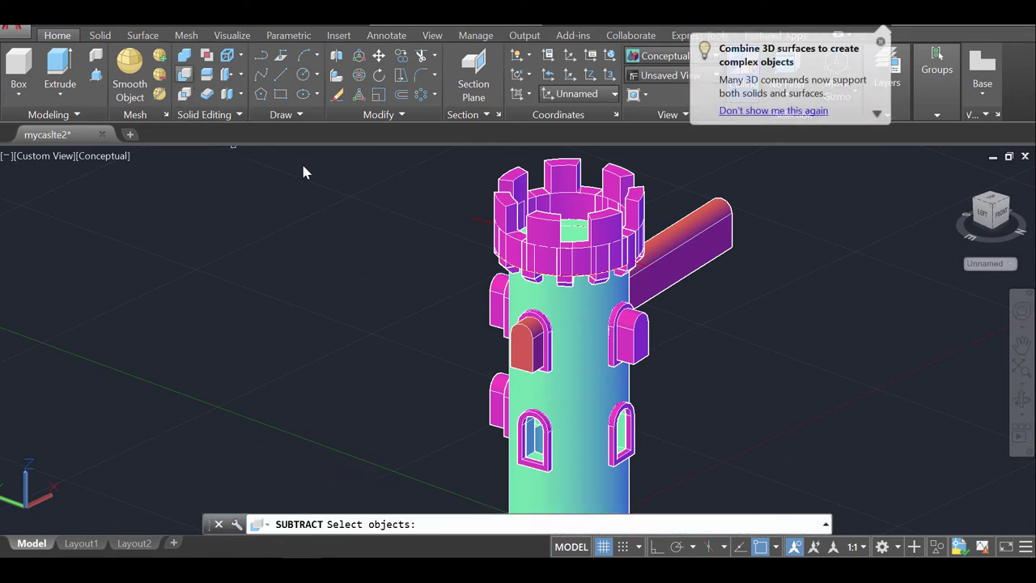
pyautogui.click(567, 340)
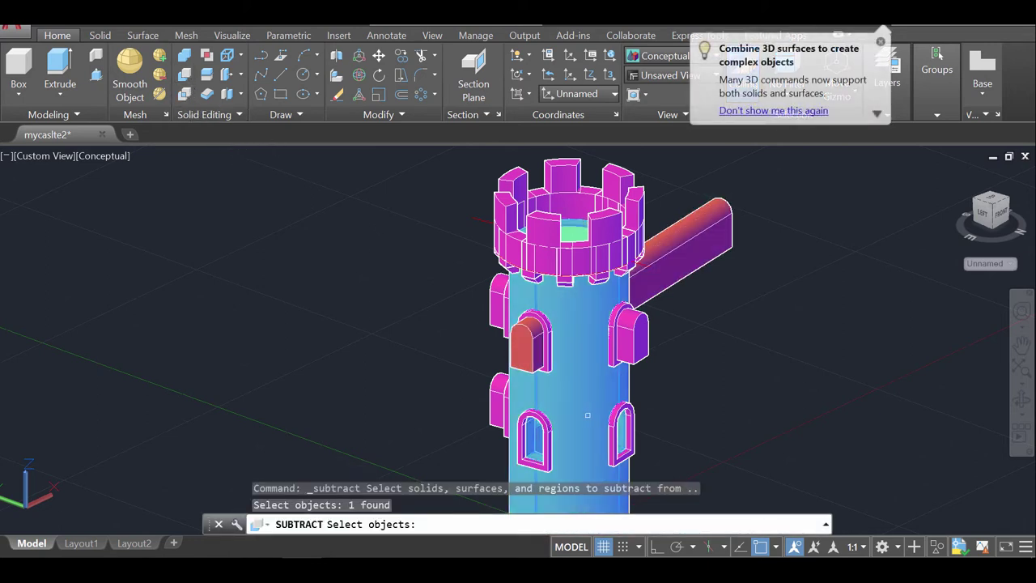
pyautogui.press('Return')
pyautogui.click(675, 268)
pyautogui.press('Return')
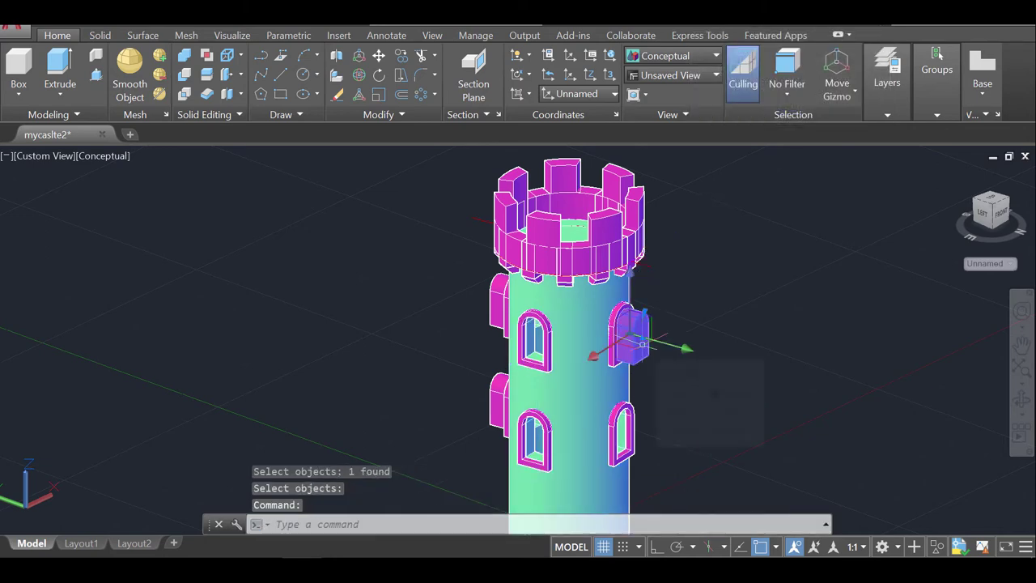
# Delete the leftover blocks filling the window frames around the tower, three in the upper ring and one in the lower ring.
pyautogui.click(620, 351)
pyautogui.press('Delete')
pyautogui.click(497, 318)
pyautogui.press('Delete')
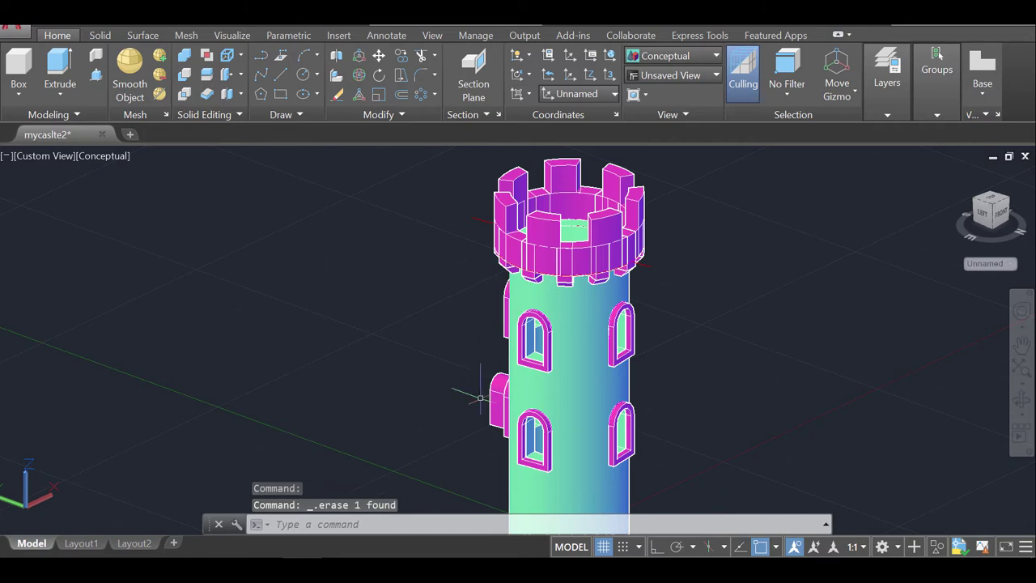
pyautogui.click(1021, 398)
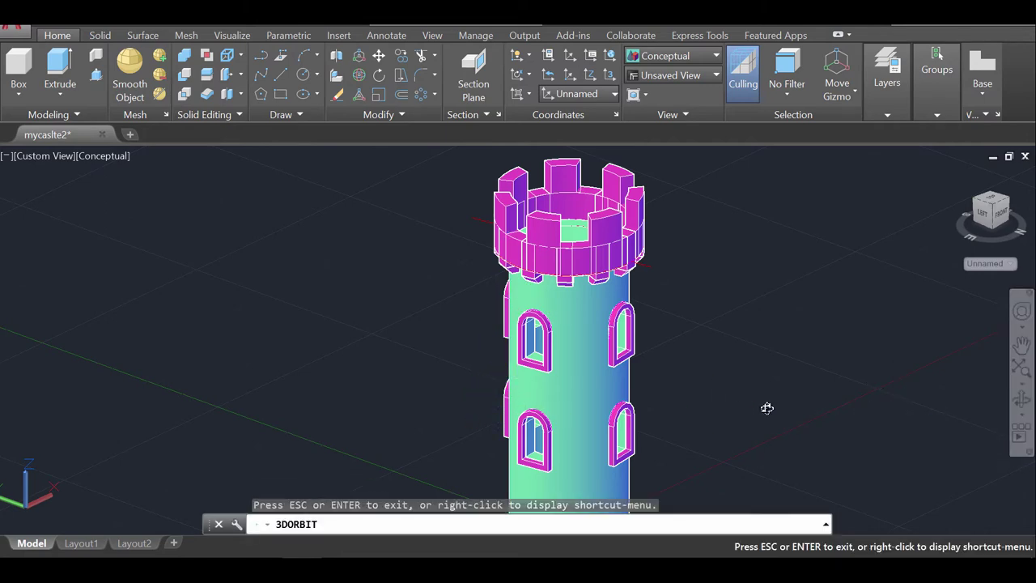
pyautogui.moveTo(763, 412); pyautogui.dragTo(615, 403)
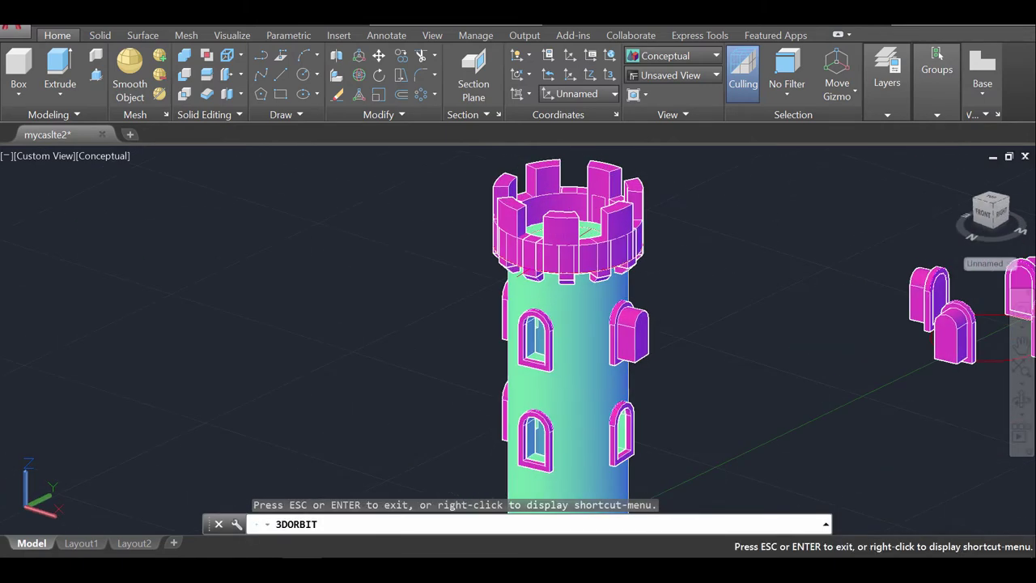
pyautogui.press('Escape')
pyautogui.click(630, 336)
pyautogui.press('Delete')
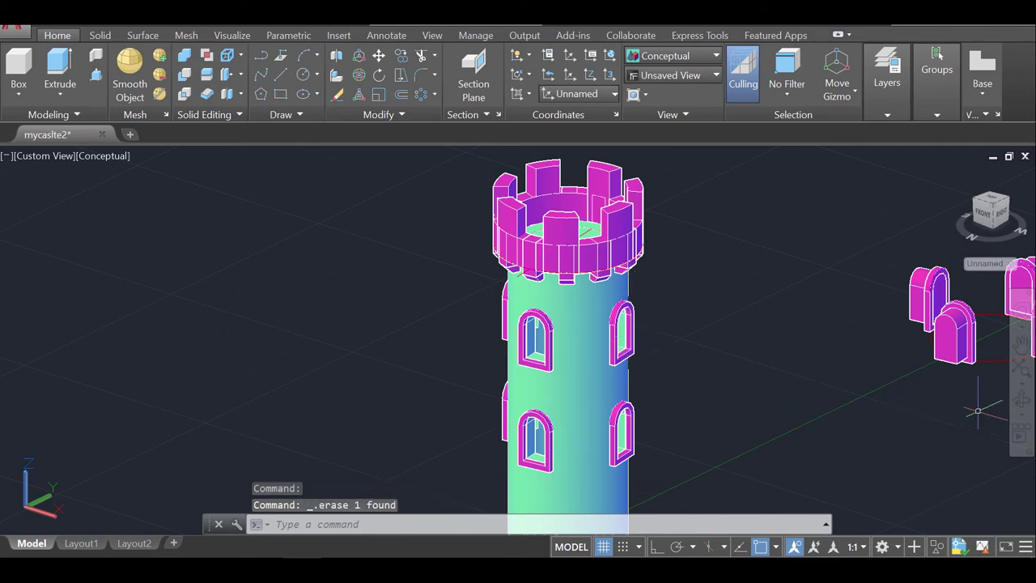
# Inspect the tower's arched window openings and hollow interior from several sides and from below.
pyautogui.click(1022, 398)
pyautogui.moveTo(709, 421); pyautogui.dragTo(844, 397)
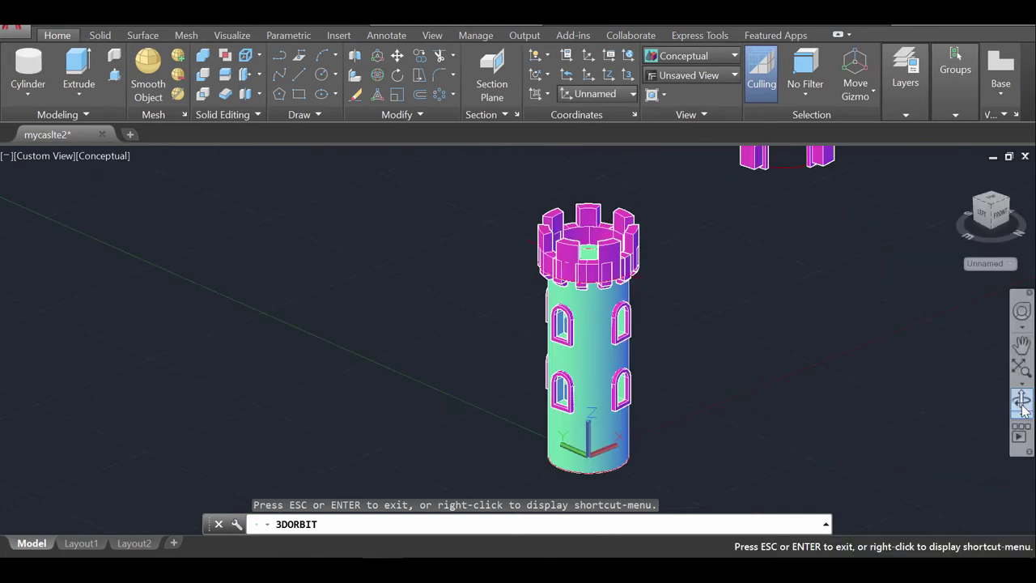
pyautogui.moveTo(703, 347); pyautogui.dragTo(633, 364)
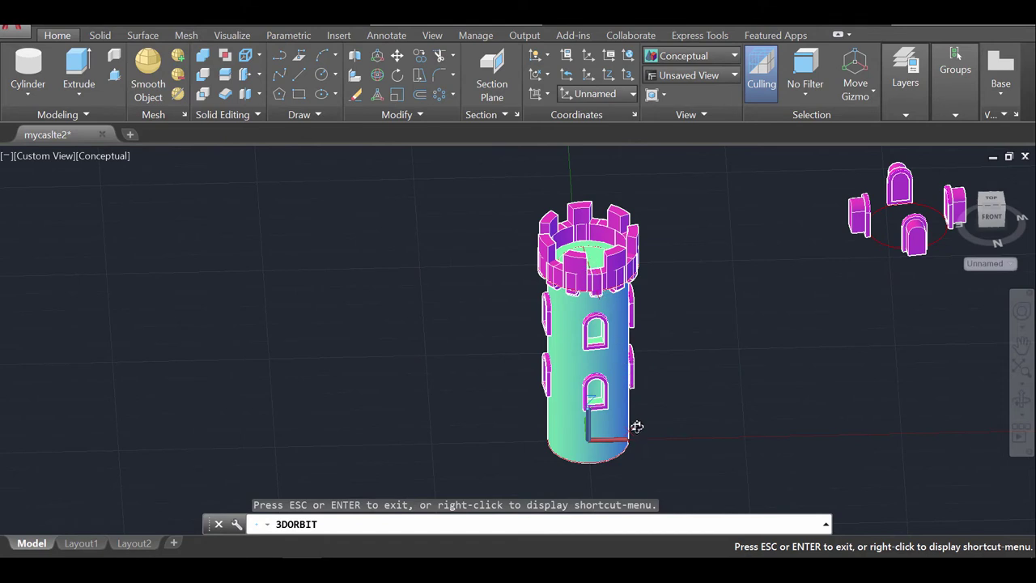
pyautogui.moveTo(636, 441); pyautogui.dragTo(584, 394)
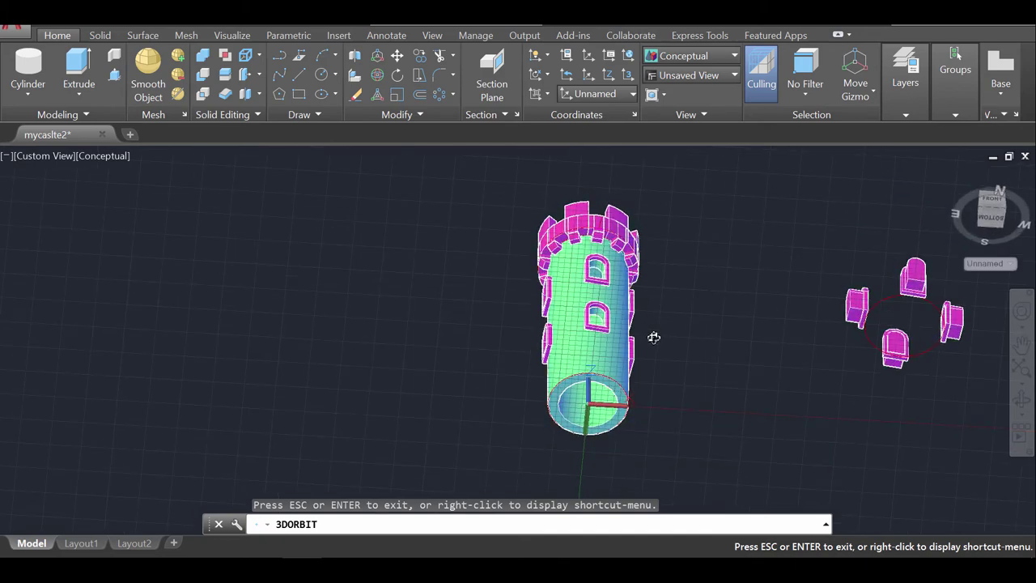
pyautogui.moveTo(654, 337); pyautogui.dragTo(608, 446)
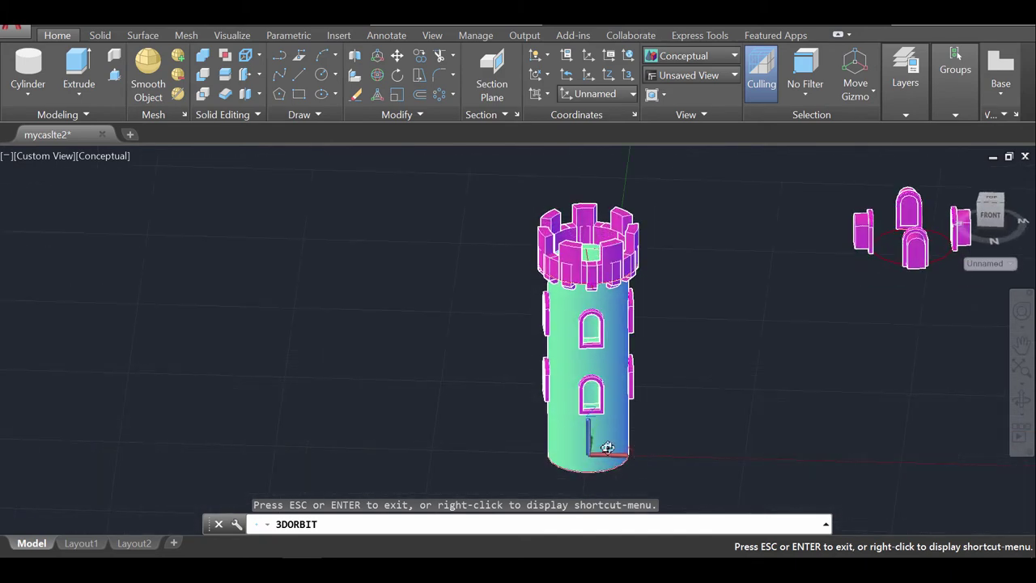
pyautogui.moveTo(659, 386); pyautogui.dragTo(647, 473)
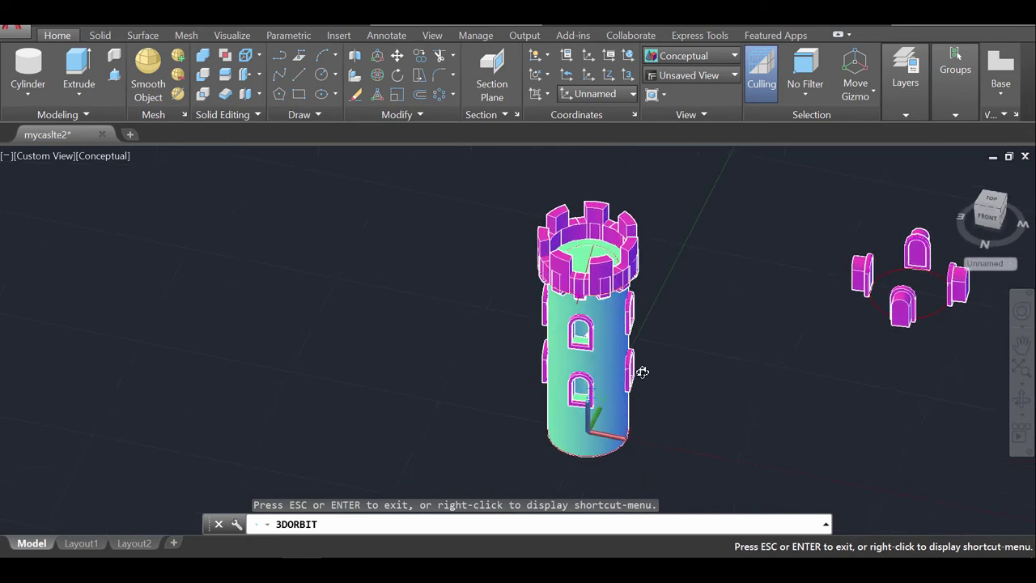